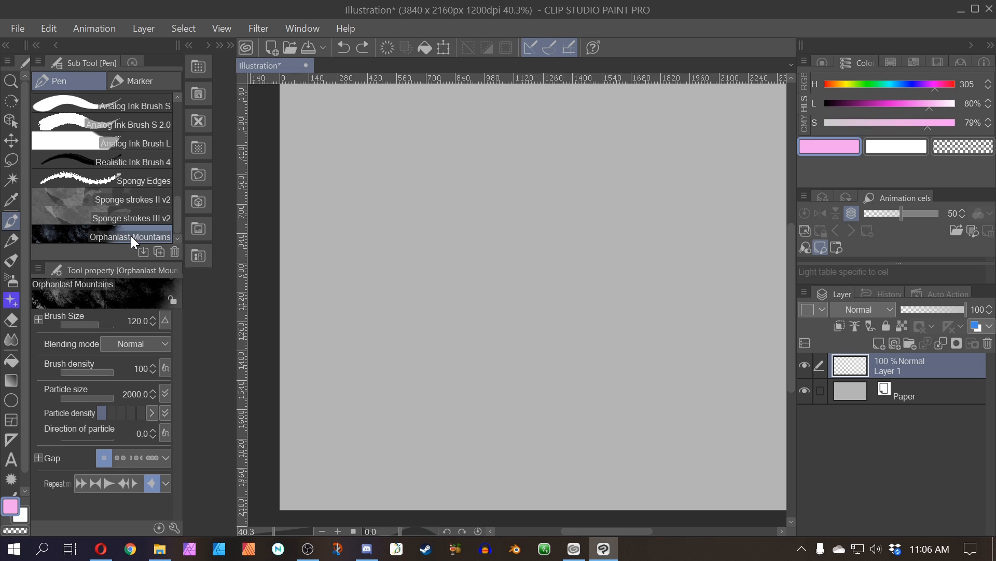
- Try out the Orphanlast Mountains brush with several rock stamps across the canvas
click(474, 251)
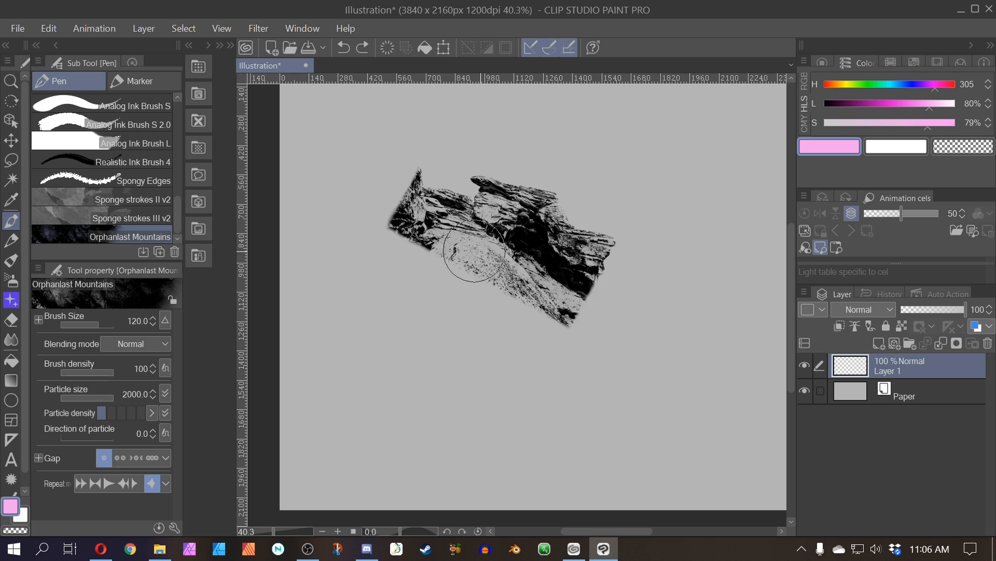
click(643, 309)
click(425, 363)
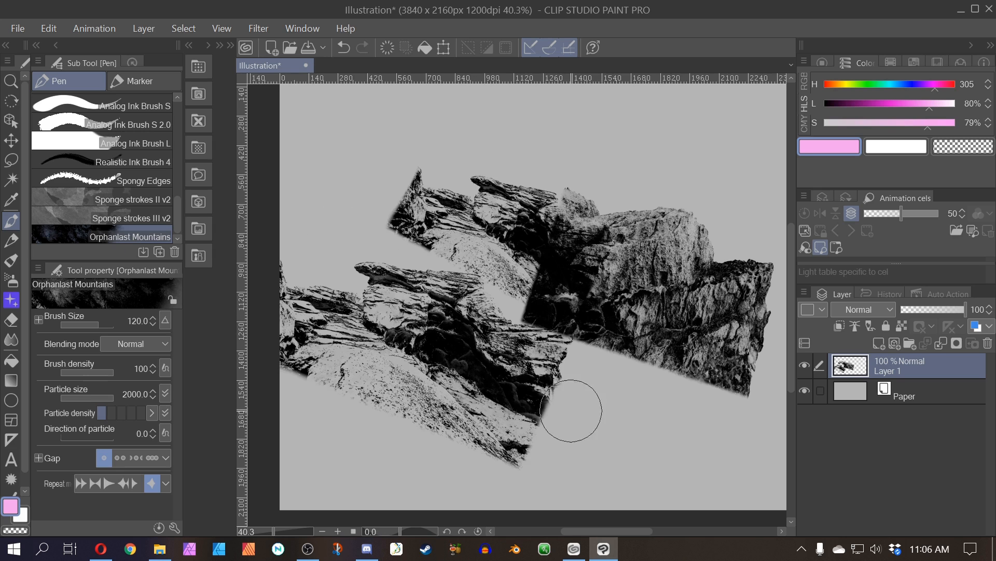
click(641, 415)
click(608, 130)
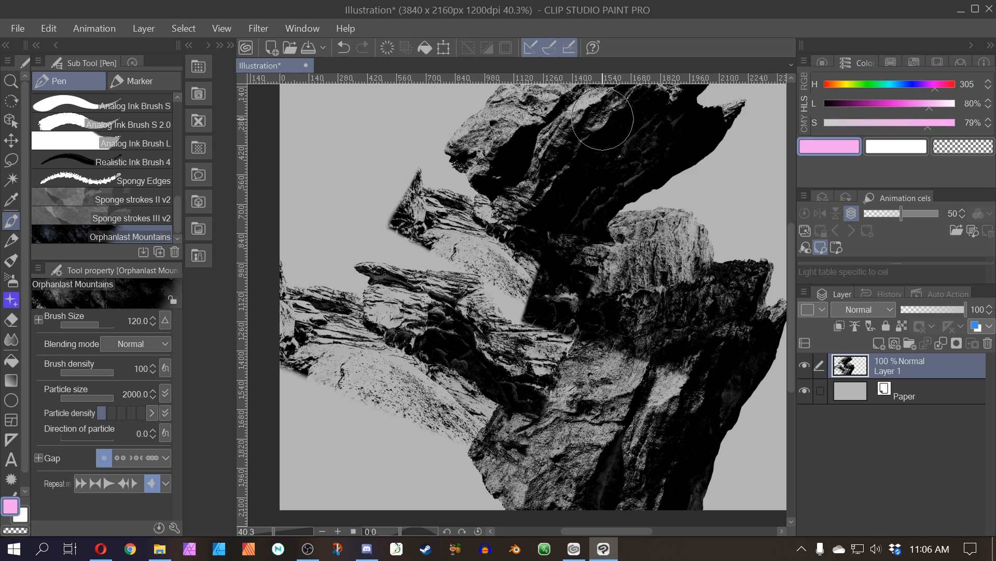
- Undo all the test rock stamps so the layer is blank
scroll(602, 118, down, 1)
key(ctrl+z)
key(ctrl+z)
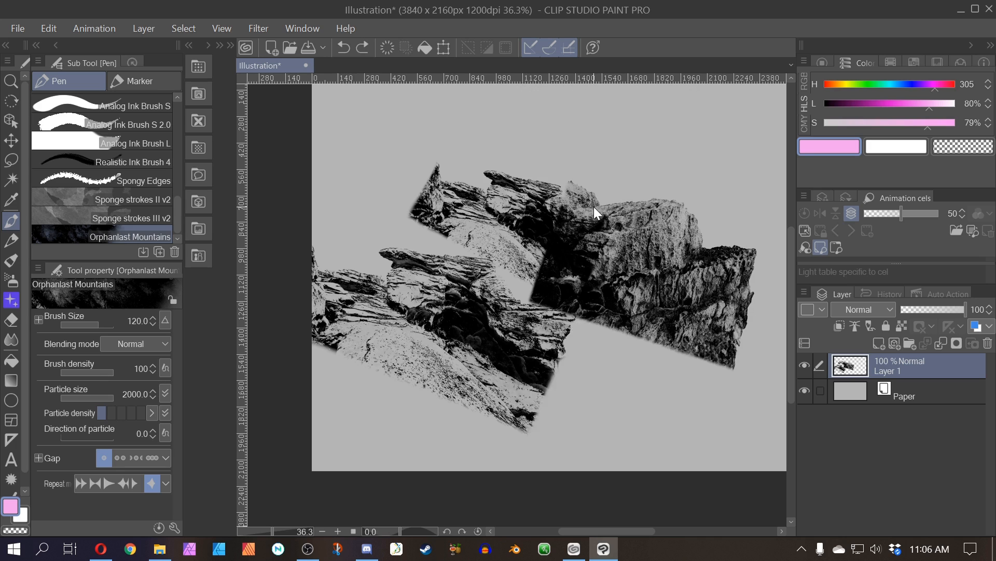
key(ctrl+z)
key(ctrl+z)
key(ctrl+z)
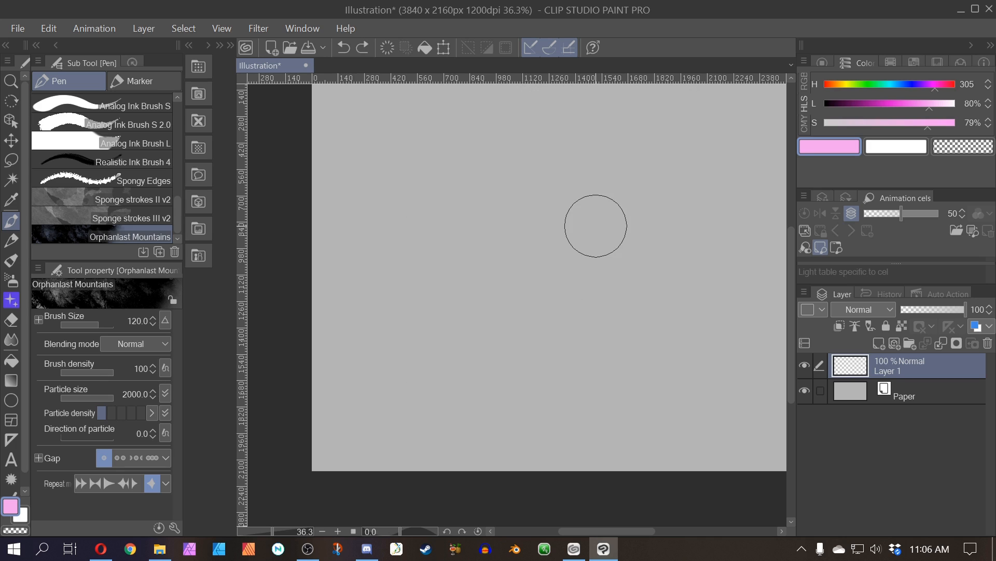
- Stamp a single rock formation on Layer 1 with the Orphanlast Mountains brush, in the canvas's upper left area
click(507, 200)
scroll(507, 201, up, 5)
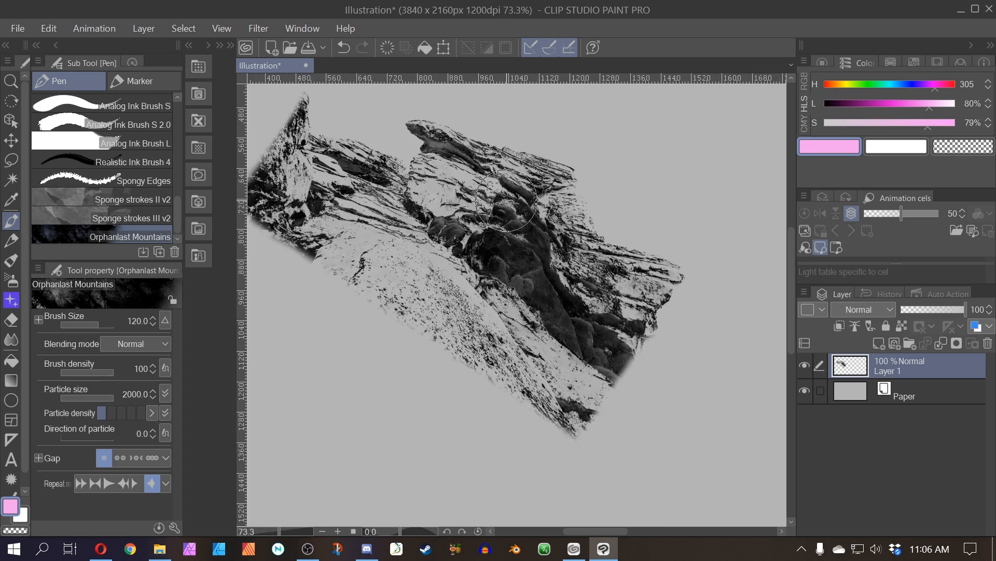
drag(554, 282, 580, 300)
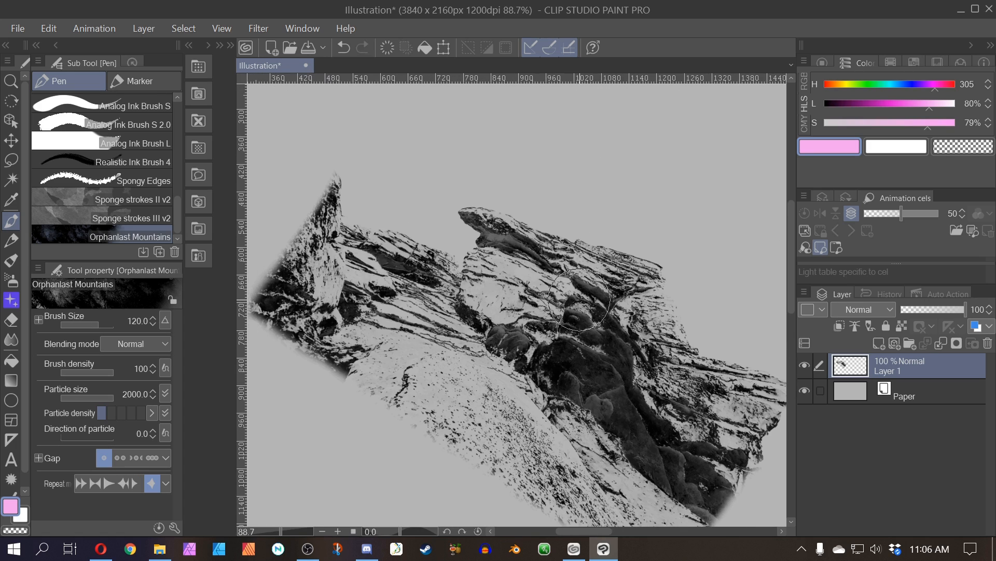
scroll(579, 300, down, 2)
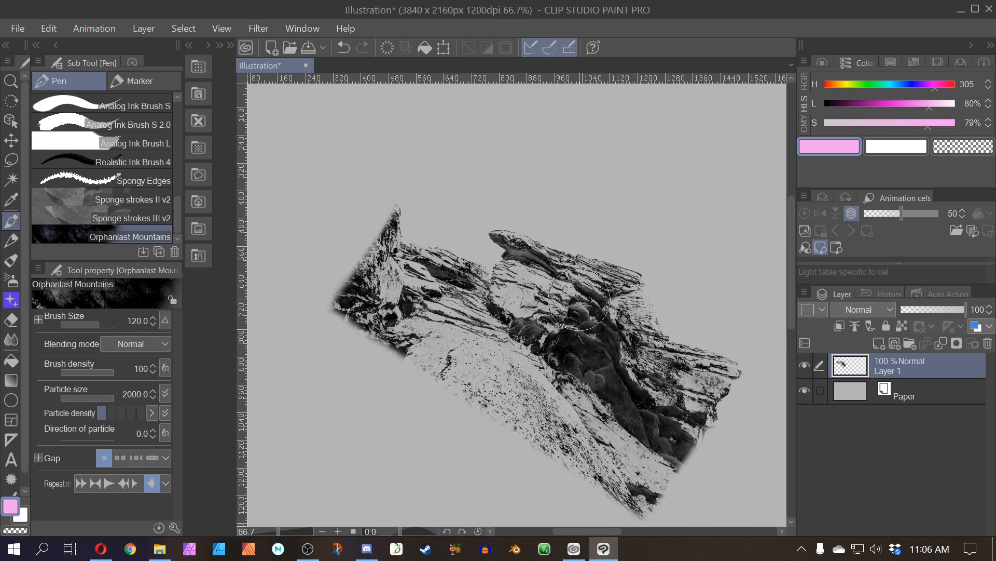
- Lasso the stamped rock formation and rotate it by -15.3 degrees with a Scale/Rotate transformation
key(m)
mouse_move(414, 359)
mouse_down()
mouse_move(374, 151)
mouse_move(782, 367)
mouse_move(657, 521)
mouse_move(636, 524)
mouse_up()
key(ctrl+t)
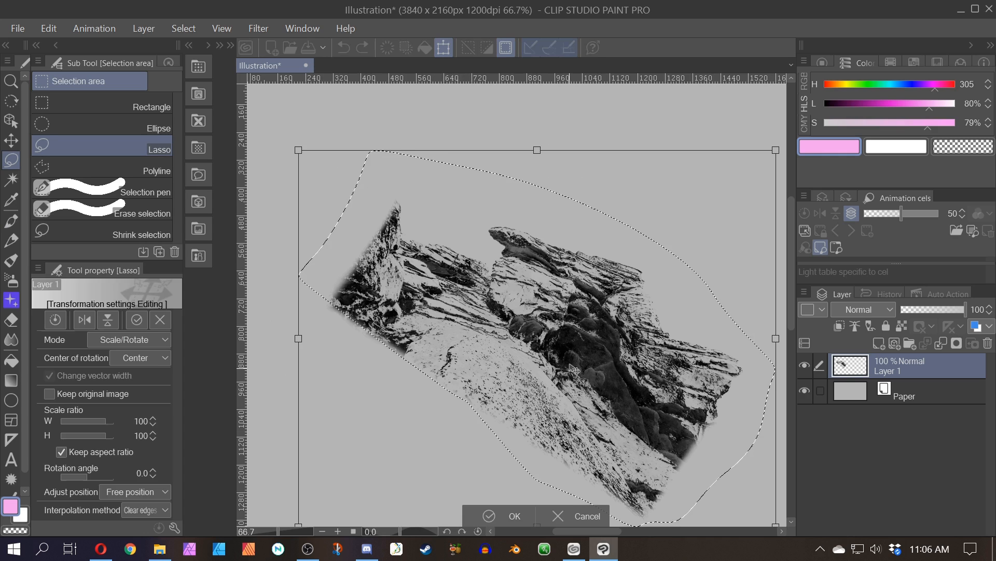
drag(289, 148, 222, 202)
key(ctrl+z)
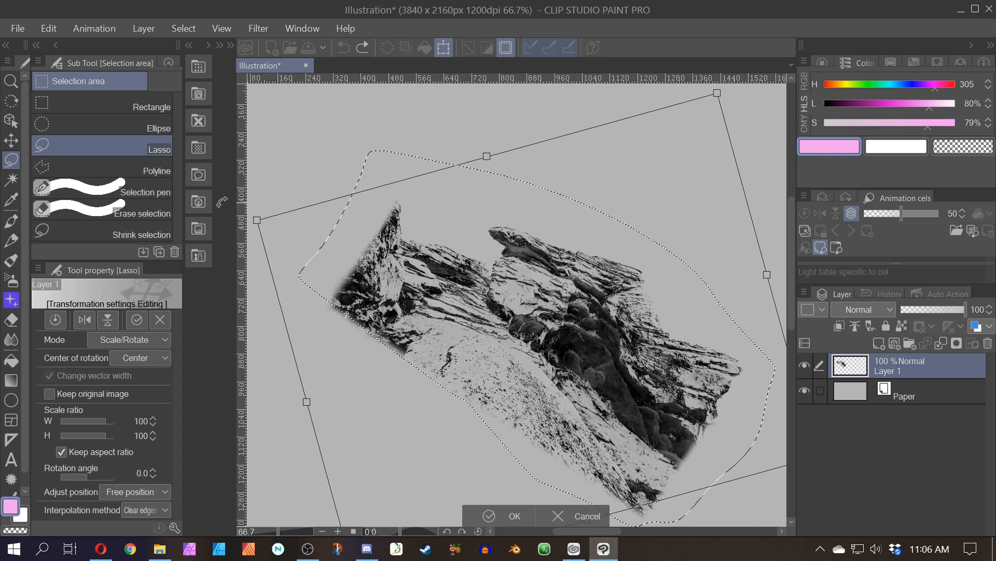
- Scale the selected rock to 157%, distort its upper left corner inward, apply the transformation and deselect
scroll(380, 237, down, 5)
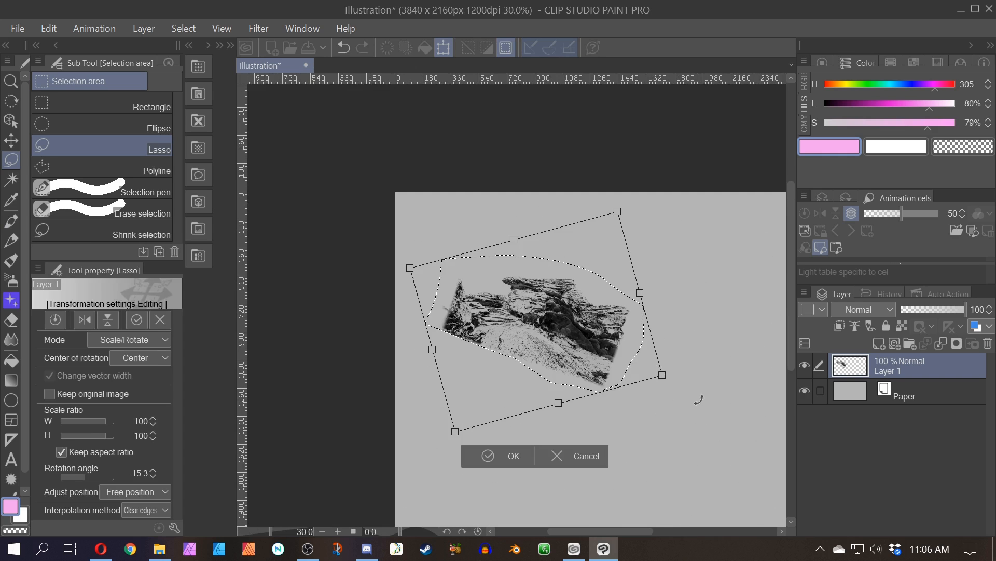
drag(661, 375, 805, 436)
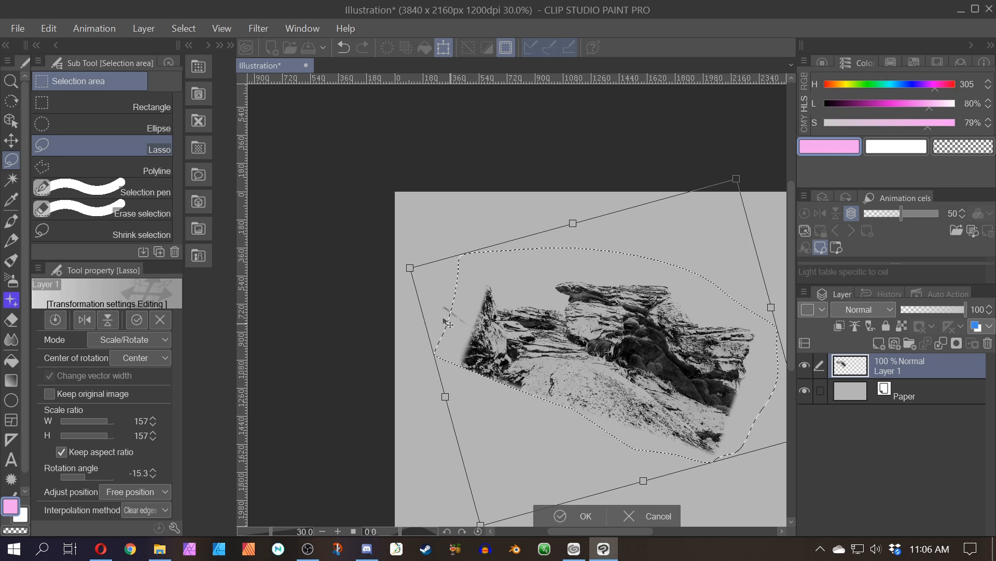
drag(410, 268, 478, 358)
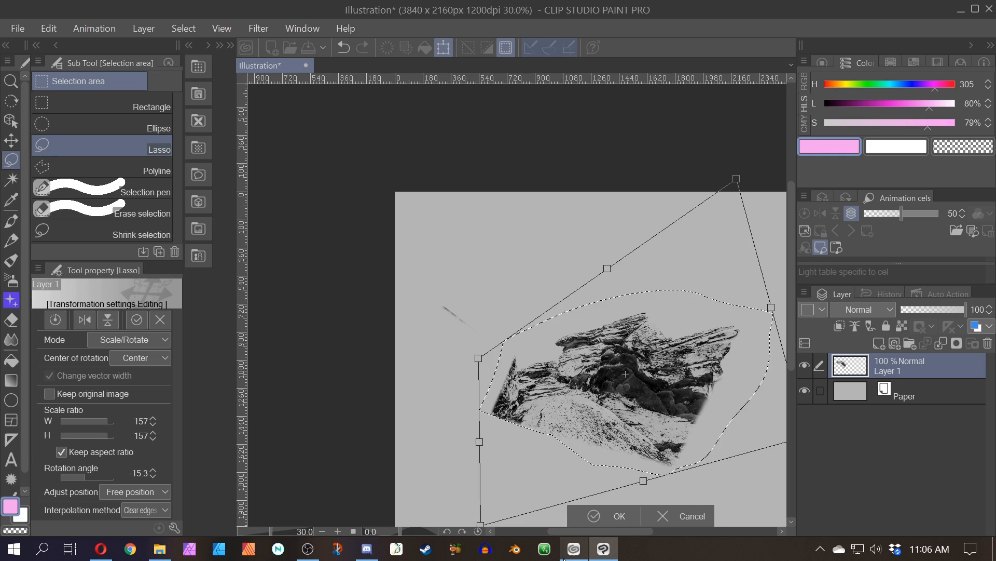
mouse_move(574, 549)
key(Return)
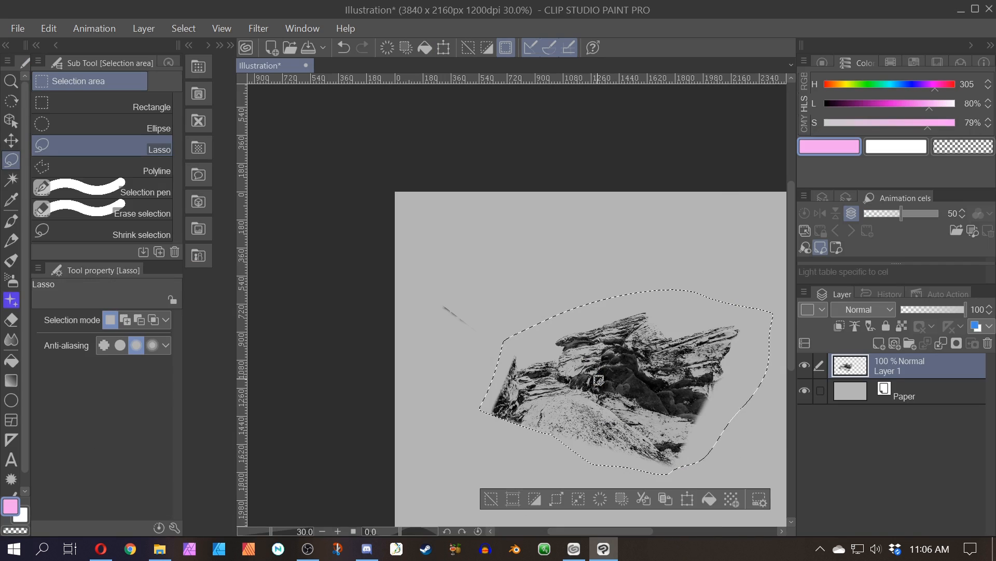
key(ctrl+d)
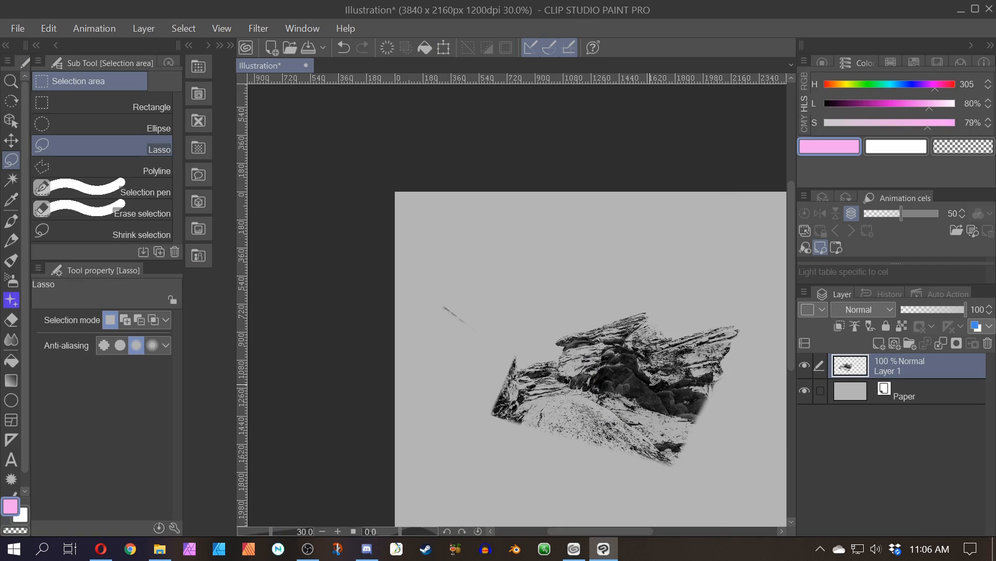
- Create a new layer above Layer 1 and stamp a second rock formation on it with the Orphanlast Mountains brush
scroll(551, 354, up, 4)
drag(550, 354, 515, 287)
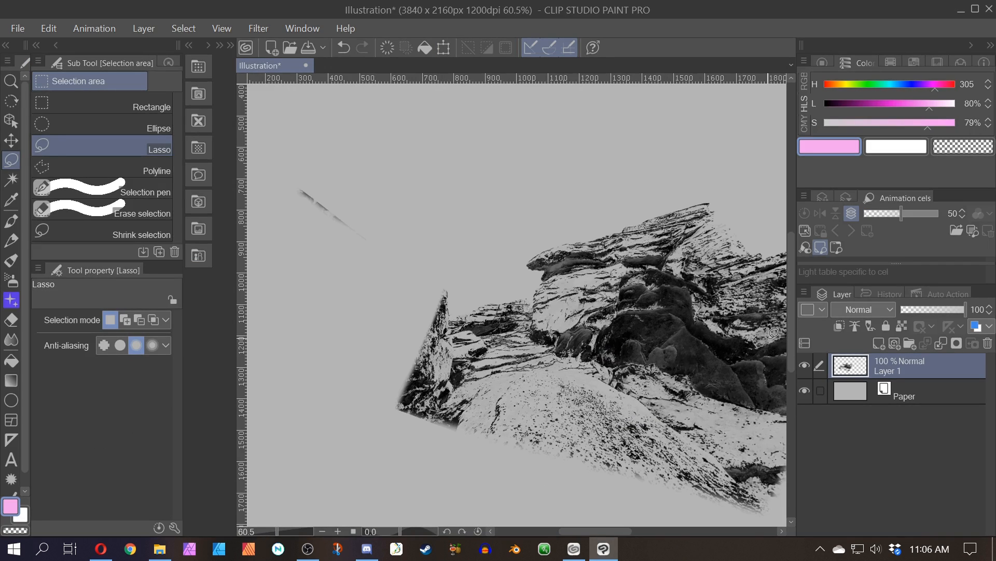
click(877, 343)
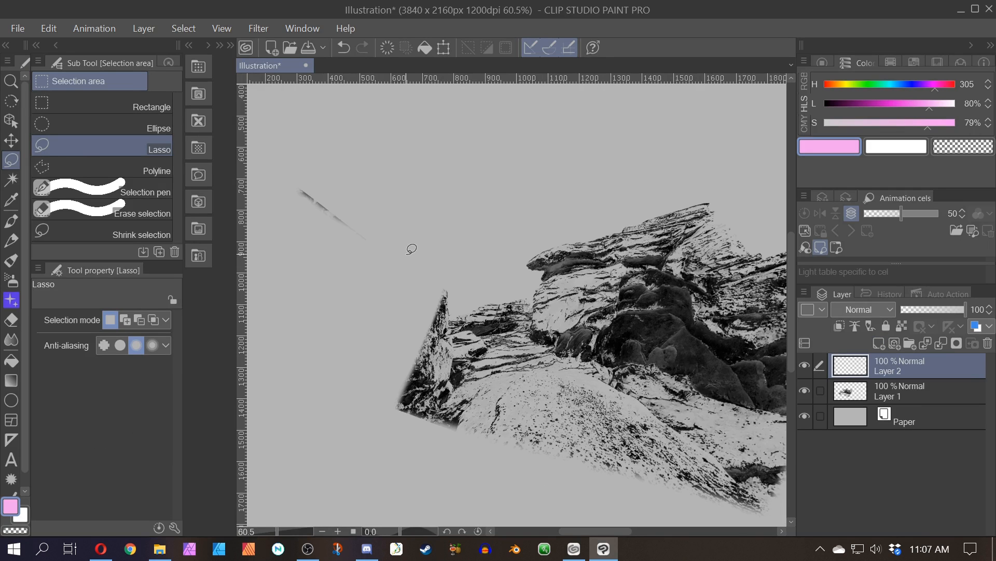
key(b)
key(p)
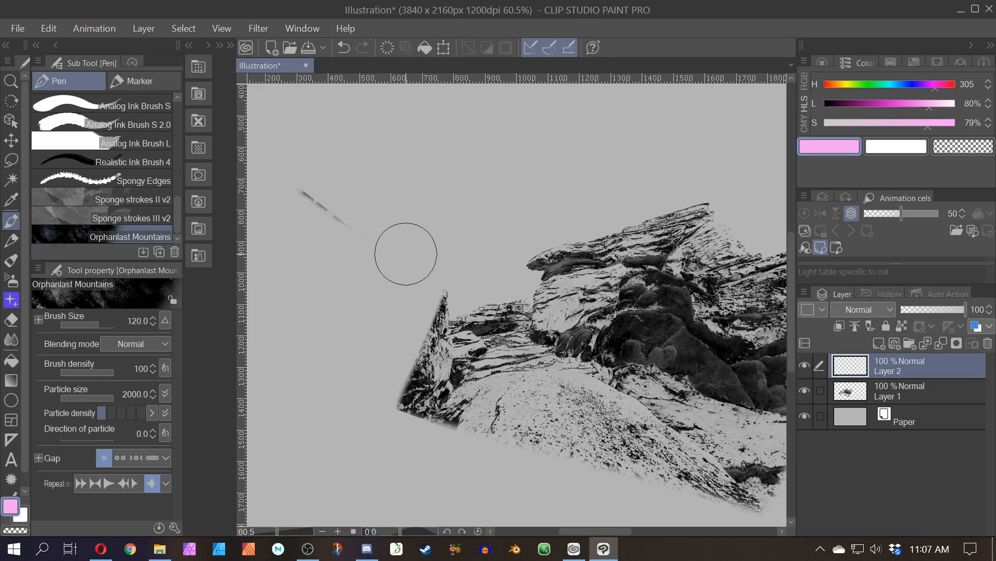
click(405, 253)
scroll(480, 248, down, 3)
scroll(480, 248, up, 1)
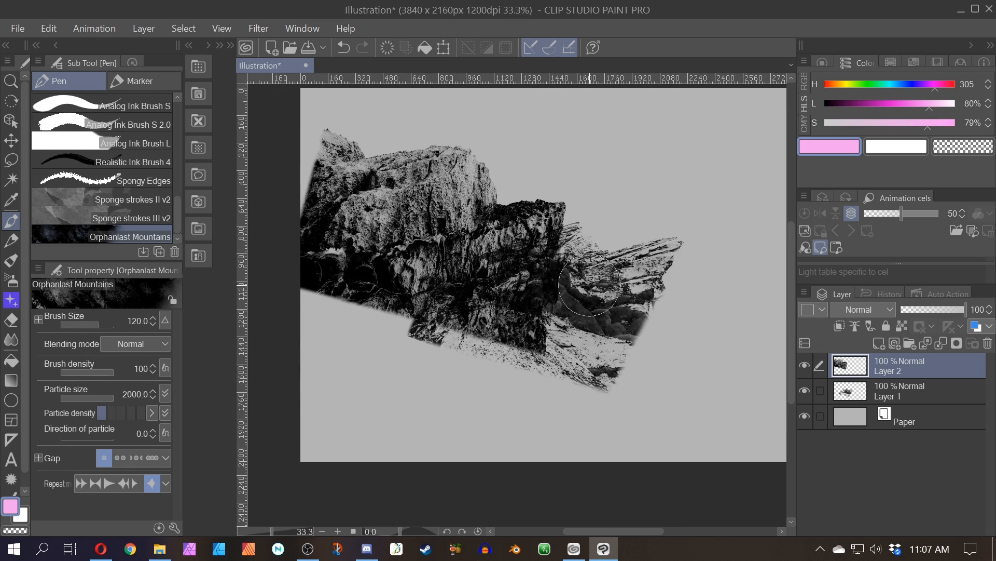
- Transform the second rock: move it down and left, then distort its corners into a cliff receding toward the first rock
key(ctrl+t)
drag(480, 248, 452, 325)
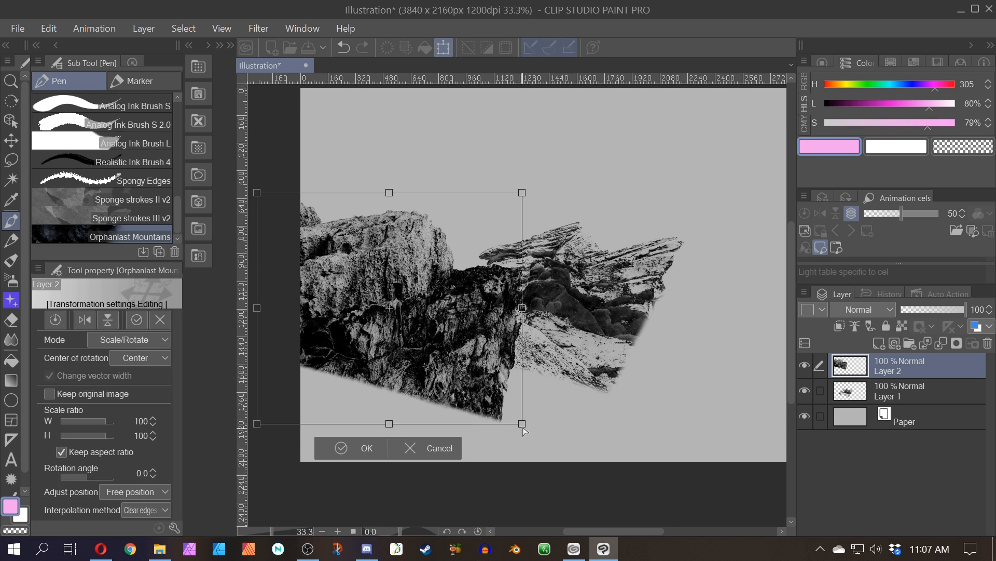
drag(523, 424, 470, 344)
drag(522, 193, 453, 223)
drag(470, 345, 451, 317)
drag(257, 424, 280, 542)
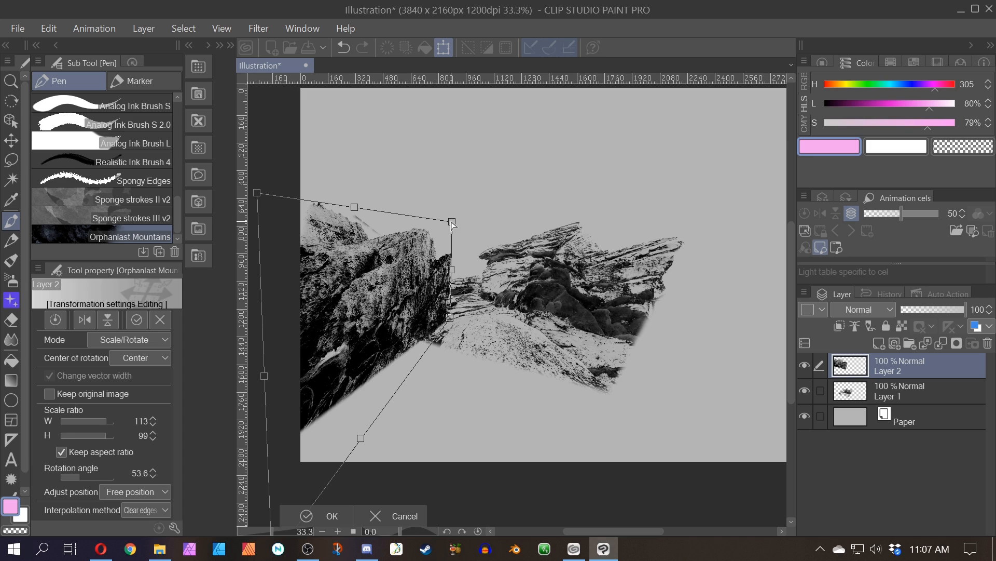
- Distort the cliff further into a steep peak filling the canvas's lower left corner, and apply the transformation
drag(452, 224, 447, 188)
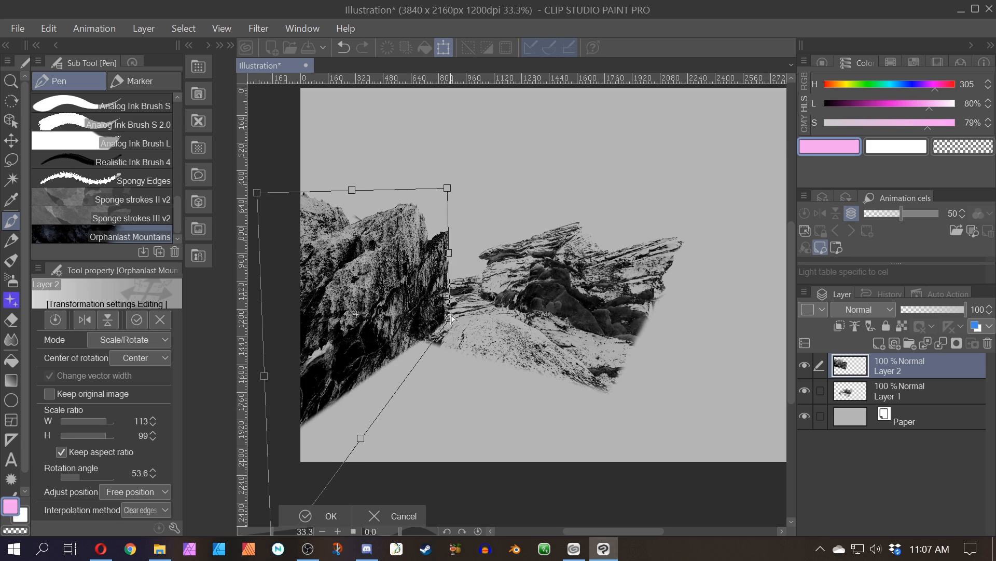
drag(449, 318, 524, 363)
drag(448, 187, 414, 180)
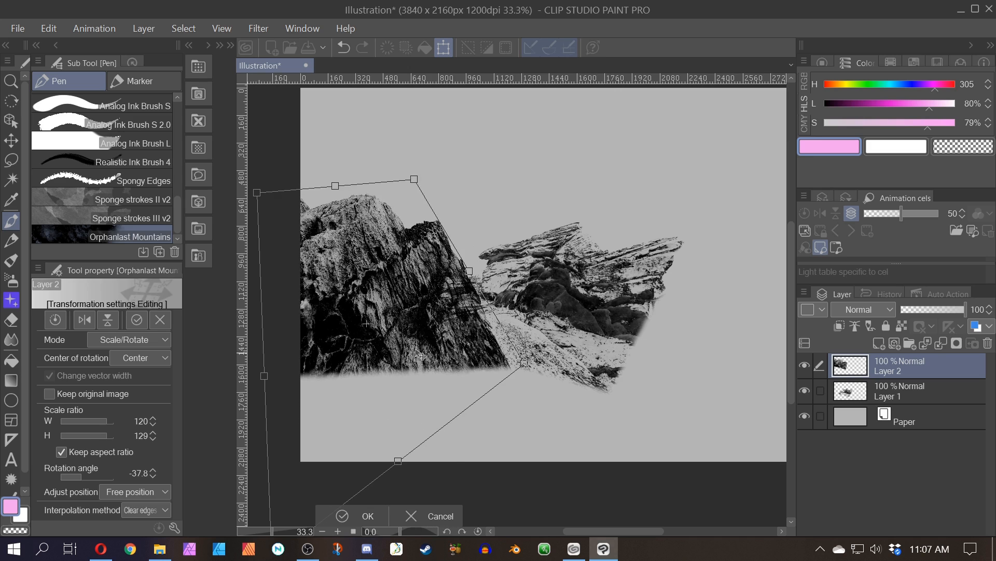
scroll(391, 398, down, 3)
drag(318, 496, 458, 560)
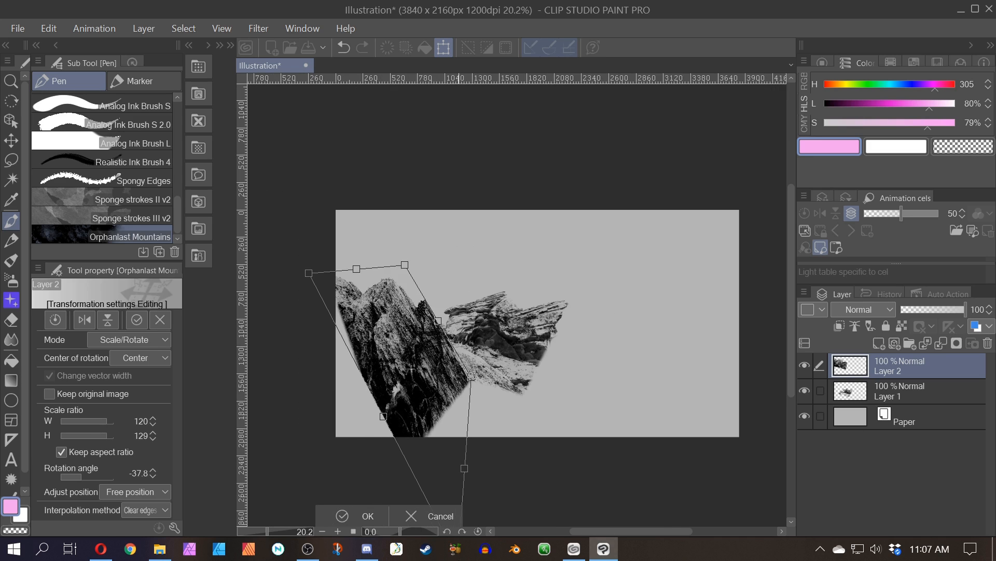
drag(384, 417, 336, 464)
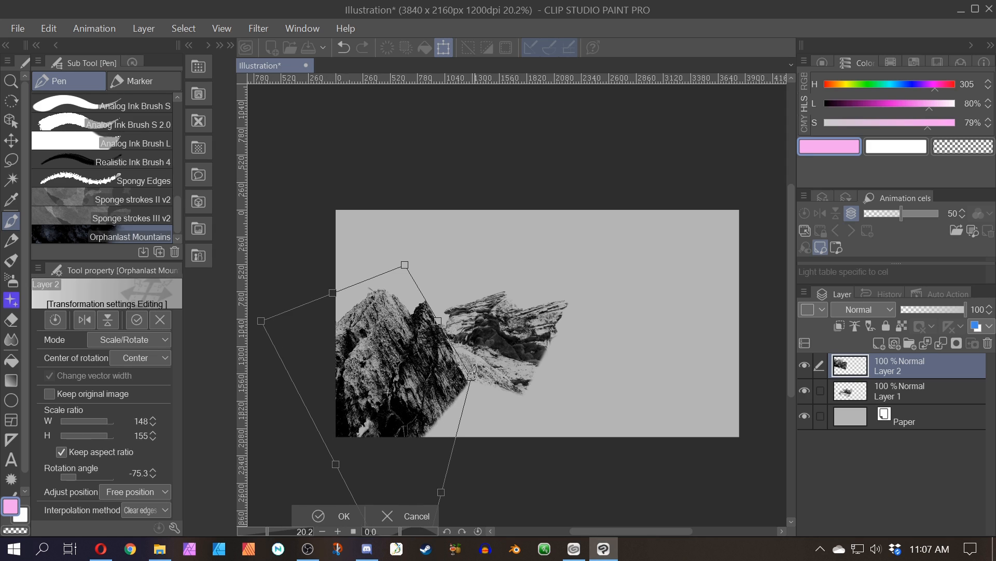
drag(471, 377, 464, 359)
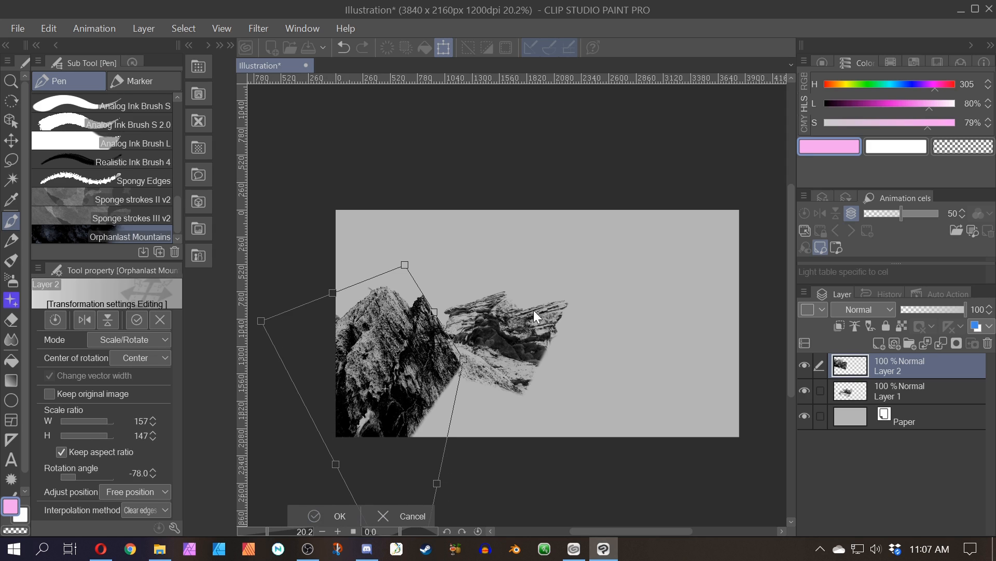
click(327, 516)
- Undo the stray stamp on the cliff layer, then stamp a distant rocky ridge above the middle rock on a new layer
scroll(456, 358, up, 2)
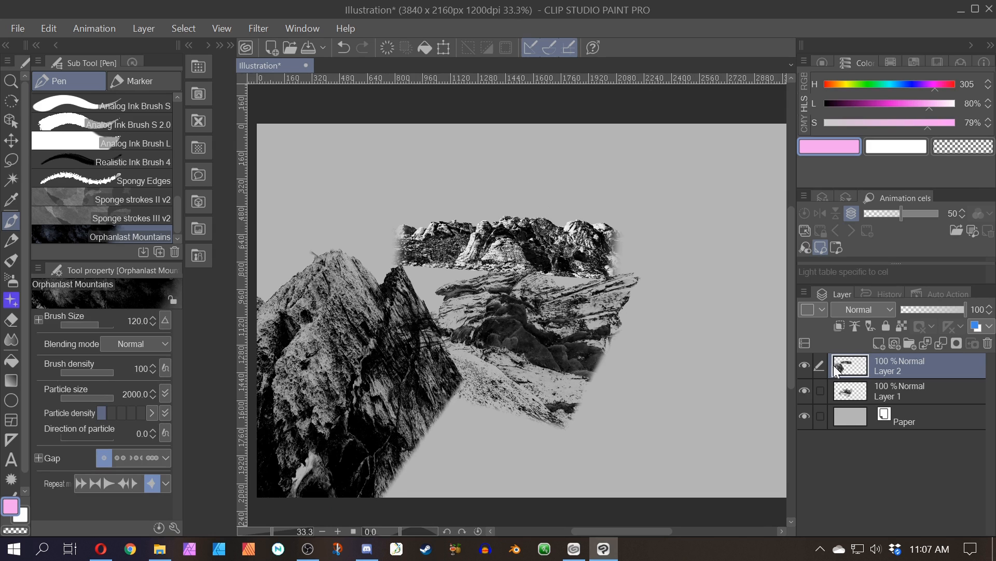
key(ctrl+z)
click(879, 343)
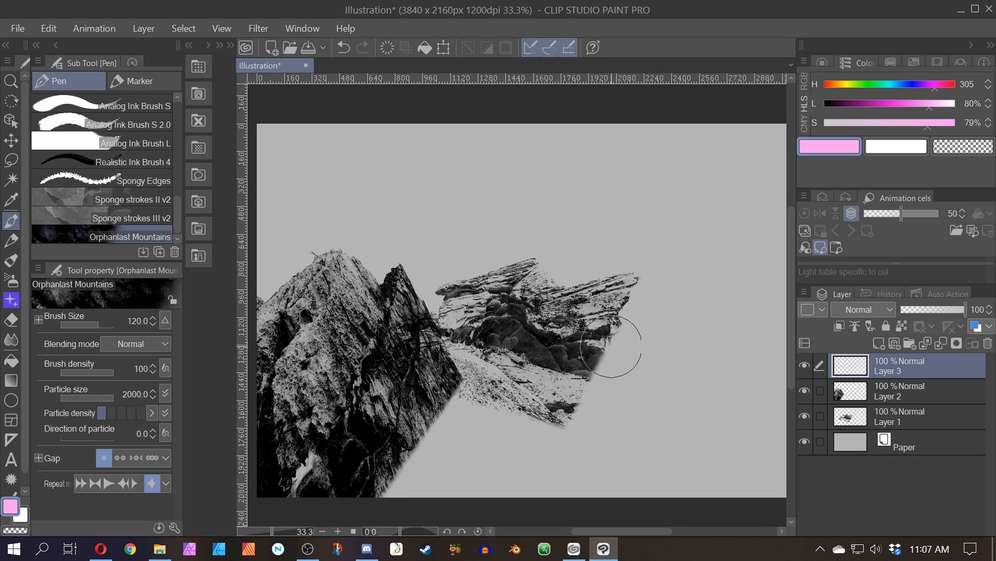
click(508, 286)
key(ctrl+z)
click(540, 240)
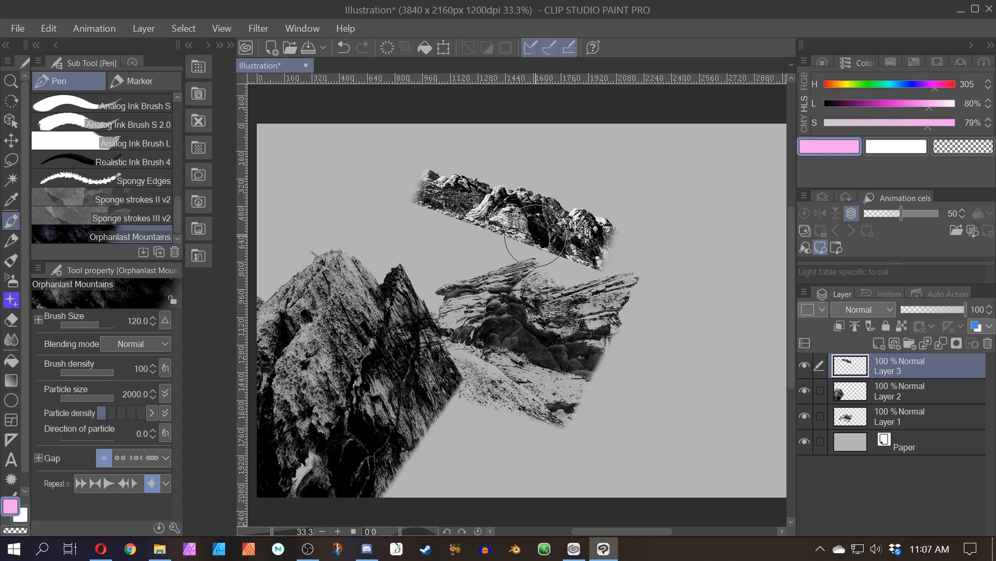
- Move the ridge layer below Layer 1 and lasso a wide area around the ridge
key(m)
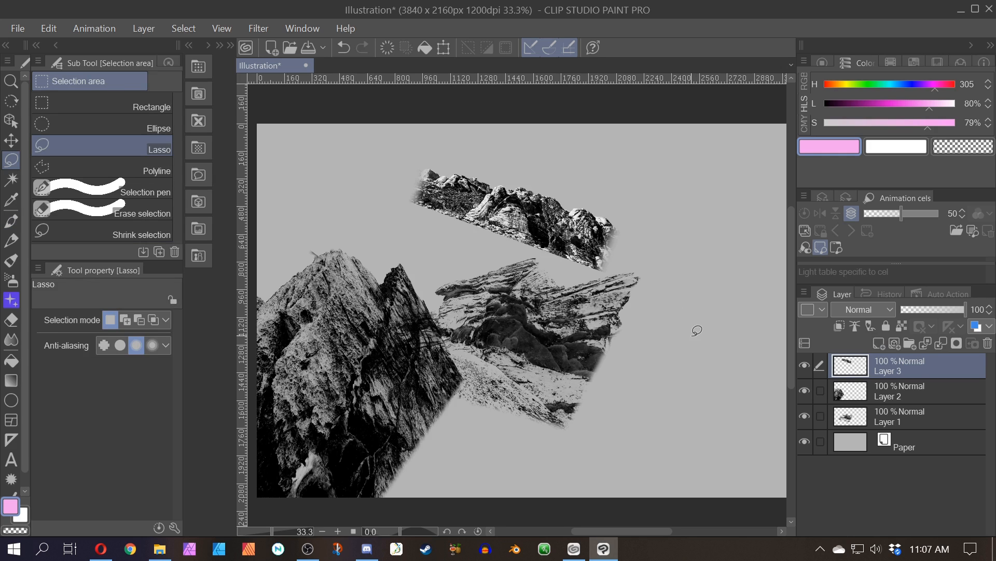
drag(843, 366, 841, 420)
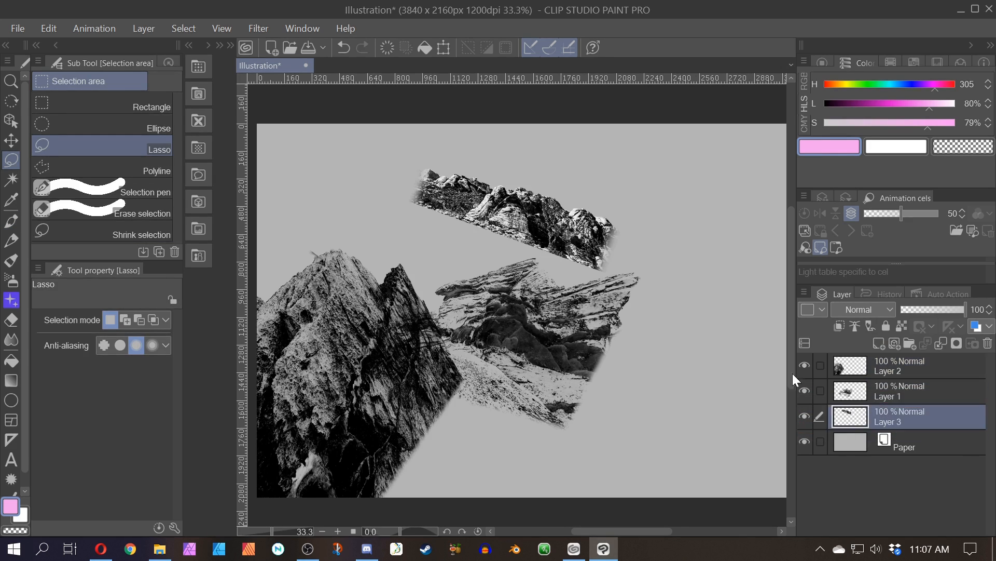
mouse_move(418, 149)
mouse_down()
mouse_move(677, 242)
mouse_move(374, 210)
mouse_move(424, 162)
mouse_up()
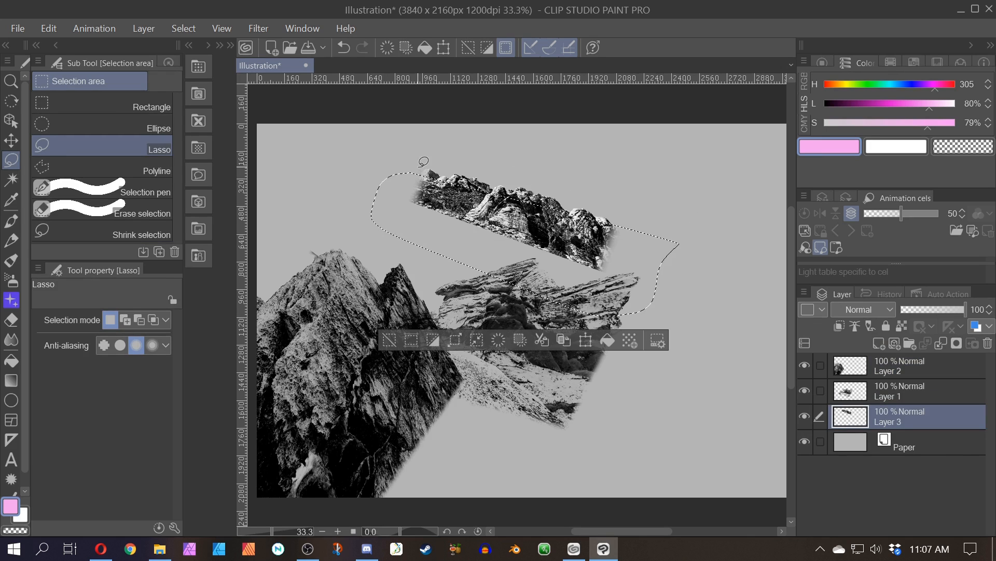
mouse_move(346, 207)
mouse_down()
mouse_move(695, 213)
mouse_move(348, 223)
mouse_up()
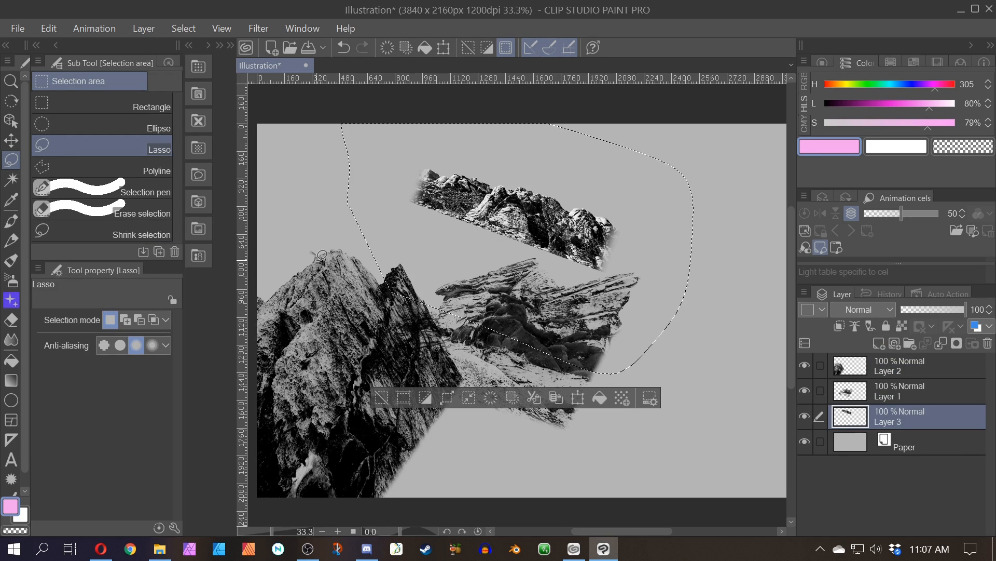
- Transform the distant ridge: move it behind the other rocks, rotate it -18.6°, scale it to 181%, and apply
key(ctrl+t)
drag(477, 221, 412, 298)
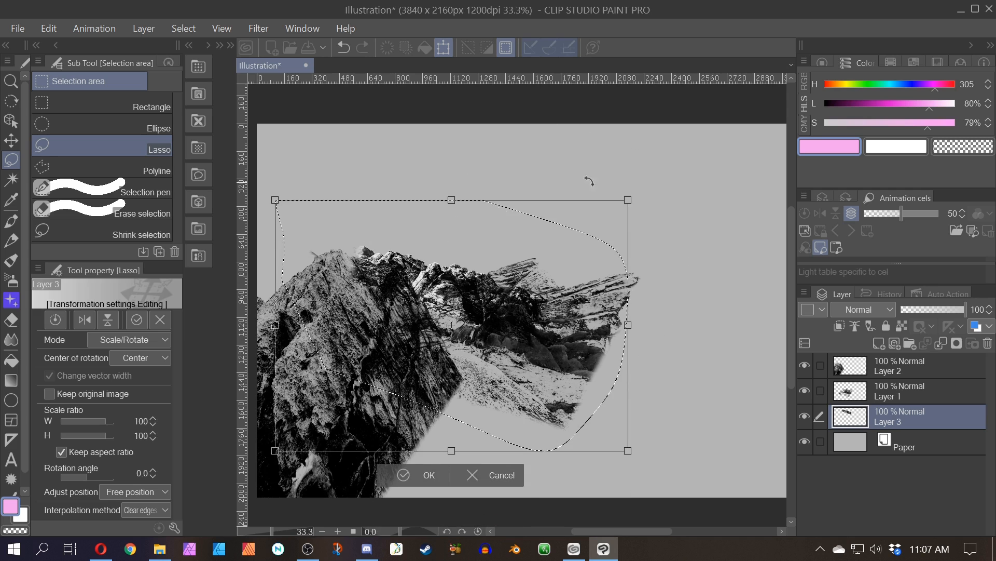
drag(642, 190, 588, 142)
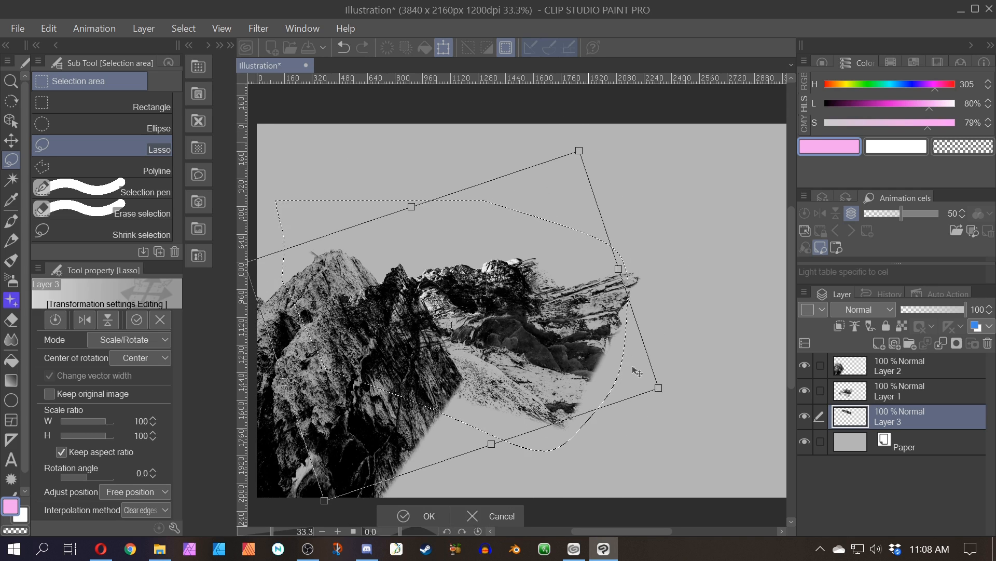
drag(696, 395, 823, 425)
drag(401, 308, 512, 302)
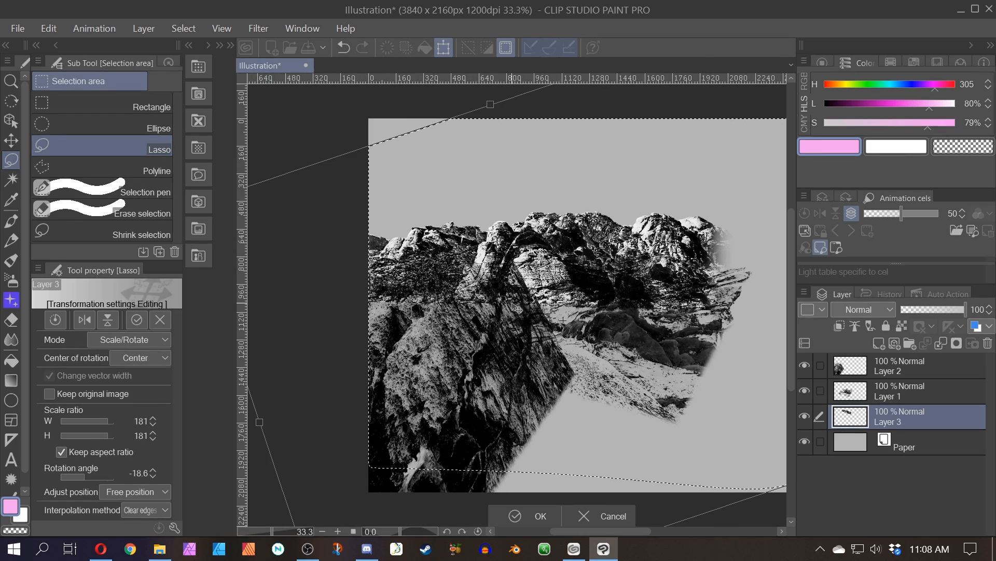
key(Return)
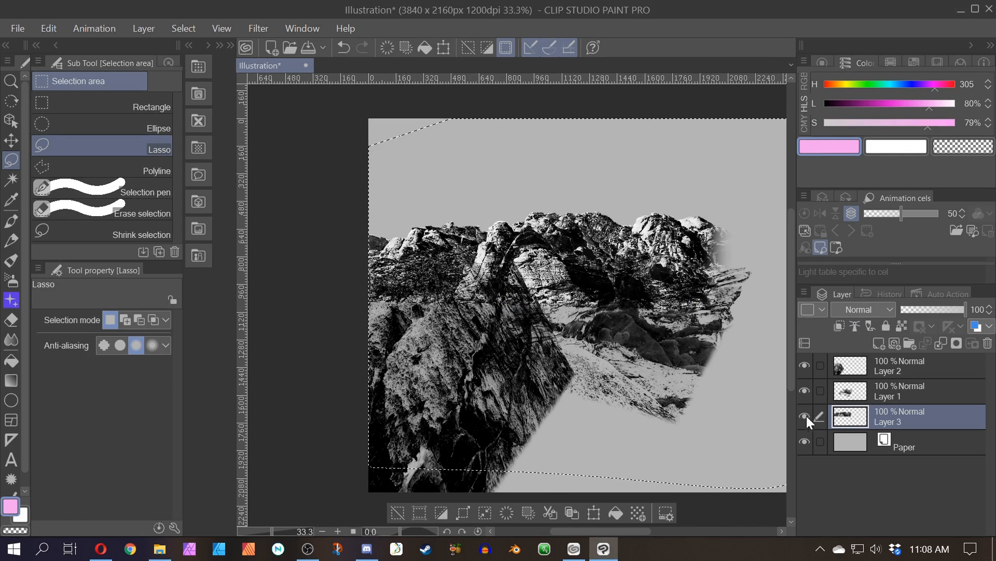
- With Layer 3 hidden, lasso the foreground peaks, then show the layer and delete the ridge area behind them
click(805, 417)
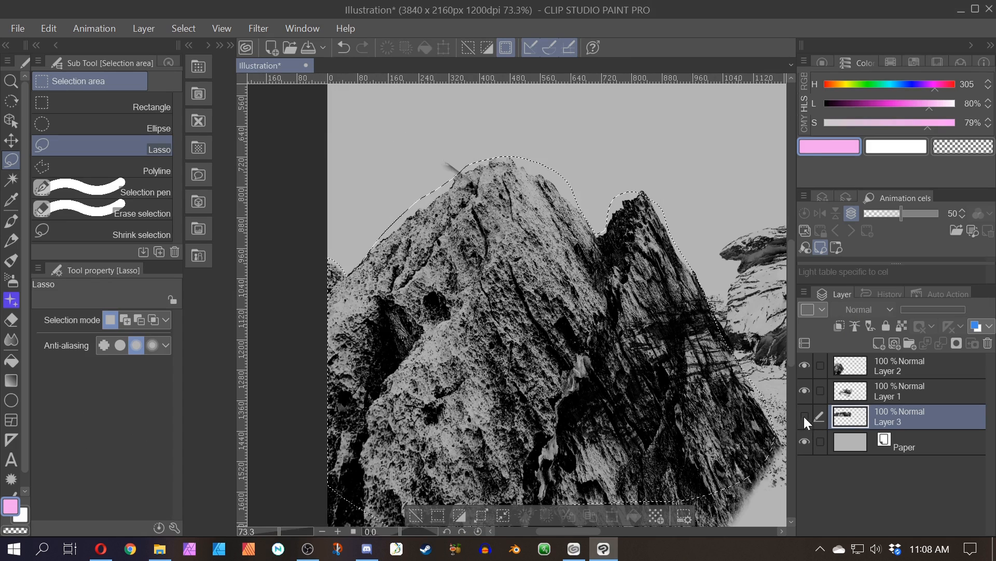
click(805, 416)
key(Delete)
key(ctrl+d)
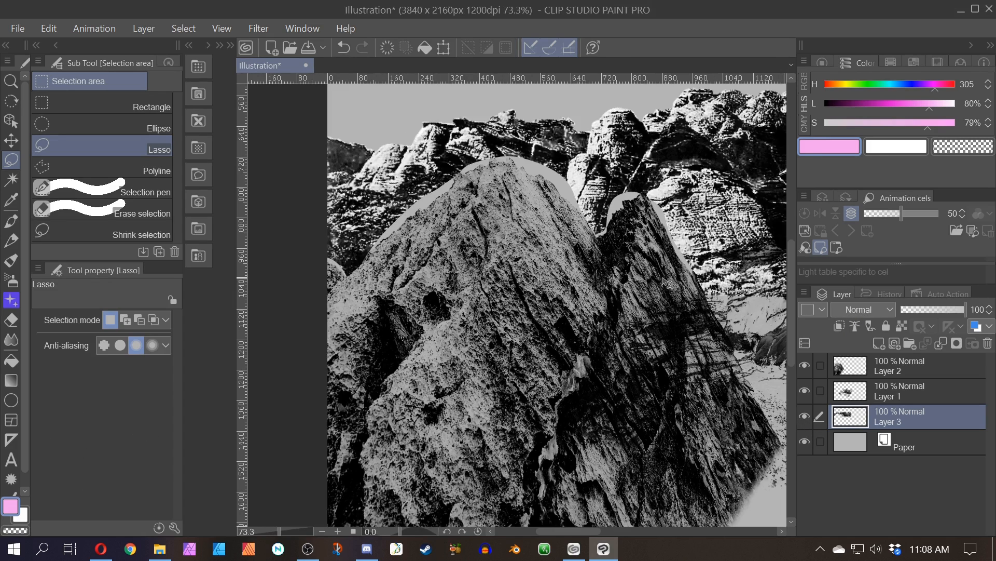
- With Layer 3 hidden, lasso the middle rock's outline, then show the layer, delete the ridge area behind the rock, and deselect
drag(637, 289, 336, 336)
click(805, 417)
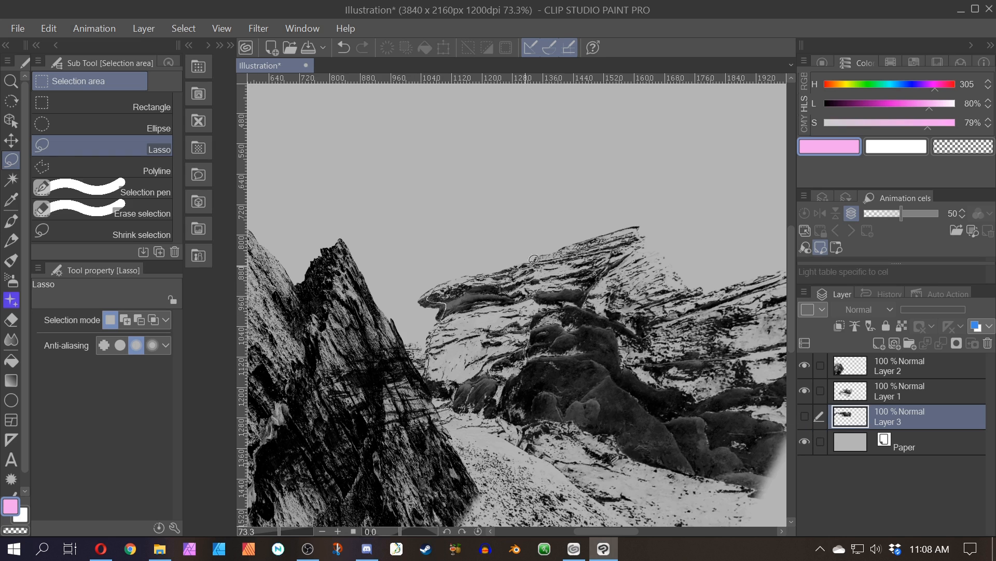
mouse_move(654, 235)
mouse_down()
mouse_move(711, 358)
mouse_move(436, 389)
mouse_up()
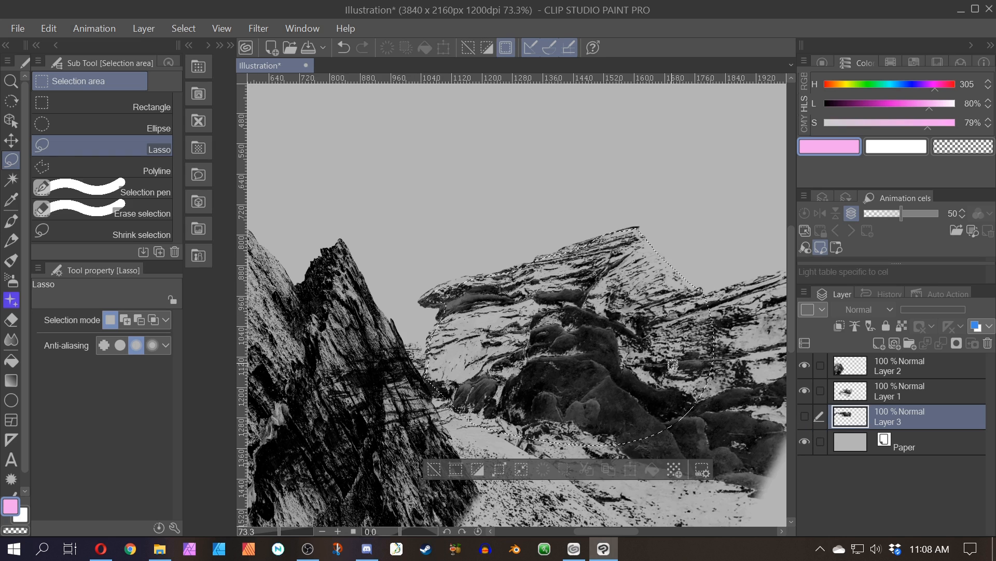
drag(587, 366, 423, 369)
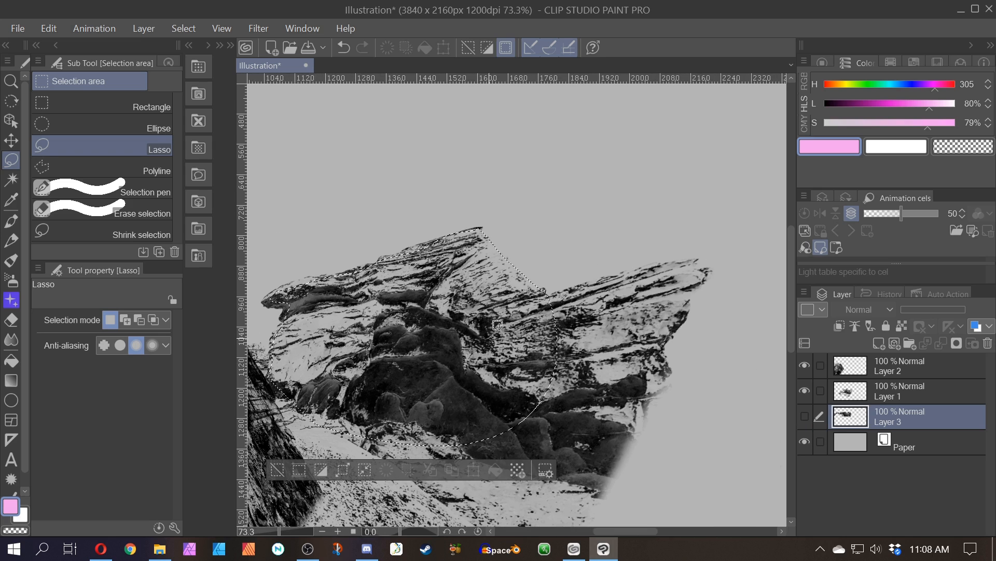
key(shift)
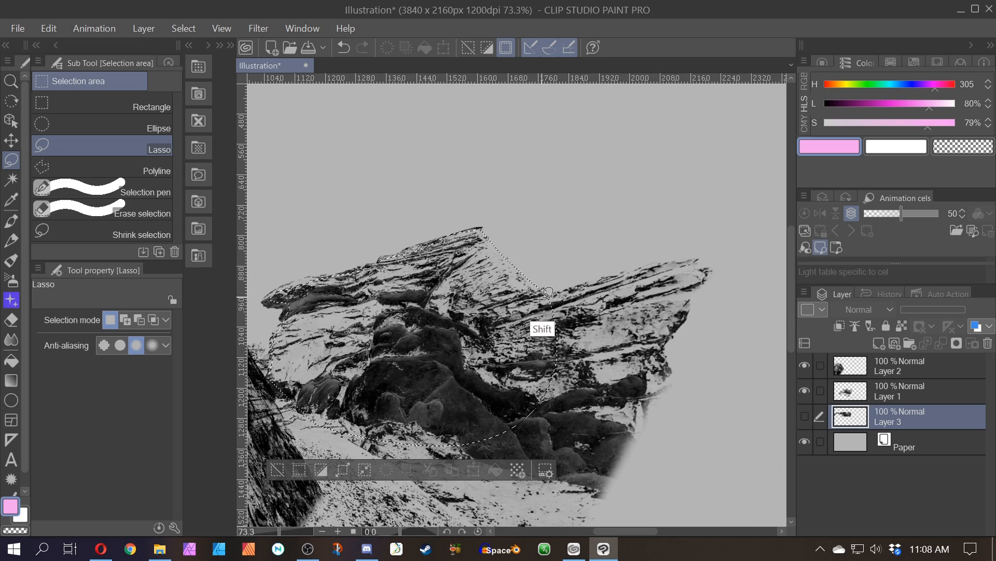
mouse_move(566, 288)
mouse_down()
mouse_move(711, 262)
mouse_move(707, 338)
mouse_move(640, 502)
mouse_move(502, 495)
mouse_move(338, 427)
mouse_up()
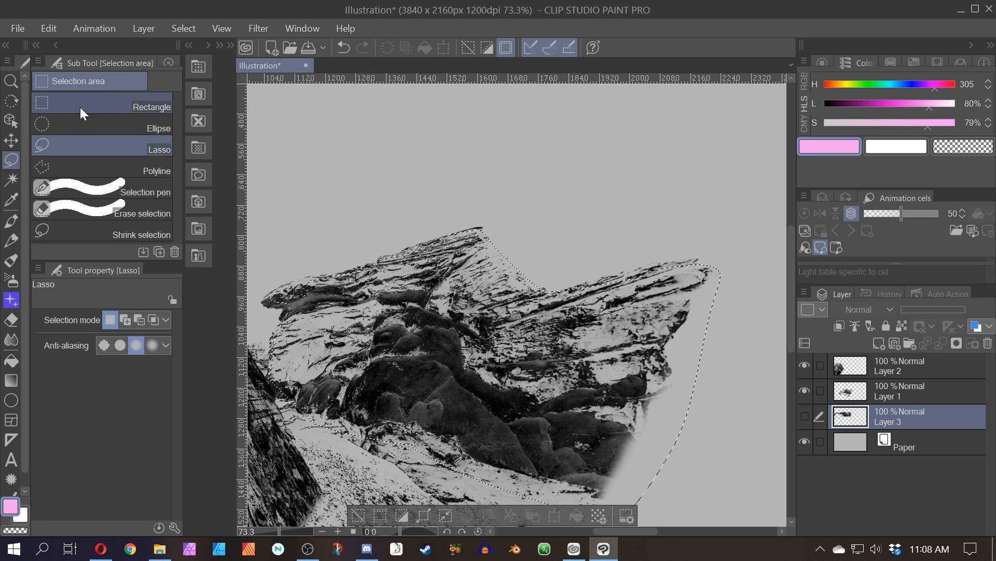
scroll(642, 313, down, 1)
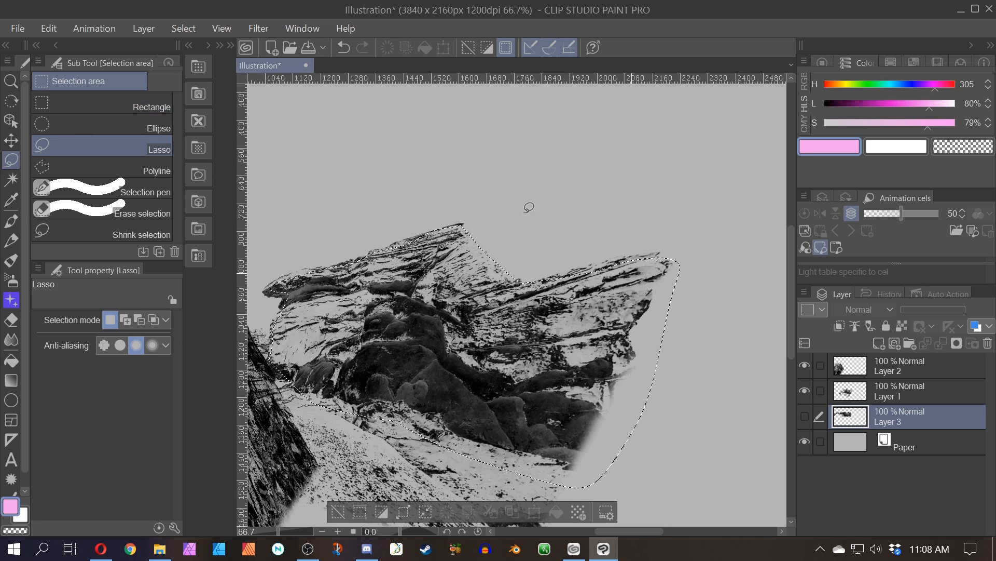
drag(363, 294, 540, 268)
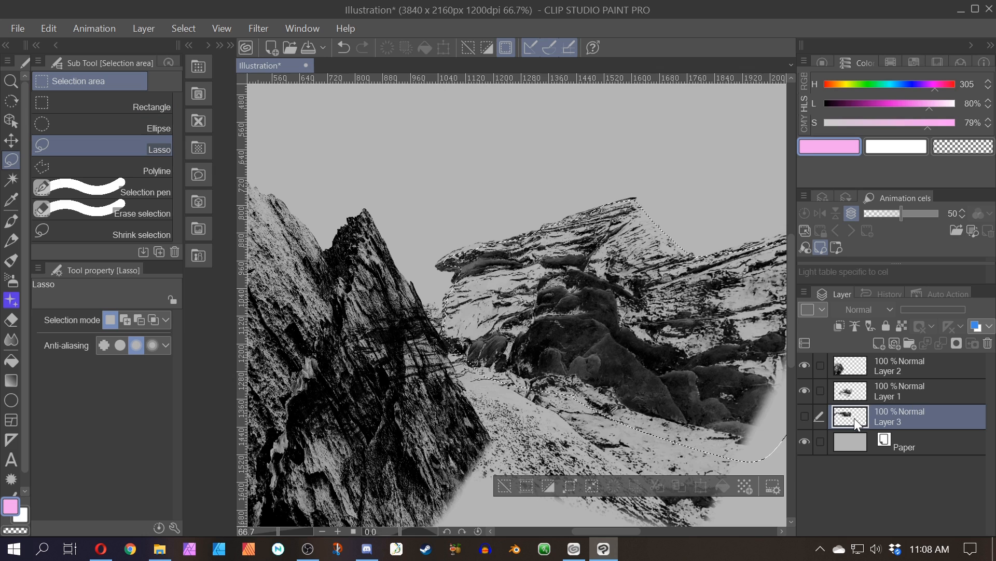
click(806, 417)
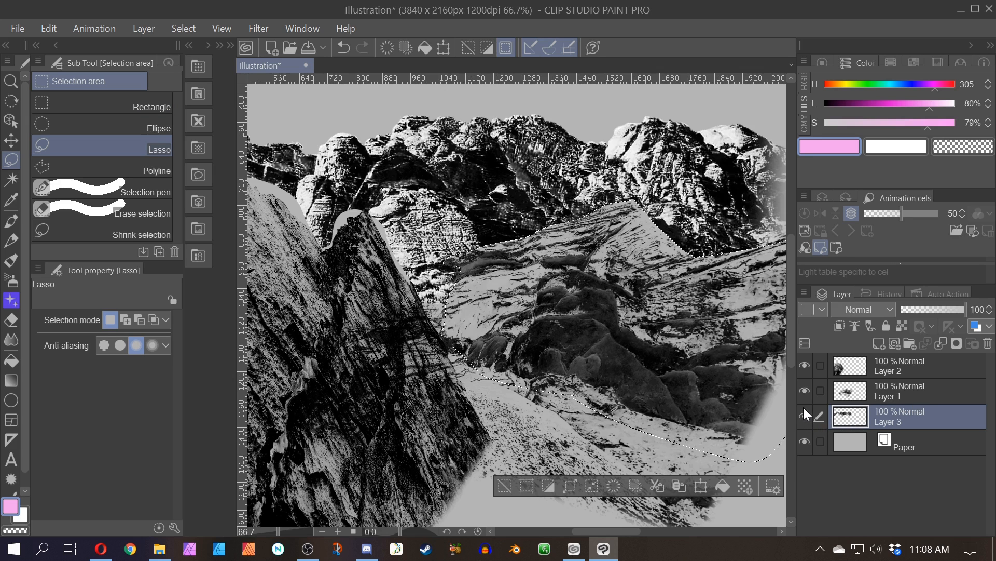
key(ctrl+d)
scroll(522, 236, down, 2)
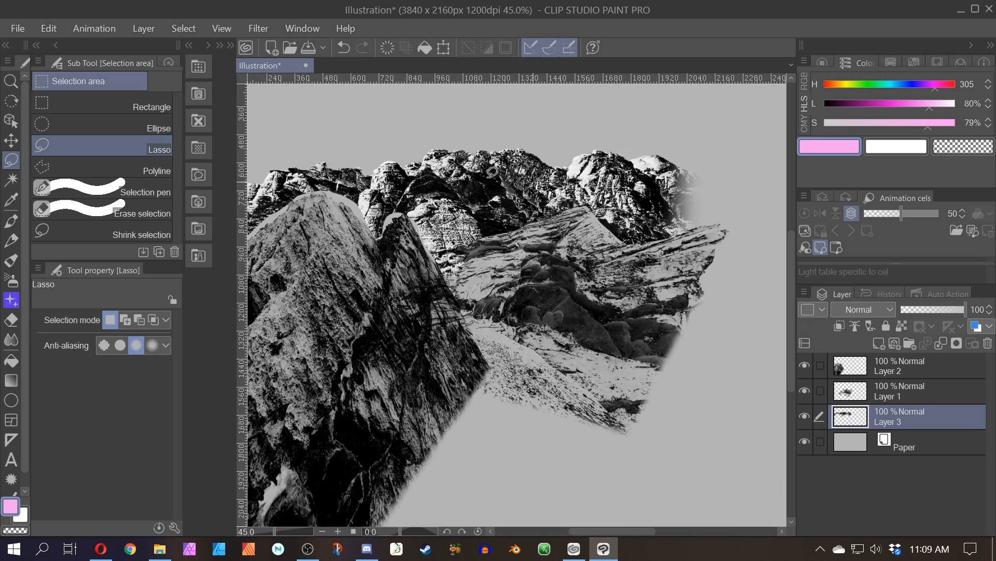
scroll(483, 252, up, 2)
drag(483, 255, 623, 278)
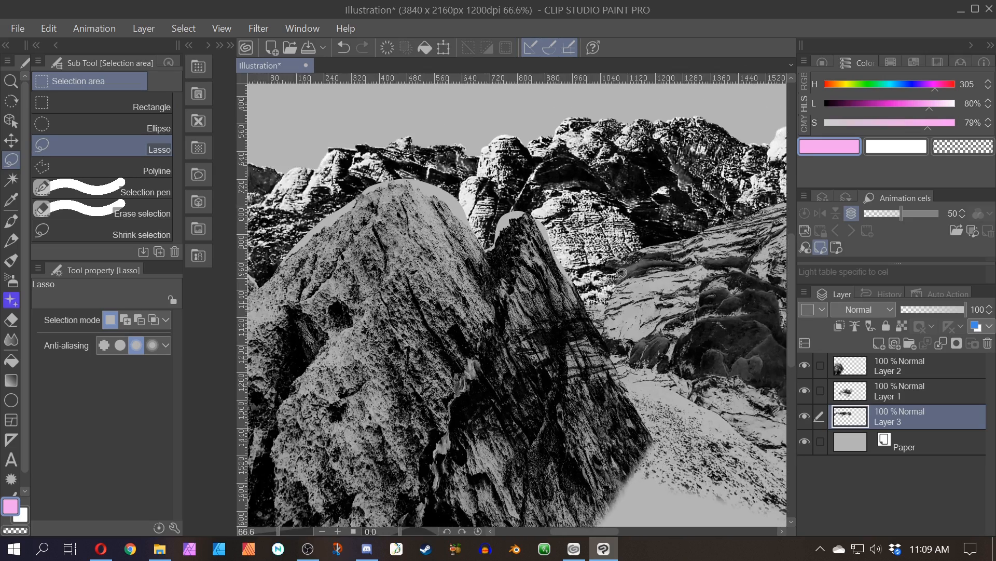
scroll(618, 282, down, 1)
drag(579, 356, 535, 345)
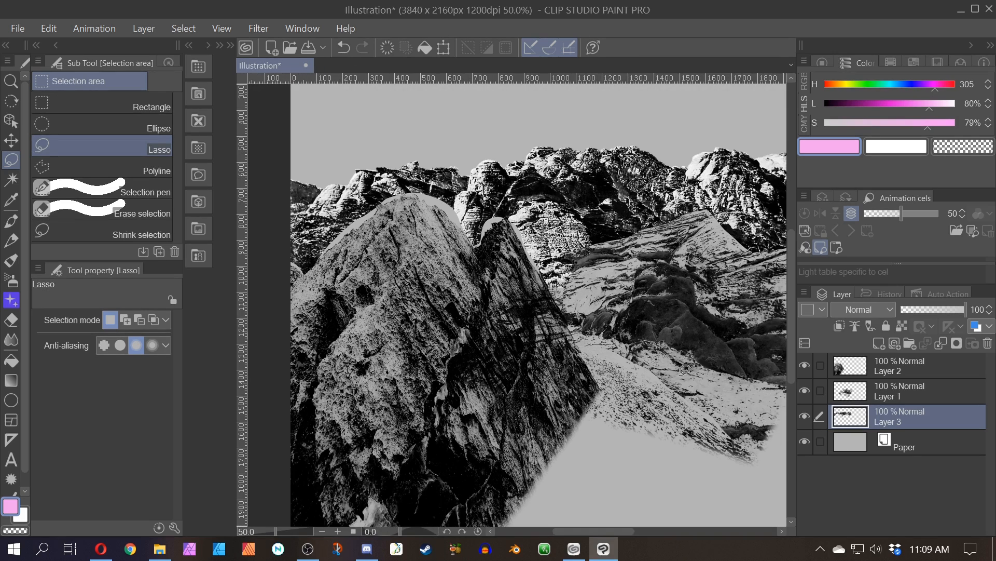
click(841, 366)
click(840, 386)
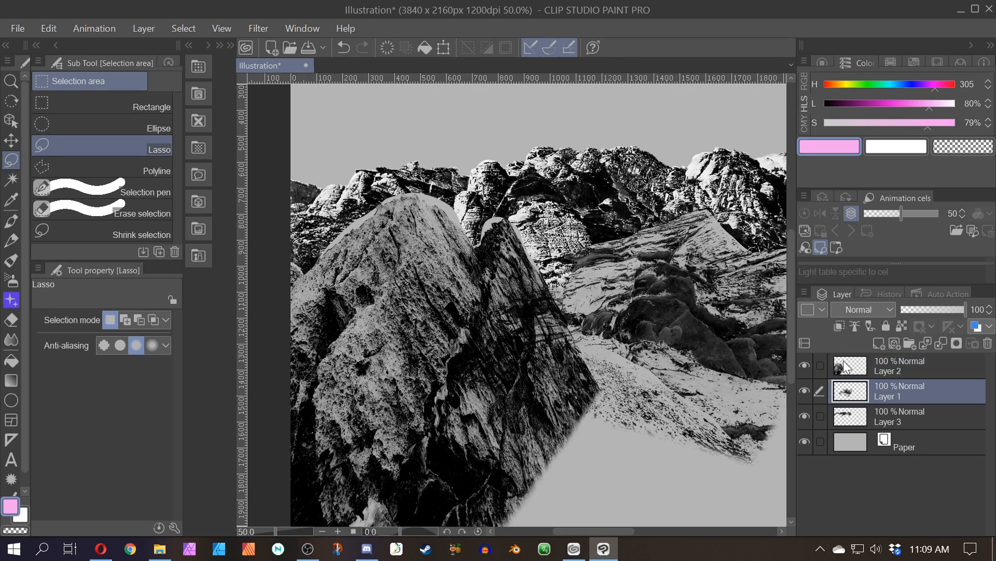
click(844, 364)
click(847, 387)
click(850, 368)
click(854, 387)
click(855, 369)
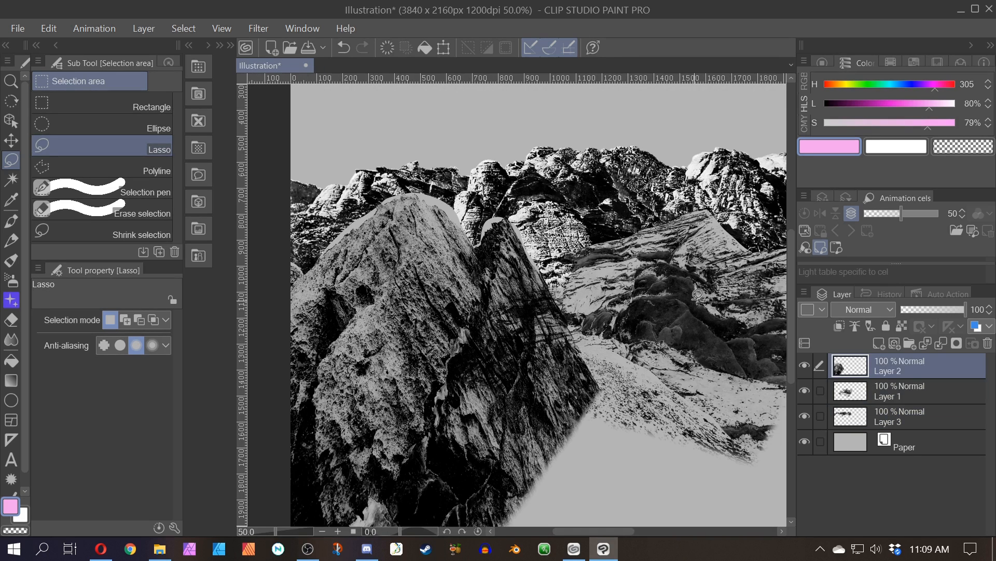
- Add a gradient map correction layer above Layer 3 with its black end changed to mid-grey (V 42)
click(848, 420)
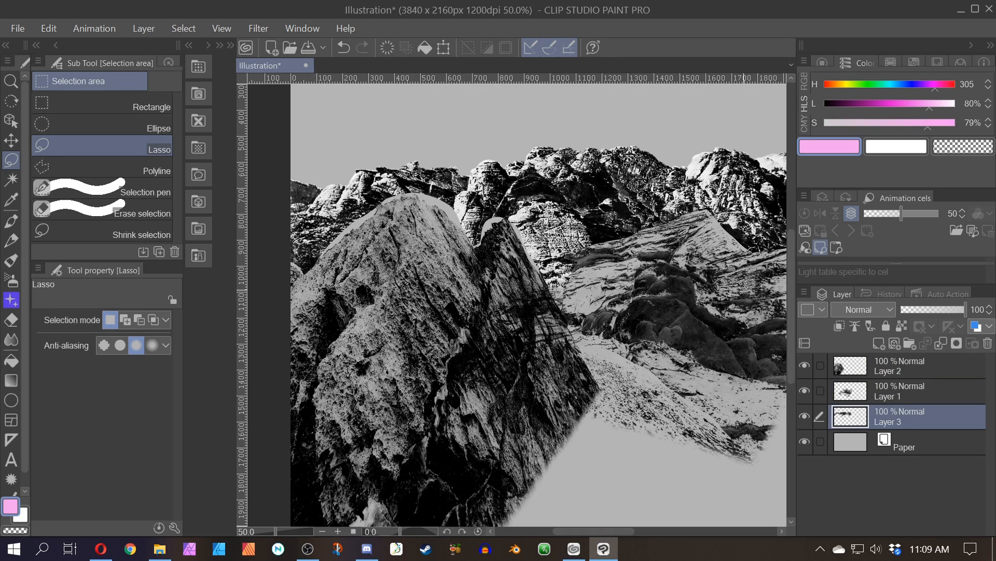
click(141, 31)
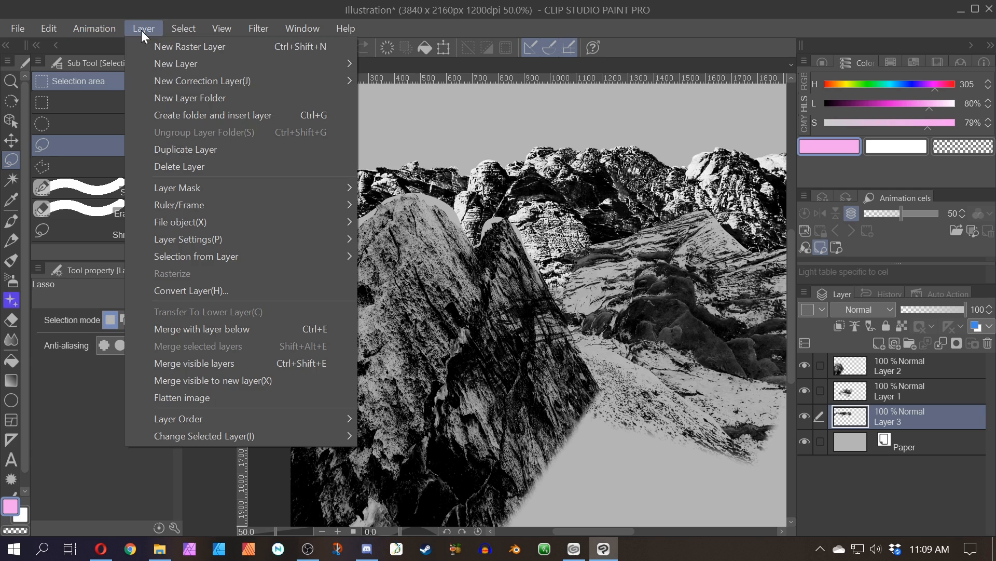
mouse_move(152, 82)
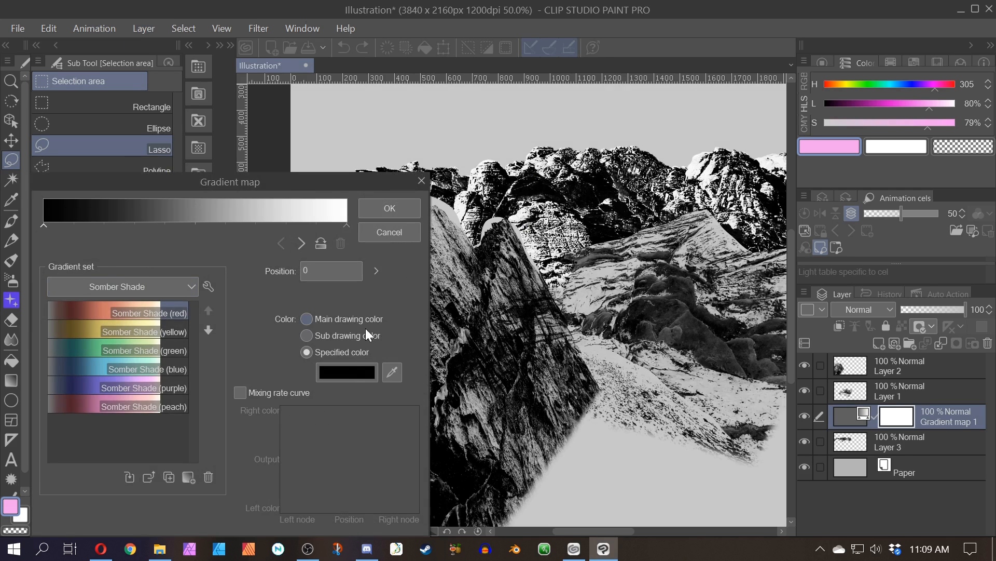
click(348, 372)
drag(642, 215, 566, 201)
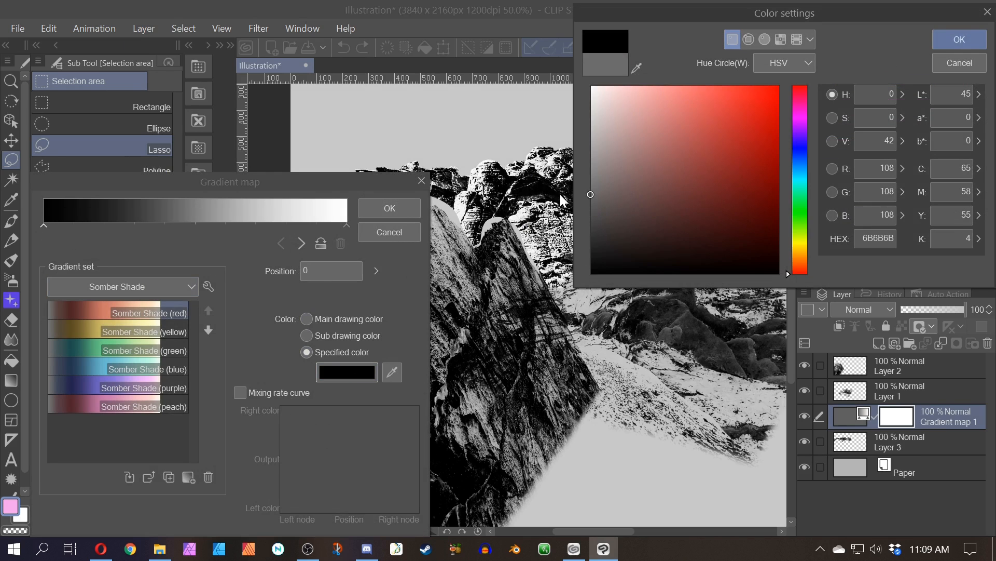
click(959, 40)
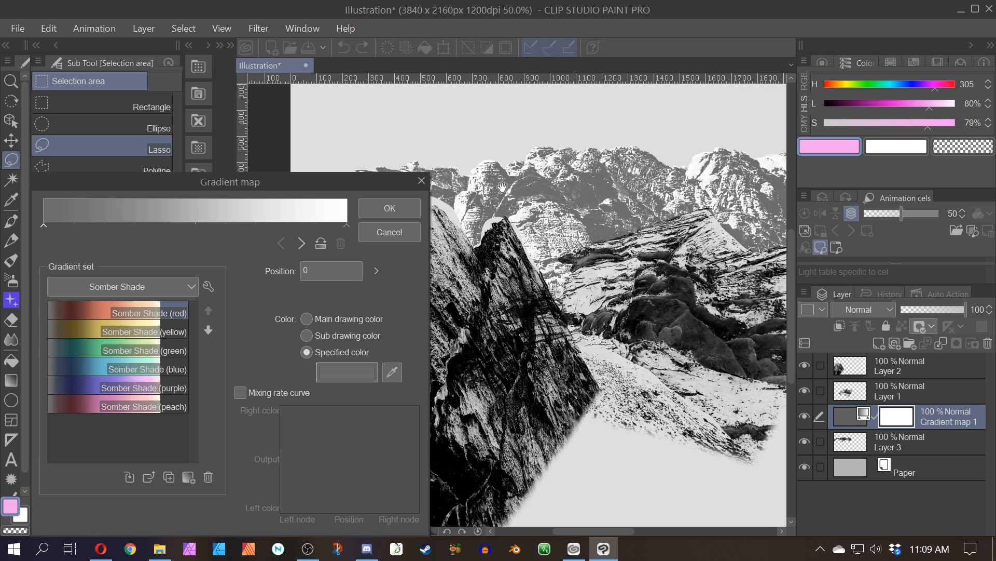
click(395, 207)
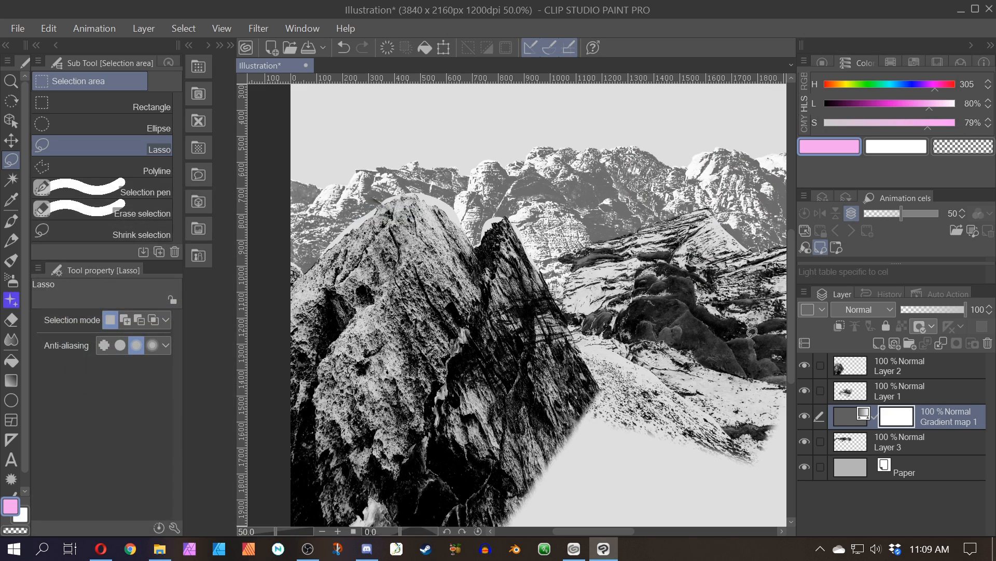
- Clip the gradient map to the ridge on Layer 3, and add a clipped gradient map above Layer 2 with its black node at 73
click(849, 397)
click(805, 392)
click(806, 392)
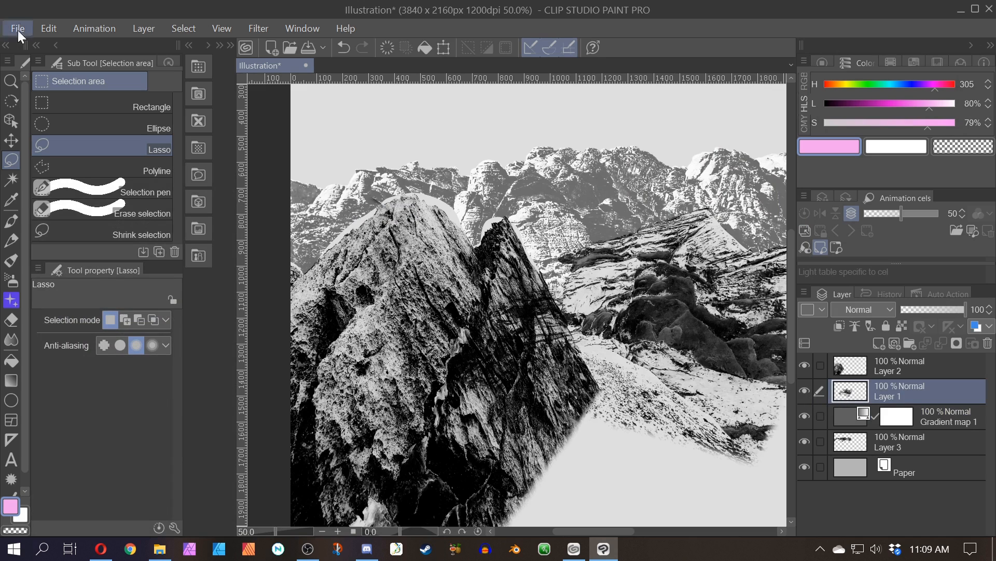
right_click(849, 419)
click(855, 313)
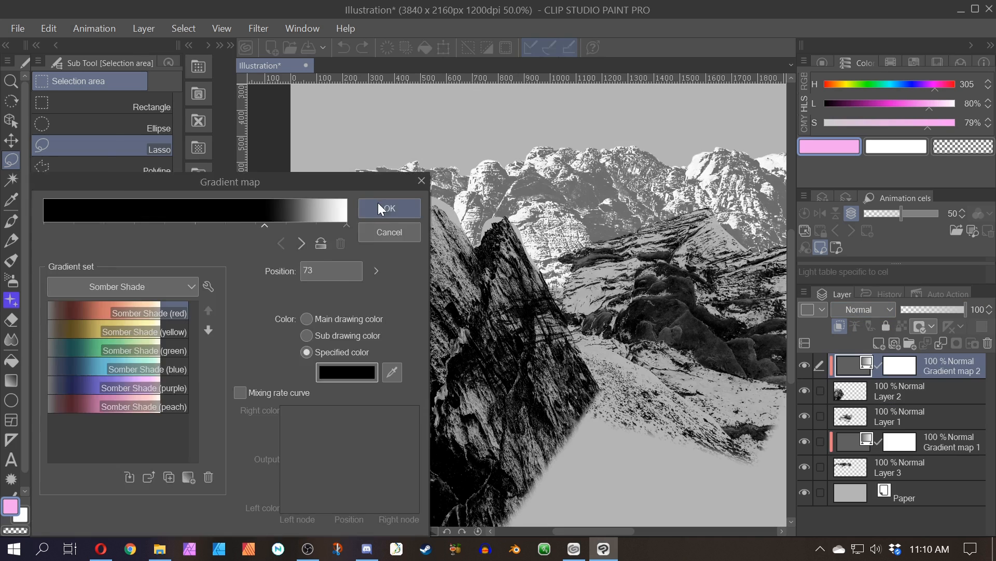
click(380, 207)
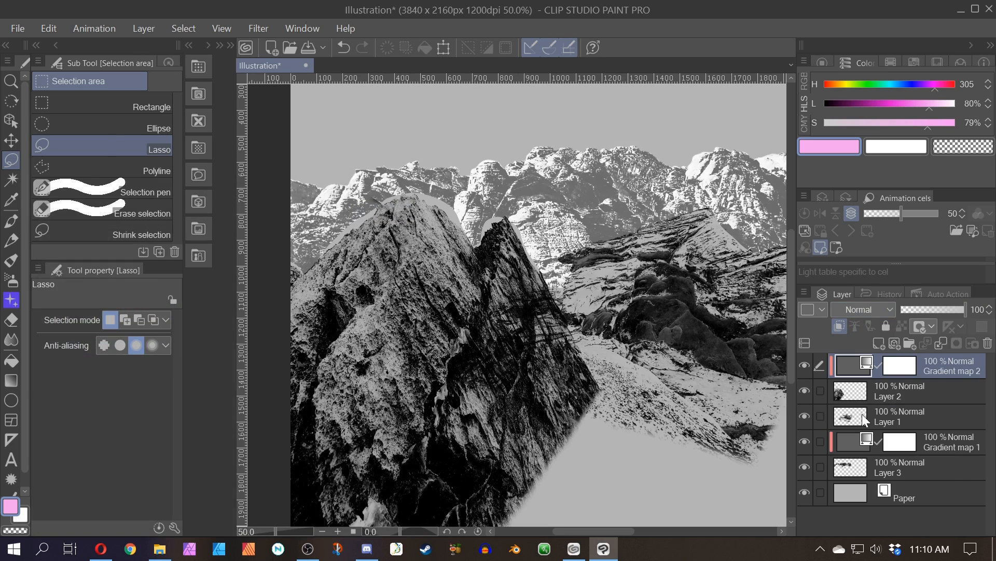
- Group all rock layers and gradient maps above the Paper layer into one folder
click(853, 414)
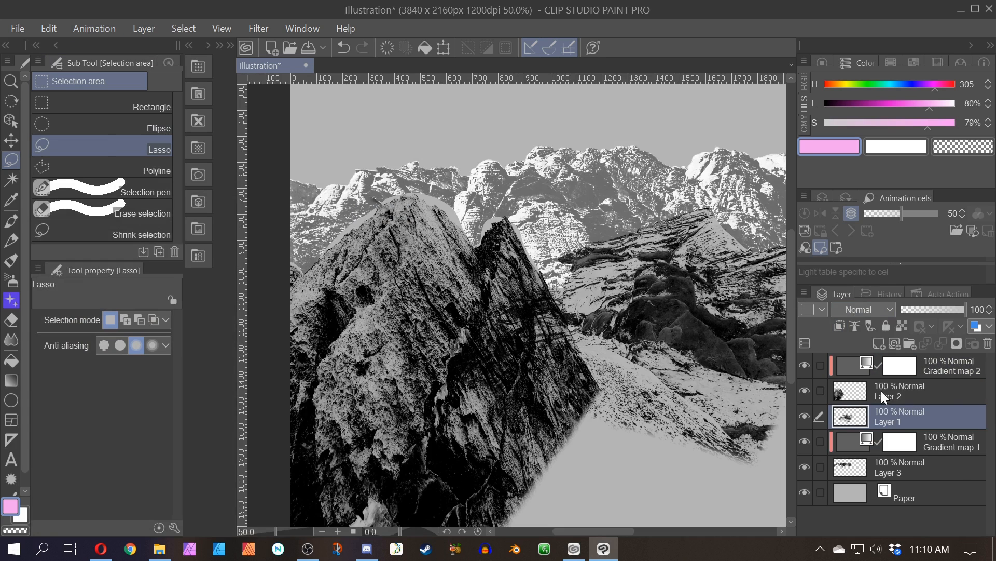
click(853, 366)
shift+click(848, 471)
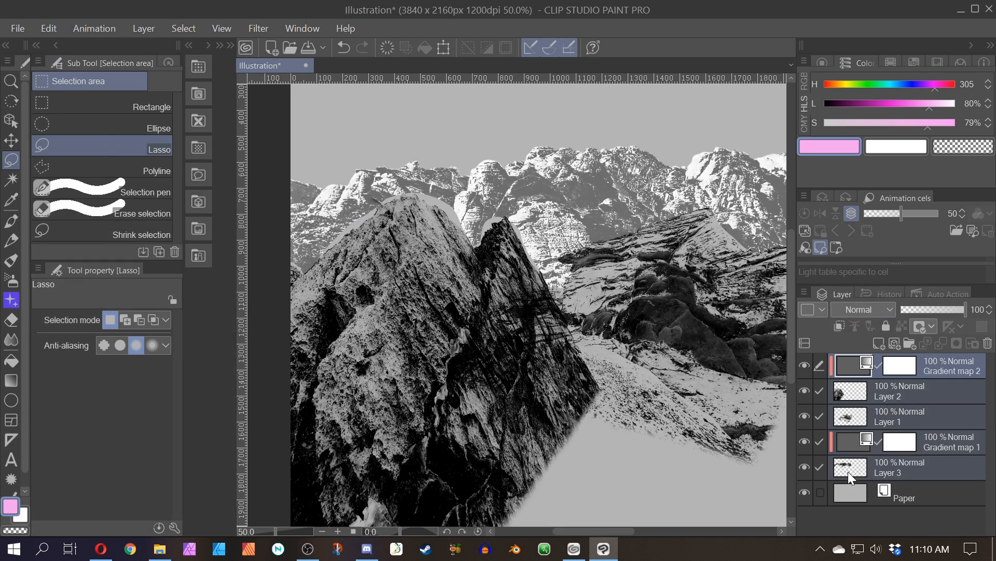
key(ctrl+g)
click(834, 366)
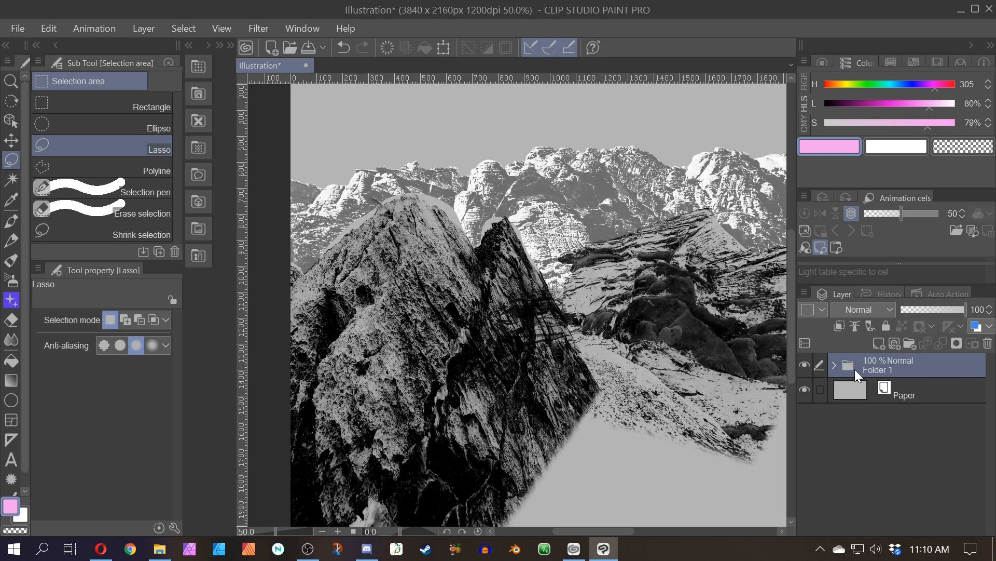
- Add a gradient map correction layer at the top of Folder 1, change its black end to red FF0000, and lower the layer's opacity
click(835, 365)
click(865, 391)
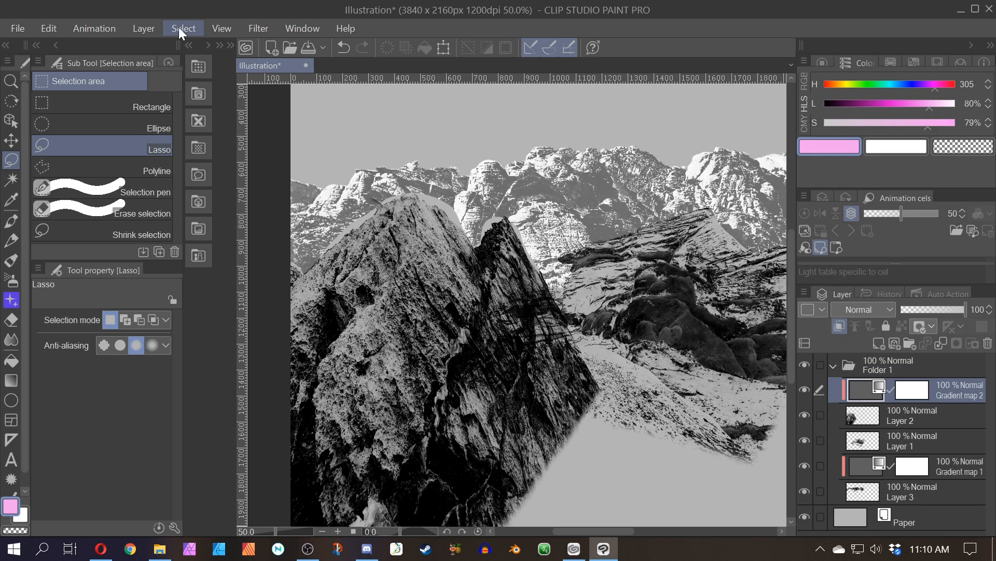
click(134, 28)
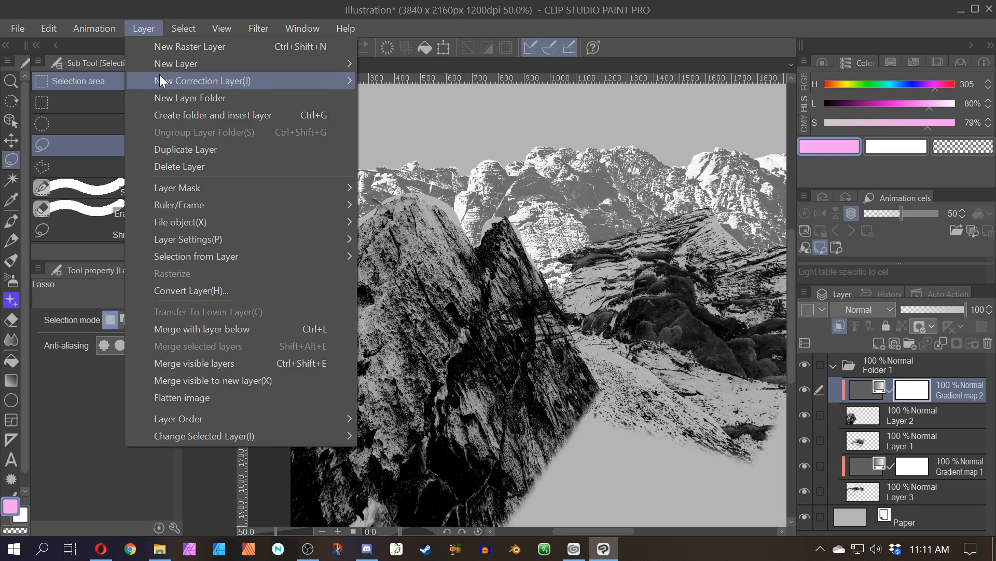
mouse_move(161, 79)
click(446, 219)
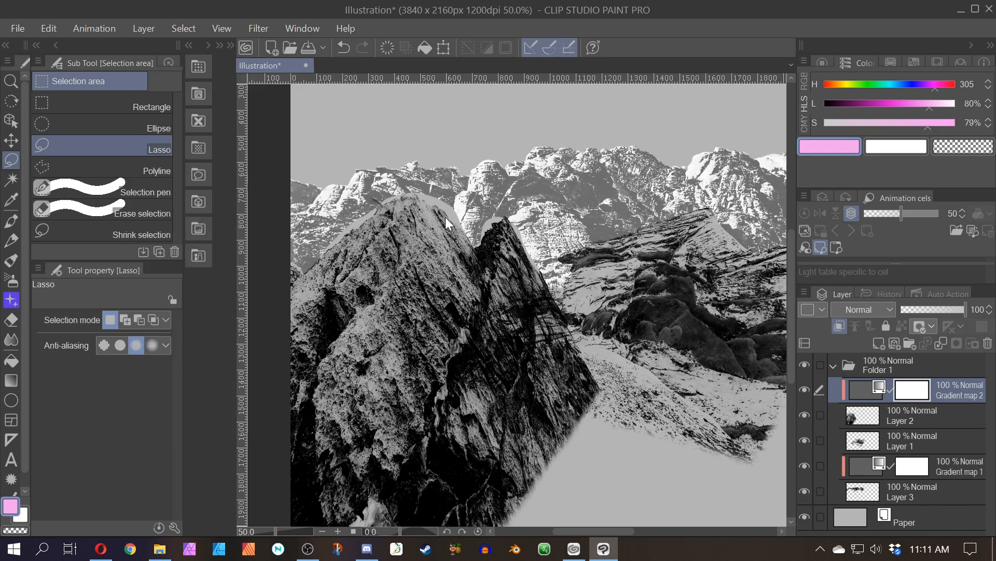
click(347, 372)
drag(699, 101, 824, 71)
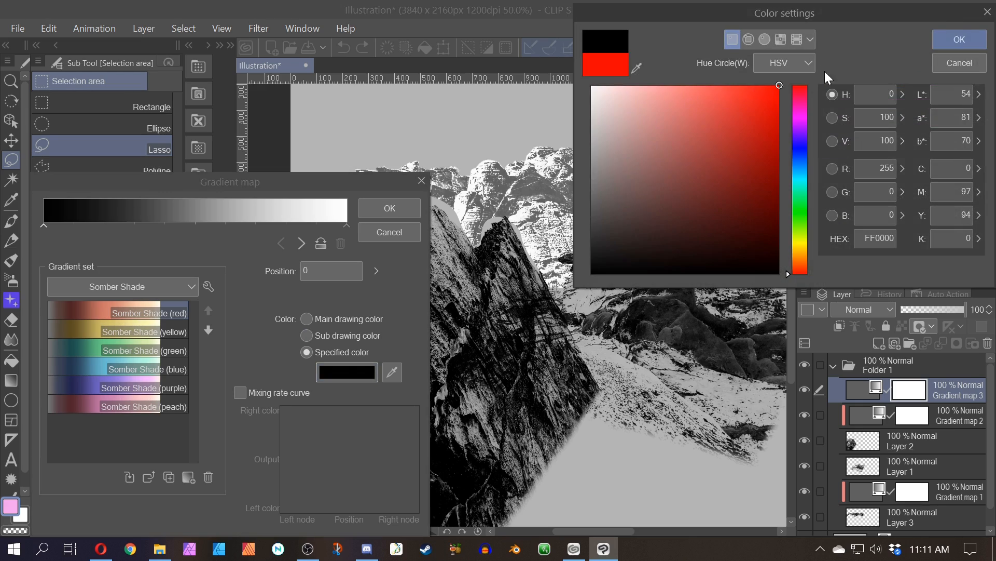
click(955, 34)
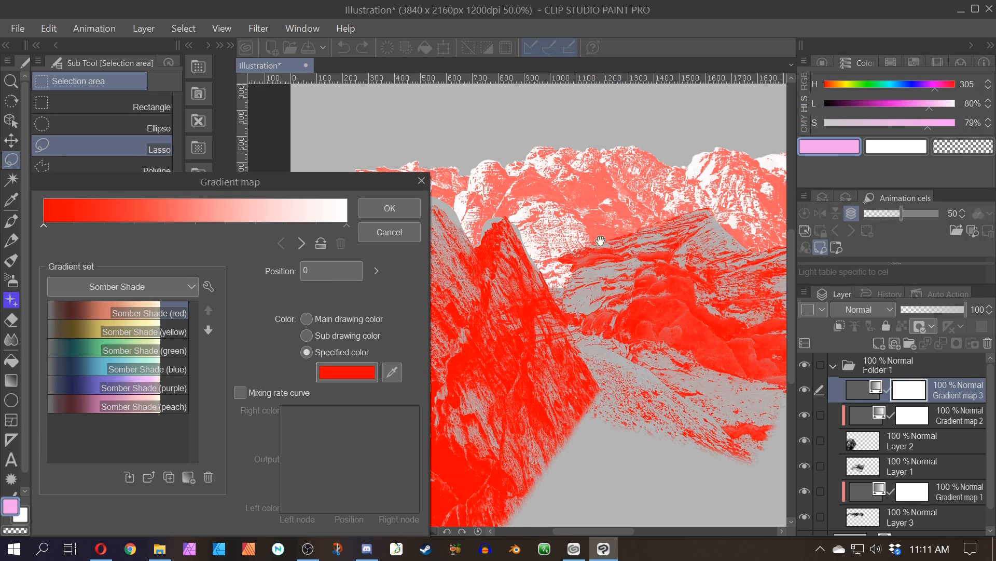
click(394, 215)
drag(931, 311, 917, 315)
click(834, 366)
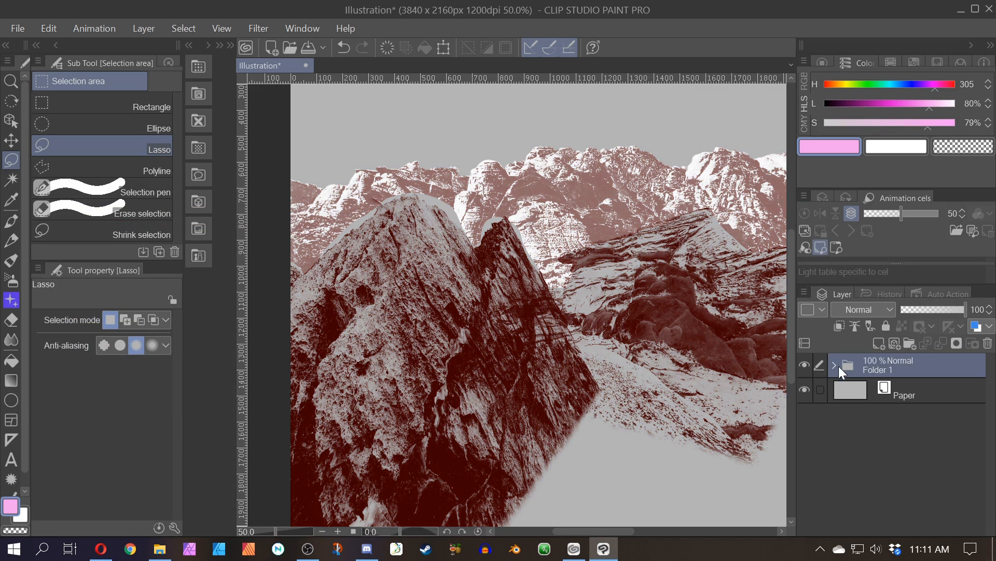
- Add a raster layer above Folder 1 and ready the Navi pen with black, setting luminosity and saturation to 0%
click(880, 343)
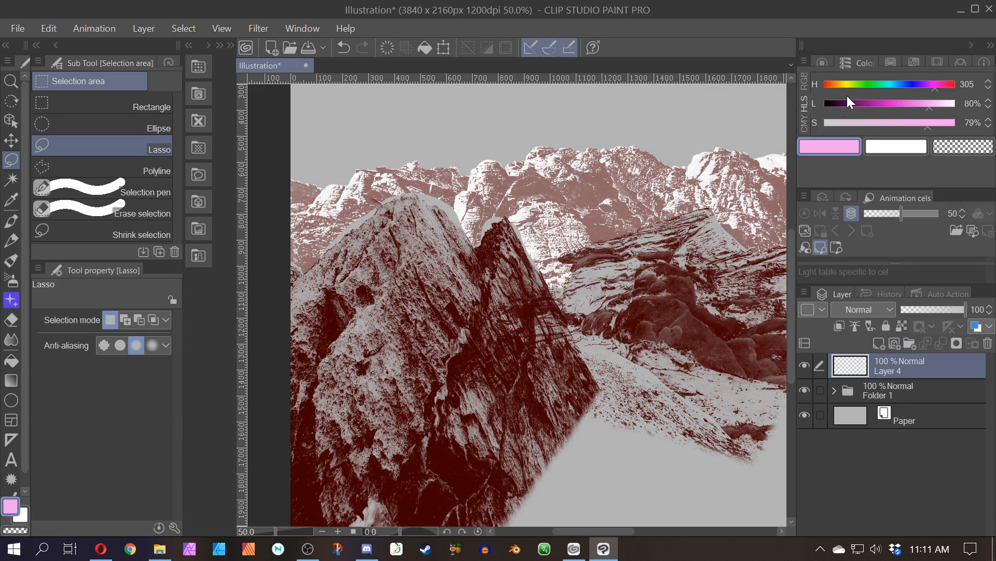
drag(847, 102, 810, 102)
scroll(760, 125, up, 1)
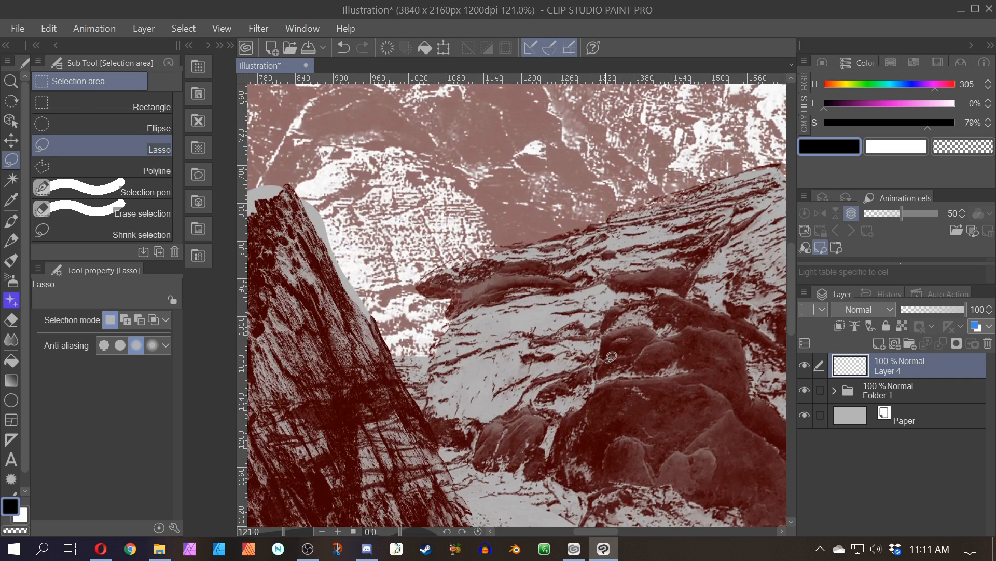
key(p)
scroll(92, 141, up, 3)
scroll(92, 142, up, 3)
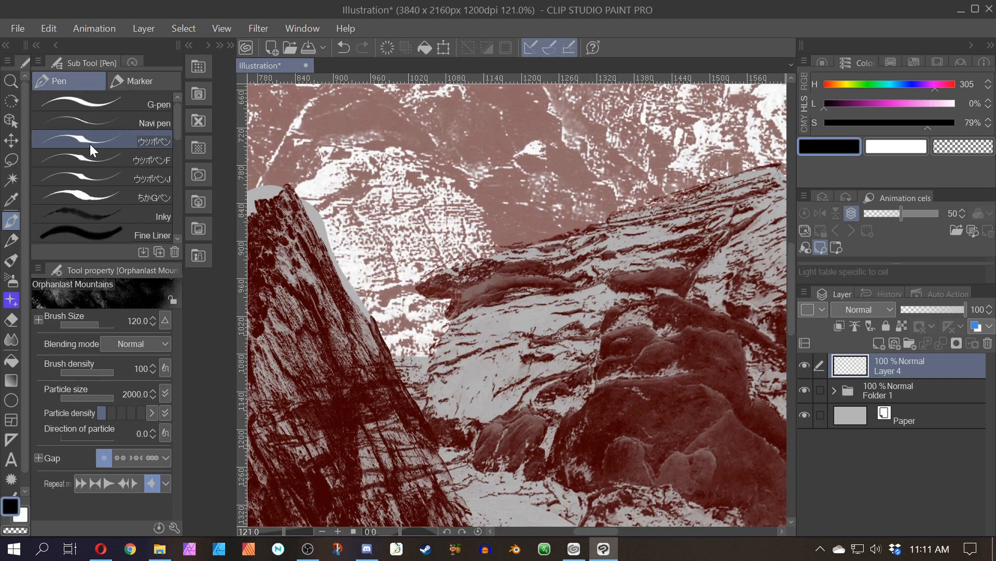
click(92, 123)
drag(667, 336, 182, 328)
drag(836, 123, 823, 123)
scroll(523, 354, up, 1)
scroll(524, 355, down, 3)
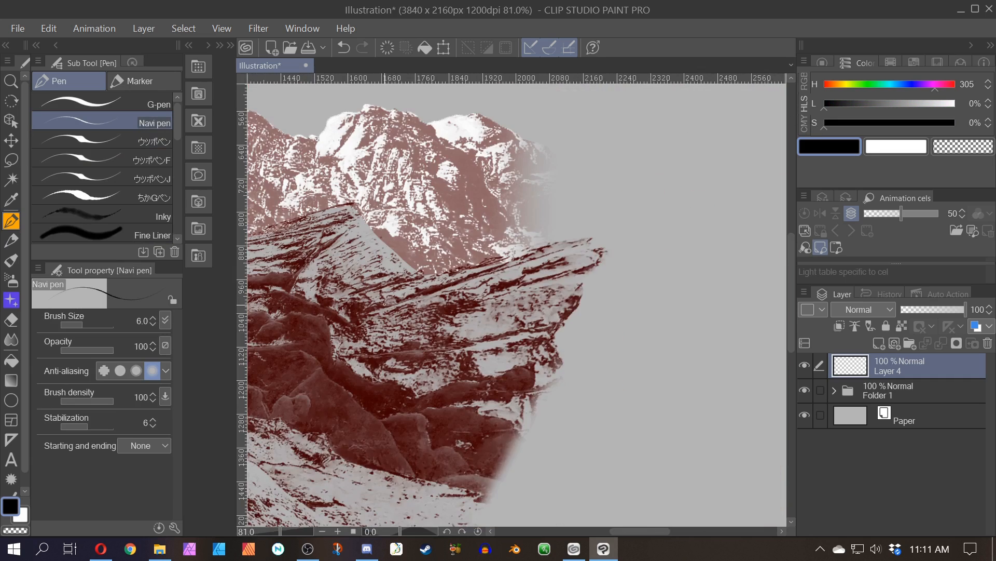
scroll(397, 325, up, 2)
- Fade Folder 1 to 54% opacity and make the empty layer above it active again
click(858, 395)
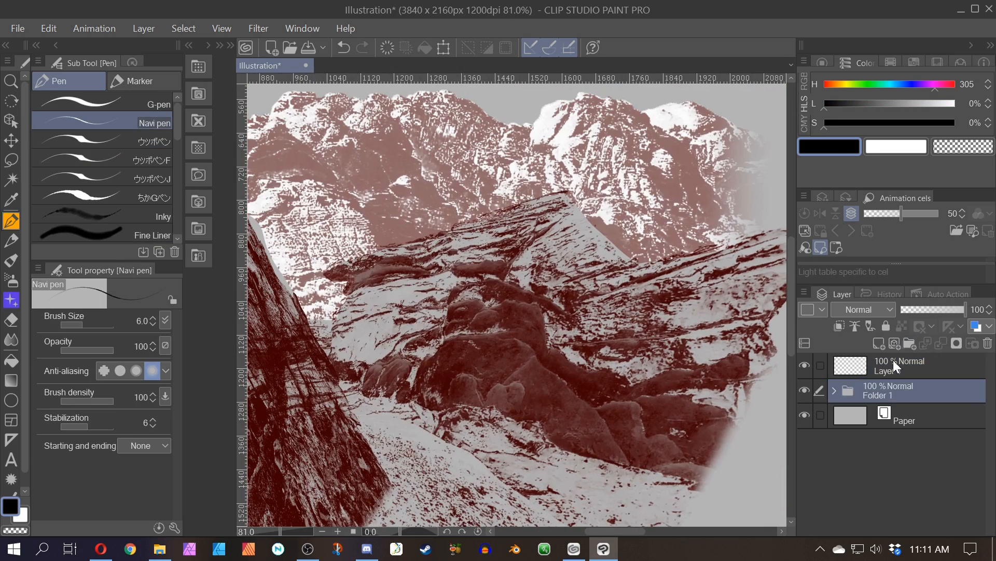
drag(964, 310, 937, 311)
click(892, 366)
- Trace the outlines of the two small boulders at the base of the central dark rock with the Navi pen
scroll(515, 292, up, 7)
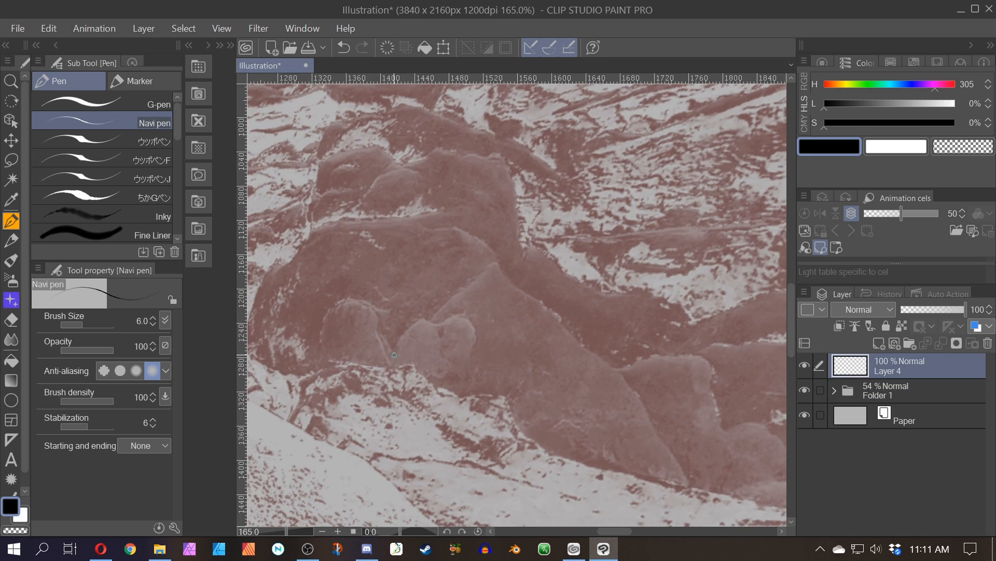
mouse_move(392, 353)
mouse_down()
mouse_move(408, 320)
mouse_move(422, 319)
mouse_move(446, 327)
mouse_move(474, 316)
mouse_move(489, 340)
mouse_move(474, 319)
mouse_move(478, 349)
mouse_up()
drag(474, 338, 461, 385)
mouse_move(379, 326)
mouse_down()
mouse_move(387, 363)
mouse_move(366, 300)
mouse_move(320, 336)
mouse_move(332, 370)
mouse_up()
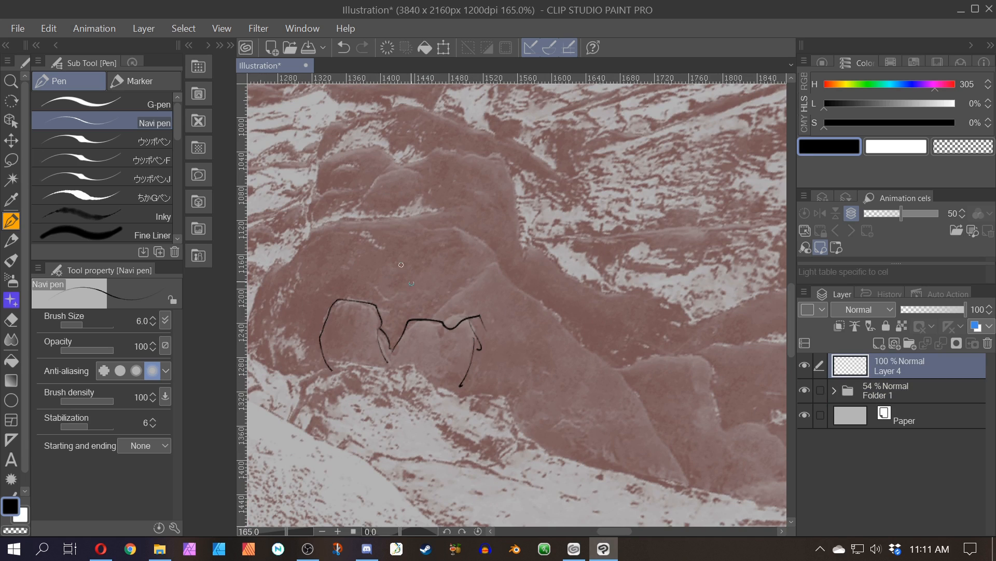
- Ink the central rock's upper ridge, inner crease and long sloping side, then its lower edge and opposite side
mouse_move(378, 223)
mouse_down()
mouse_move(464, 231)
mouse_move(498, 256)
mouse_up()
mouse_move(427, 324)
mouse_down()
mouse_move(489, 258)
mouse_move(499, 262)
mouse_move(633, 387)
mouse_move(701, 496)
mouse_up()
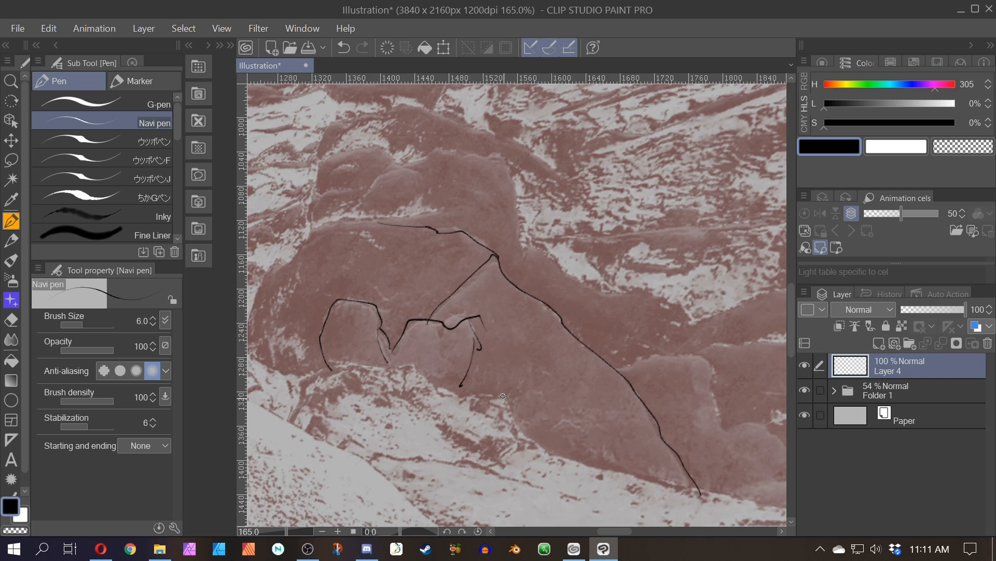
mouse_move(503, 395)
mouse_down()
mouse_move(571, 456)
mouse_move(696, 497)
mouse_up()
drag(380, 309, 594, 431)
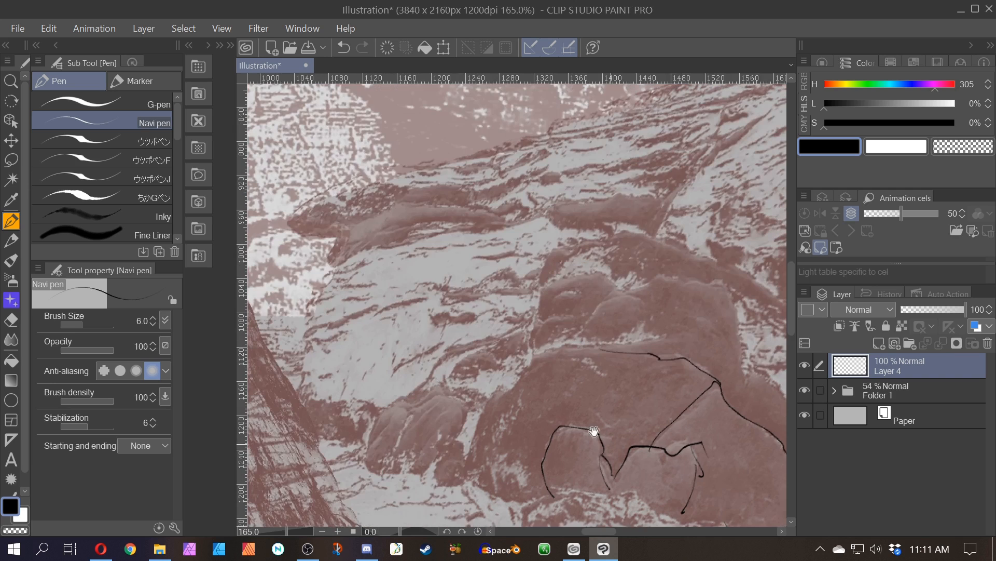
drag(511, 387, 393, 354)
mouse_move(521, 335)
mouse_down()
mouse_move(467, 337)
mouse_move(435, 357)
mouse_move(423, 417)
mouse_move(452, 430)
mouse_move(422, 418)
mouse_up()
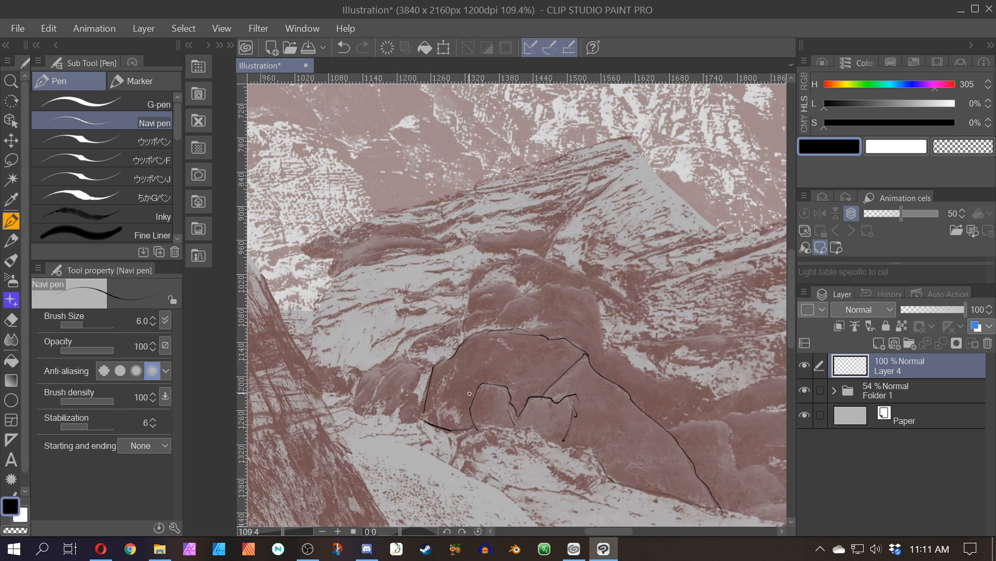
- Draw crack lines on the central rock, and outline and hatch the smaller boulder beside it
scroll(470, 394, up, 4)
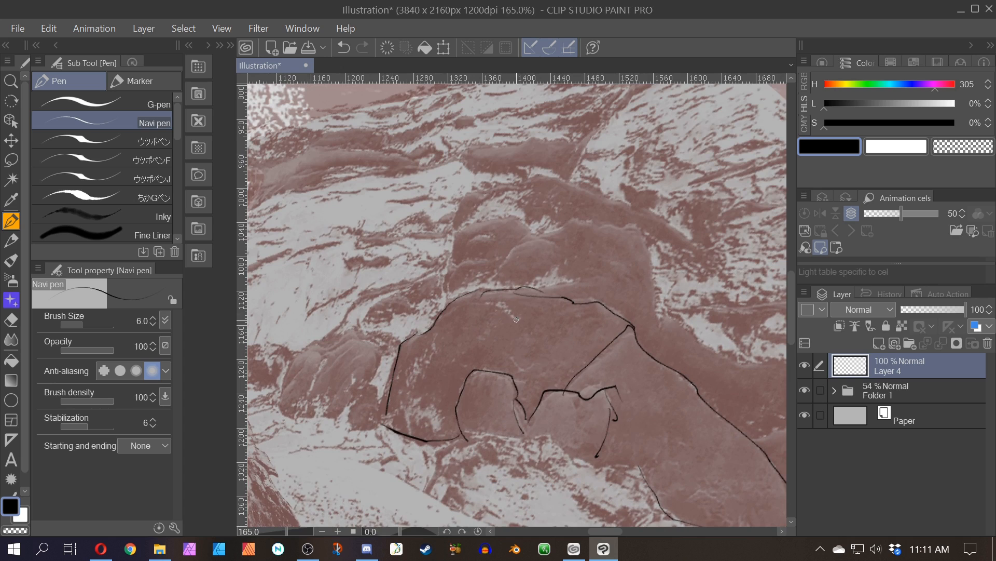
mouse_move(506, 316)
mouse_down()
mouse_move(478, 304)
mouse_move(508, 306)
mouse_move(537, 330)
mouse_up()
mouse_move(379, 353)
mouse_down()
mouse_move(369, 375)
mouse_move(369, 359)
mouse_move(356, 376)
mouse_move(378, 400)
mouse_up()
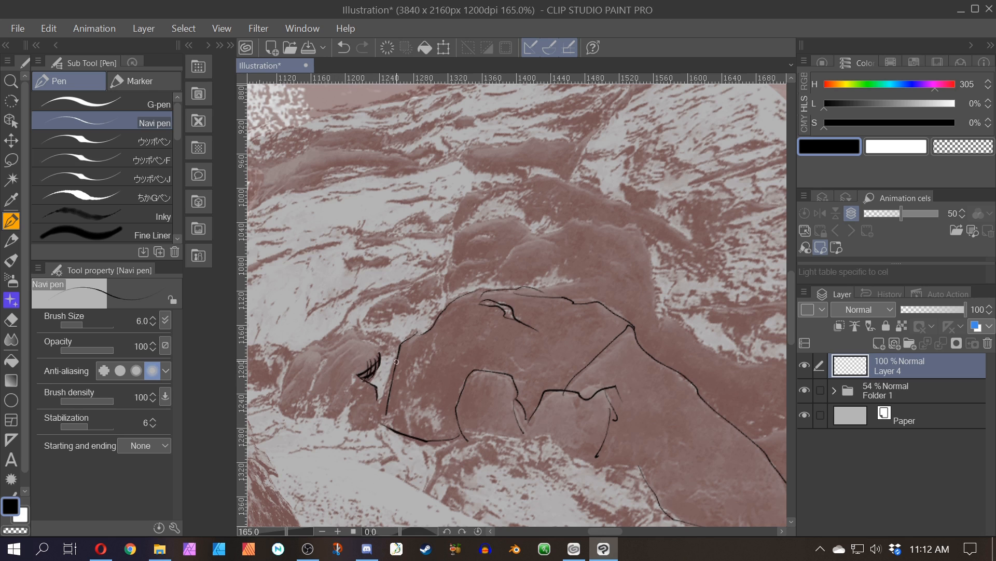
mouse_move(397, 362)
mouse_down()
mouse_move(384, 387)
mouse_move(358, 397)
mouse_move(349, 423)
mouse_move(372, 430)
mouse_move(379, 410)
mouse_up()
drag(329, 355, 379, 349)
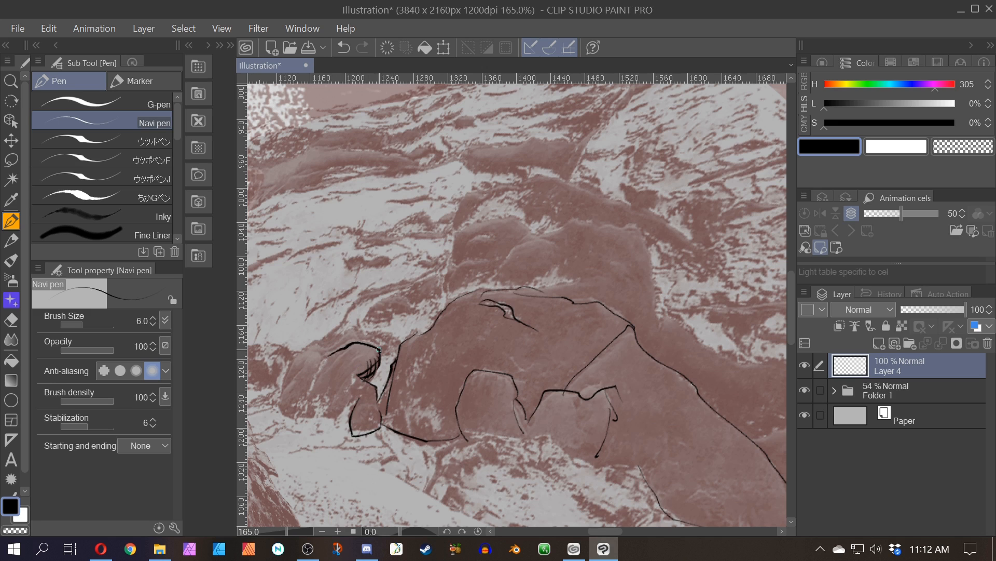
- Examine the inked lines within the whole picture, looking closely at the distant ridge and the middle rocks
scroll(484, 397, down, 6)
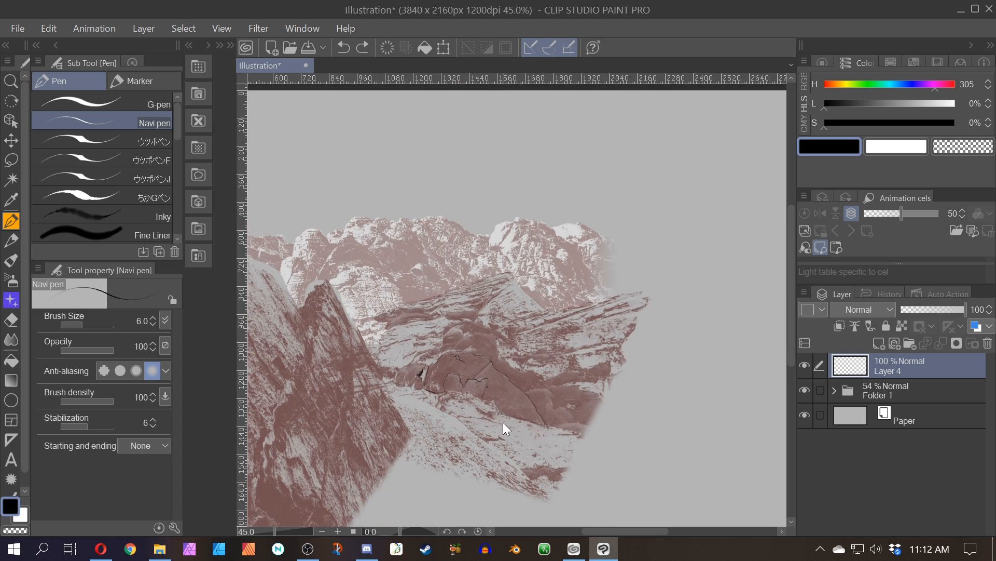
drag(447, 408, 565, 382)
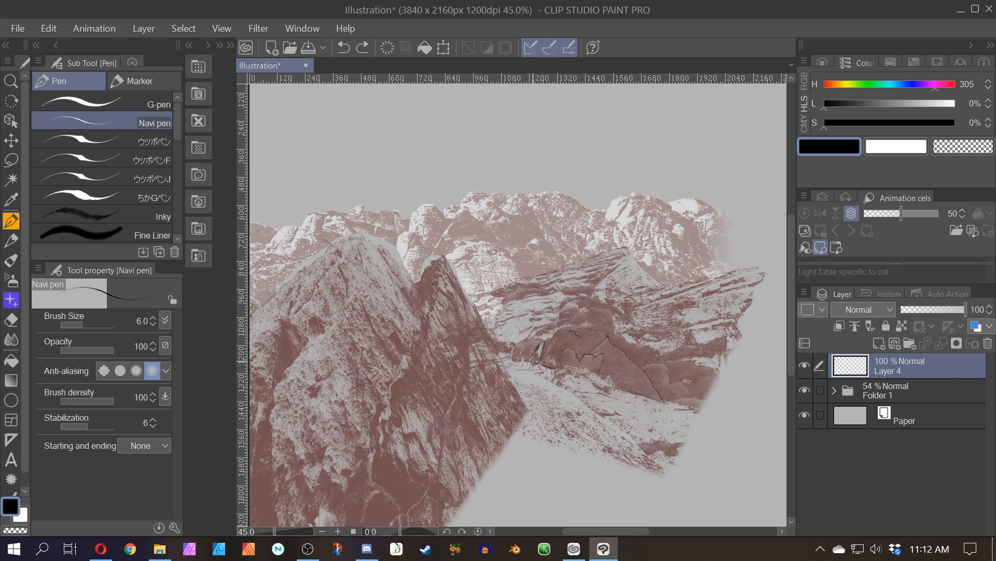
scroll(585, 205, up, 8)
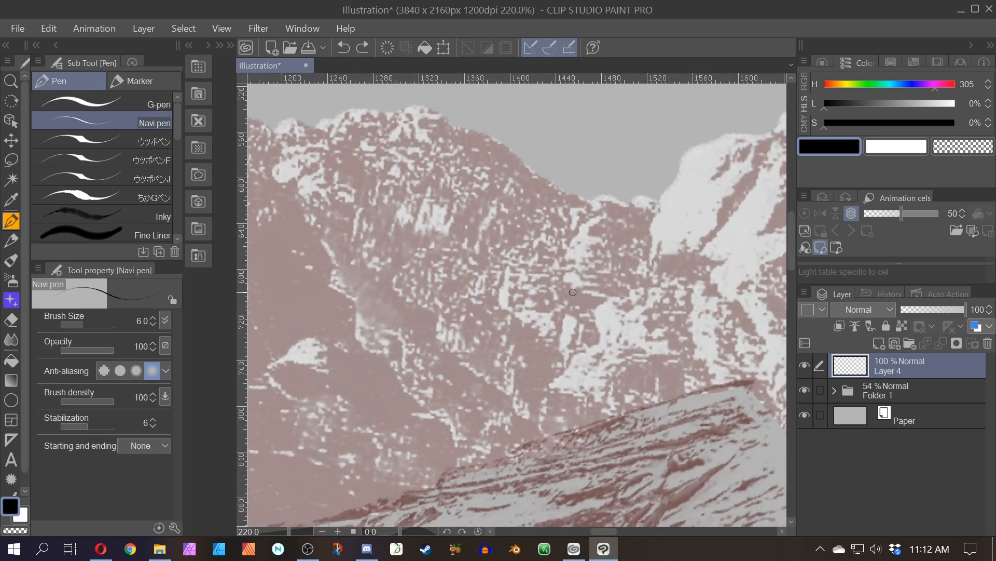
drag(664, 287, 366, 241)
drag(380, 399, 501, 265)
scroll(501, 266, down, 5)
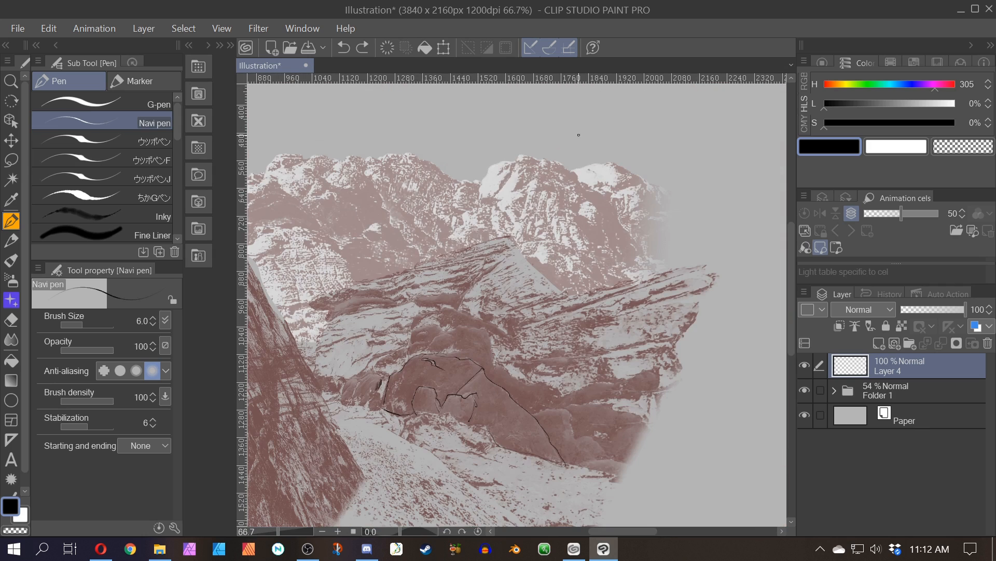
scroll(522, 275, down, 3)
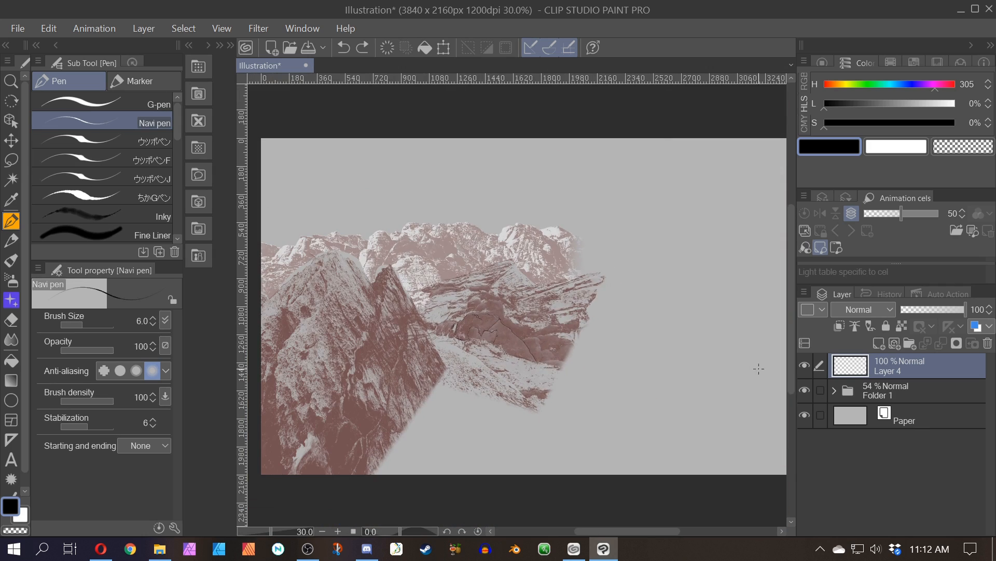
- Delete the line-art layer together with Folder 1, leaving only the Paper layer
ctrl+click(856, 395)
click(988, 343)
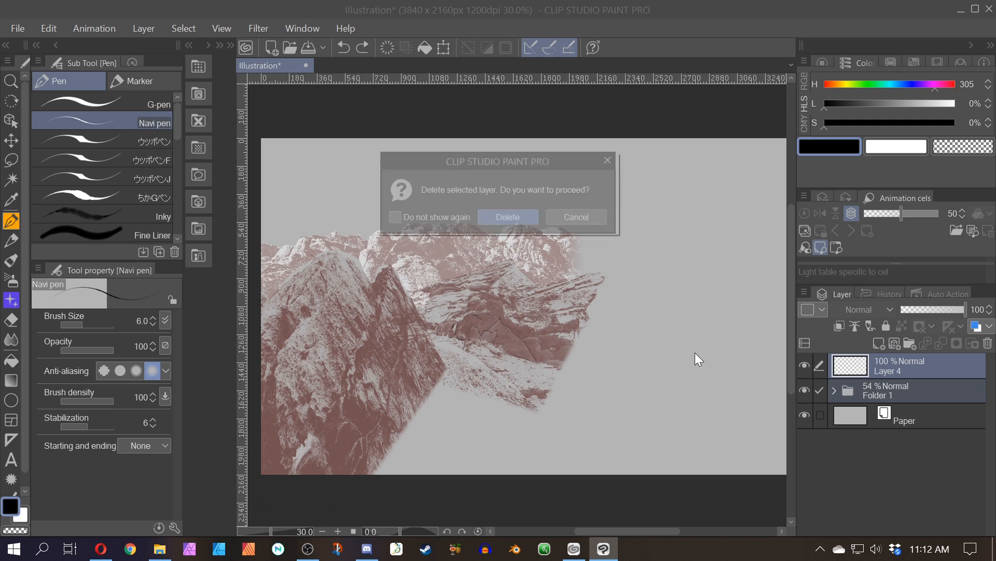
click(504, 218)
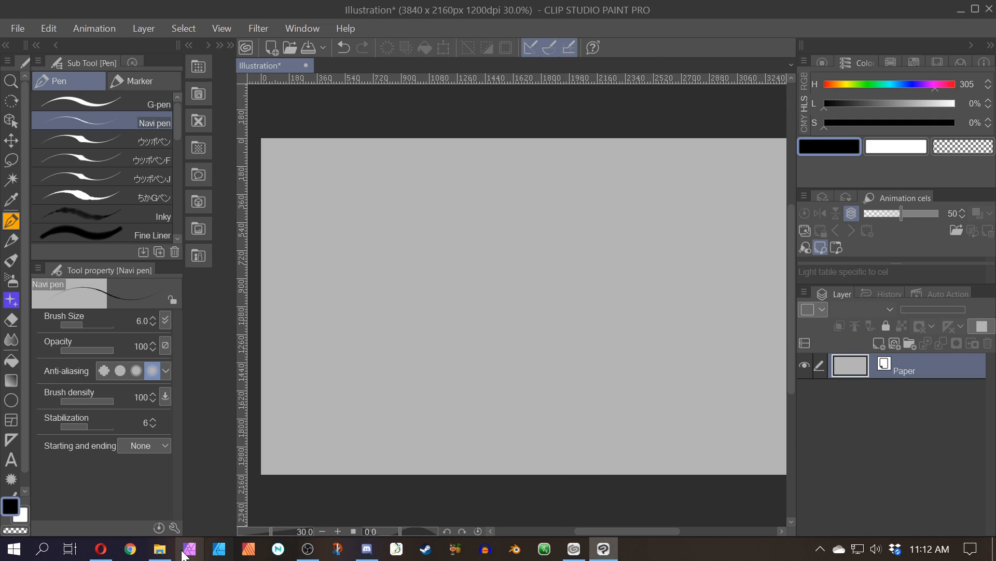
- Switch to File Explorer and look through the rock, wood and stone texture photos in the Camera Pictures folder
click(165, 552)
scroll(599, 238, up, 2)
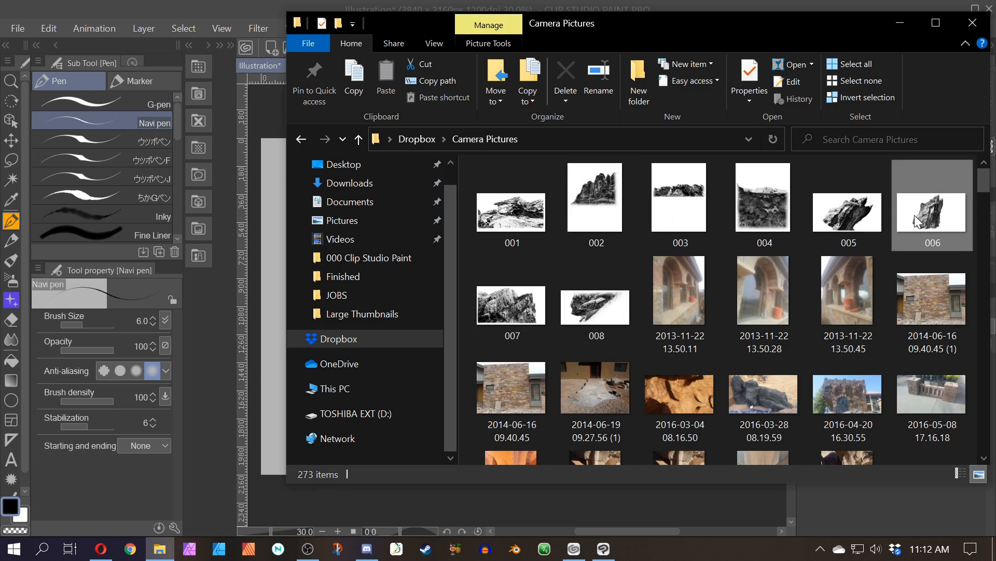
scroll(701, 303, down, 3)
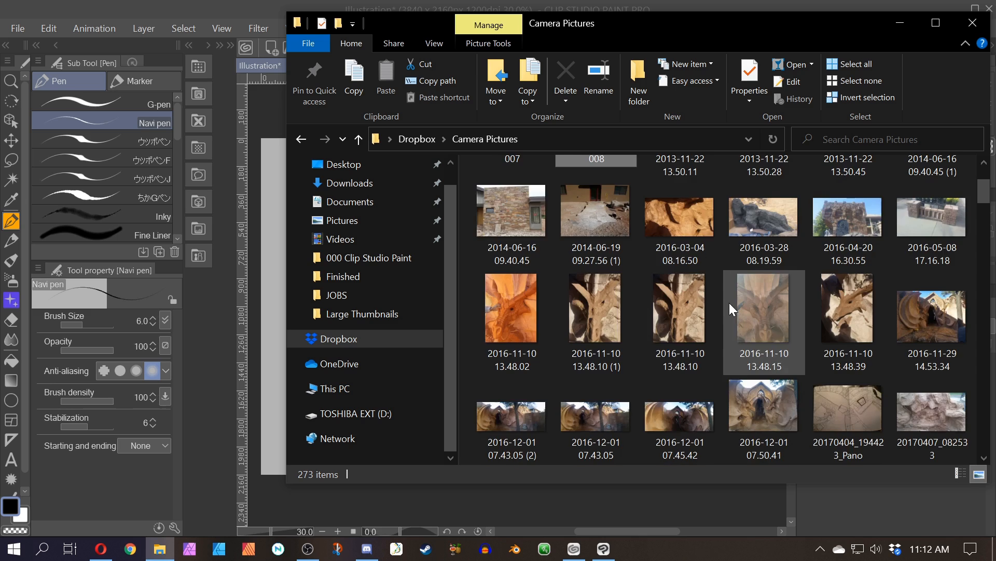
scroll(621, 323, down, 3)
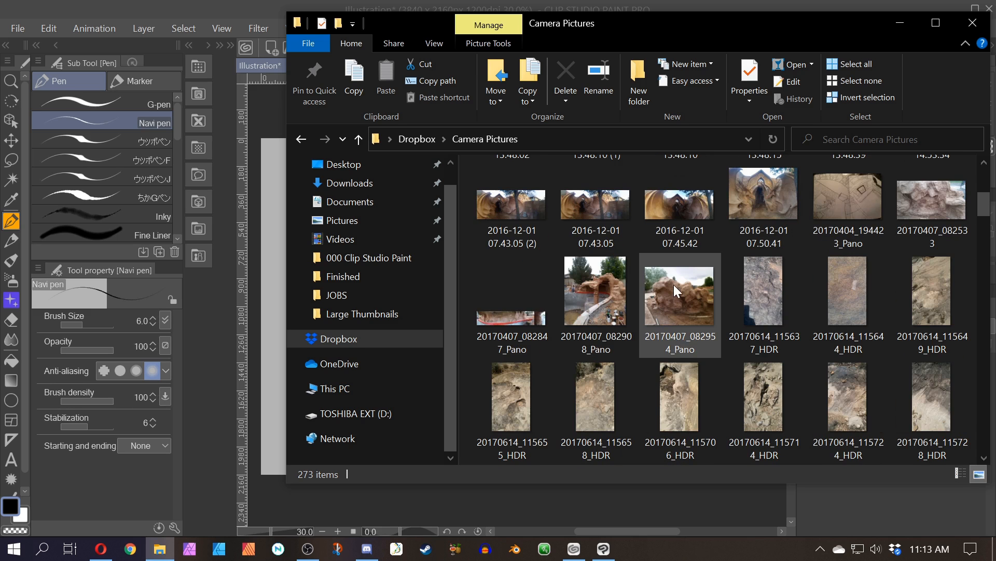
click(737, 237)
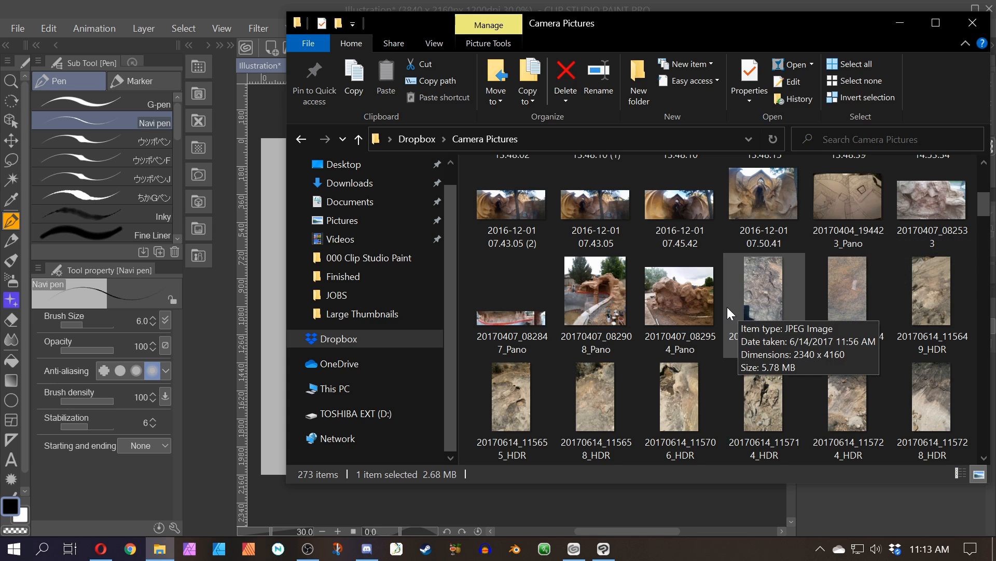
scroll(687, 281, down, 2)
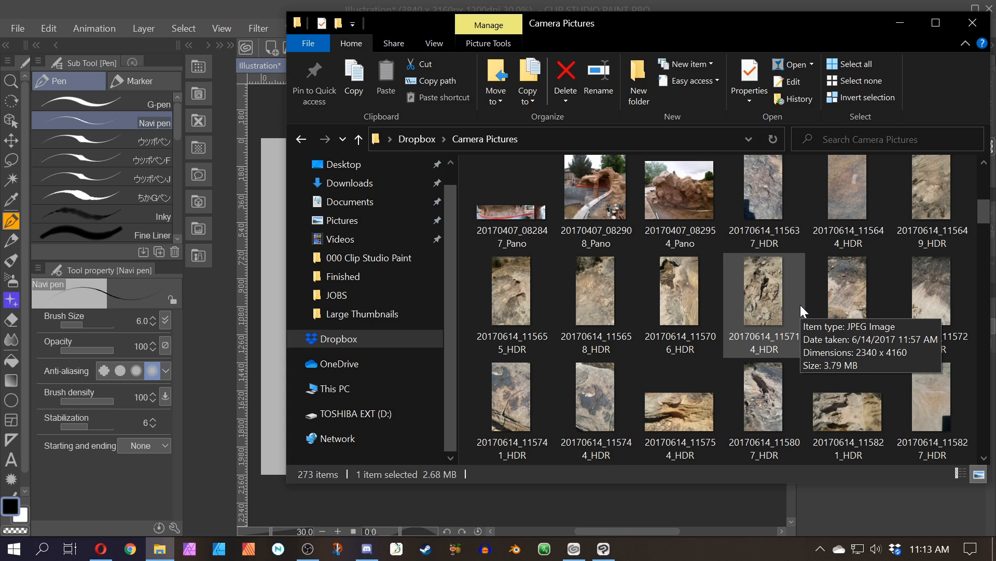
scroll(685, 358, down, 5)
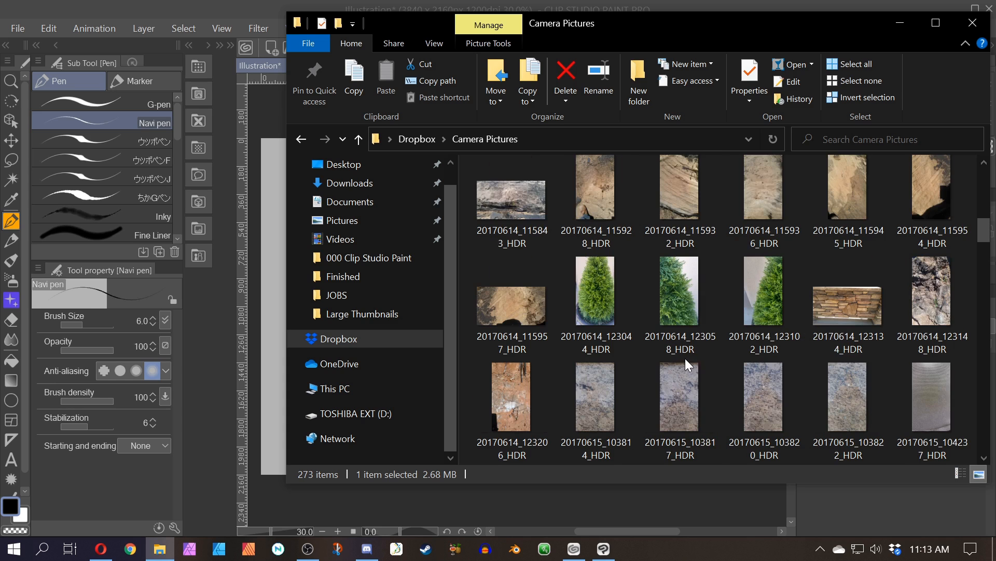
scroll(684, 359, down, 3)
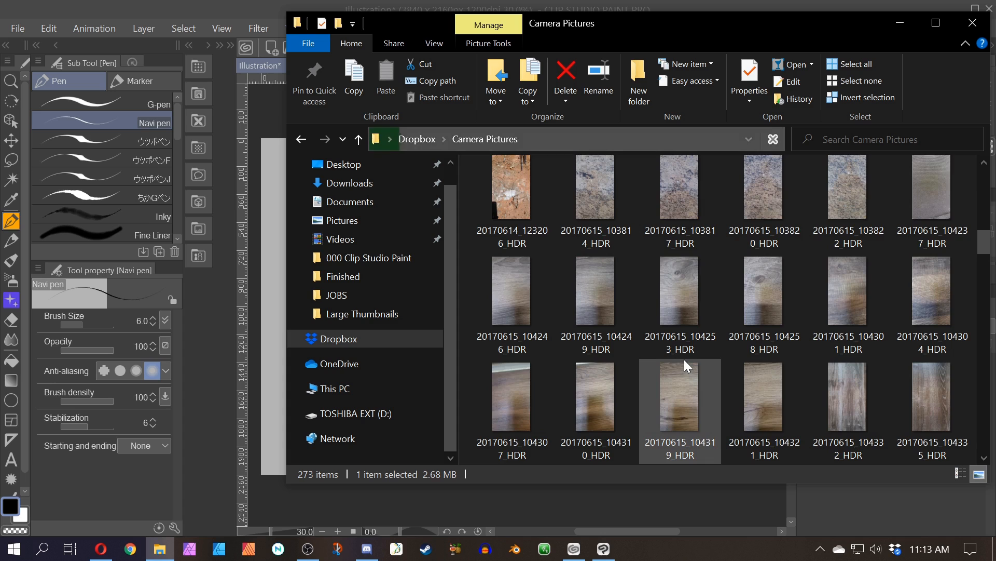
scroll(684, 359, down, 5)
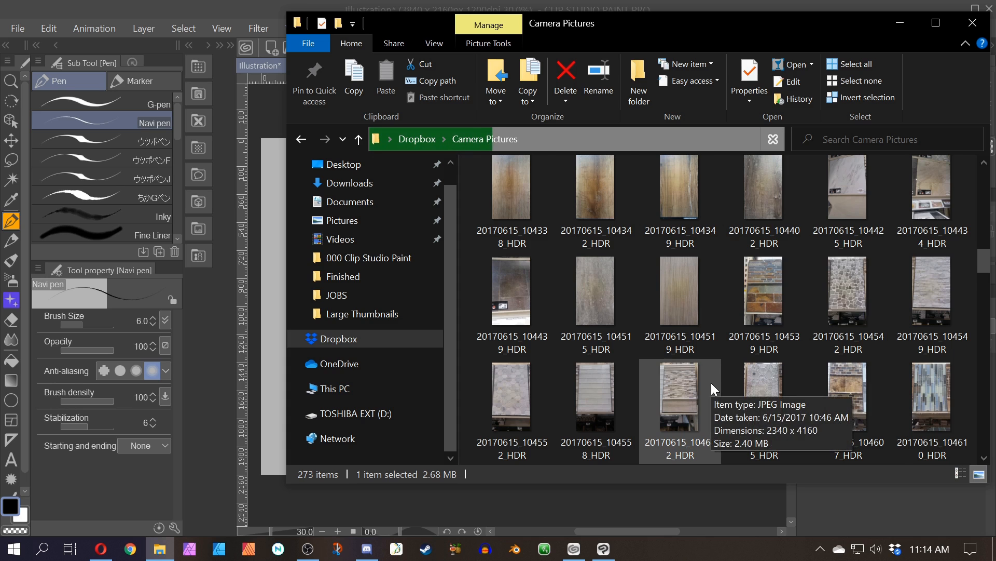
scroll(711, 382, down, 2)
scroll(711, 382, down, 3)
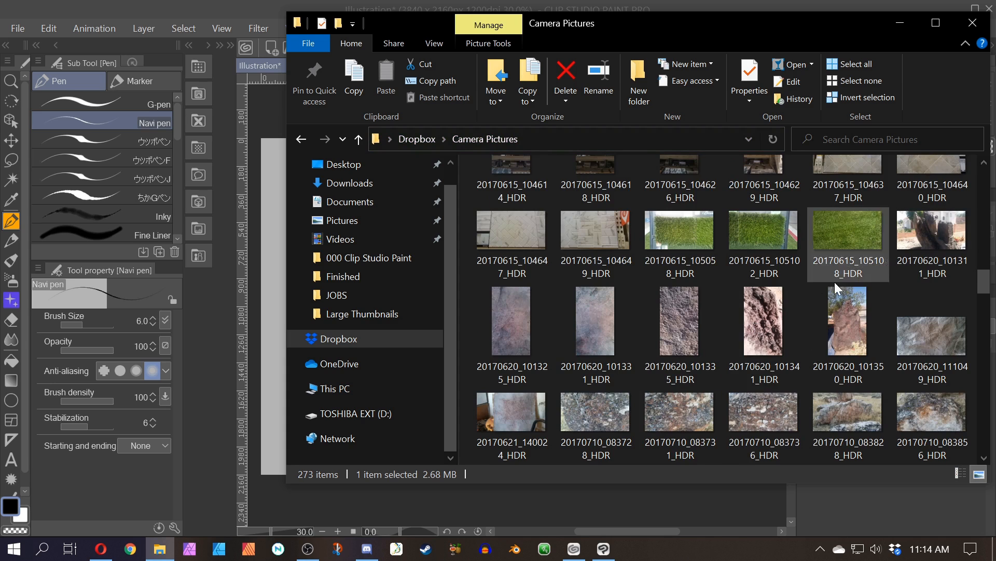
- Browse the rock, tile and canyon photos in the Camera Pictures folder and enlarge the thumbnails
scroll(608, 335, down, 3)
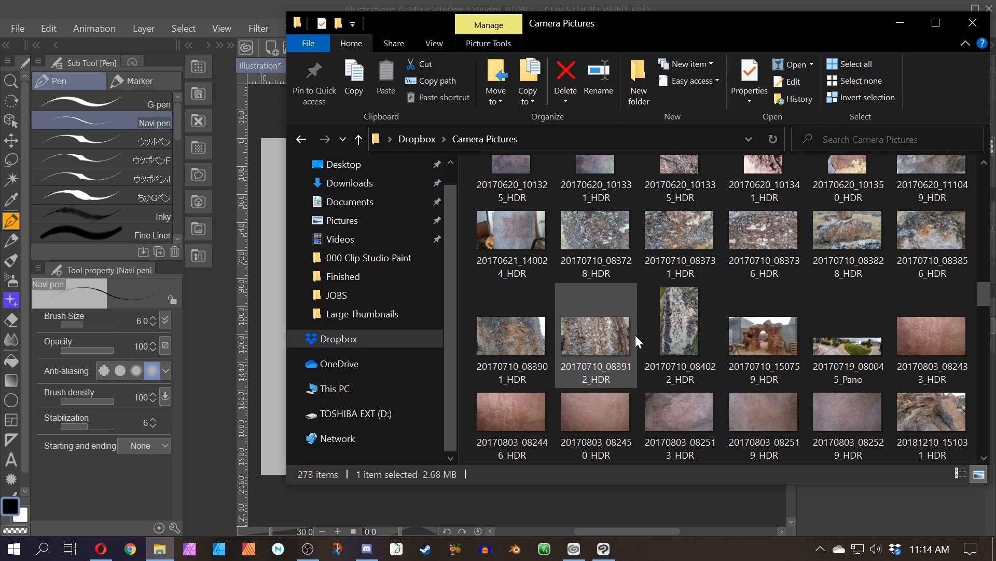
scroll(644, 335, down, 10)
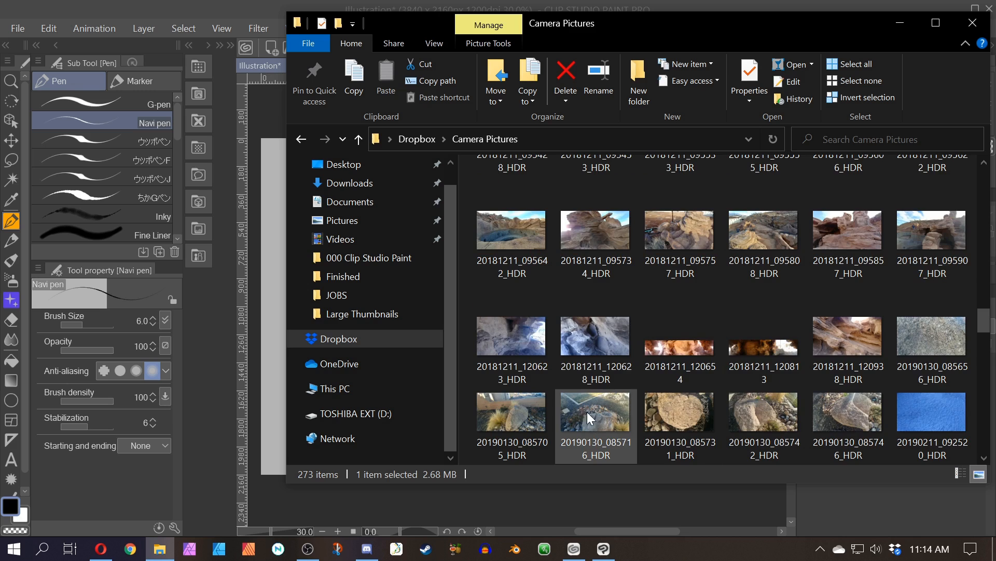
scroll(593, 408, down, 3)
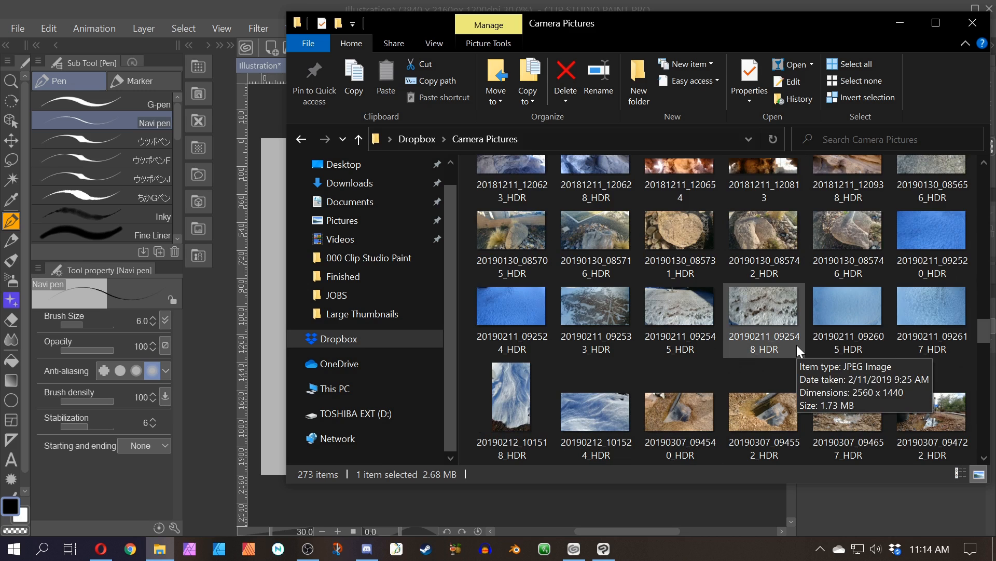
scroll(796, 345, up, 1)
scroll(796, 345, up, 1)
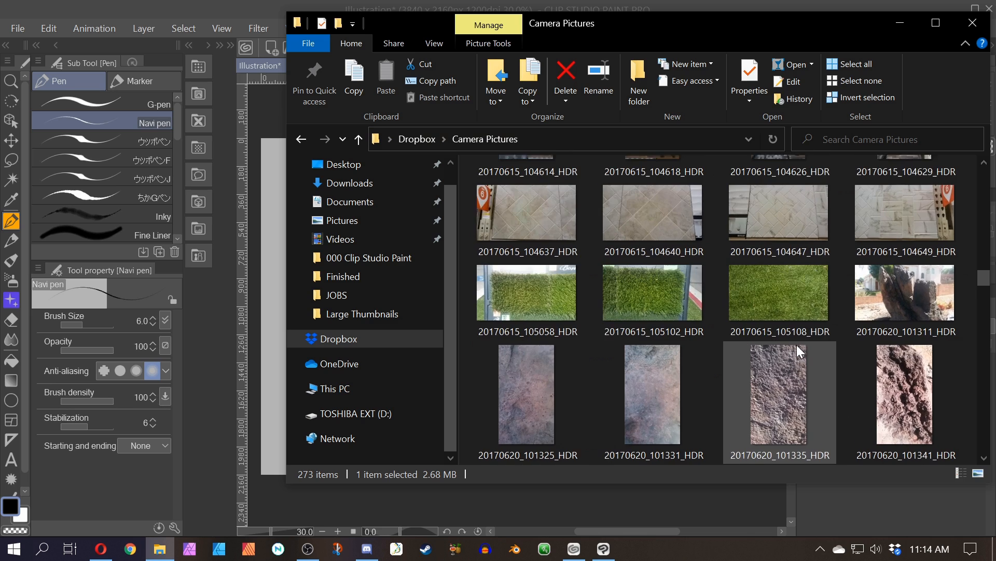
scroll(796, 344, up, 1)
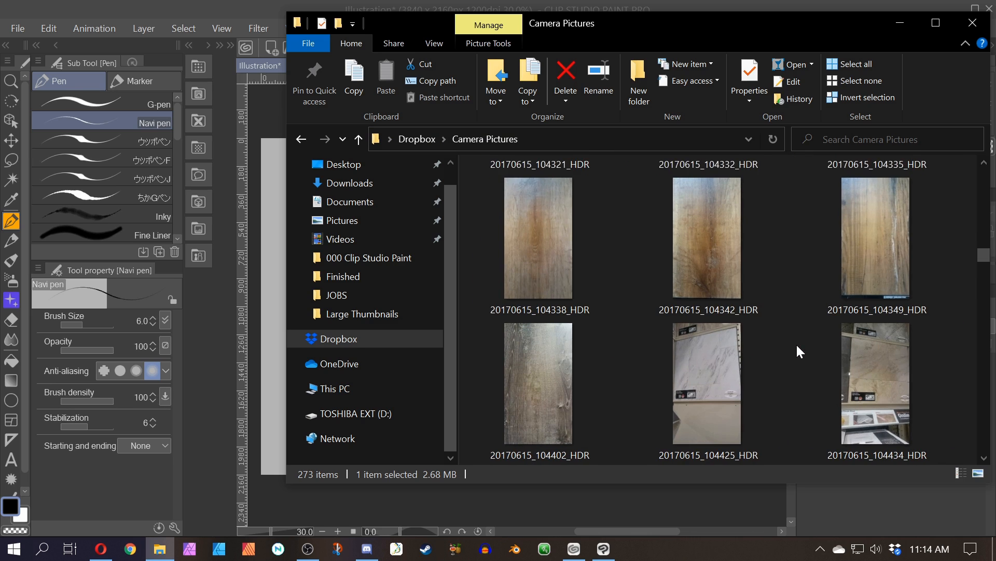
scroll(796, 343, up, 1)
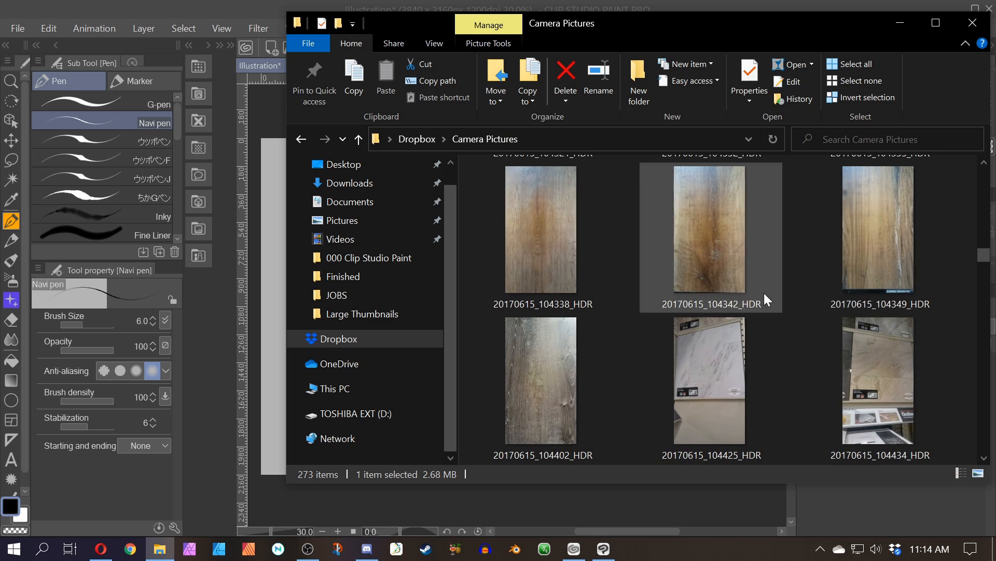
- Look through the enlarged thumbnails for a canyon photo with usable rock formations
scroll(804, 347, down, 2)
scroll(796, 338, down, 3)
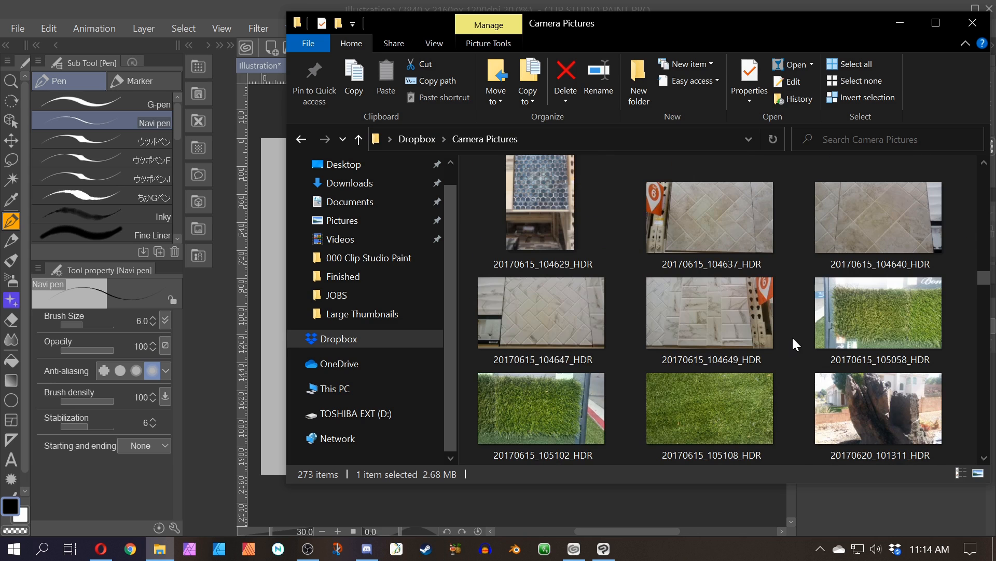
scroll(794, 343, down, 2)
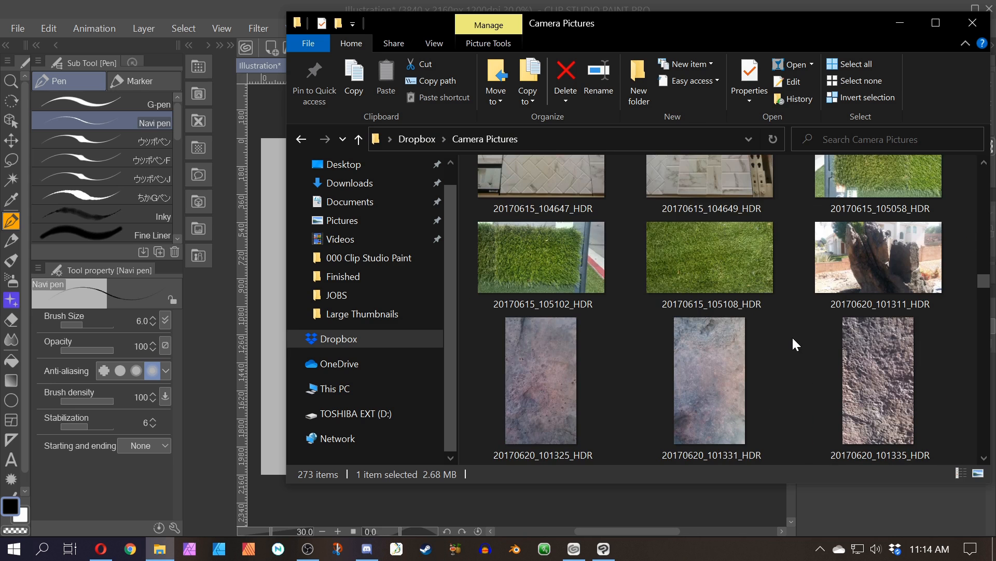
scroll(789, 342, down, 4)
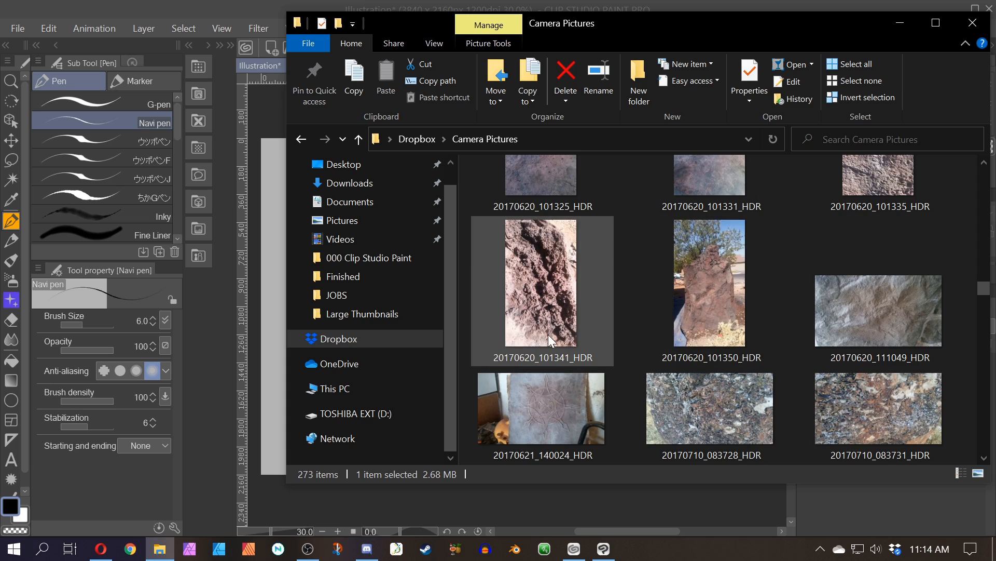
scroll(550, 340, down, 6)
scroll(727, 316, up, 2)
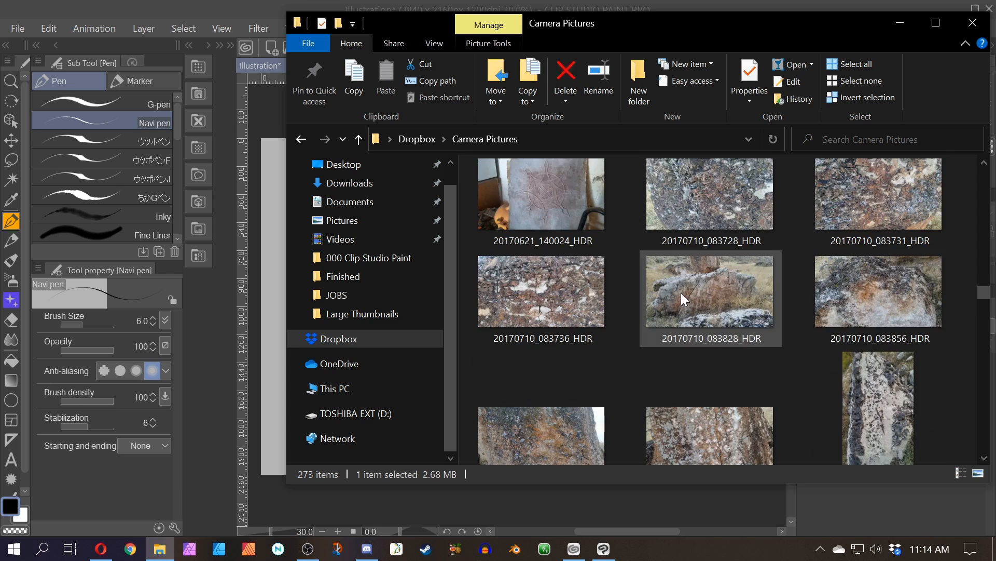
scroll(681, 293, down, 2)
scroll(742, 338, down, 6)
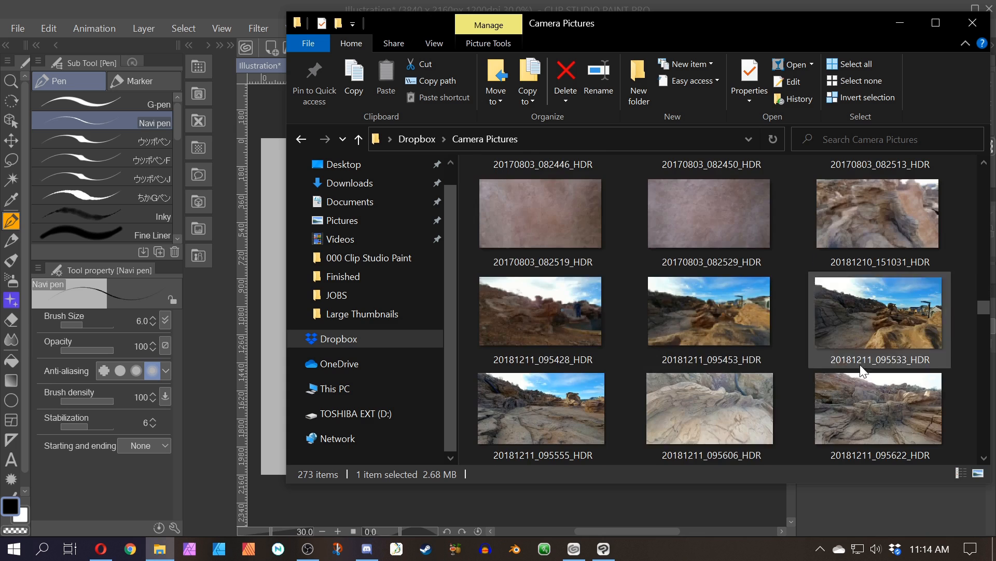
scroll(642, 381, down, 4)
scroll(783, 343, up, 3)
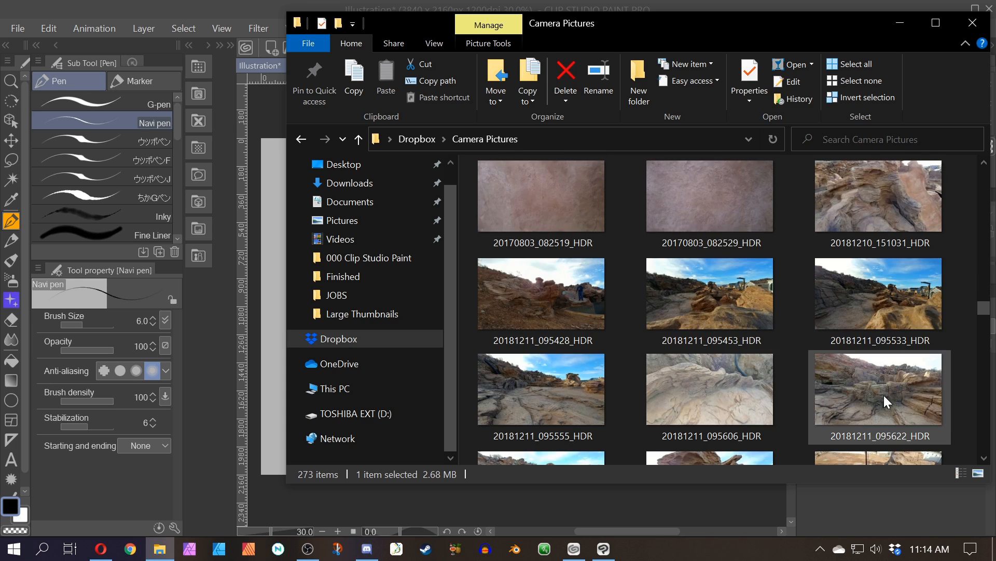
drag(883, 395, 877, 425)
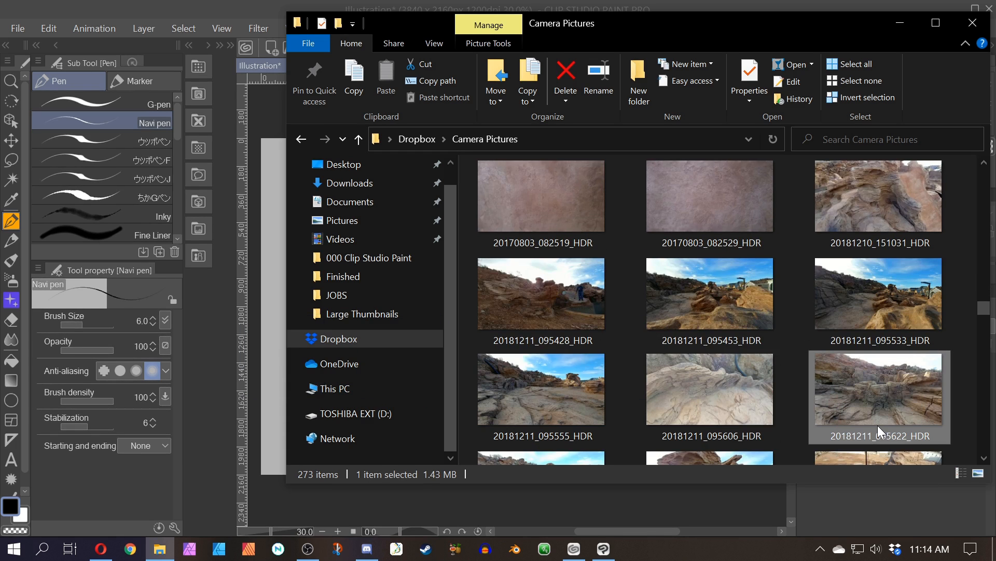
right_click(877, 425)
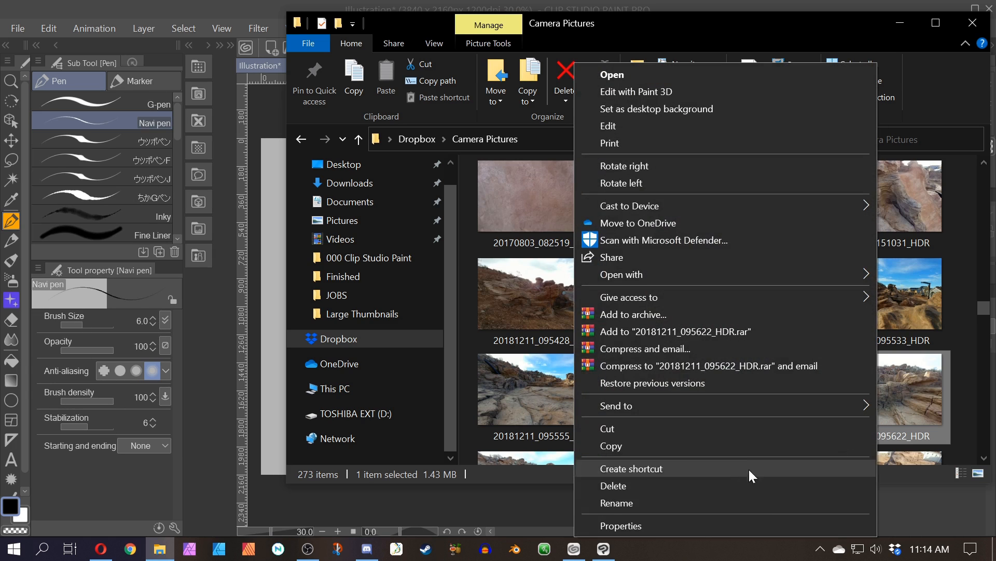
click(711, 506)
text(008)
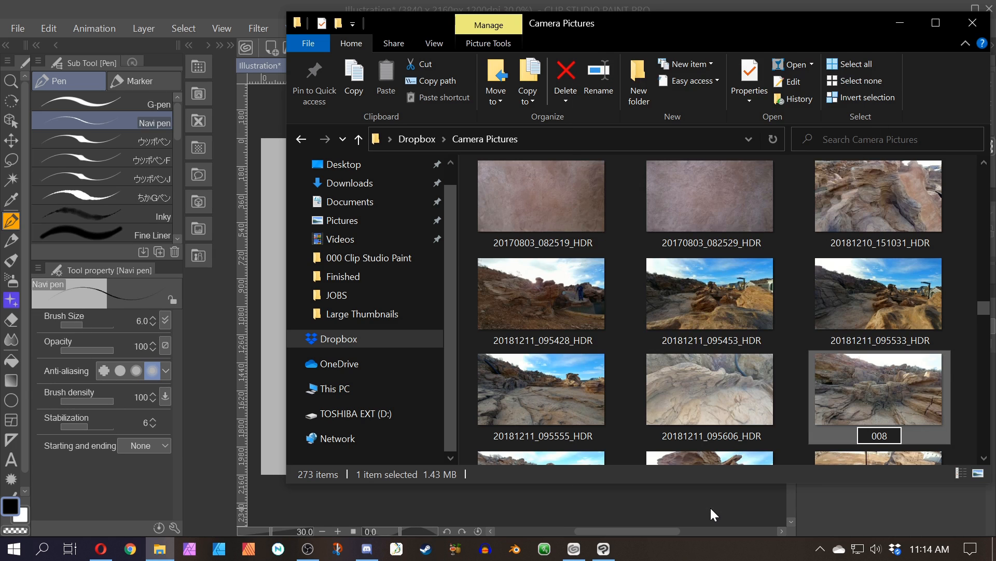
key(Return)
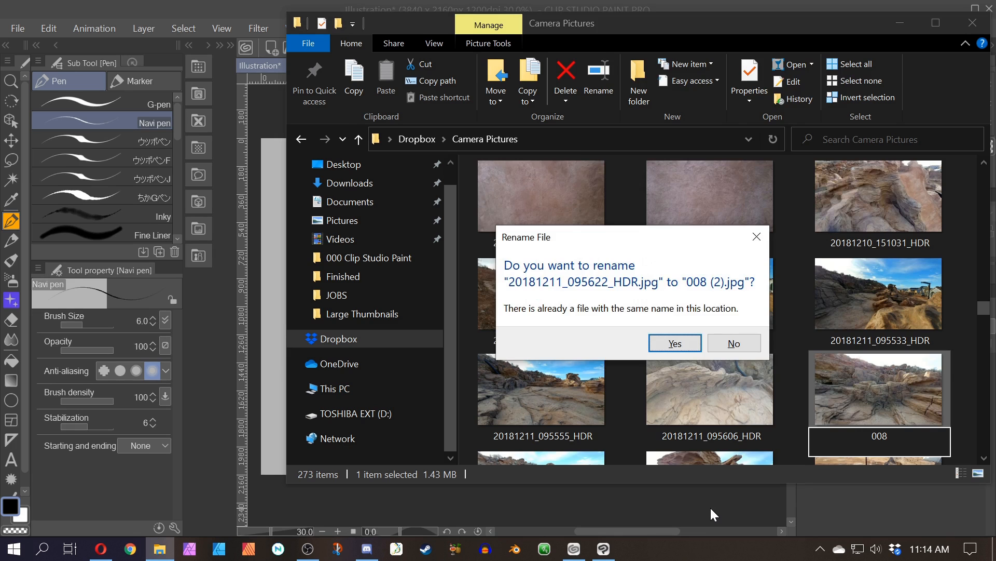
click(731, 344)
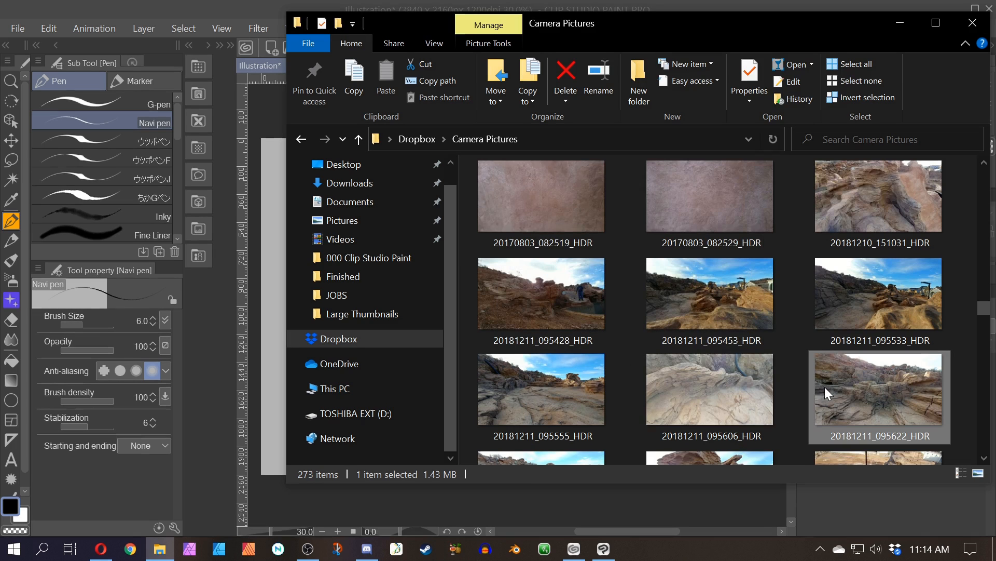
- Rename the rock ledge photo 20181211_095622_HDR as 009
right_click(876, 409)
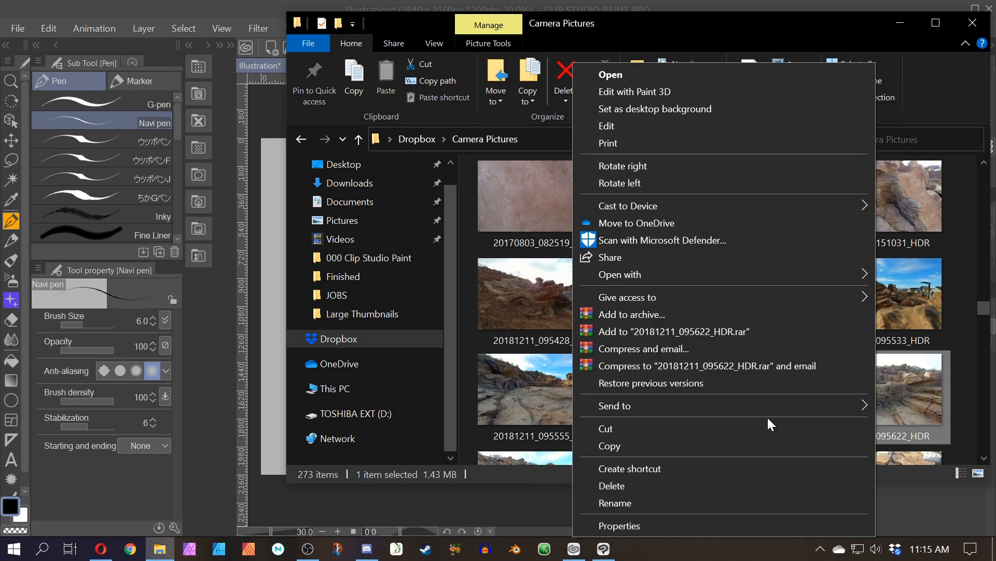
click(717, 502)
text(009)
key(Return)
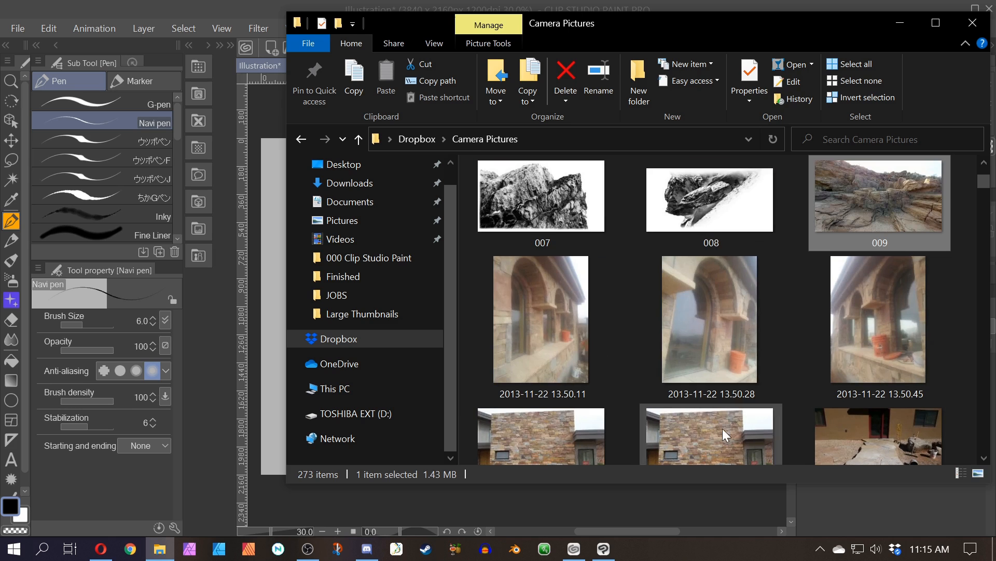
- Open photo 009 in Clip Studio Paint and choose the Lasso selection tool
drag(861, 215, 261, 311)
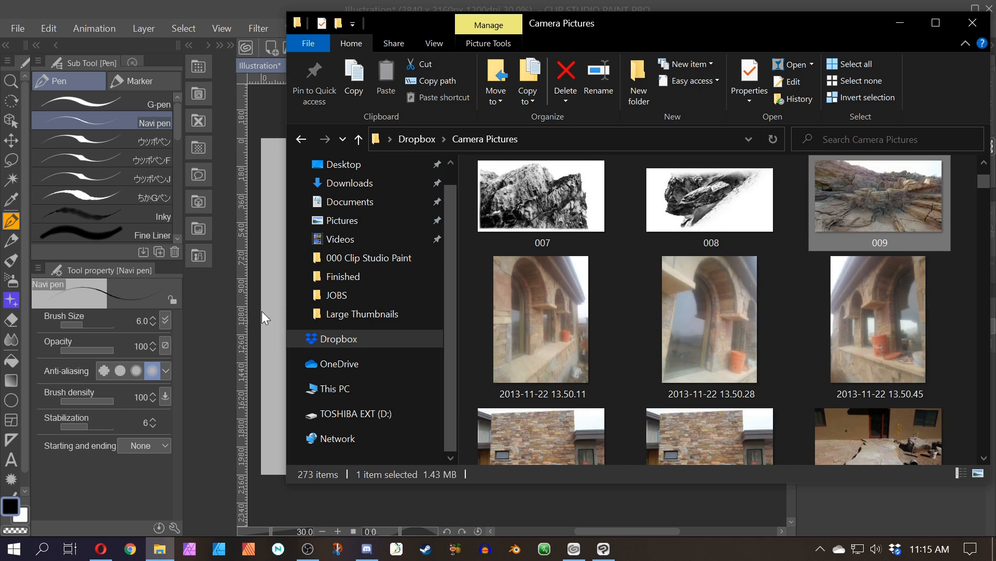
drag(559, 285, 606, 300)
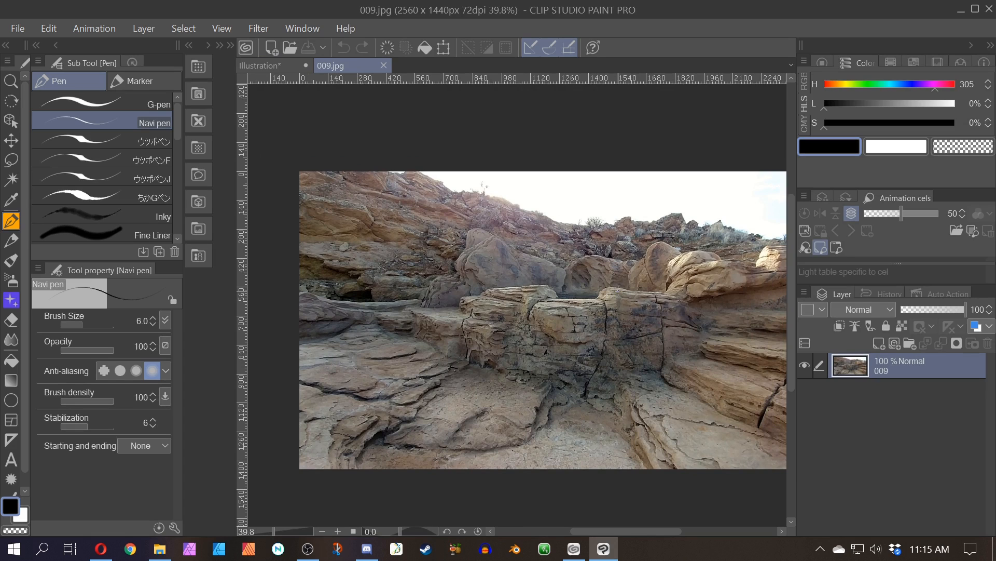
key(m)
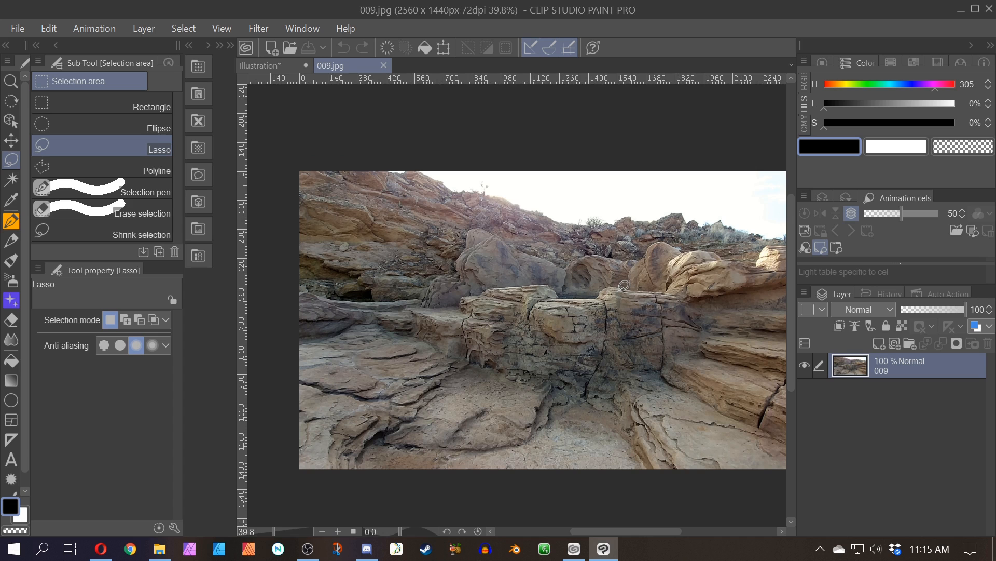
- Examine the boulders, central ledges and cracked slabs across the rock photo at close range
scroll(423, 345, up, 5)
key(space)
drag(436, 347, 438, 413)
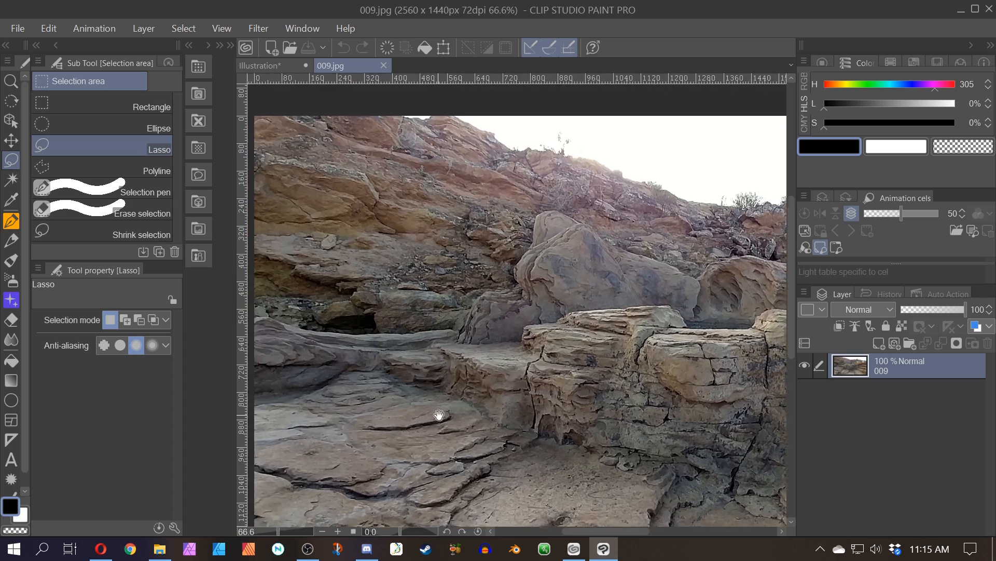
drag(645, 412, 397, 400)
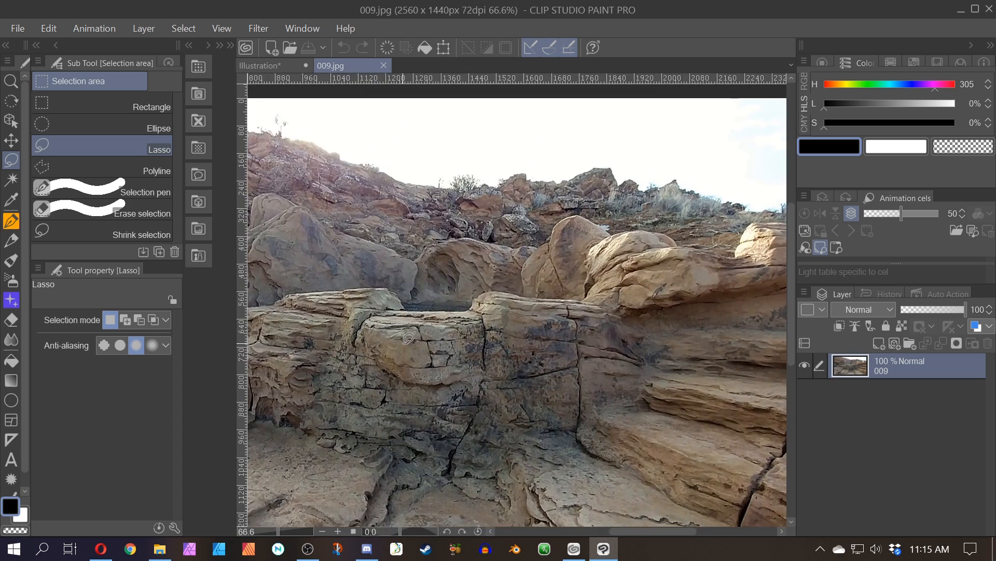
drag(497, 414, 358, 372)
drag(360, 412, 415, 307)
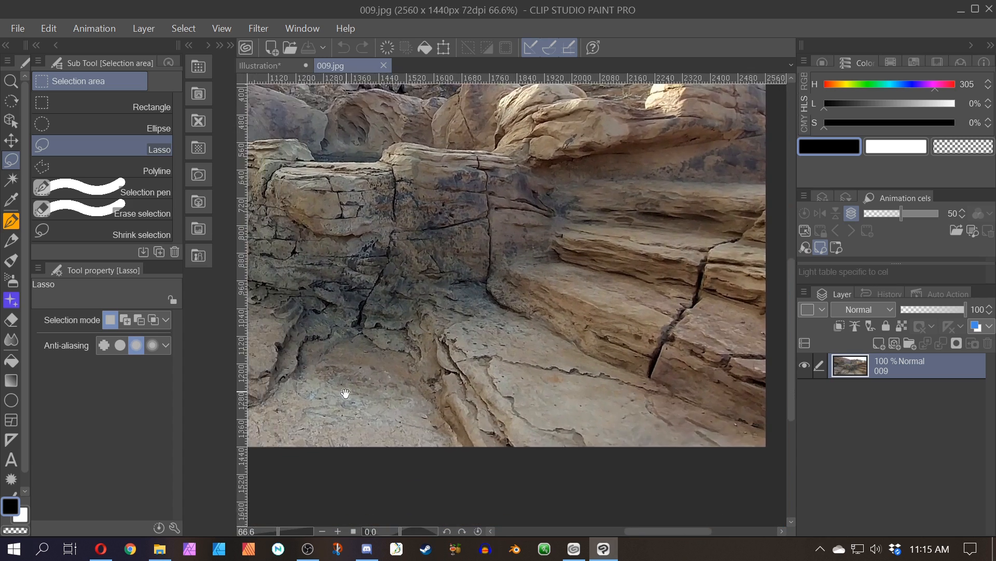
drag(345, 394, 520, 372)
scroll(521, 372, down, 3)
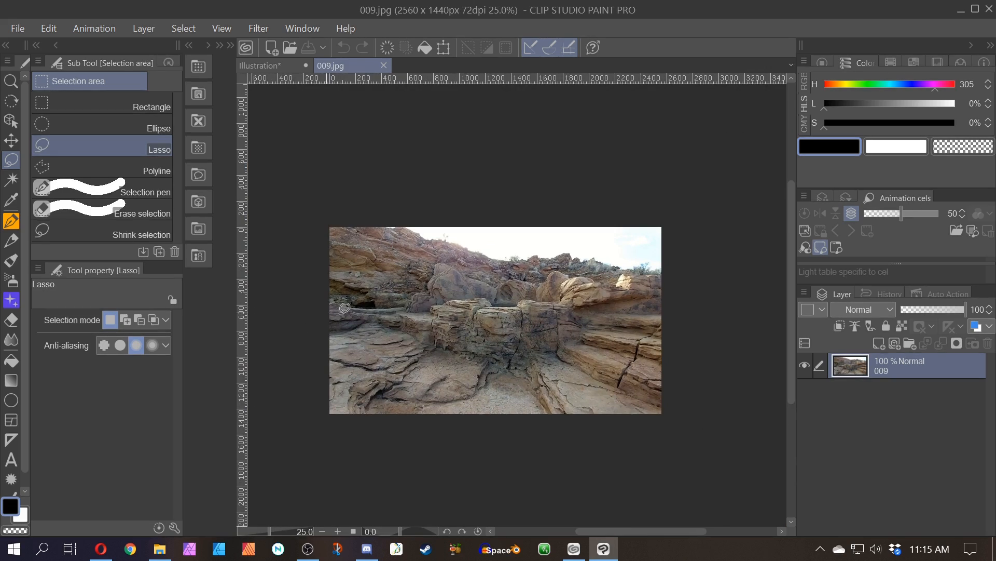
- Lasso the flat rock ledge at the photo's left edge and add the small rock beside the large boulder to the selection
scroll(475, 401, up, 4)
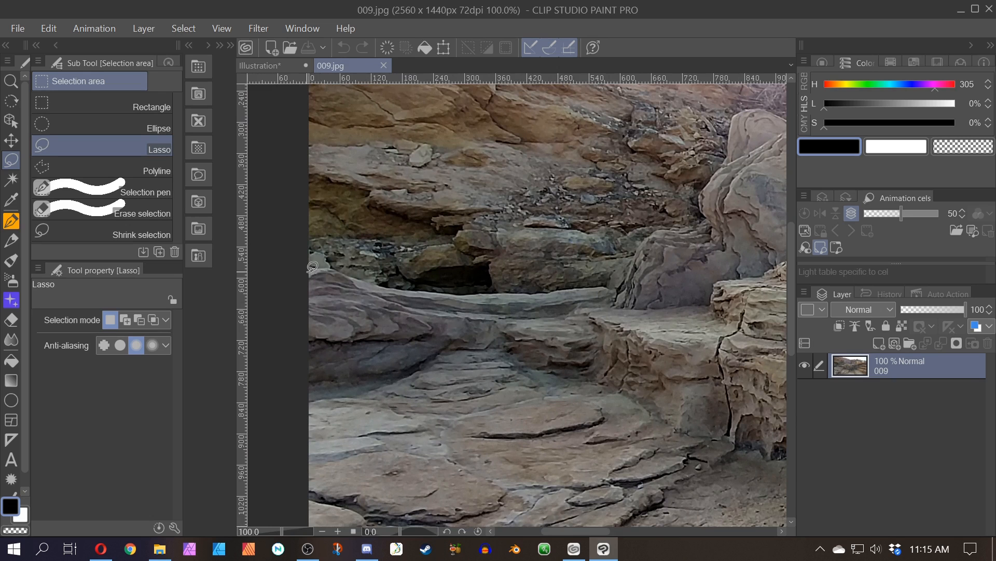
mouse_move(374, 282)
mouse_down()
mouse_move(601, 306)
mouse_move(218, 353)
mouse_move(239, 293)
mouse_up()
key(space)
drag(600, 378, 364, 439)
key(shift)
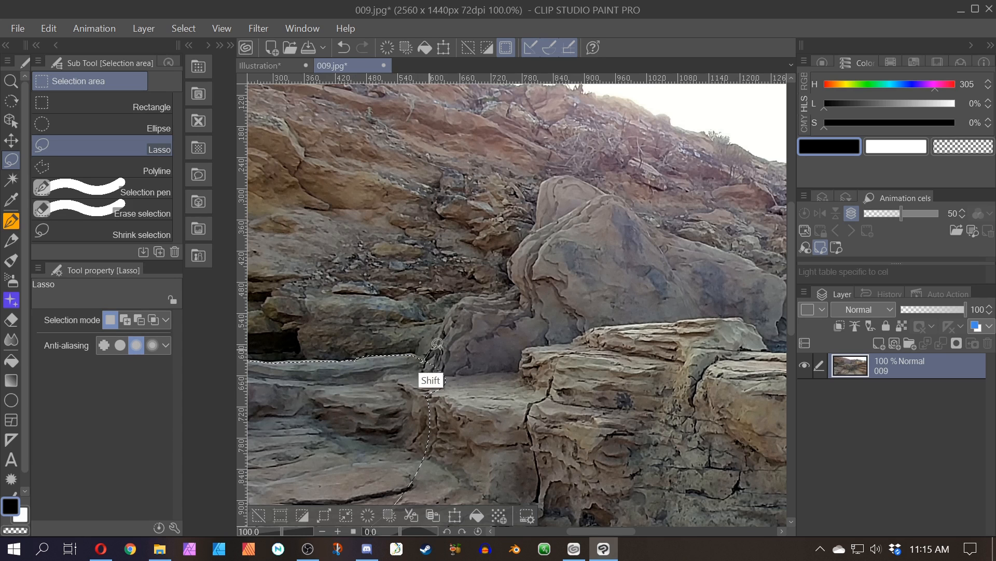
mouse_move(438, 344)
mouse_down()
mouse_move(473, 296)
mouse_move(521, 286)
mouse_move(552, 324)
mouse_move(421, 459)
mouse_up()
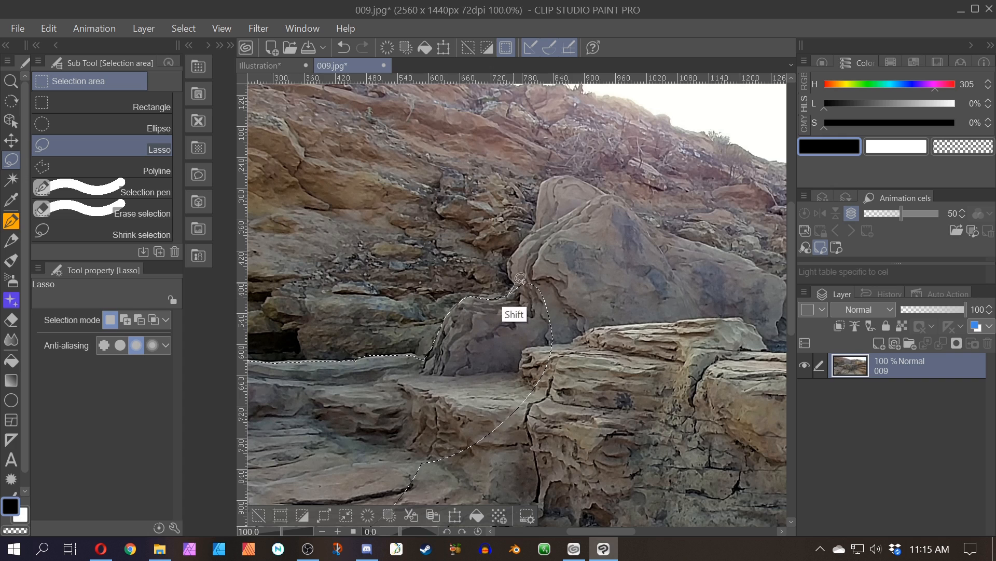
- Extend the selection along the left side of the large boulder and up around its peak
mouse_move(519, 278)
mouse_down()
mouse_move(526, 243)
mouse_move(576, 235)
mouse_move(496, 377)
mouse_move(525, 333)
mouse_move(370, 413)
mouse_up()
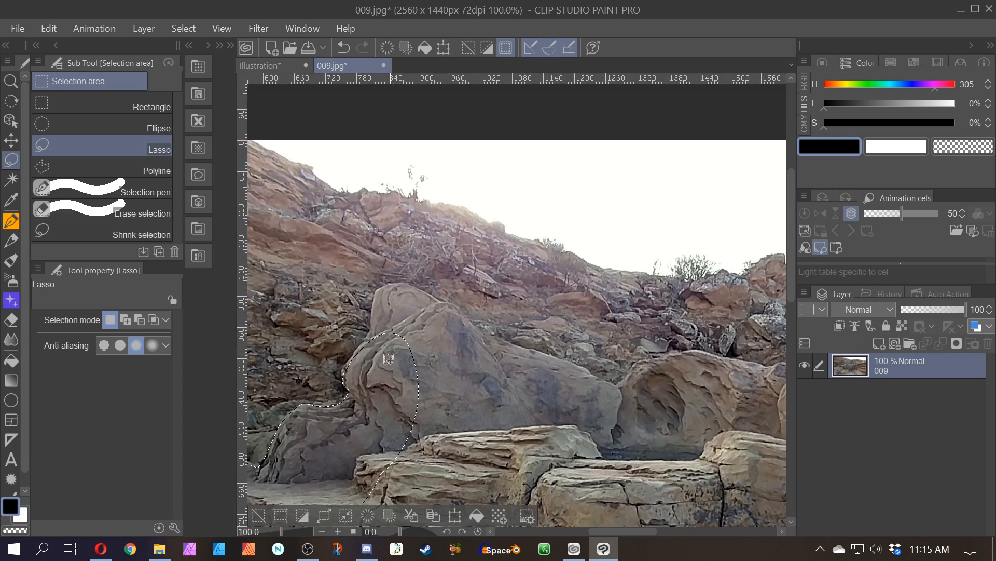
scroll(360, 331, up, 5)
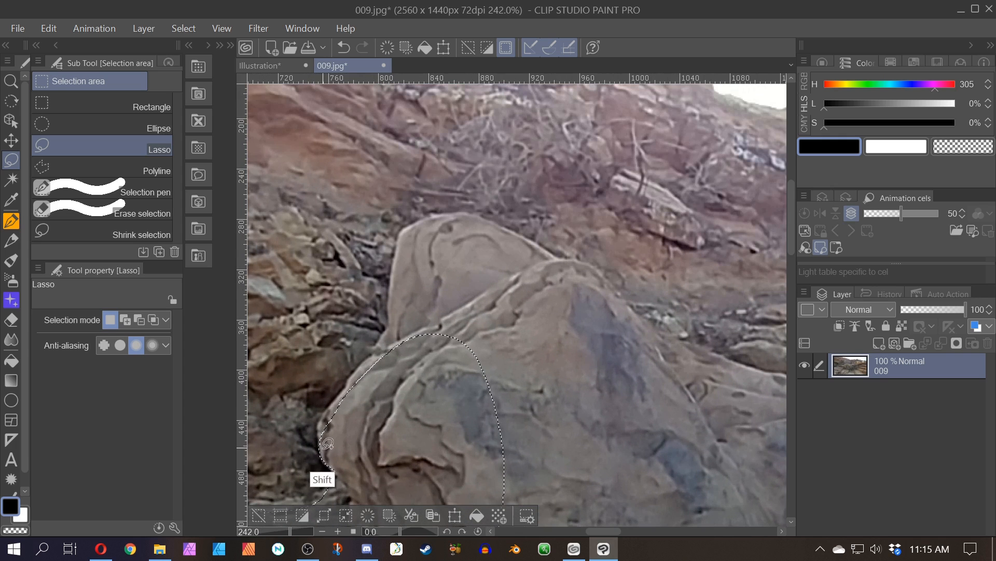
drag(326, 419, 389, 338)
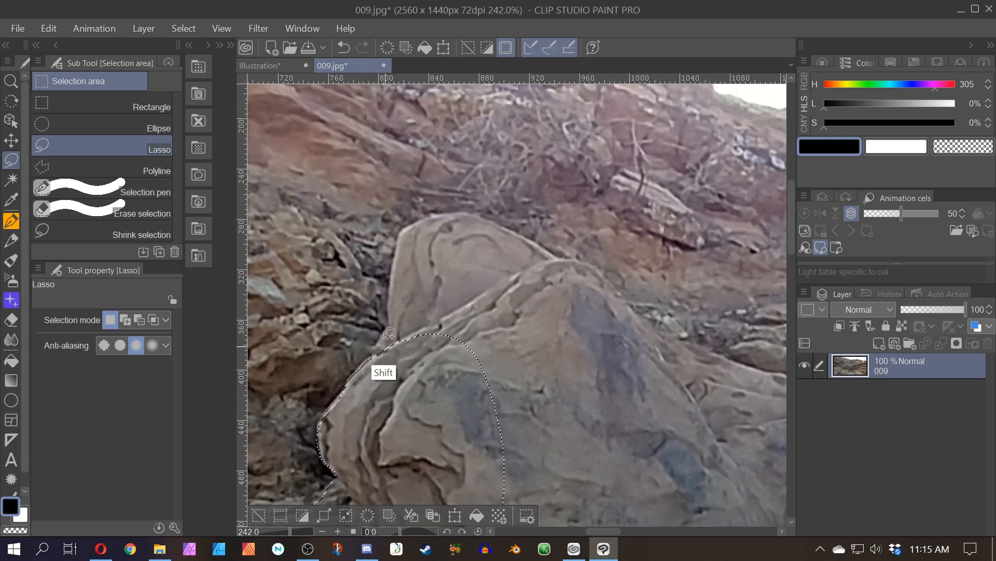
mouse_move(345, 390)
mouse_down()
mouse_move(384, 331)
mouse_move(441, 331)
mouse_move(434, 326)
mouse_up()
mouse_move(389, 326)
mouse_down()
mouse_move(409, 228)
mouse_move(482, 366)
mouse_up()
mouse_move(410, 228)
mouse_down()
mouse_move(462, 207)
mouse_move(500, 217)
mouse_move(604, 267)
mouse_move(651, 332)
mouse_move(439, 356)
mouse_move(442, 203)
mouse_up()
- Extend the lasso selection over the large boulder's top and down along its right side
mouse_move(427, 164)
mouse_down()
mouse_move(534, 222)
mouse_move(728, 294)
mouse_move(326, 260)
mouse_up()
drag(541, 327, 323, 270)
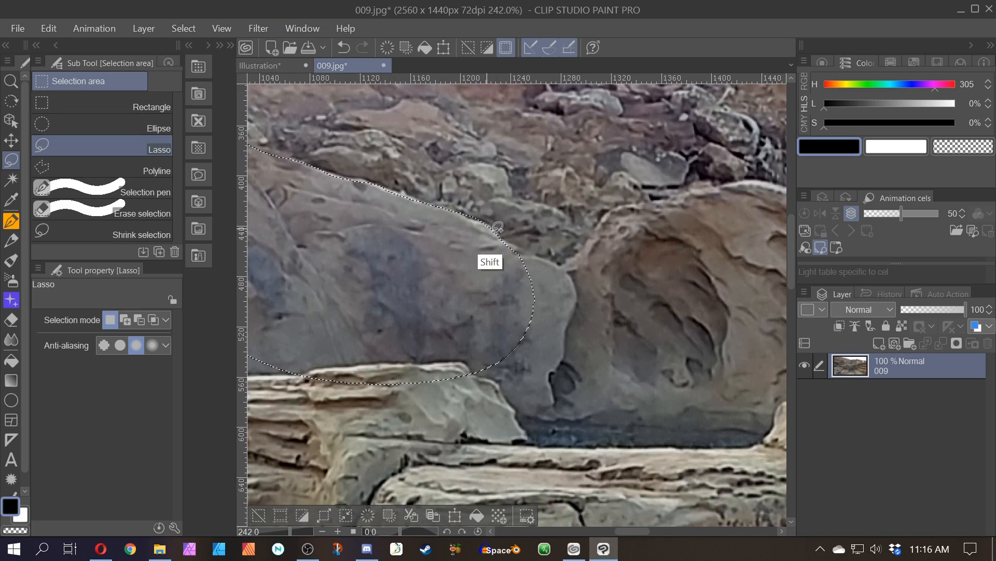
mouse_move(488, 227)
mouse_down()
mouse_move(539, 255)
mouse_move(572, 313)
mouse_move(329, 288)
mouse_up()
drag(533, 332, 358, 360)
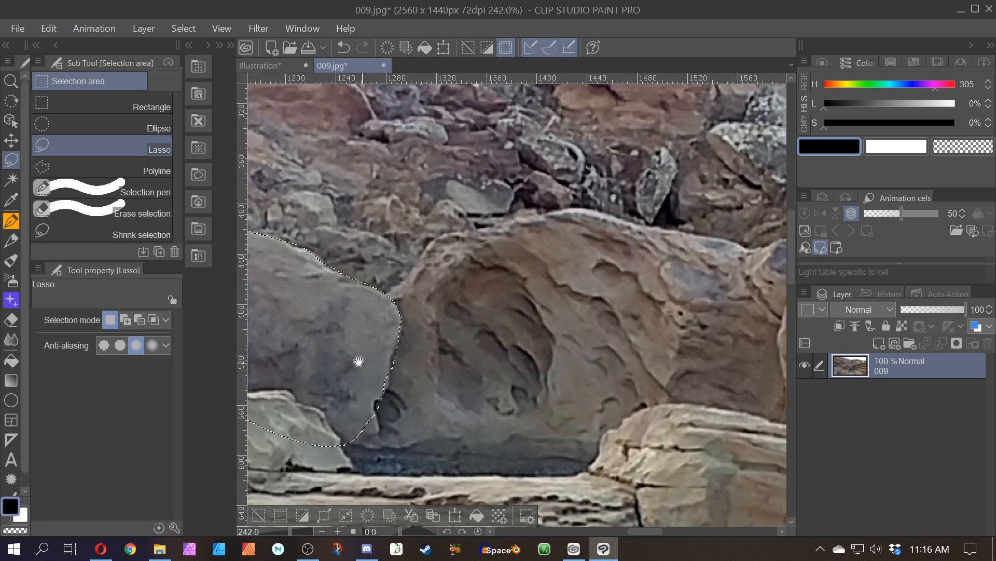
- Add the hollowed boulder to the selection, following its upper outline toward the neighbouring rocks on the right
mouse_move(386, 295)
mouse_down()
mouse_move(417, 264)
mouse_move(524, 228)
mouse_move(359, 423)
mouse_up()
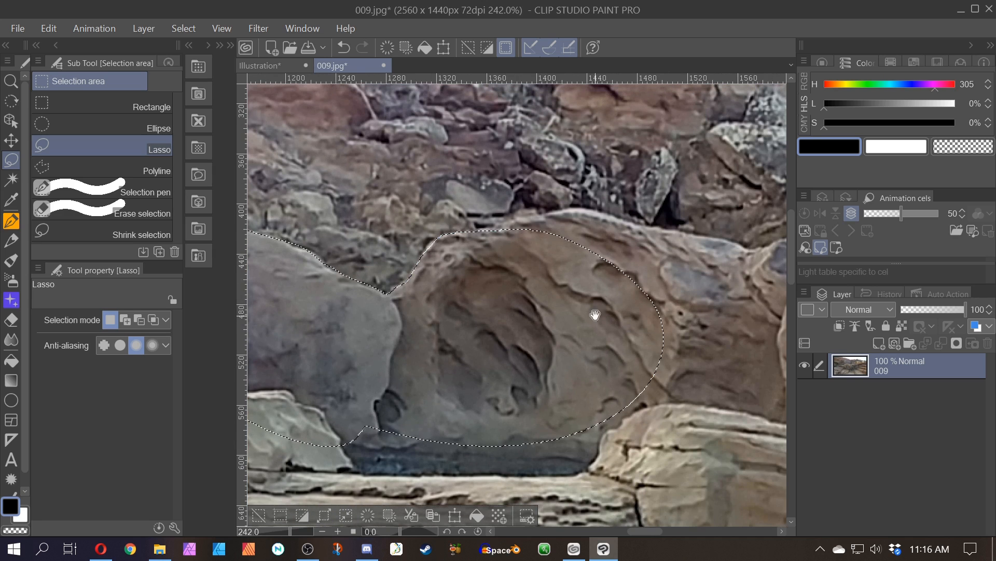
drag(594, 317, 464, 348)
mouse_move(364, 260)
mouse_down()
mouse_move(415, 246)
mouse_move(511, 253)
mouse_move(623, 285)
mouse_move(514, 423)
mouse_up()
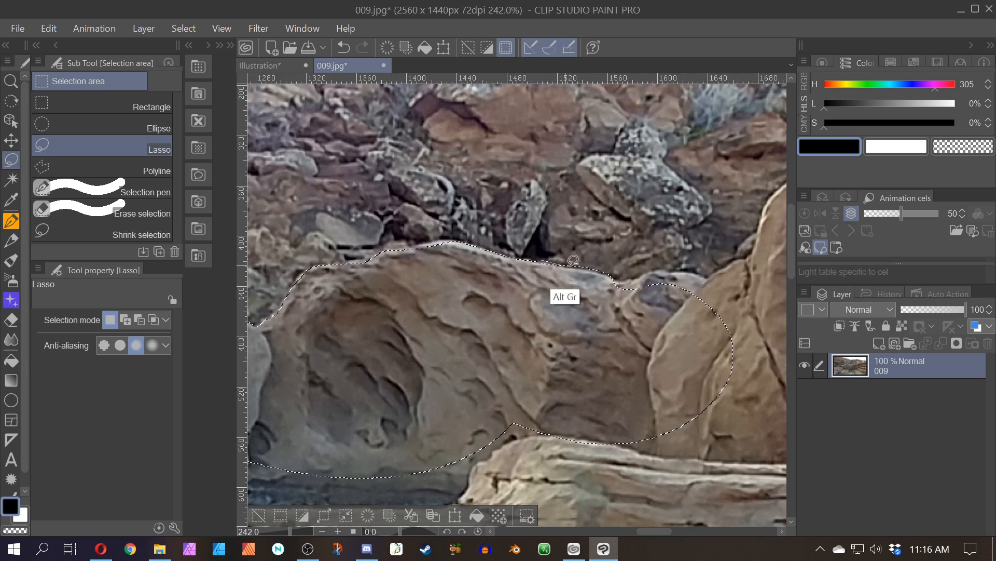
- Extend the selection around the pointed boulder and over the layered pale rocks to its right
scroll(389, 309, right, 5)
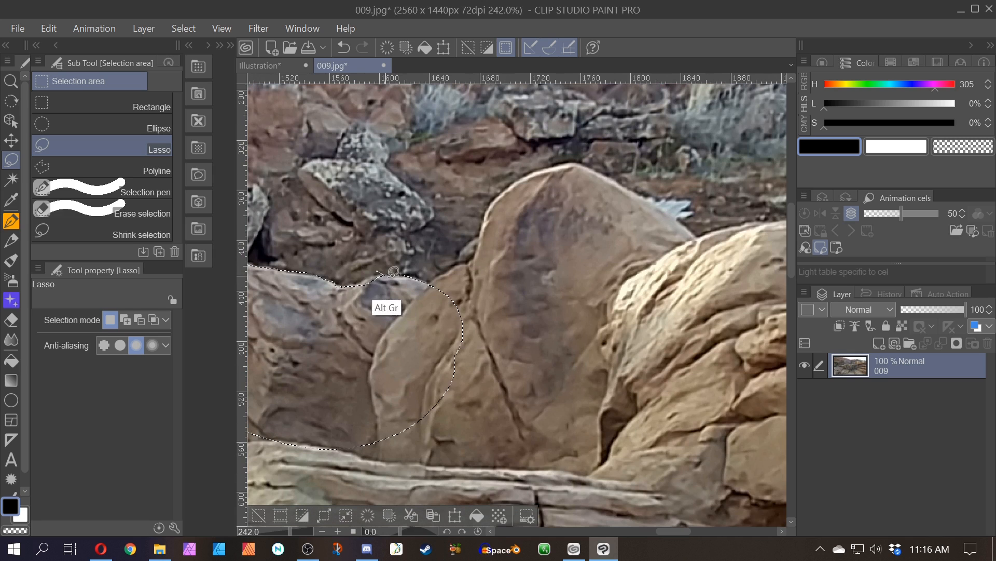
mouse_move(431, 281)
mouse_down()
mouse_move(475, 251)
mouse_move(488, 213)
mouse_move(674, 215)
mouse_move(454, 379)
mouse_up()
drag(774, 458, 532, 501)
mouse_move(456, 282)
mouse_down()
mouse_move(506, 270)
mouse_move(607, 476)
mouse_move(498, 472)
mouse_up()
mouse_move(688, 311)
mouse_down()
mouse_move(410, 229)
mouse_move(602, 238)
mouse_move(581, 452)
mouse_up()
mouse_move(634, 260)
mouse_down()
mouse_move(400, 324)
mouse_move(427, 264)
mouse_move(641, 222)
mouse_move(459, 441)
mouse_up()
drag(700, 332, 360, 328)
- Add the outcrop at the photo's right edge to the selection along its upper outline
mouse_move(348, 237)
mouse_down()
mouse_move(363, 225)
mouse_move(483, 228)
mouse_move(316, 374)
mouse_up()
mouse_move(388, 430)
mouse_down()
mouse_move(562, 251)
mouse_move(365, 409)
mouse_move(587, 285)
mouse_up()
drag(321, 377, 399, 362)
drag(350, 400, 394, 396)
mouse_move(493, 410)
mouse_down()
mouse_move(363, 417)
mouse_move(265, 287)
mouse_move(456, 188)
mouse_move(511, 174)
mouse_move(643, 334)
mouse_move(647, 391)
mouse_up()
drag(683, 418, 478, 417)
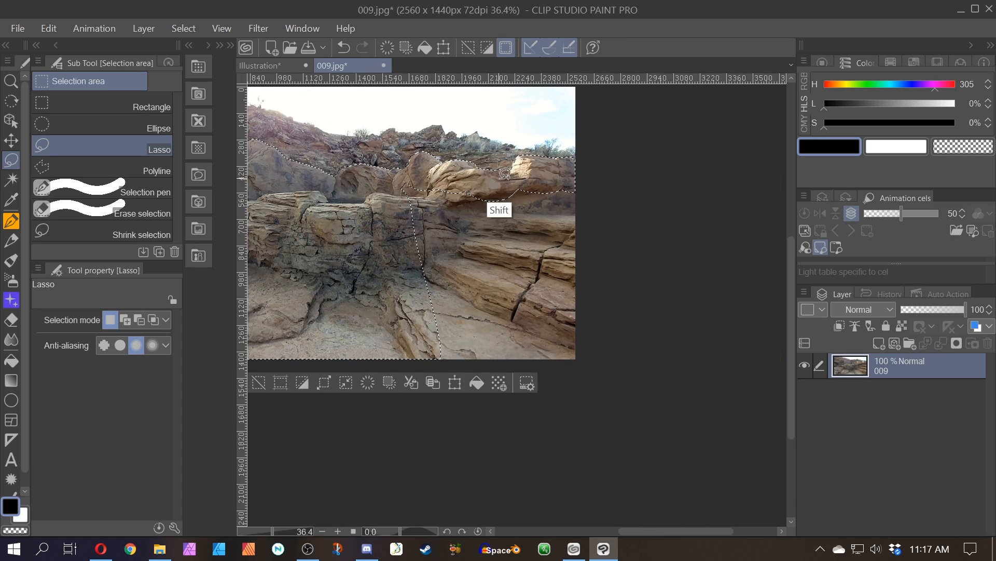
- Lasso the remaining right part of the foreground so the whole rock formation below the outline is selected
mouse_move(500, 178)
mouse_down()
mouse_move(636, 285)
mouse_move(556, 433)
mouse_move(369, 388)
mouse_move(375, 223)
mouse_move(388, 178)
mouse_move(482, 178)
mouse_up()
scroll(482, 177, down, 2)
drag(413, 230, 532, 249)
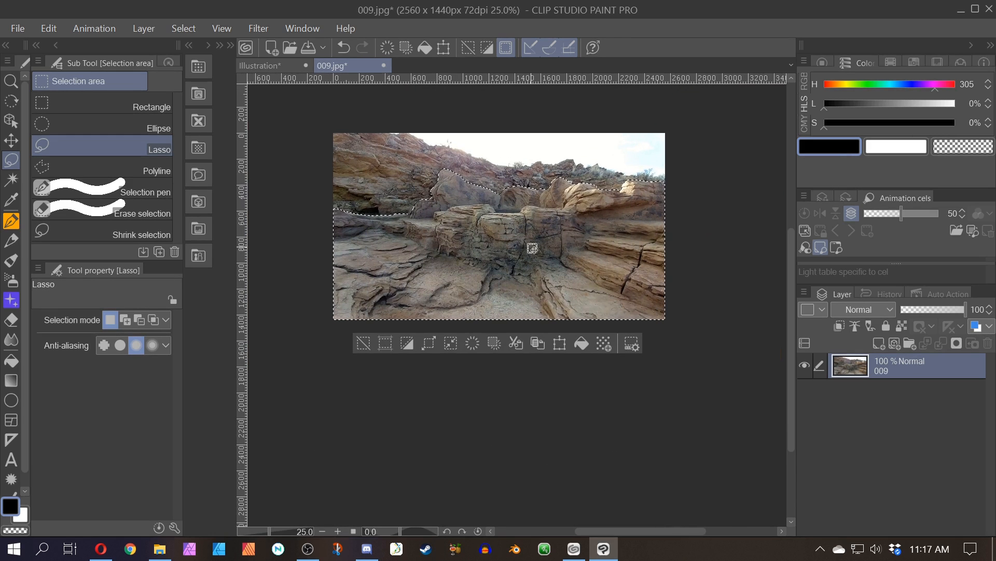
- Invert the selection, delete the sky and background hillside, and deselect
key(ctrl+shift+i)
key(Delete)
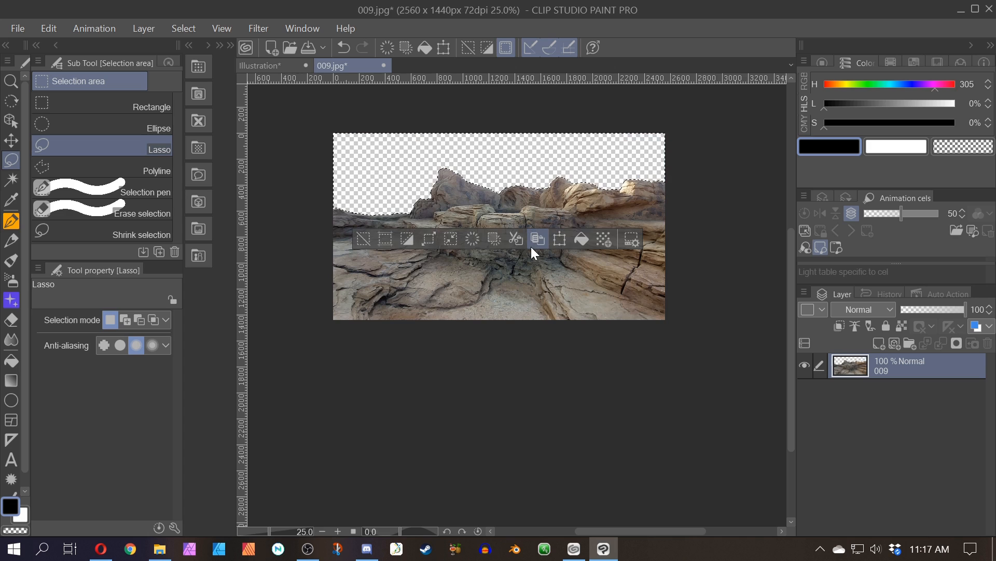
key(ctrl+d)
- Fade the photo's left, bottom and right borders to transparency with the Soft eraser
key(e)
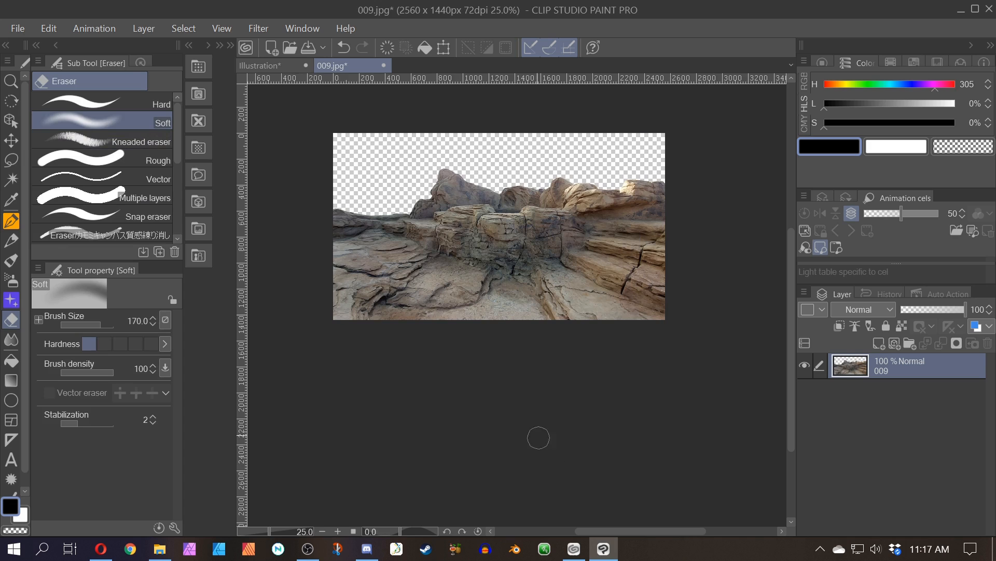
mouse_move(327, 203)
mouse_down()
mouse_move(325, 325)
mouse_move(329, 206)
mouse_up()
mouse_move(327, 321)
mouse_down()
mouse_move(683, 319)
mouse_move(316, 319)
mouse_move(683, 319)
mouse_up()
mouse_move(668, 171)
mouse_down()
mouse_move(667, 312)
mouse_move(667, 118)
mouse_up()
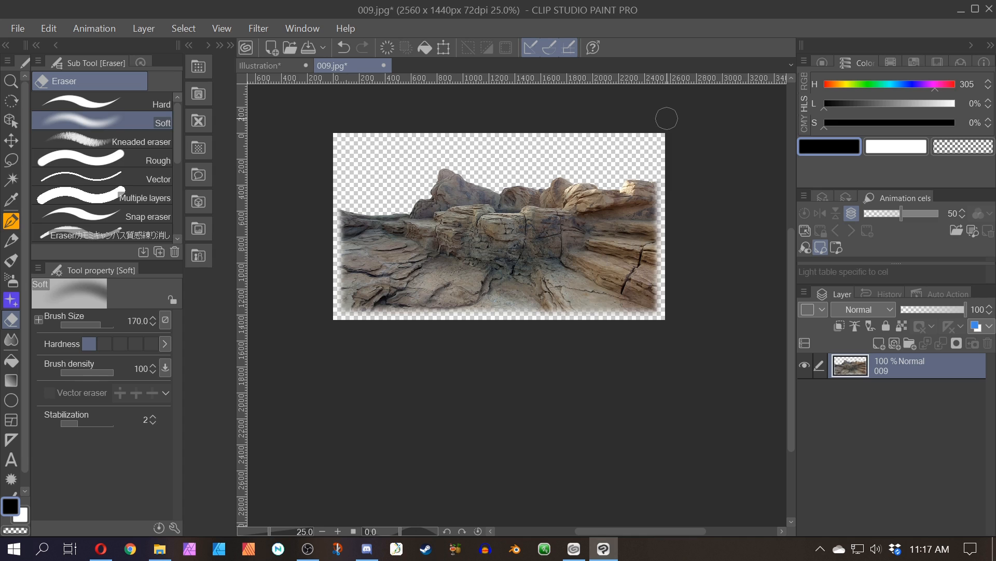
drag(330, 215, 331, 295)
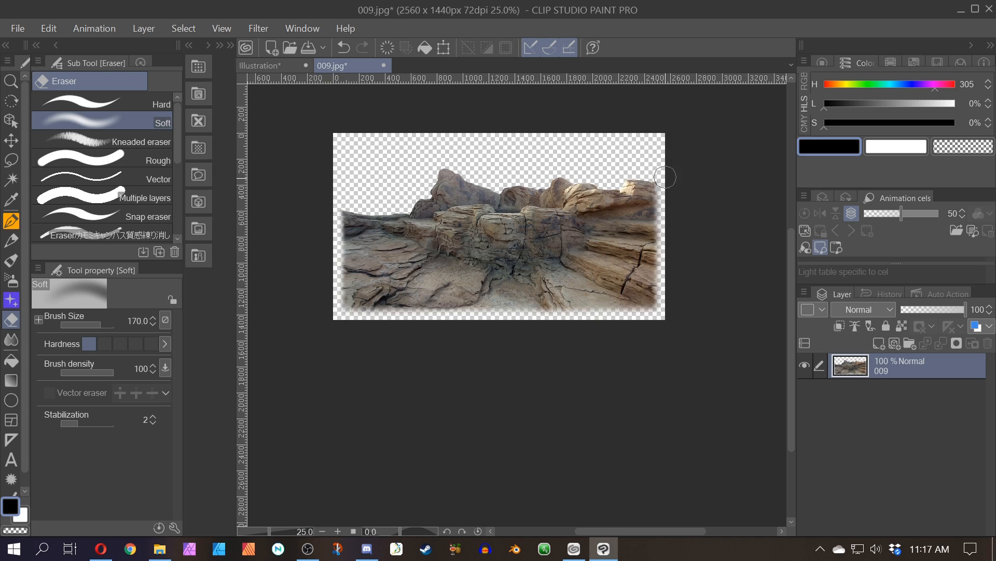
drag(665, 178, 663, 325)
- Desaturate the rocks with a Hue/Saturation/Luminosity correction layer at saturation -100 and merge it into the photo layer
scroll(675, 337, up, 3)
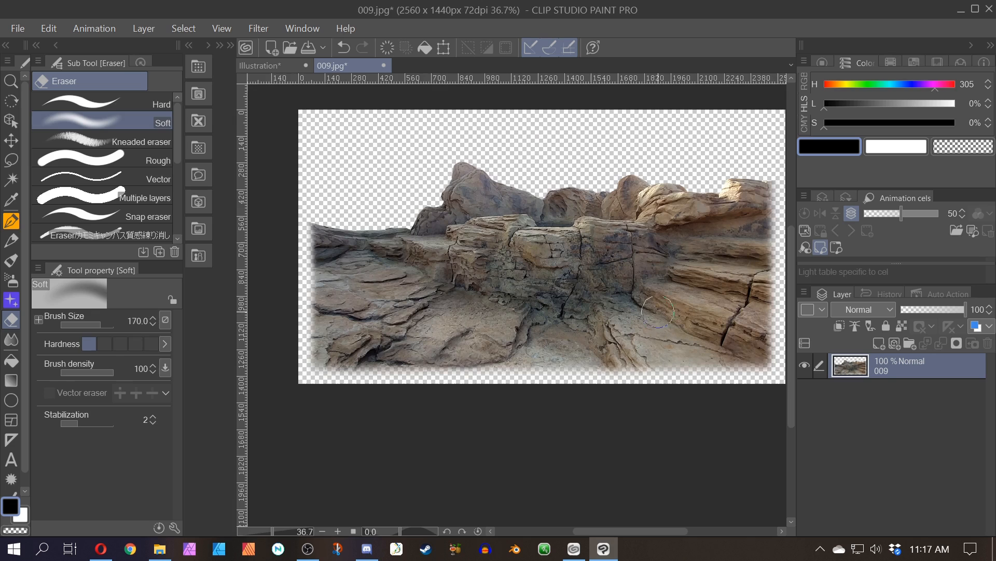
drag(658, 312, 639, 320)
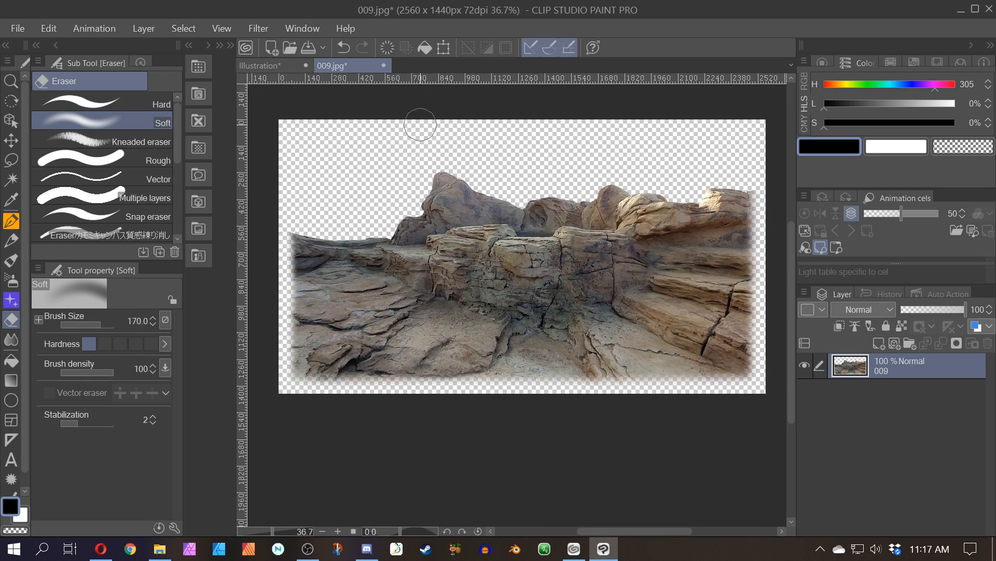
click(144, 28)
mouse_move(154, 81)
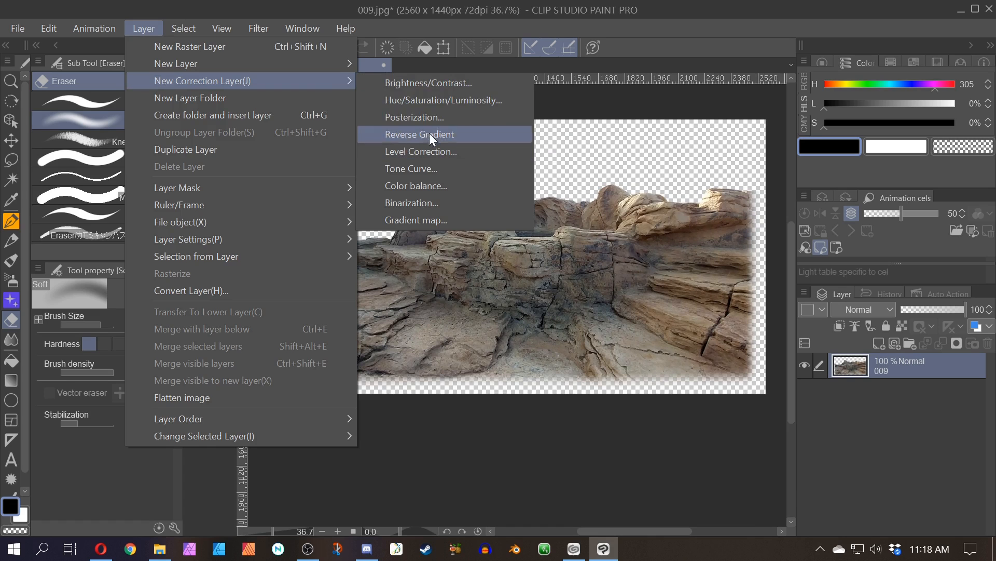
click(429, 101)
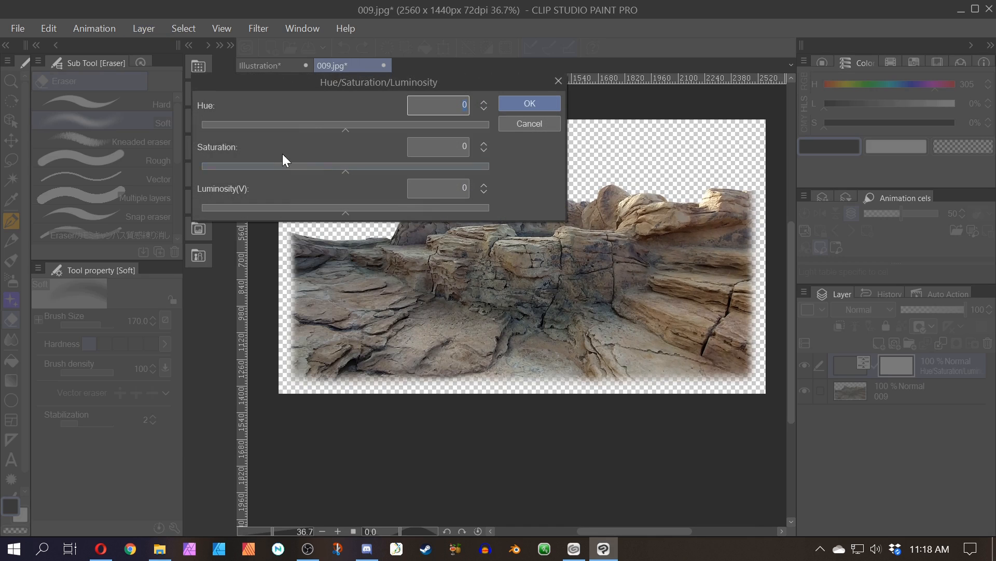
drag(264, 167, 135, 167)
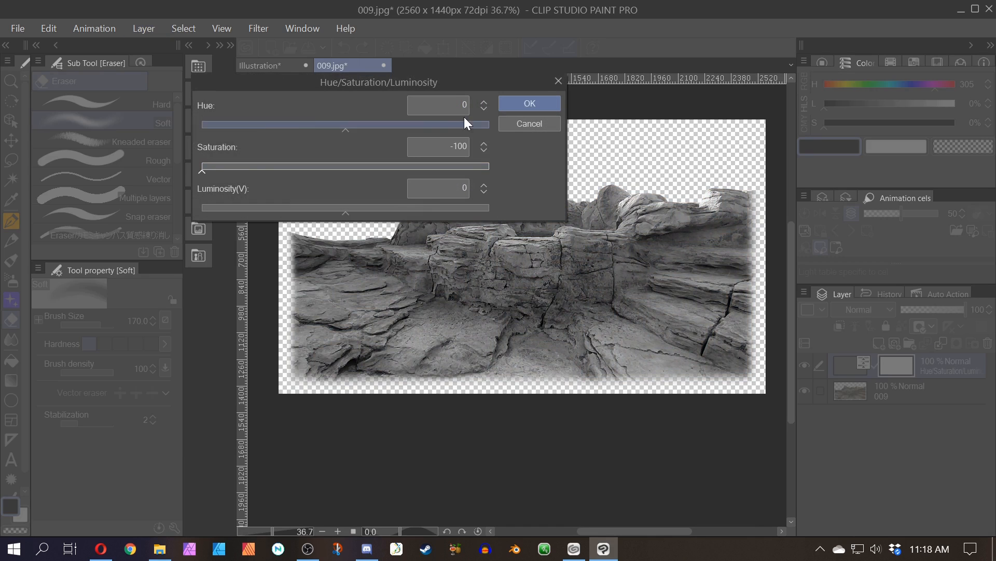
click(520, 106)
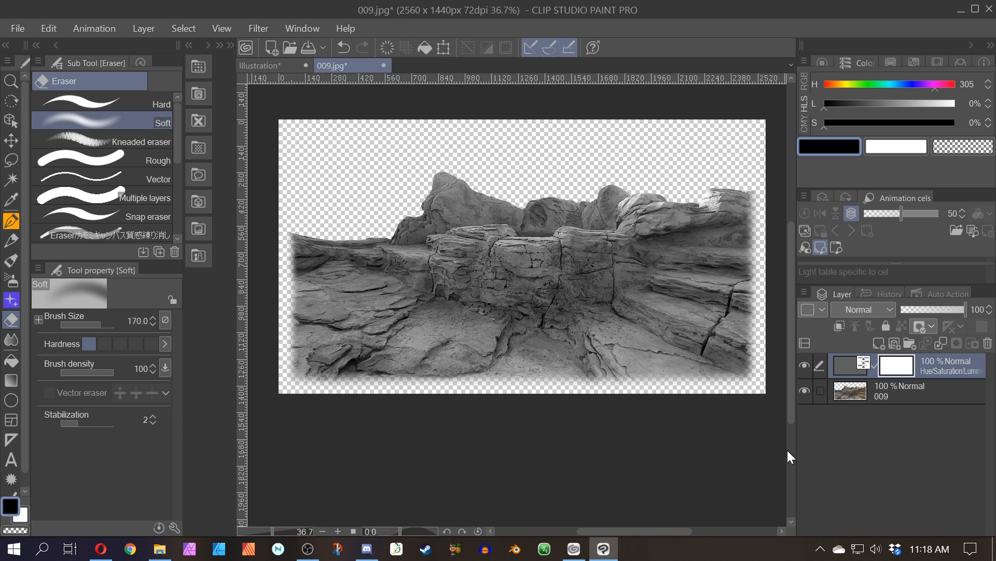
key(ctrl+e)
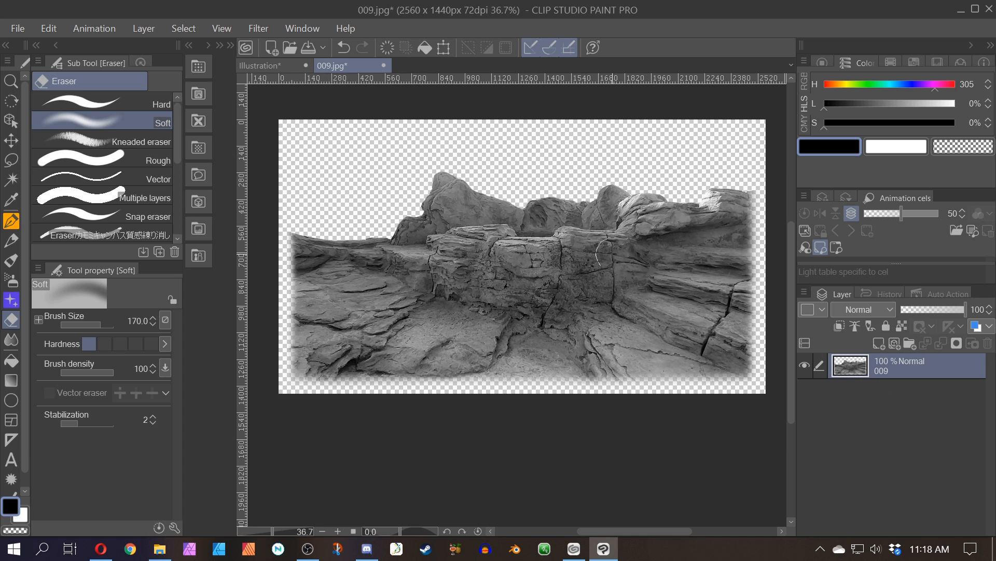
- Add a Tone Curve correction layer and move its dialog clear of the rock image
click(144, 29)
mouse_move(160, 85)
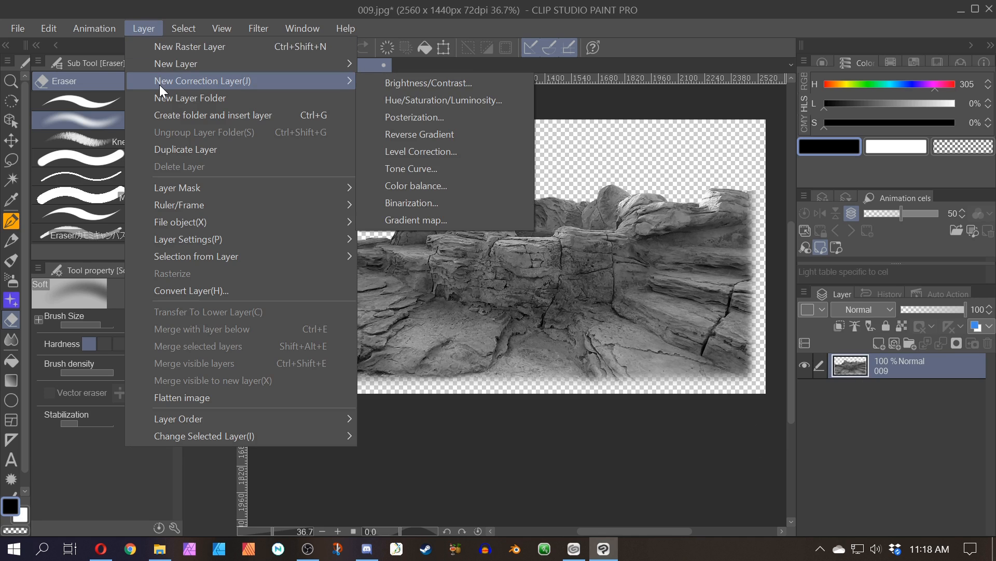
click(440, 173)
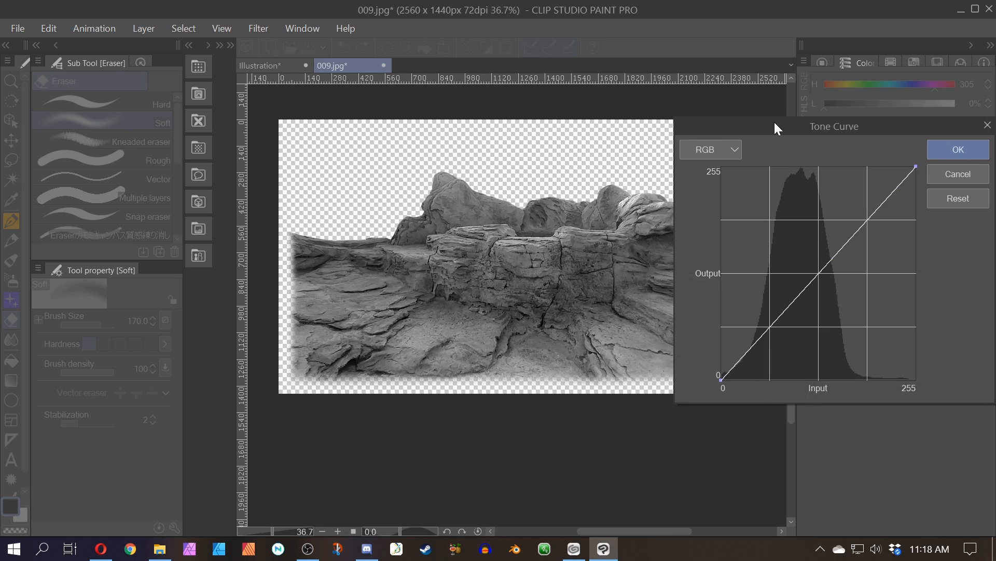
drag(774, 120, 814, 88)
- Try darkening the rocks with points along the bottom of the tone curve, and remove those points
drag(817, 291, 995, 136)
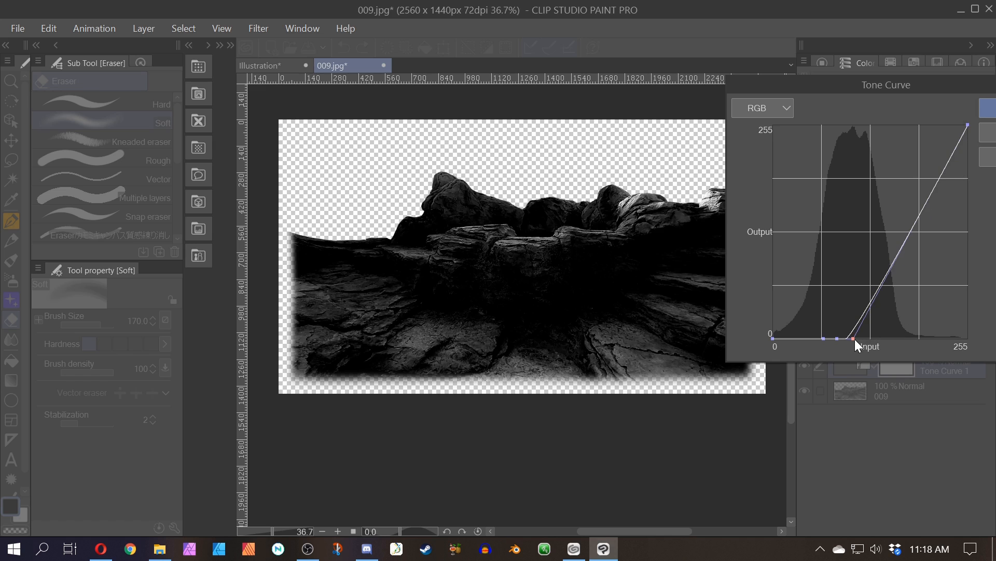
drag(855, 338, 981, 112)
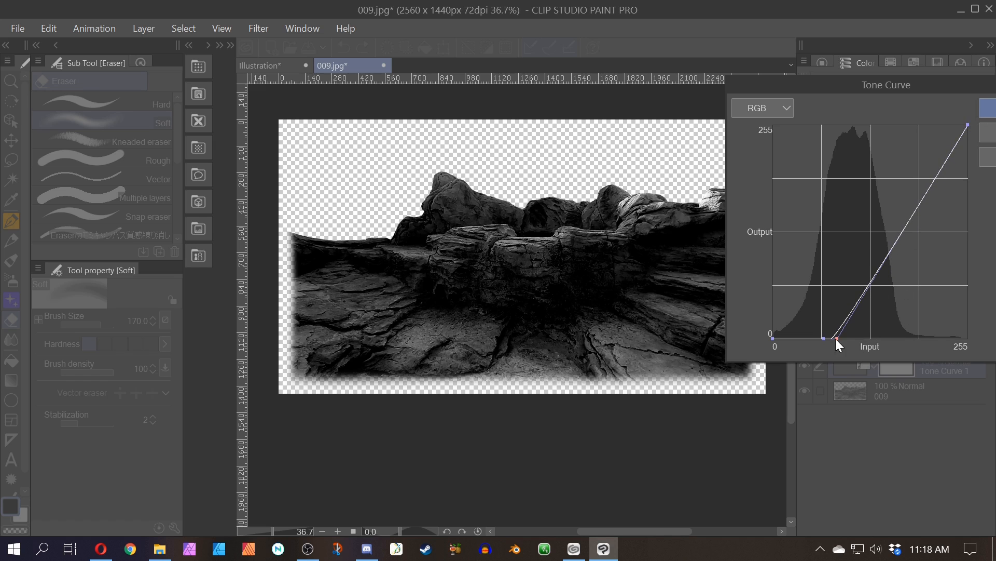
drag(836, 339, 986, 99)
drag(823, 338, 986, 101)
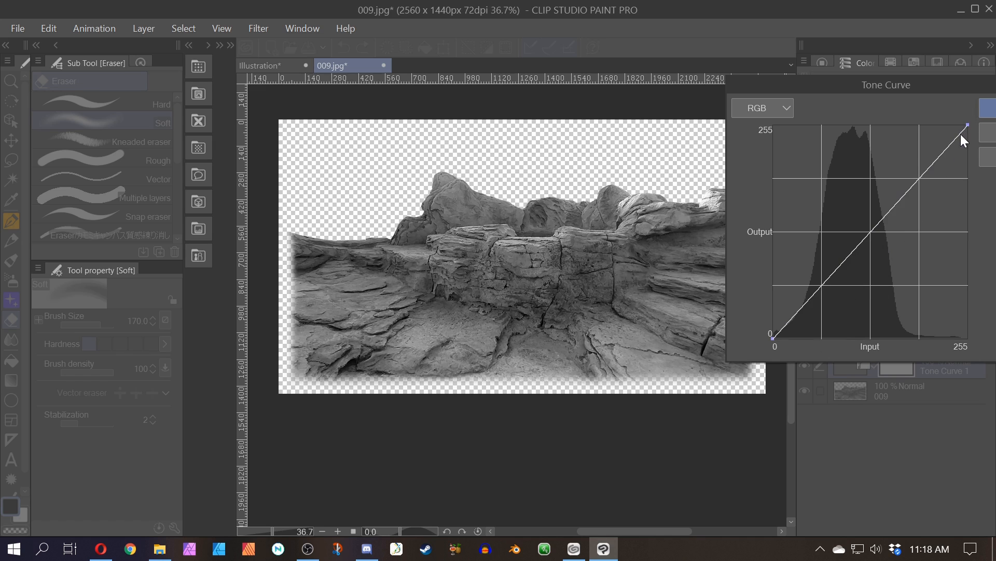
- Shape the tone curve into a high-contrast S with one point at maximum output and one at zero output
drag(961, 134, 783, 89)
drag(875, 220, 753, 109)
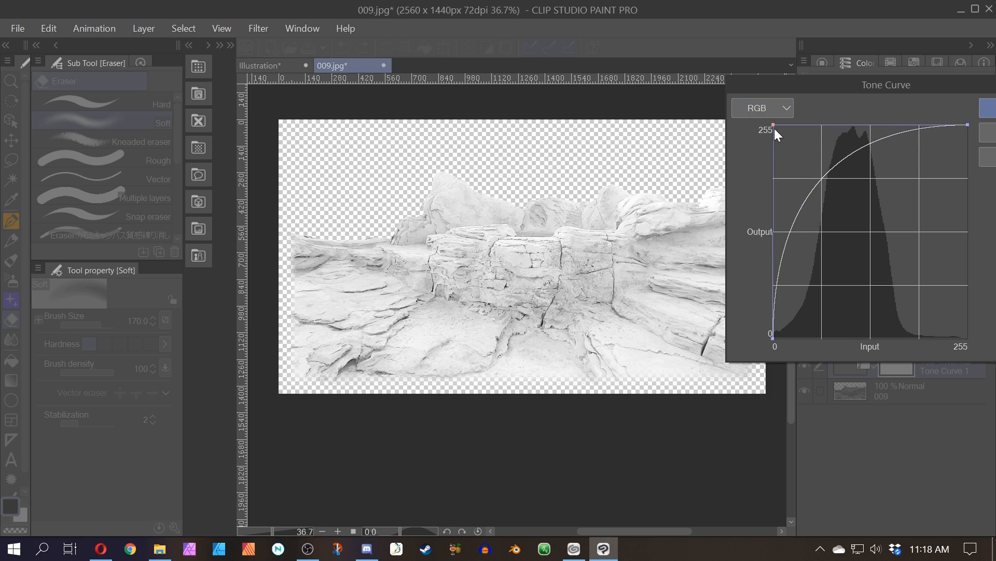
drag(771, 125, 864, 114)
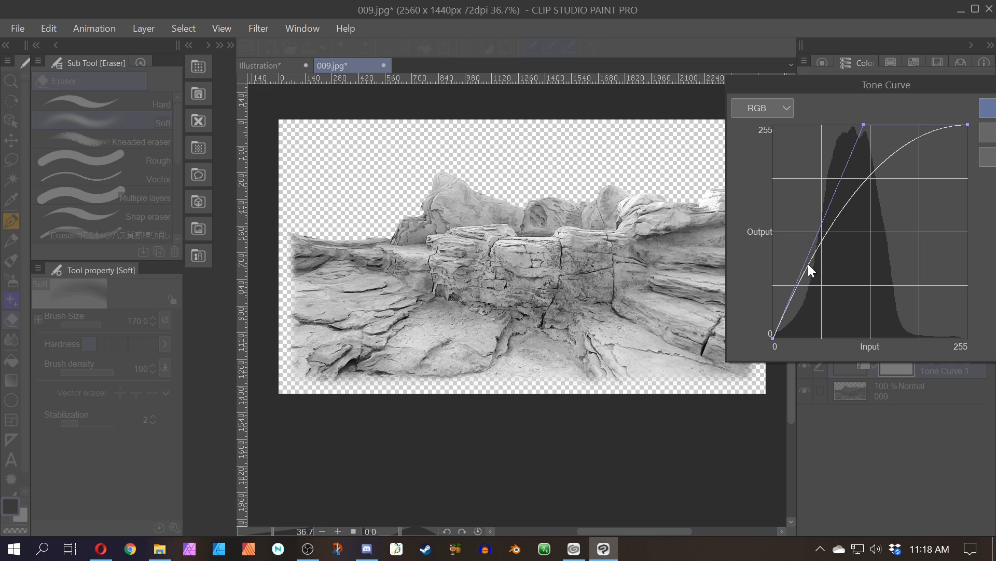
drag(809, 265, 830, 347)
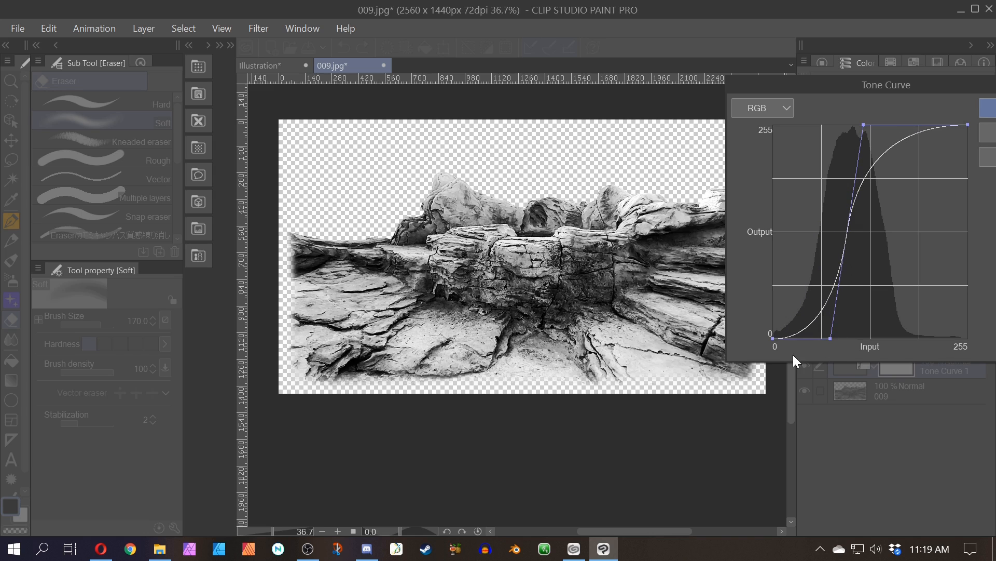
- Shift the upper curve point toward brighter input and place the lower point directly beneath it
scroll(567, 290, up, 5)
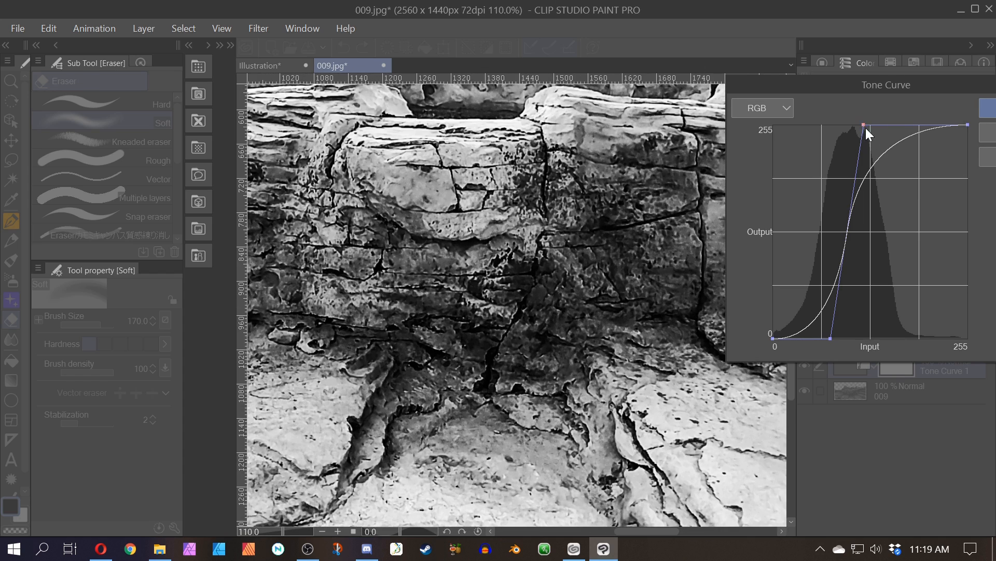
drag(864, 125, 887, 124)
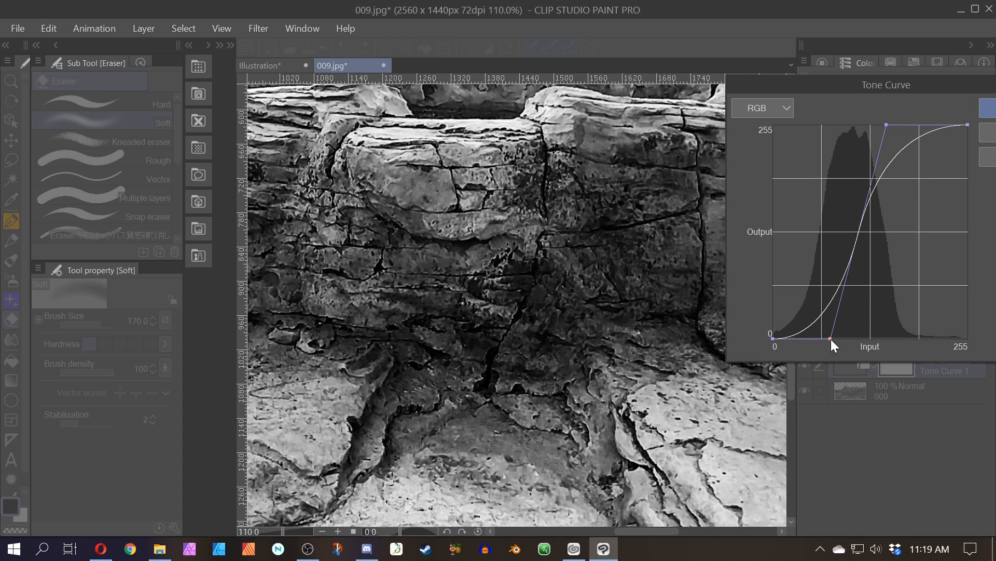
drag(831, 338, 902, 347)
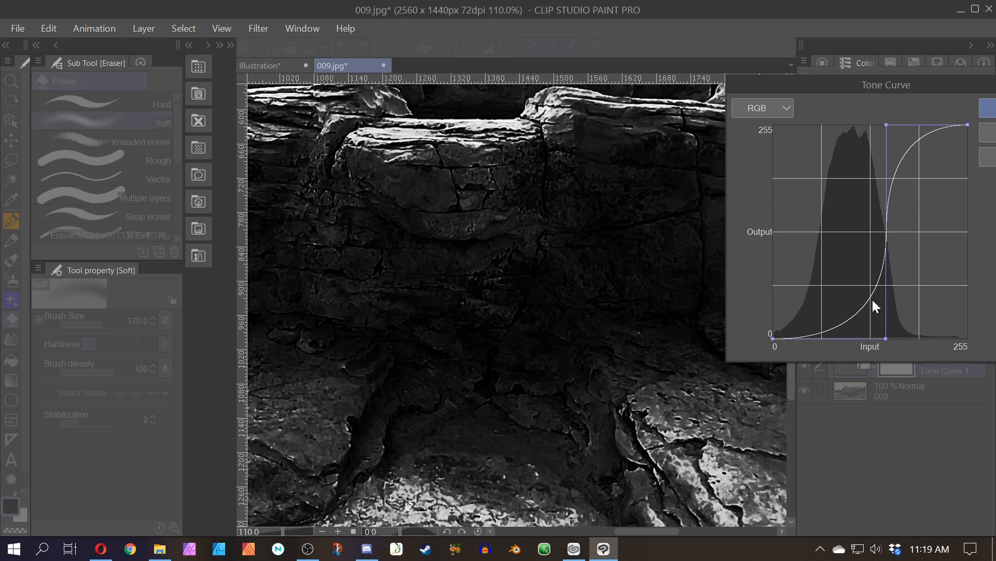
- Add another zero-output point in the curve's shadow range and raise the black endpoint to output 255, turning the darkest cracks white
scroll(588, 250, down, 2)
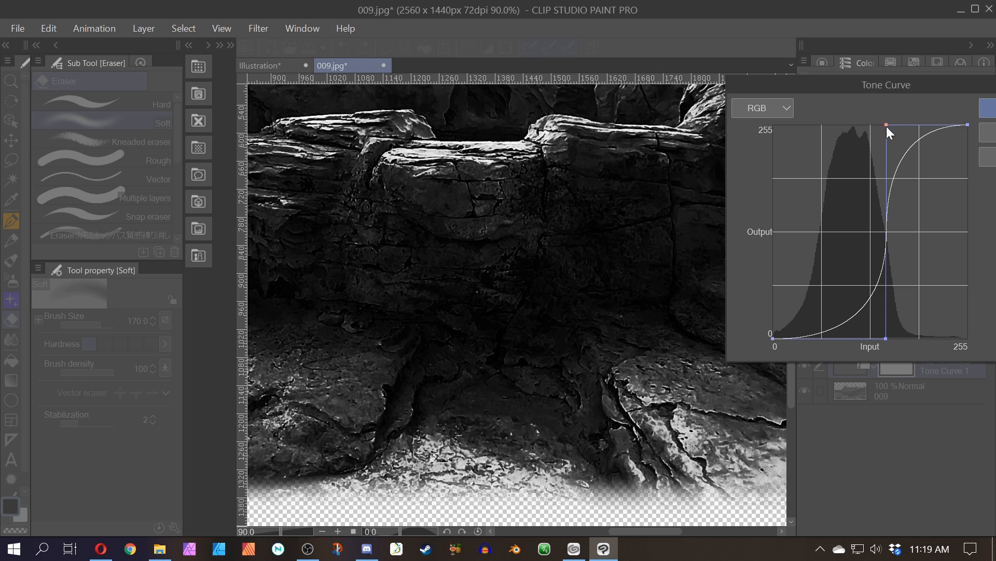
scroll(352, 249, down, 4)
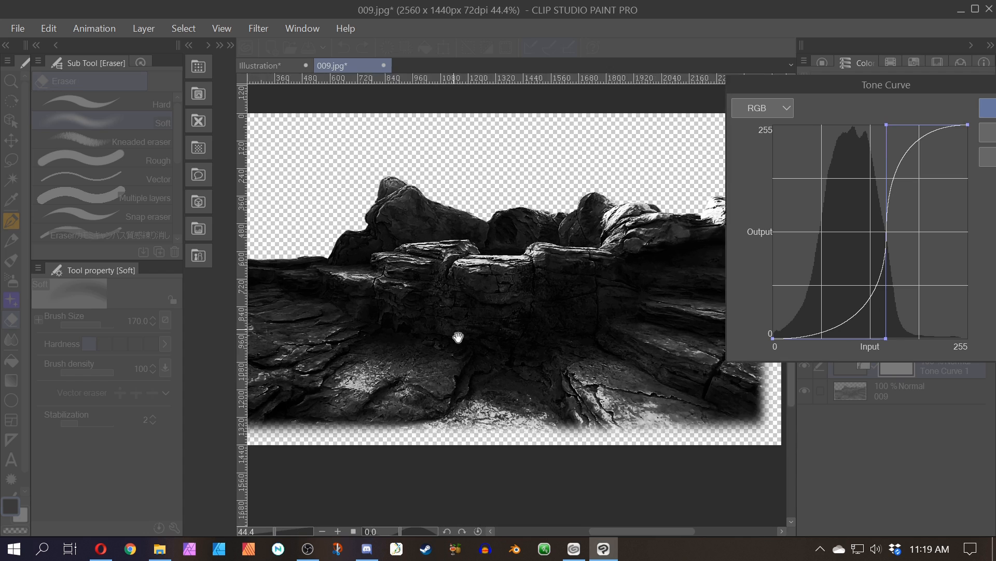
drag(458, 337, 485, 340)
scroll(425, 333, up, 1)
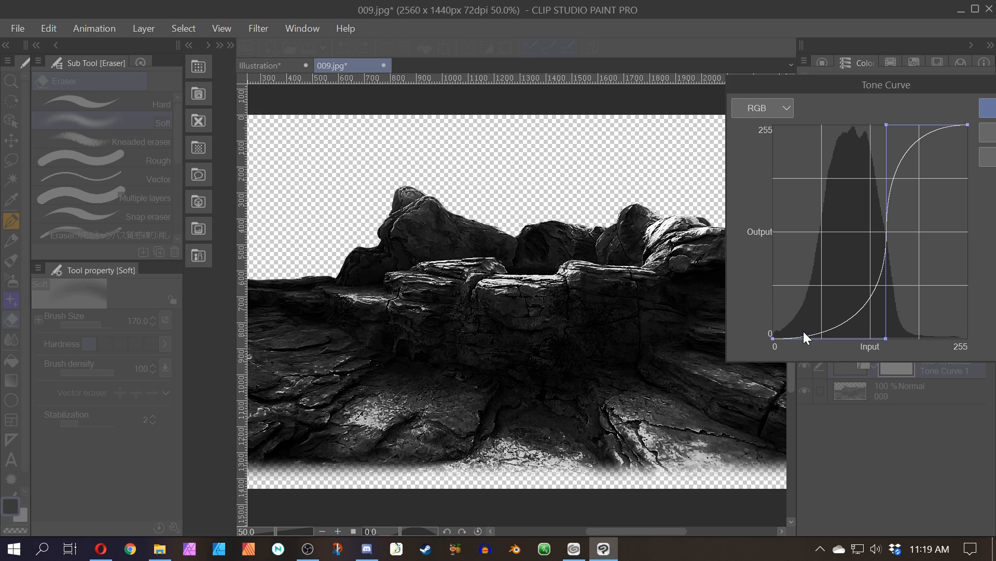
drag(804, 332, 814, 362)
drag(808, 334, 748, 121)
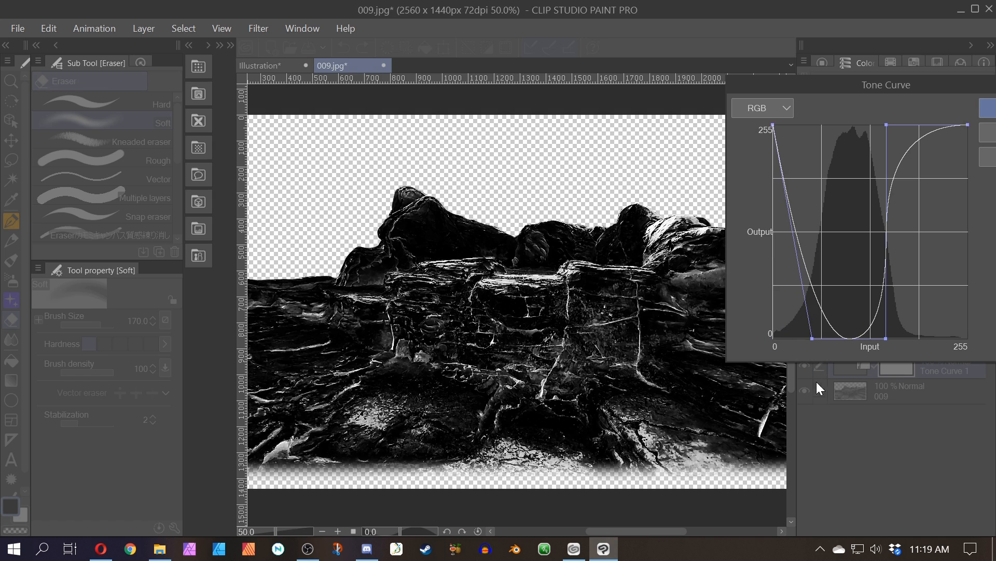
scroll(605, 344, up, 5)
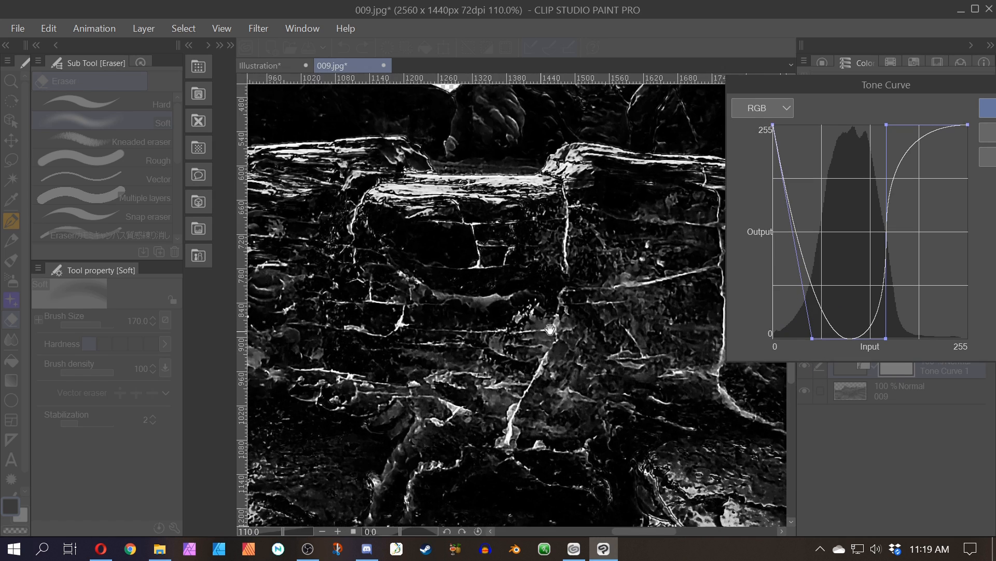
drag(548, 326, 576, 356)
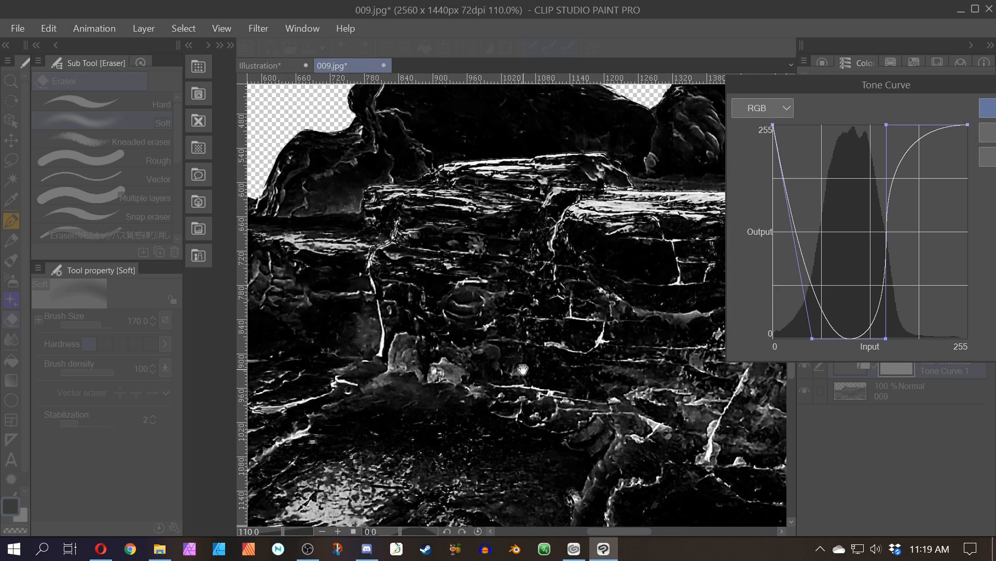
- Shift the zero-output point in the tone curve's shadow range toward darker input
scroll(522, 369, down, 4)
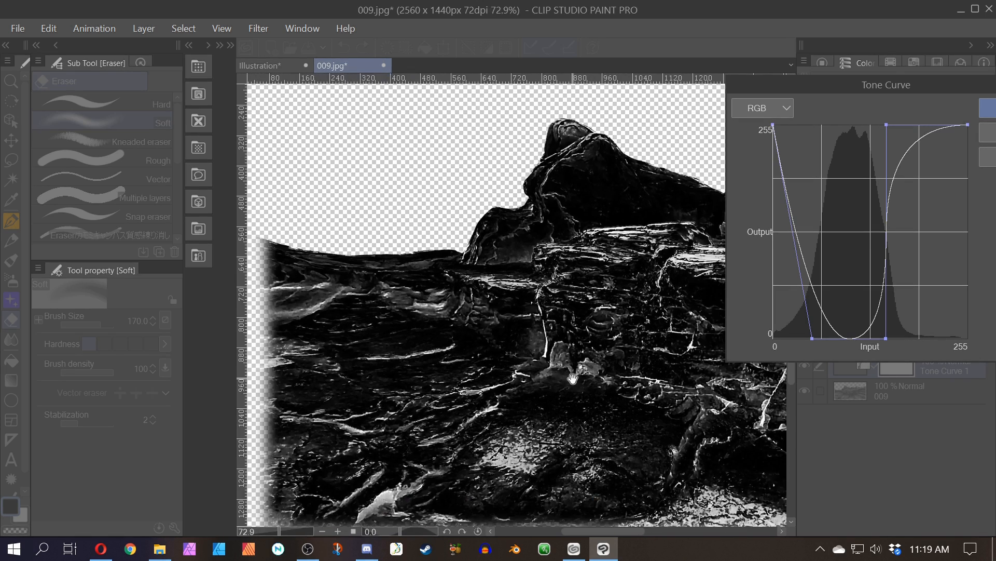
scroll(573, 378, down, 3)
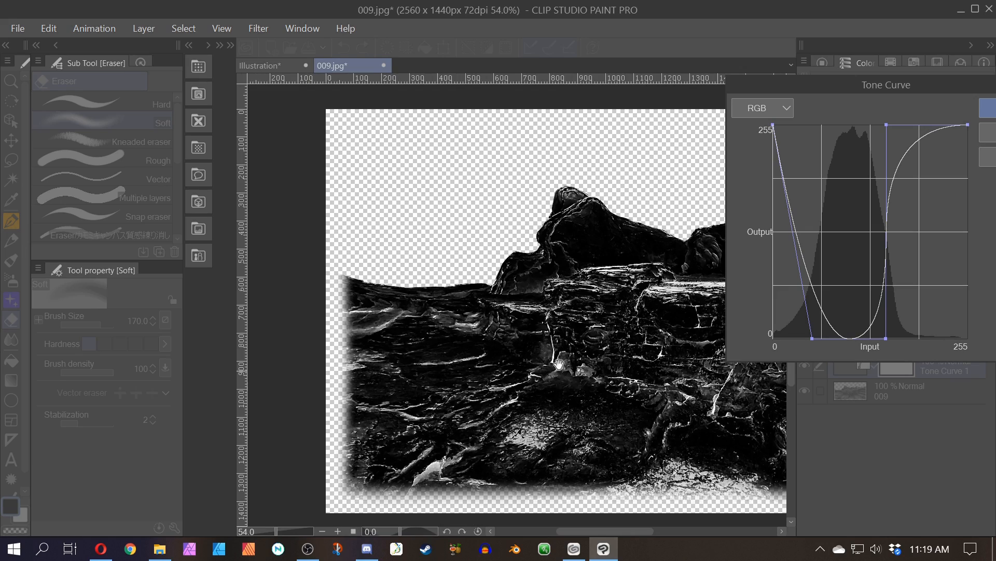
scroll(559, 365, up, 5)
drag(488, 367, 456, 339)
scroll(597, 358, down, 2)
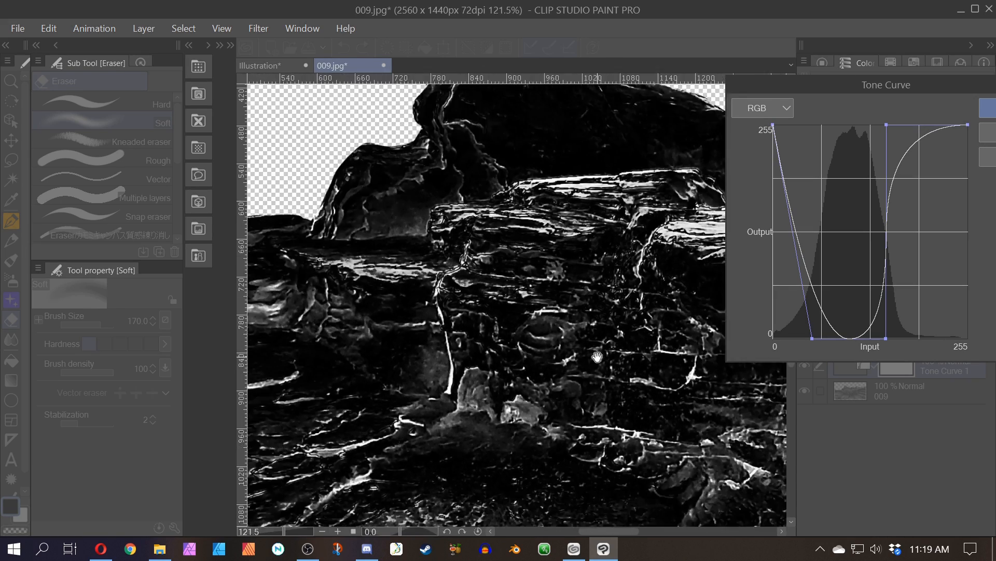
drag(679, 359, 551, 357)
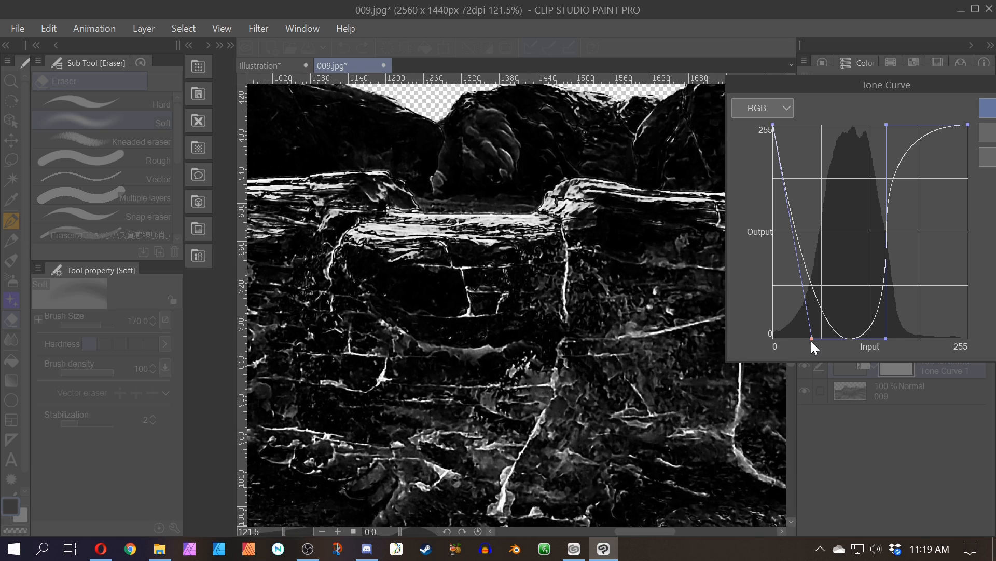
mouse_move(812, 339)
mouse_down()
mouse_move(789, 344)
mouse_move(814, 344)
mouse_up()
scroll(556, 264, down, 3)
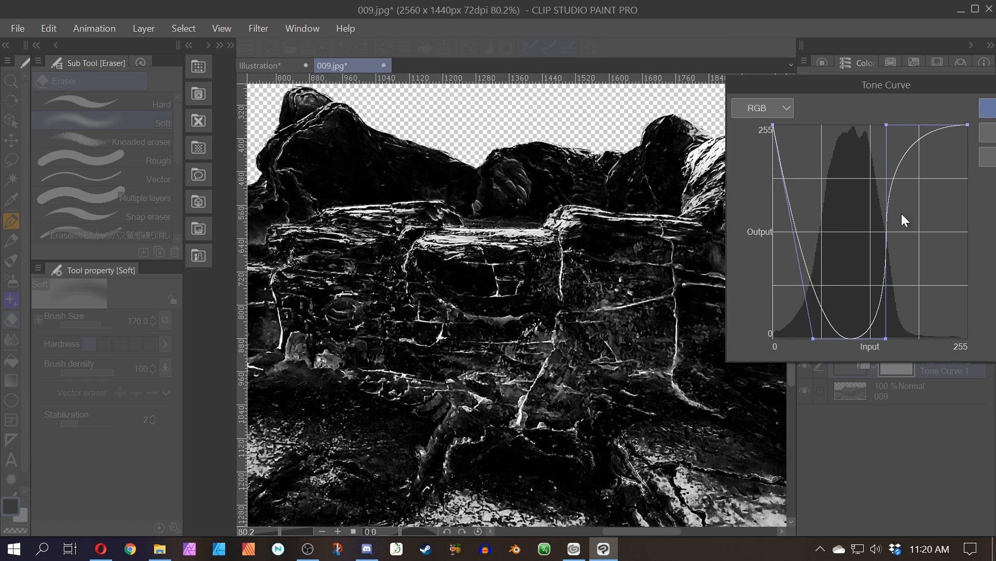
key(ctrl+minus)
key(ctrl+minus)
mouse_move(813, 338)
mouse_down()
mouse_move(799, 350)
mouse_move(794, 341)
mouse_up()
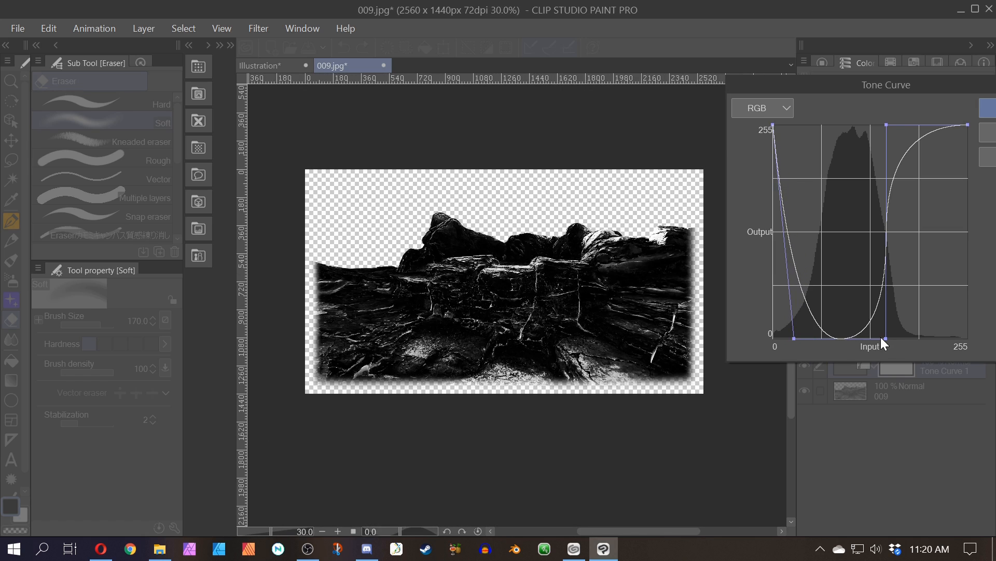
- Move the curve's highlight-side zero-output and maximum-output points toward darker input, keeping them vertically aligned just below mid input
drag(886, 339, 849, 352)
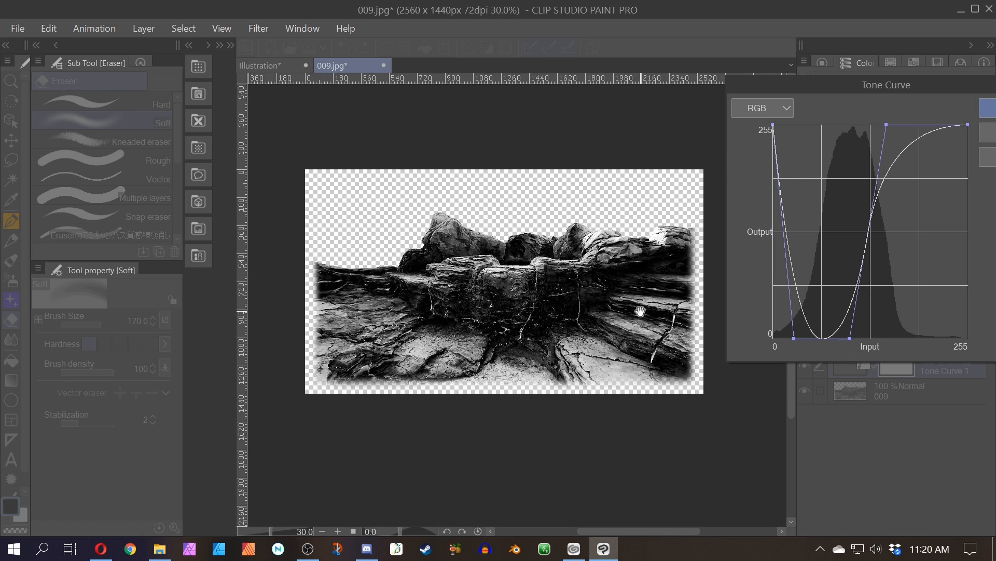
drag(886, 127, 804, 160)
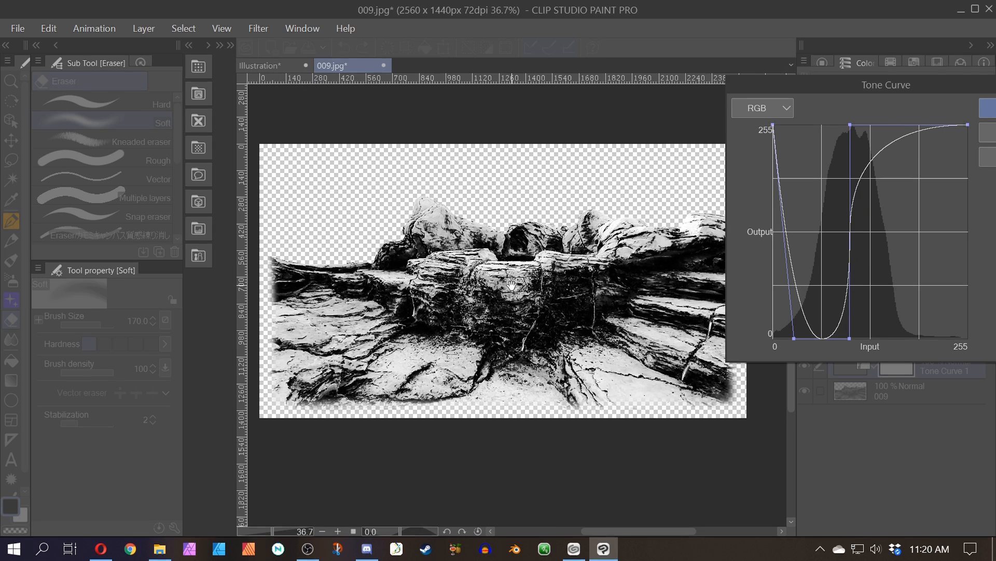
key(ctrl+plus)
drag(851, 126, 859, 123)
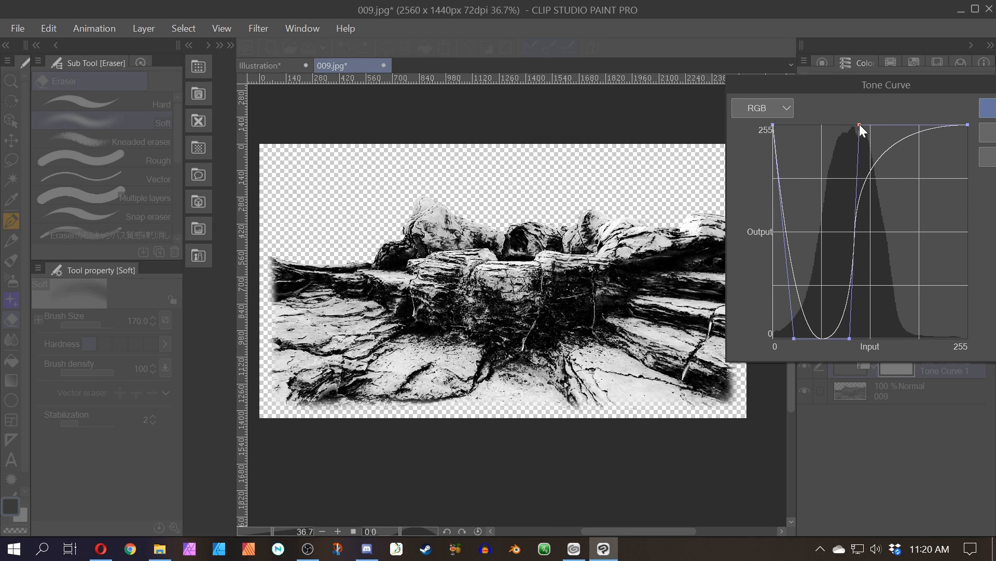
drag(850, 338, 860, 339)
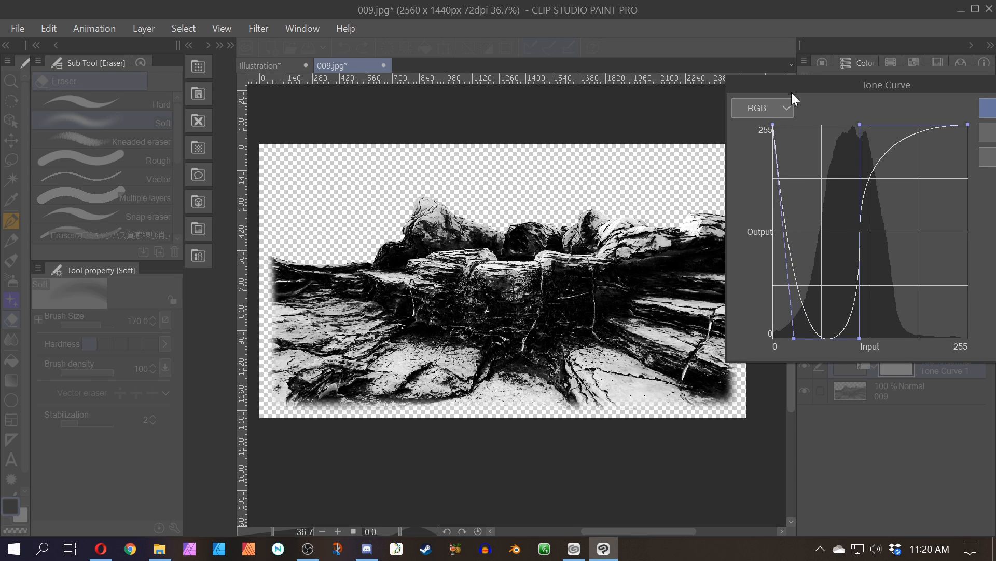
- Add a maximum-output point directly above the shadow-range zero point and apply the tone curve
drag(781, 191, 812, 119)
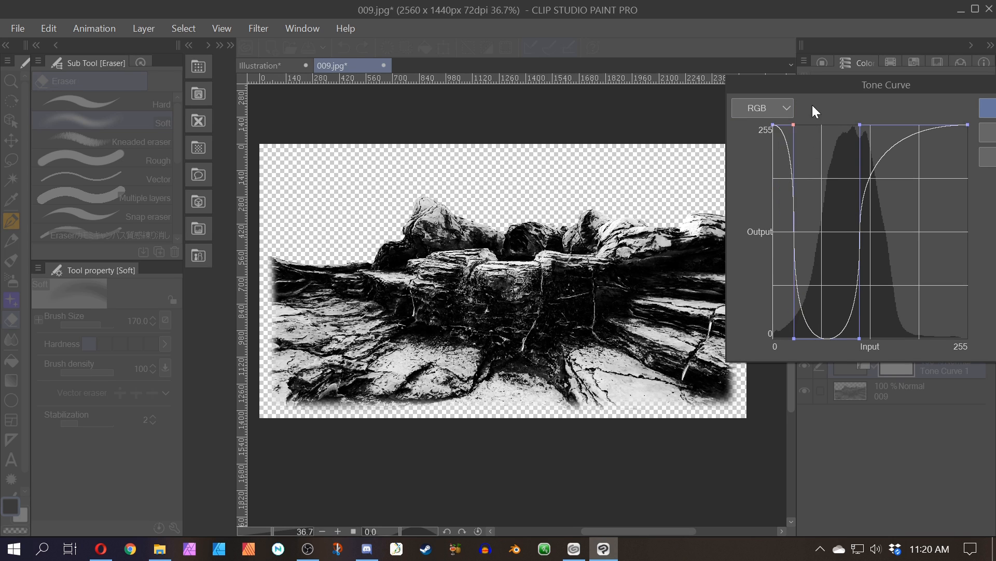
scroll(538, 327, up, 3)
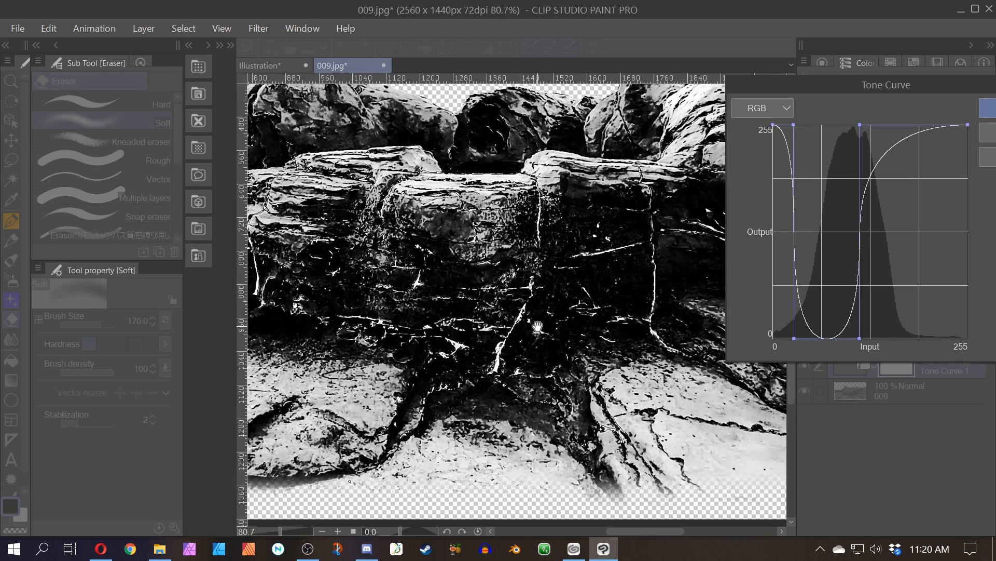
drag(483, 333, 593, 374)
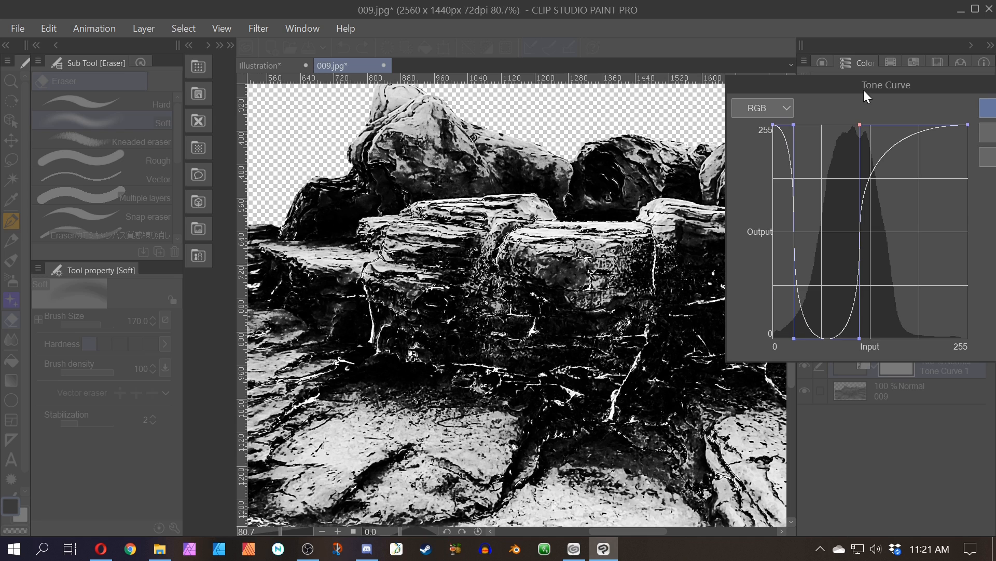
drag(864, 91, 621, 136)
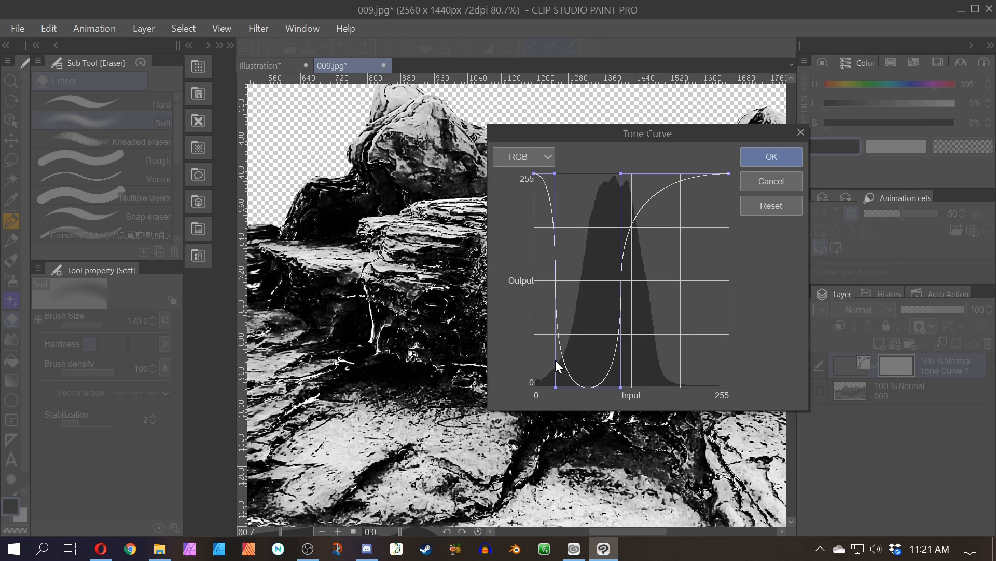
click(772, 157)
- Merge the Tone Curve 1 correction layer down into the 009 rock layer
scroll(623, 291, down, 3)
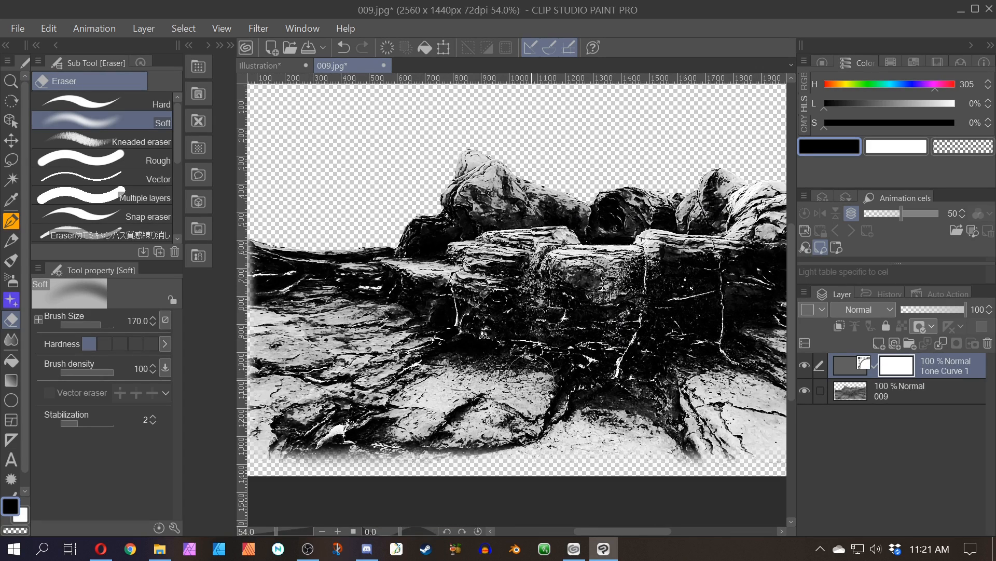
scroll(540, 370, up, 5)
scroll(622, 412, down, 5)
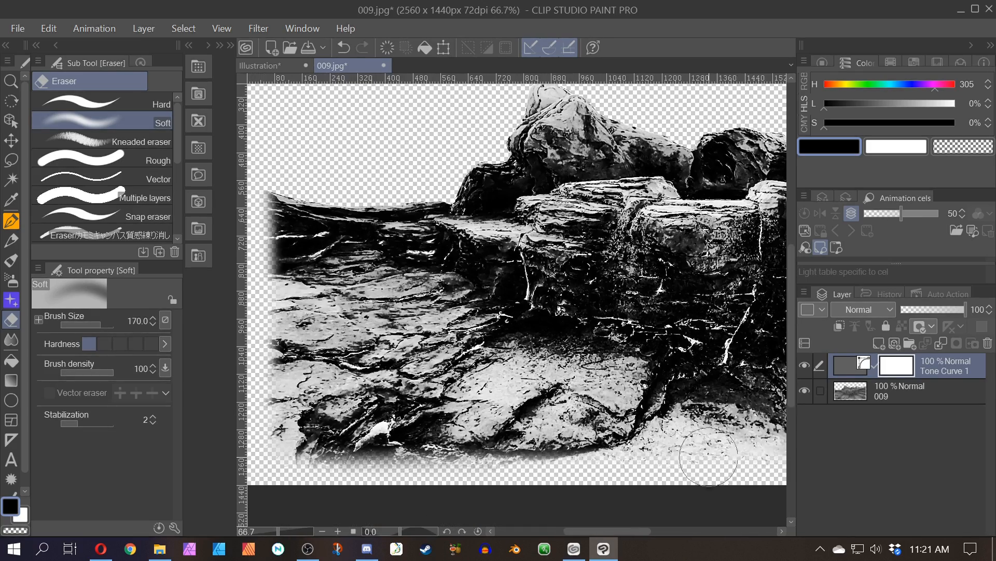
scroll(706, 462, up, 2)
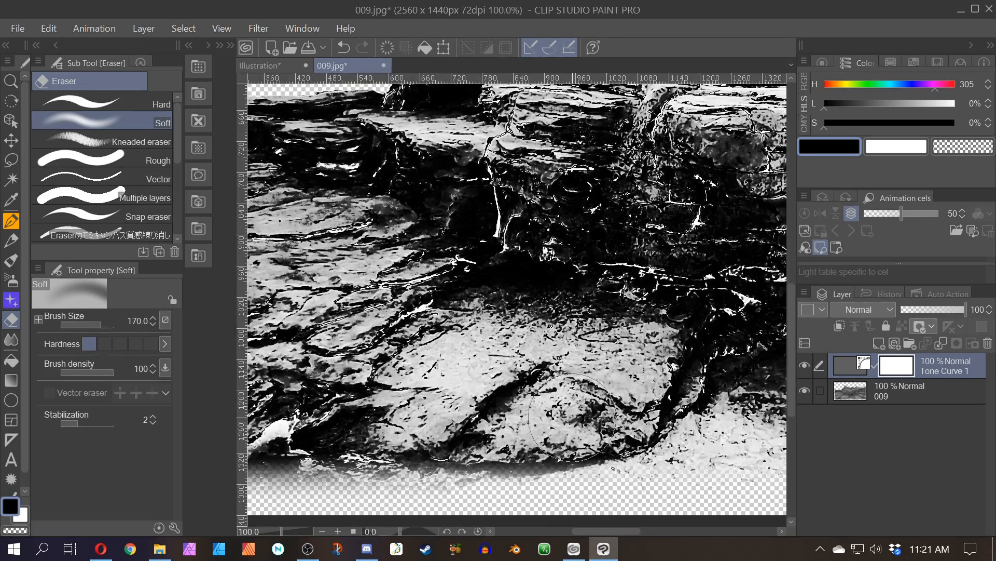
scroll(730, 461, down, 2)
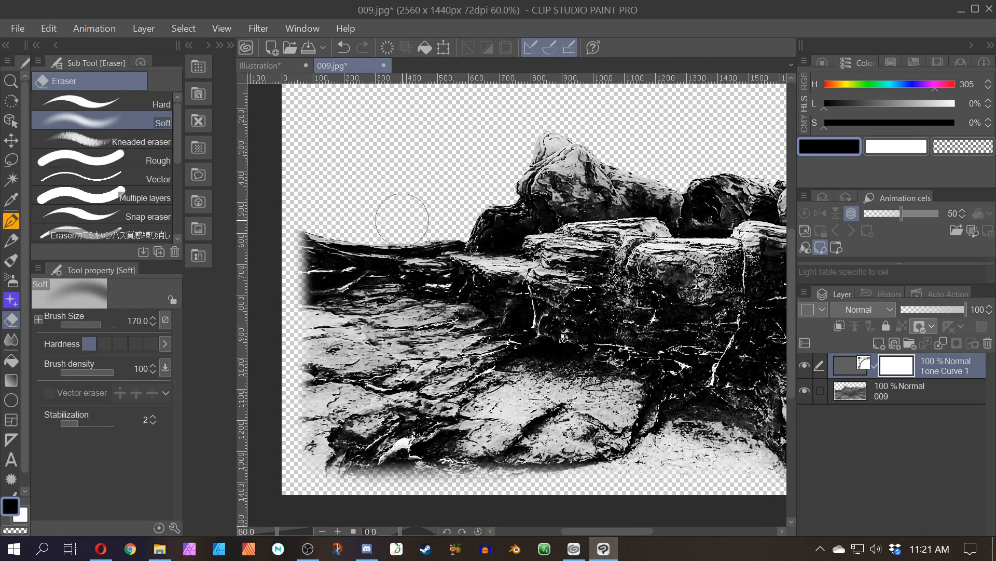
click(45, 28)
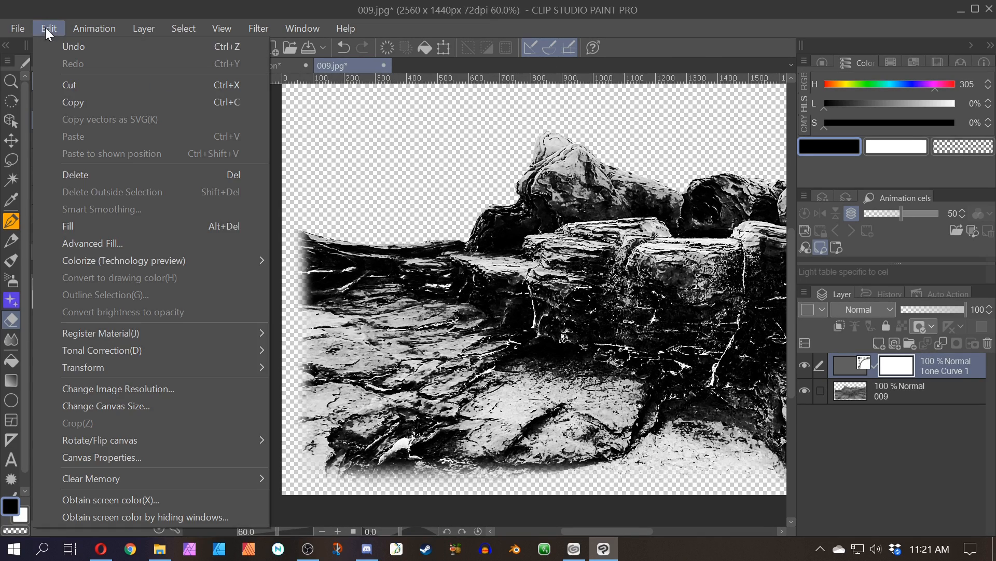
mouse_move(101, 335)
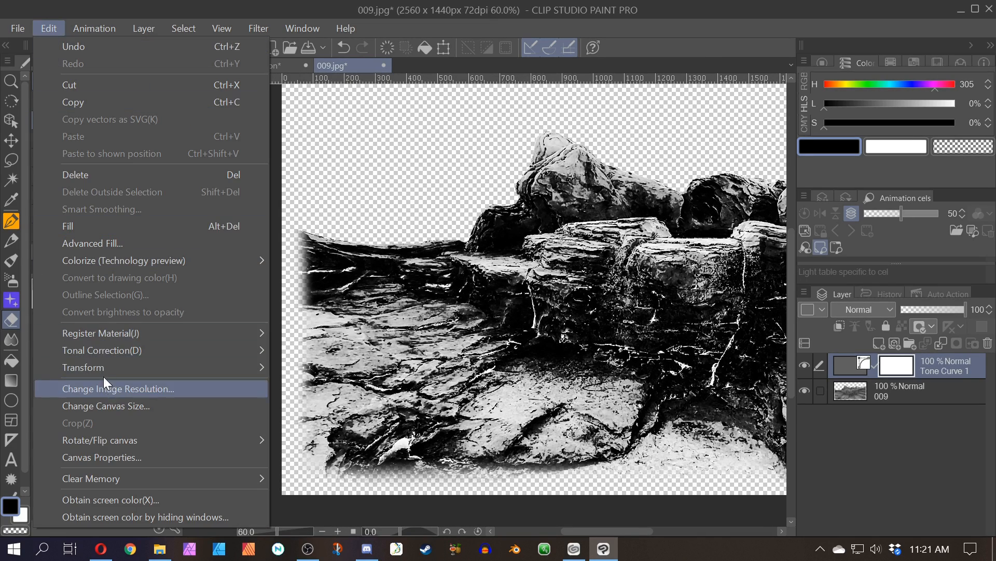
mouse_move(108, 251)
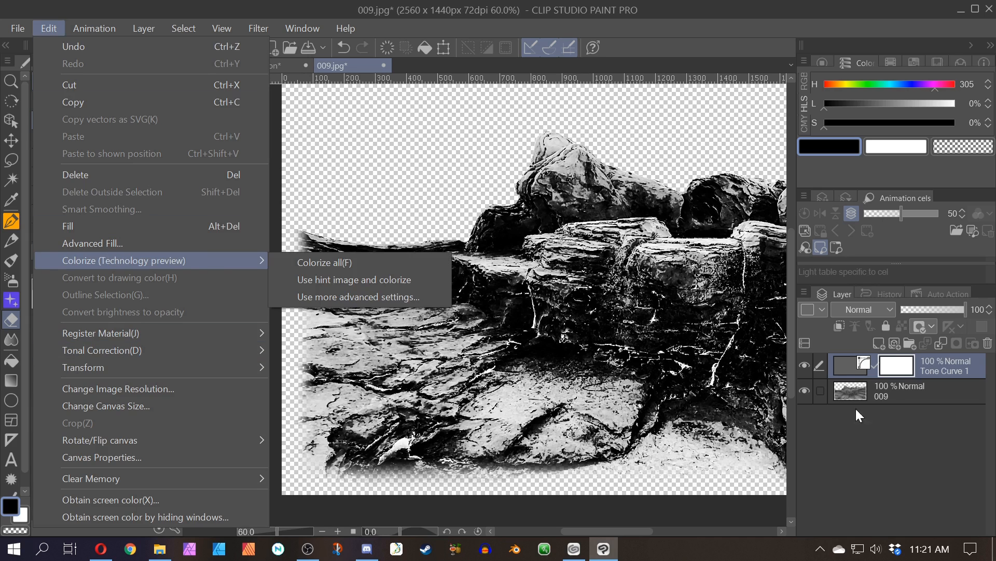
click(848, 368)
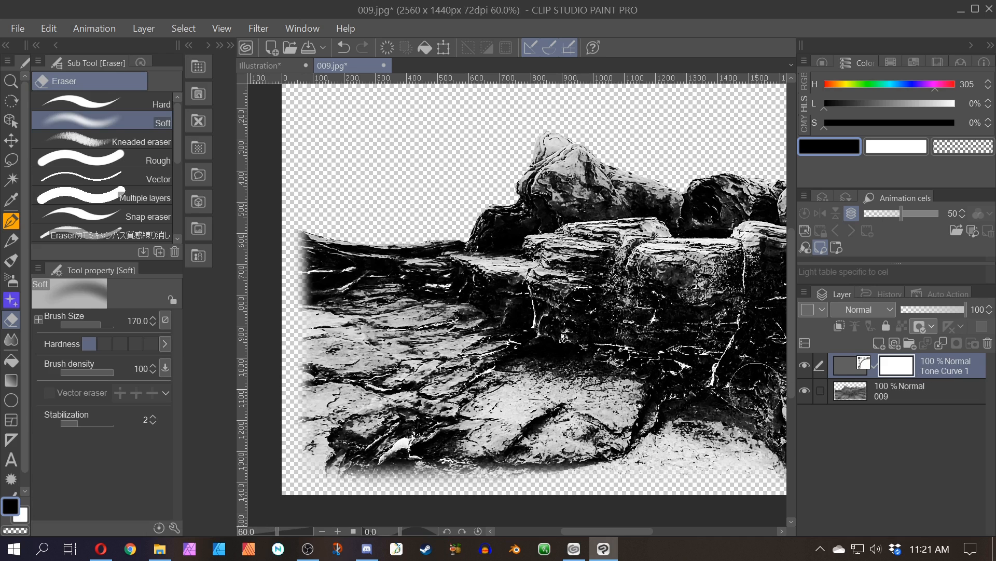
key(ctrl+e)
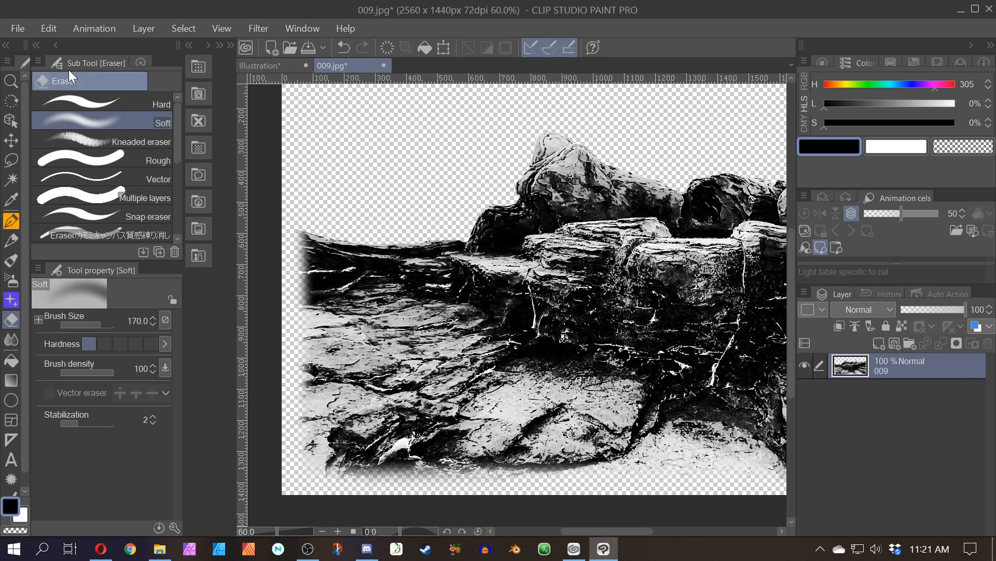
- Convert the rock layer's brightness to opacity and inspect the transparent highlights up close
click(49, 29)
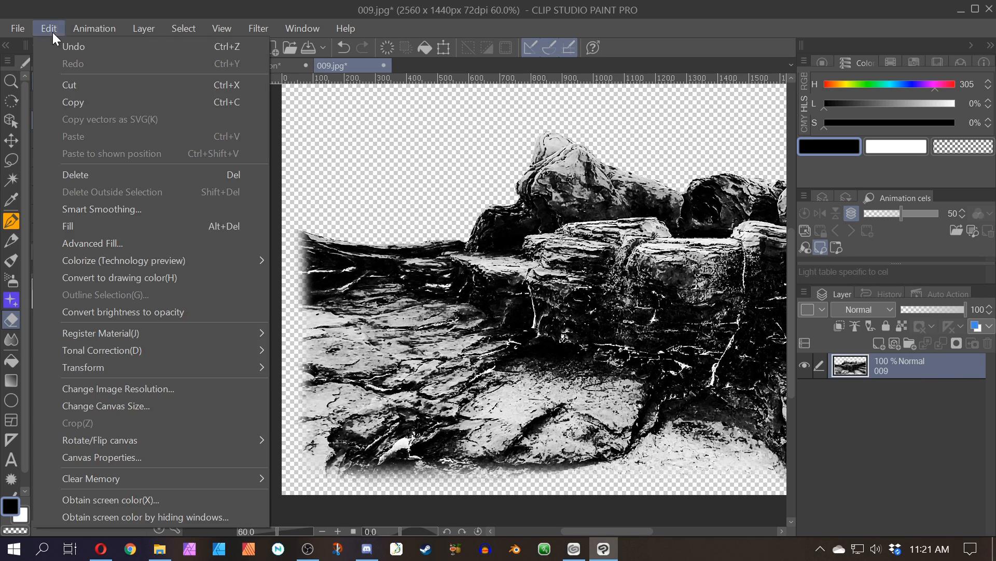
click(101, 315)
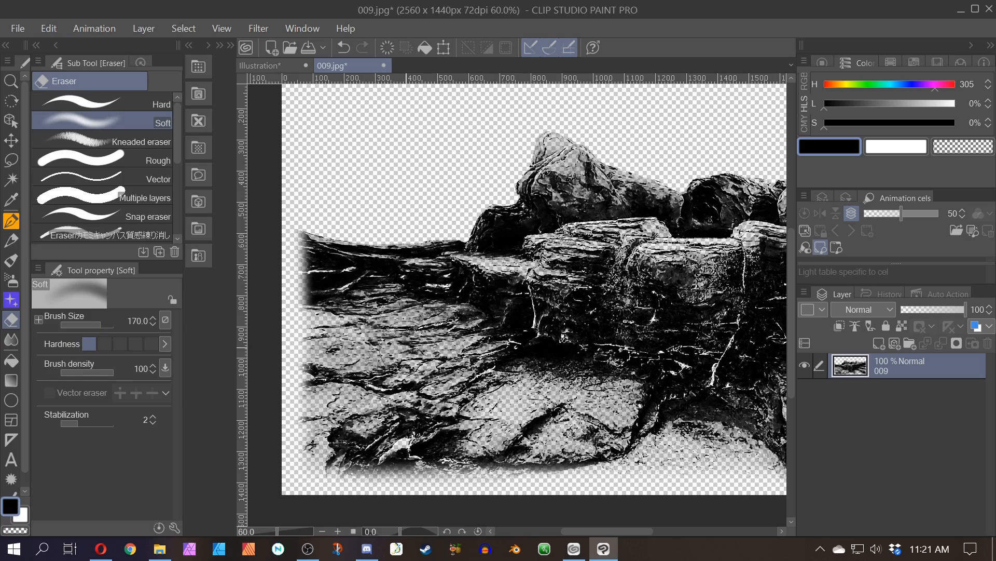
scroll(579, 383, up, 4)
drag(579, 383, 479, 214)
scroll(457, 332, up, 1)
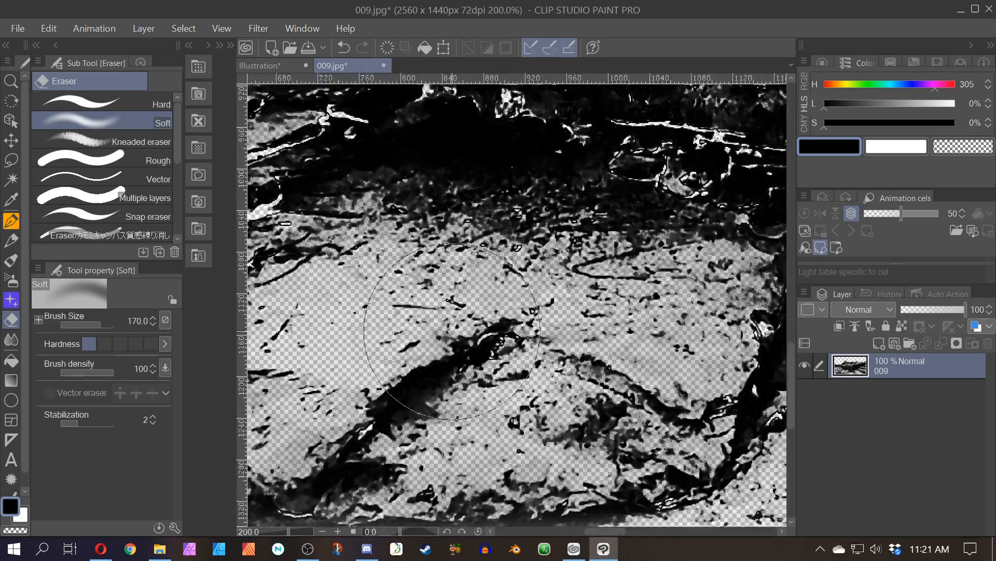
scroll(457, 332, down, 1)
- Add a new layer beneath layer 009 and set the drawing color to hue 0, luminosity 65%, saturation 100%
click(879, 346)
drag(862, 366, 843, 410)
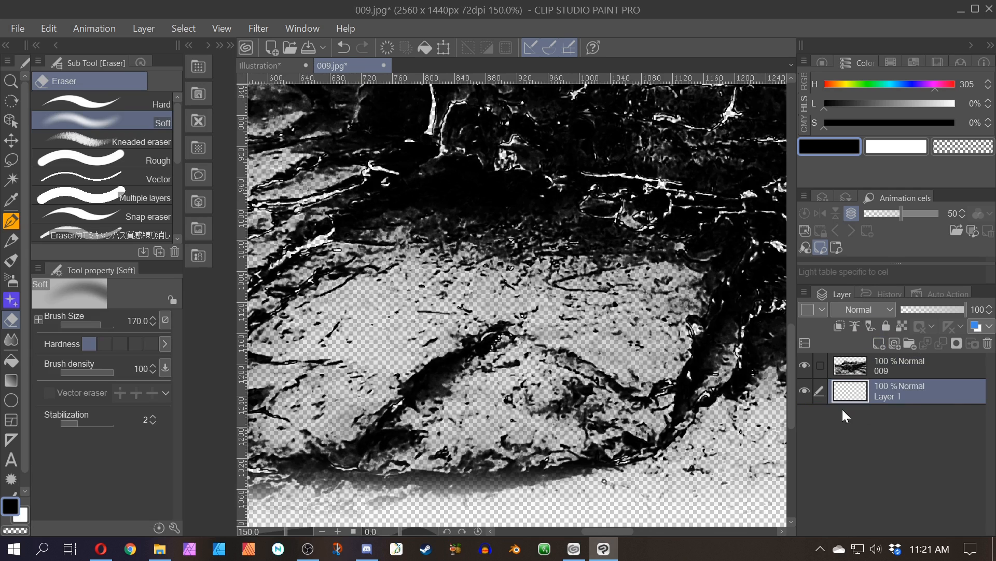
click(826, 86)
click(909, 103)
click(955, 123)
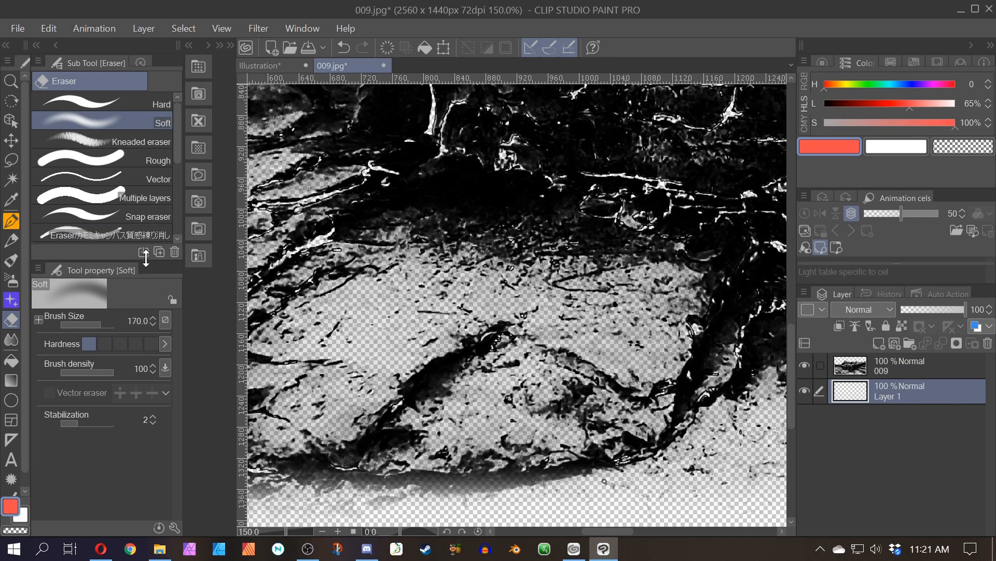
- Scribble red Navi pen loops beneath the rocks to test their transparency, and undo the scribble
click(10, 223)
mouse_move(442, 320)
mouse_down()
mouse_move(462, 403)
mouse_move(480, 400)
mouse_move(487, 391)
mouse_move(374, 364)
mouse_move(337, 415)
mouse_up()
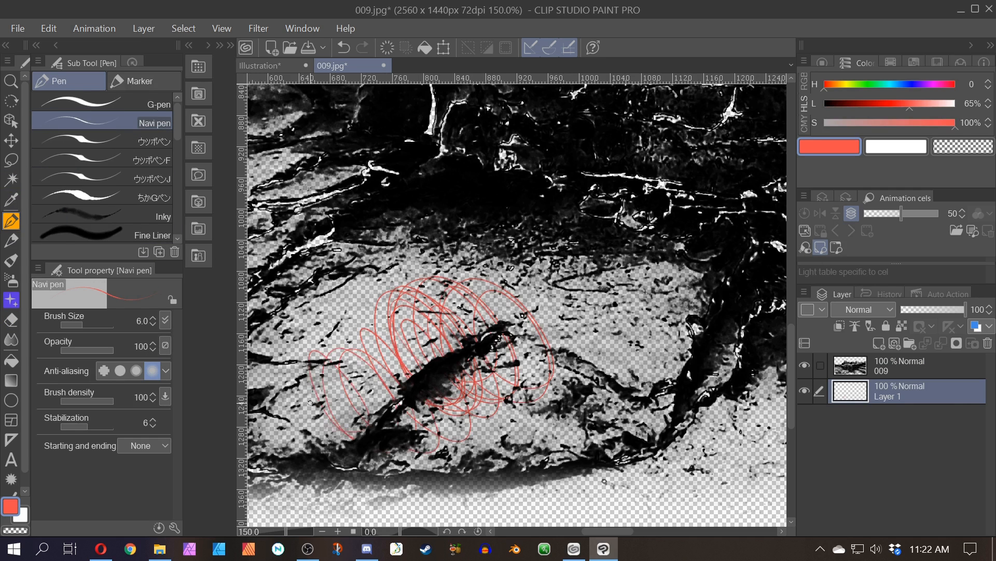
scroll(386, 372, down, 3)
key(ctrl+z)
scroll(517, 284, down, 2)
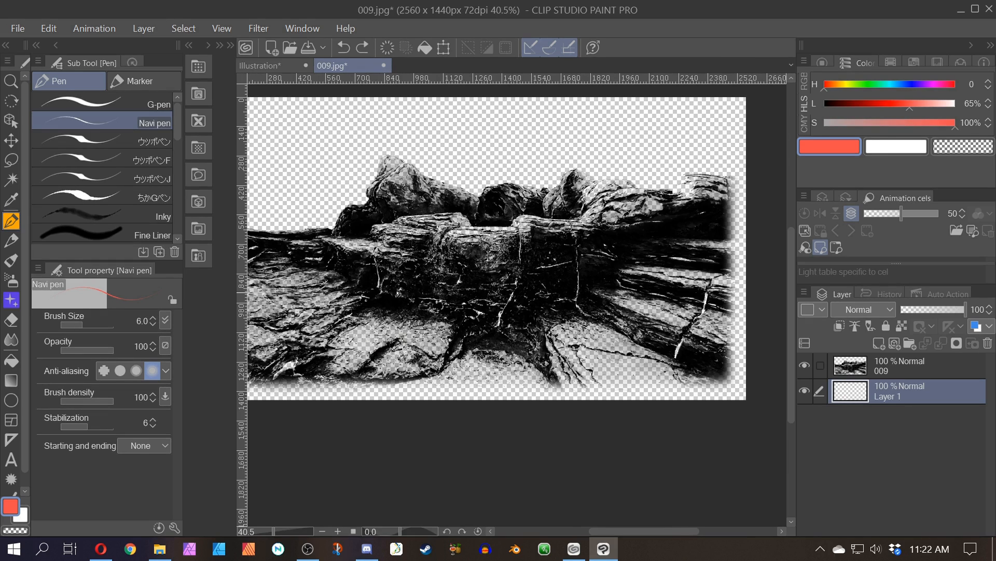
- Reset the drawing color to black and delete the empty test layer beneath the rocks
drag(910, 106, 822, 108)
click(824, 125)
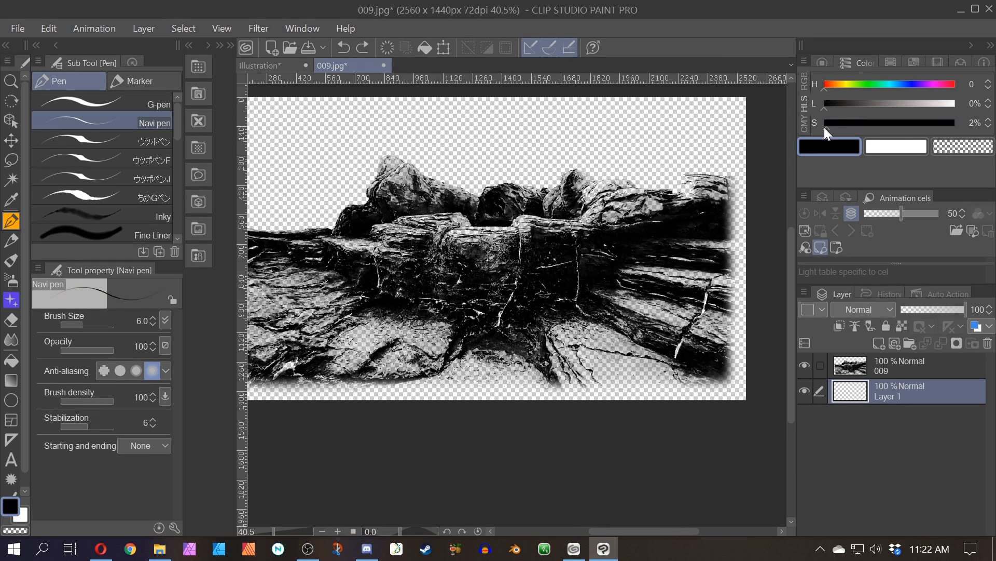
scroll(577, 347, up, 2)
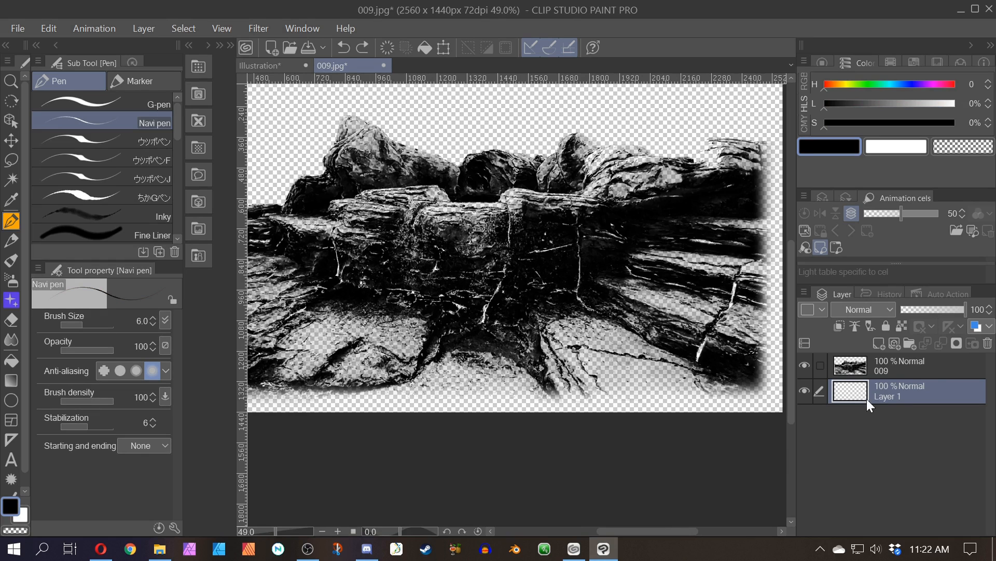
click(988, 343)
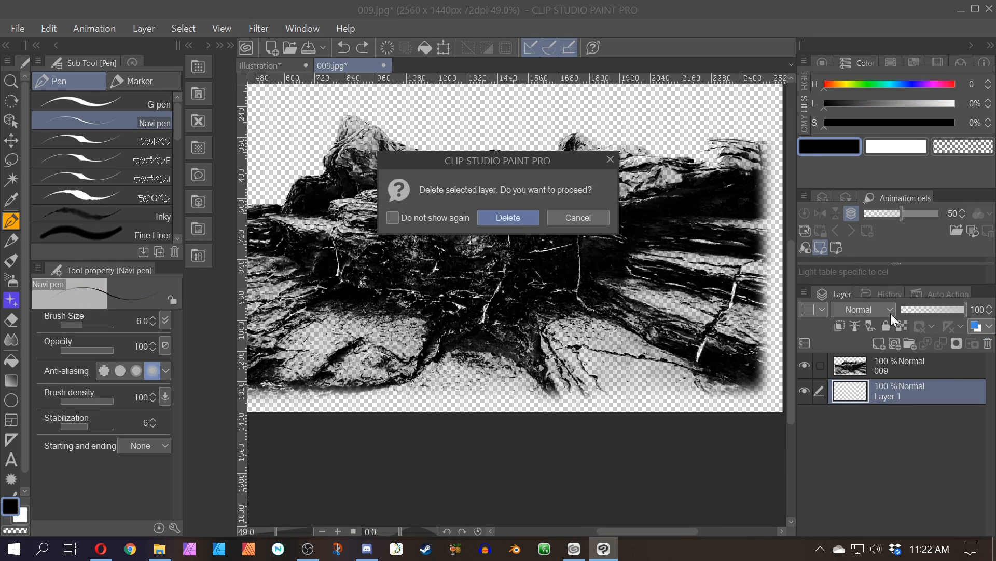
click(511, 218)
- Register the rock layer as image material 009, enabled for brush tip shape and saved under Image material > Brush
scroll(555, 299, down, 3)
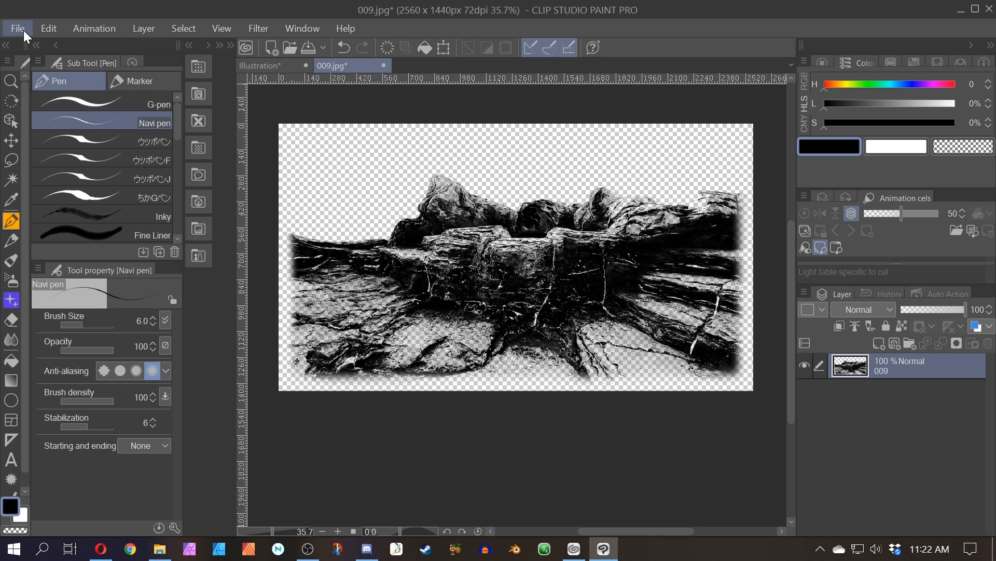
click(44, 29)
mouse_move(148, 333)
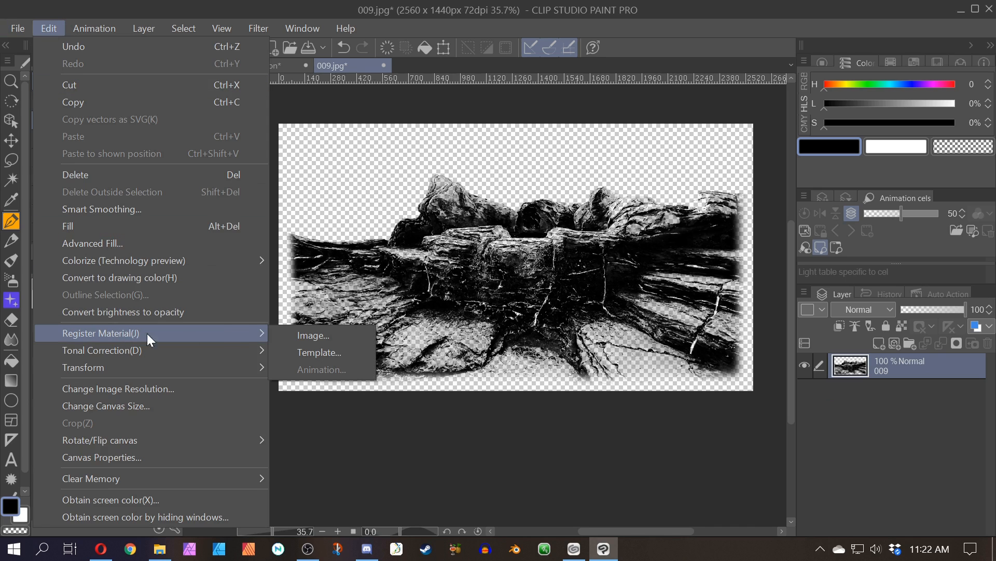
click(298, 331)
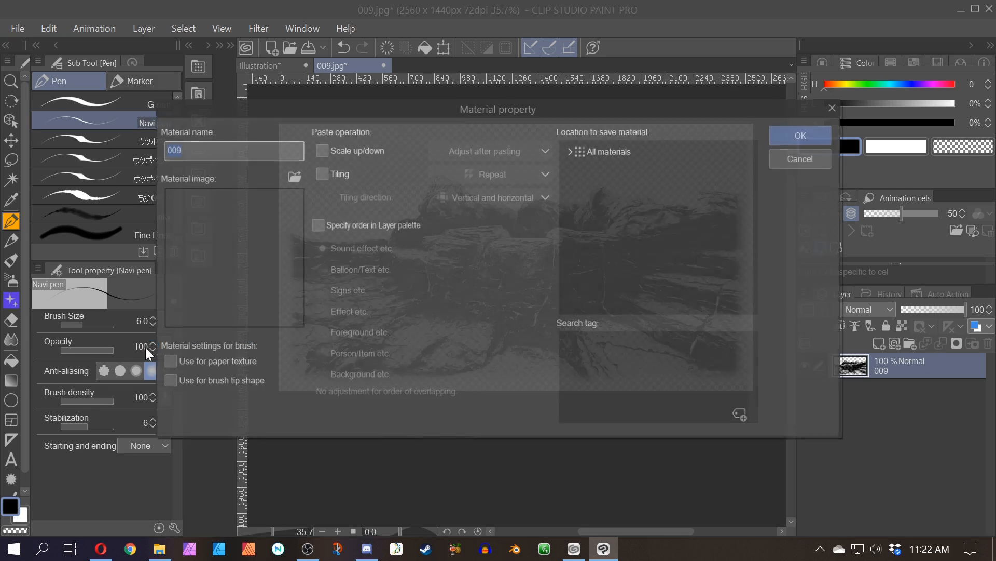
click(170, 381)
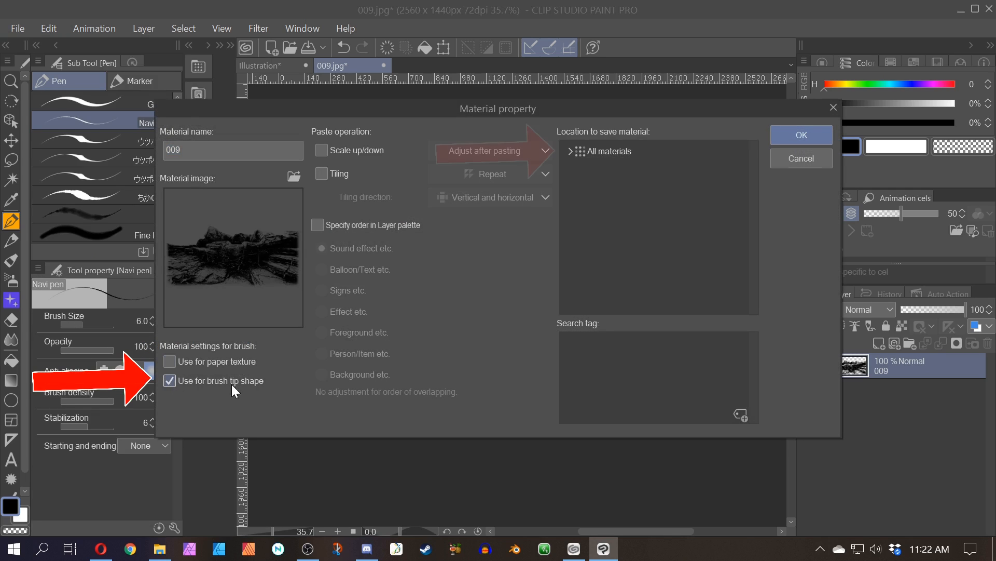
click(571, 150)
click(586, 231)
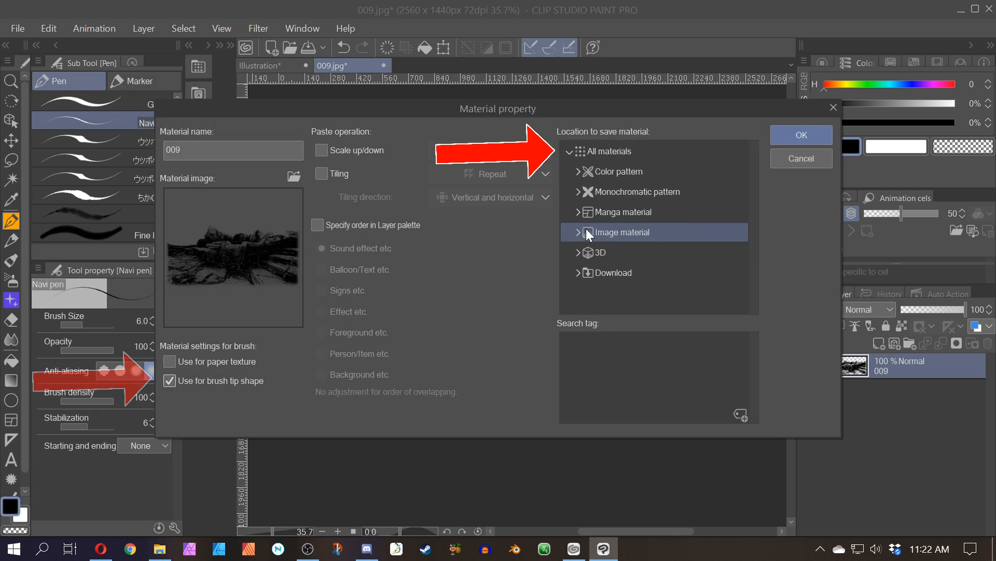
click(577, 233)
click(611, 292)
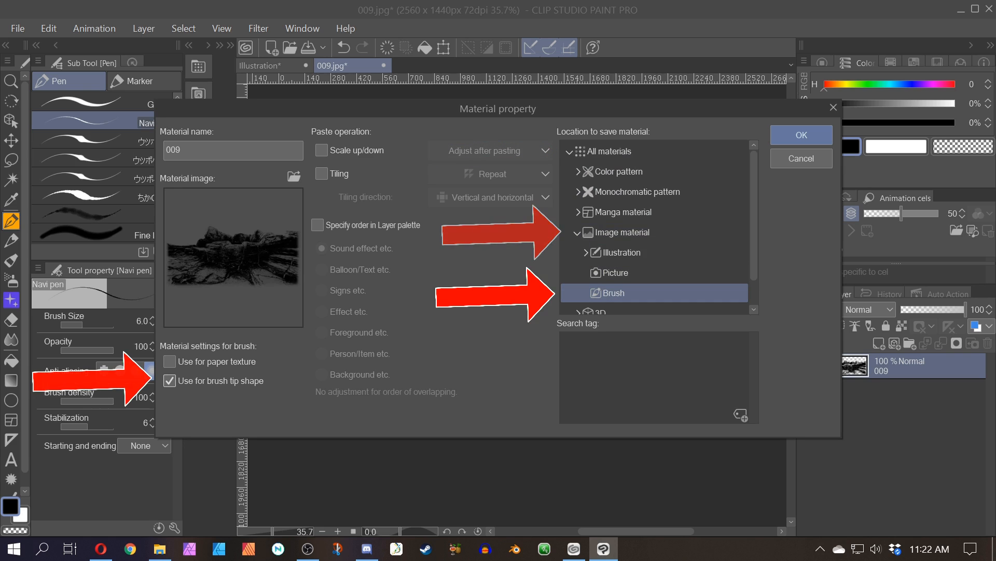
click(789, 135)
- Look through the pen sub tools and select Sponge strokes III v2
scroll(154, 214, down, 3)
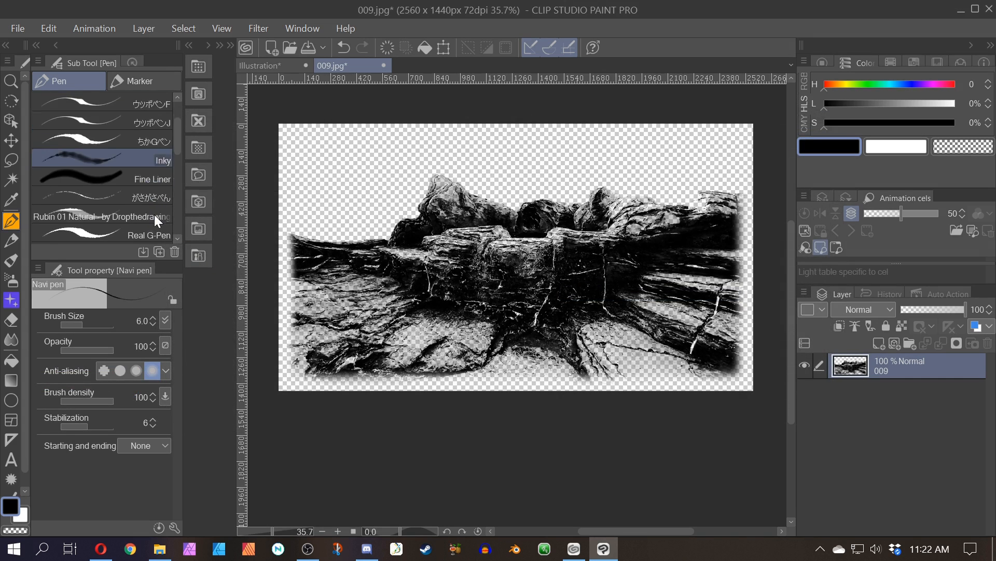
scroll(148, 219, down, 5)
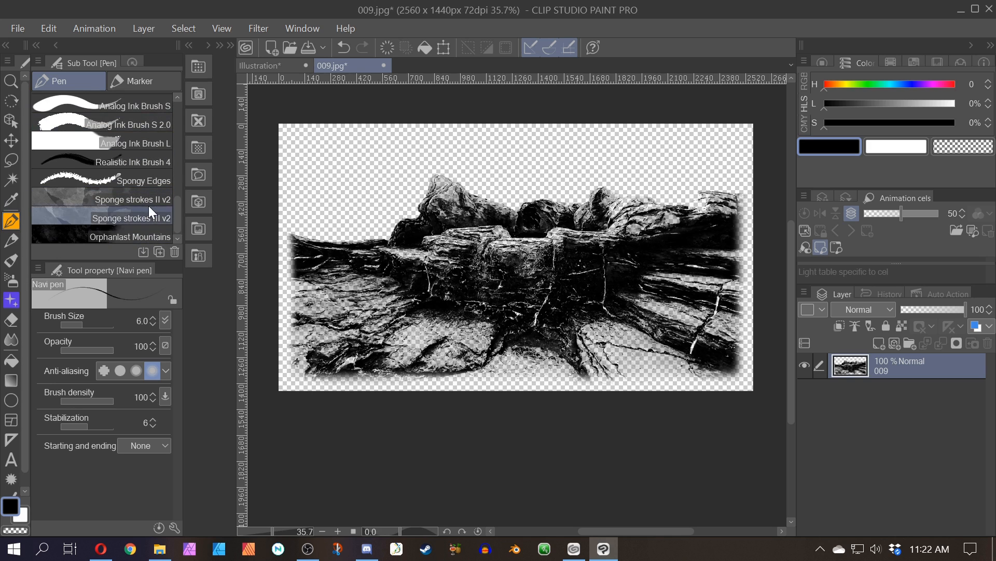
scroll(120, 199, up, 6)
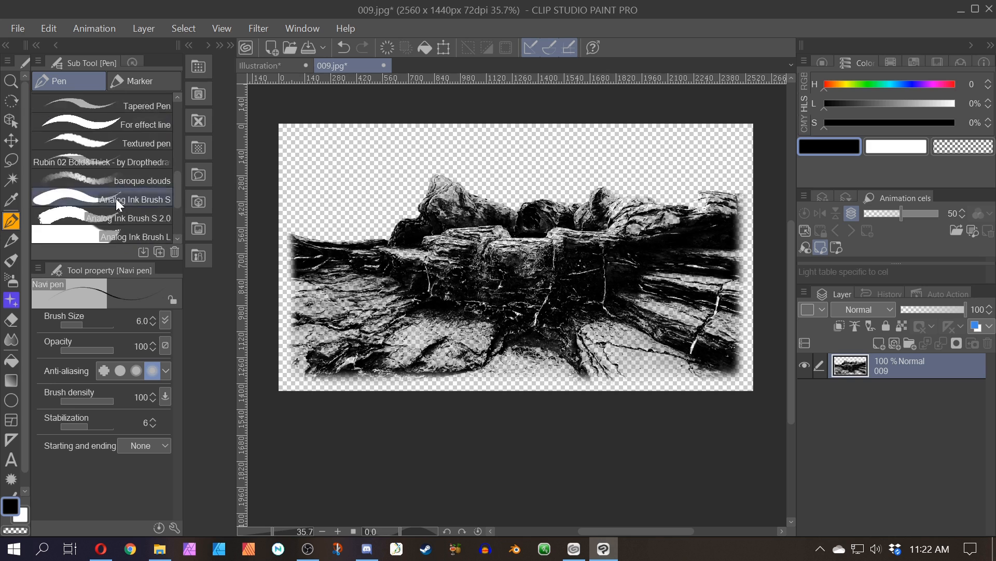
scroll(117, 198, down, 6)
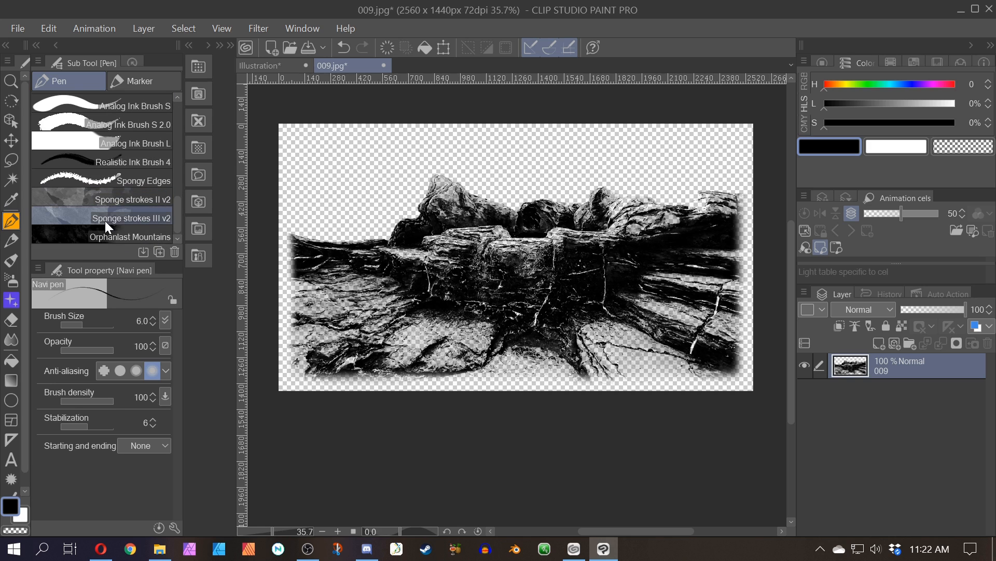
click(105, 219)
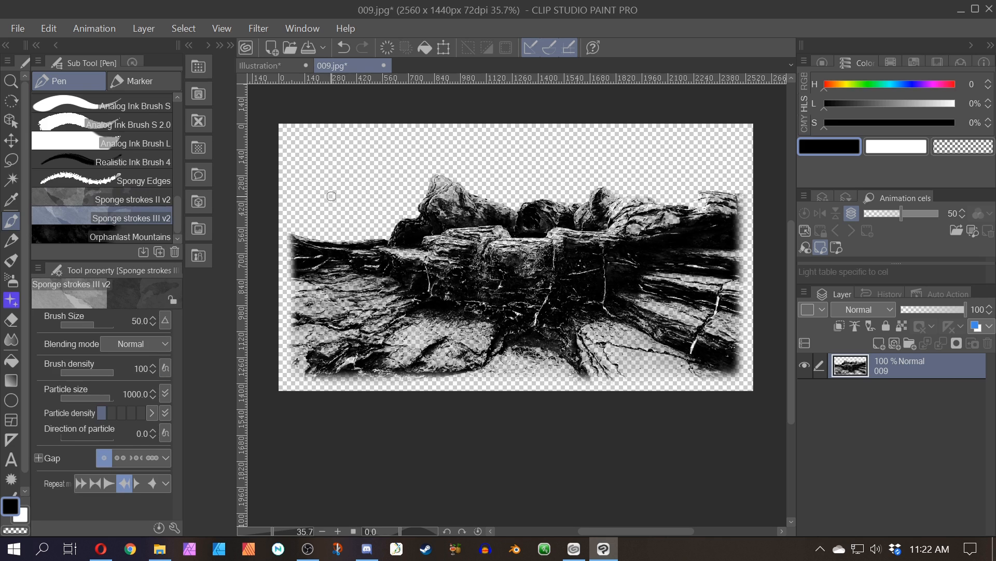
- Paint test strokes with Sponge strokes III v2 over the rocks, and undo them
mouse_move(339, 188)
mouse_down()
mouse_move(363, 171)
mouse_move(447, 156)
mouse_move(592, 156)
mouse_move(643, 243)
mouse_move(669, 185)
mouse_move(597, 363)
mouse_move(353, 301)
mouse_move(420, 166)
mouse_up()
key(ctrl+z)
key(ctrl+z)
key(ctrl+z)
key(ctrl+z)
key(ctrl+z)
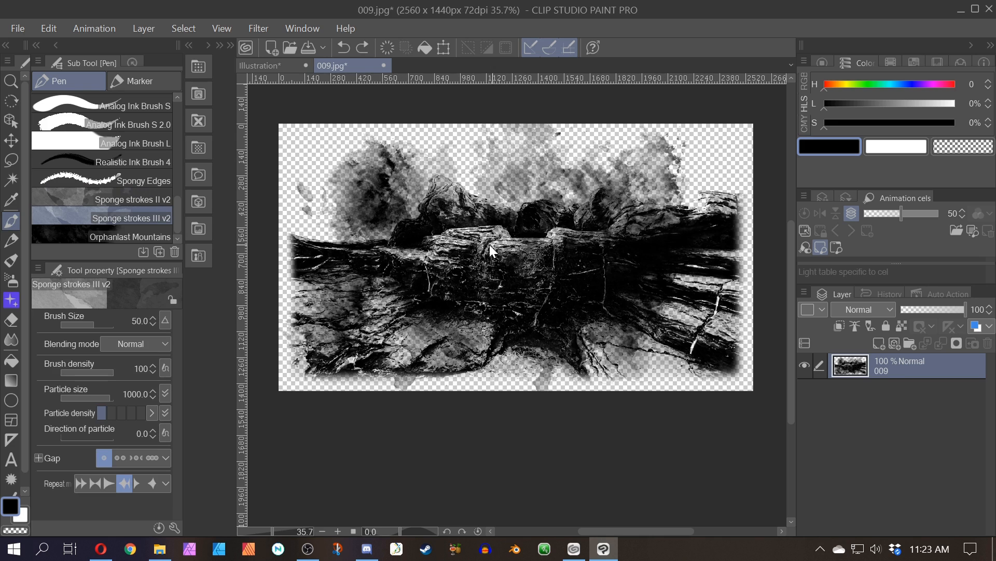
key(ctrl+z)
key(ctrl+z)
key(ctrl+z)
key(ctrl+z)
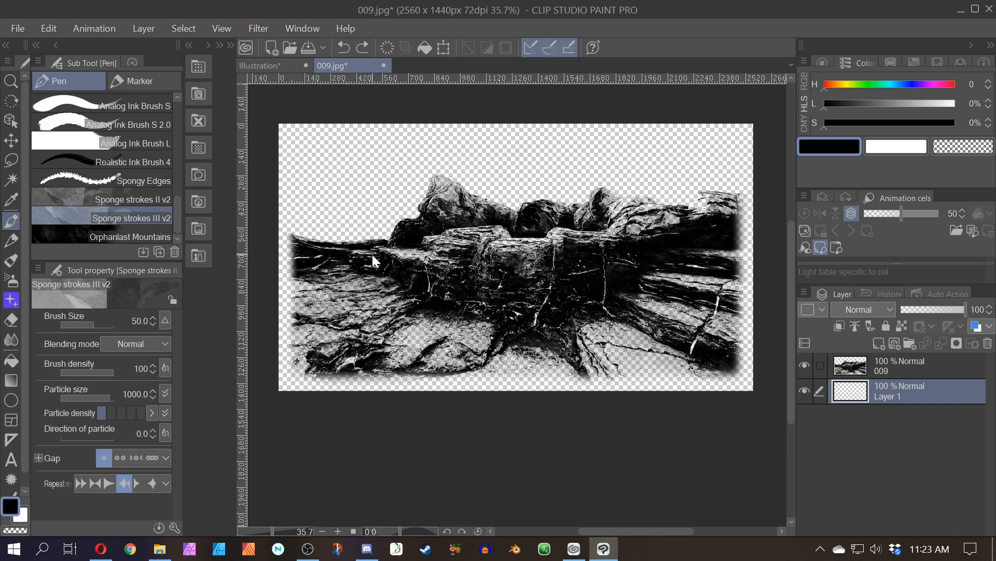
- Duplicate the Sponge strokes III v2 sub tool under the name Test, and switch to the Illustration canvas
right_click(113, 219)
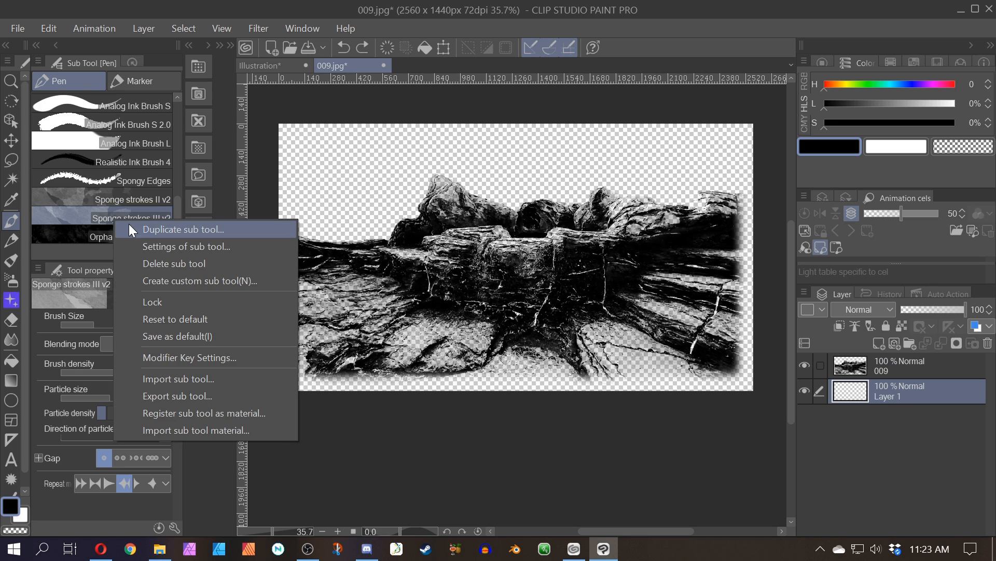
click(144, 233)
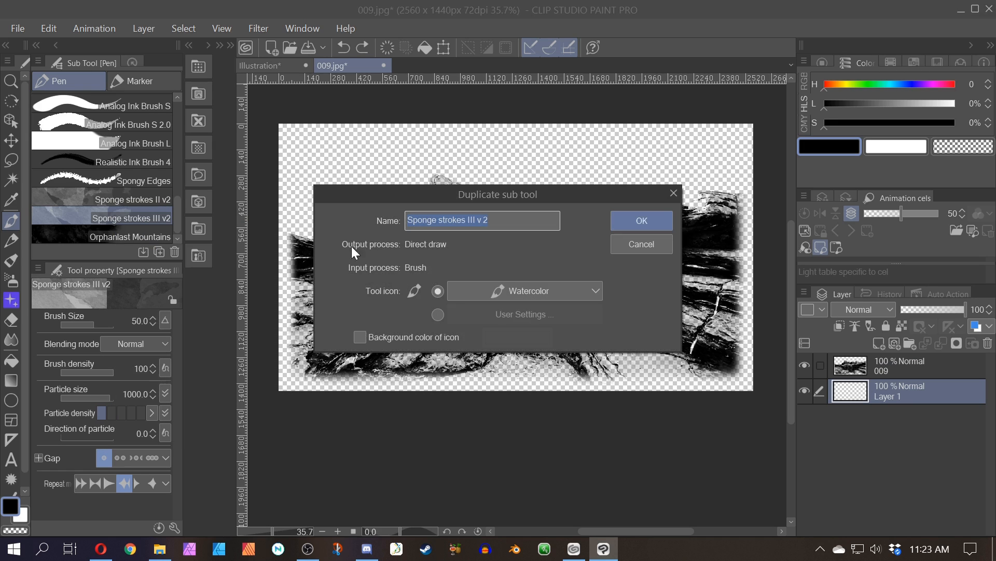
text(Test)
key(Return)
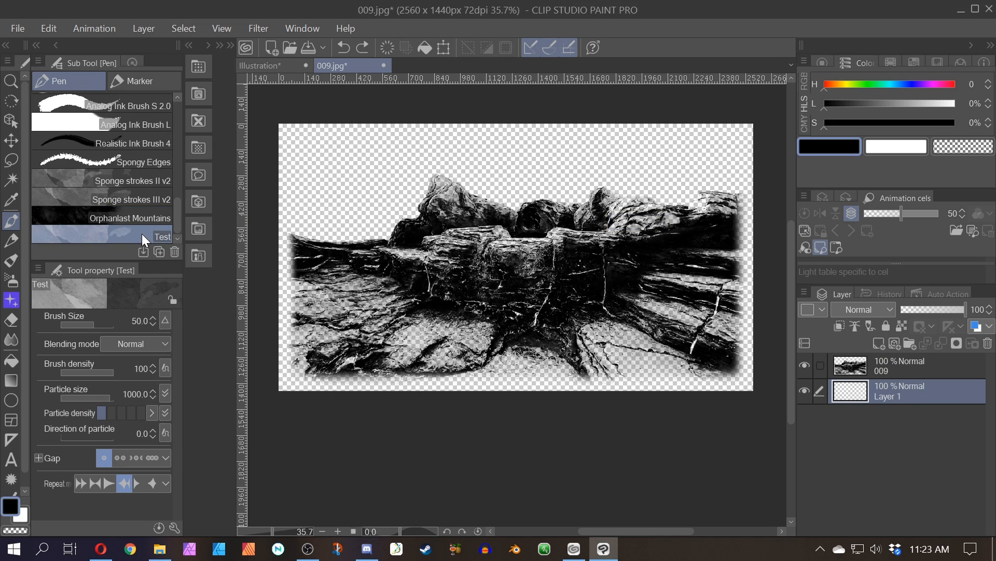
click(260, 66)
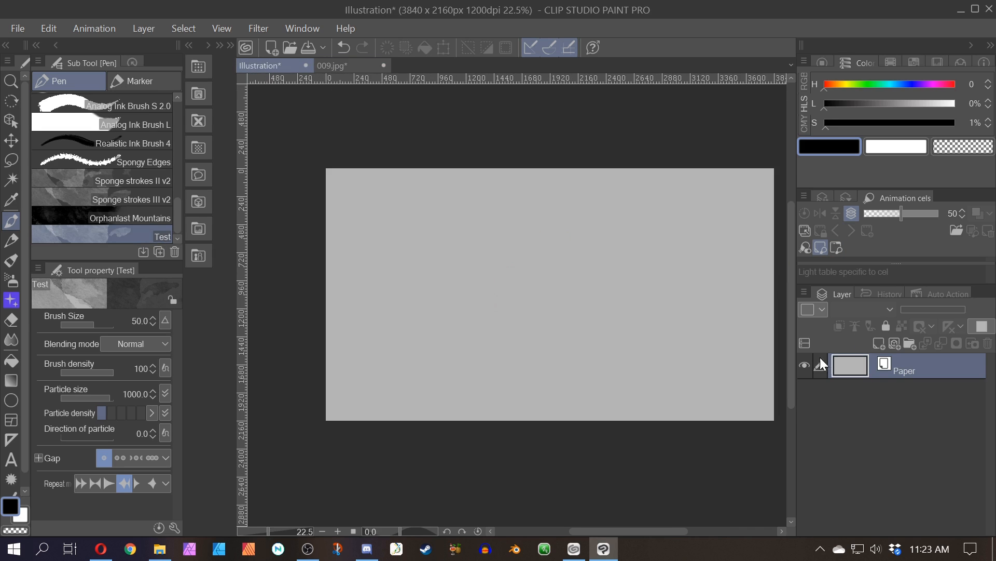
- Add a layer above the paper, try a stroke with the Test brush, and undo both the stroke and the layer
click(878, 343)
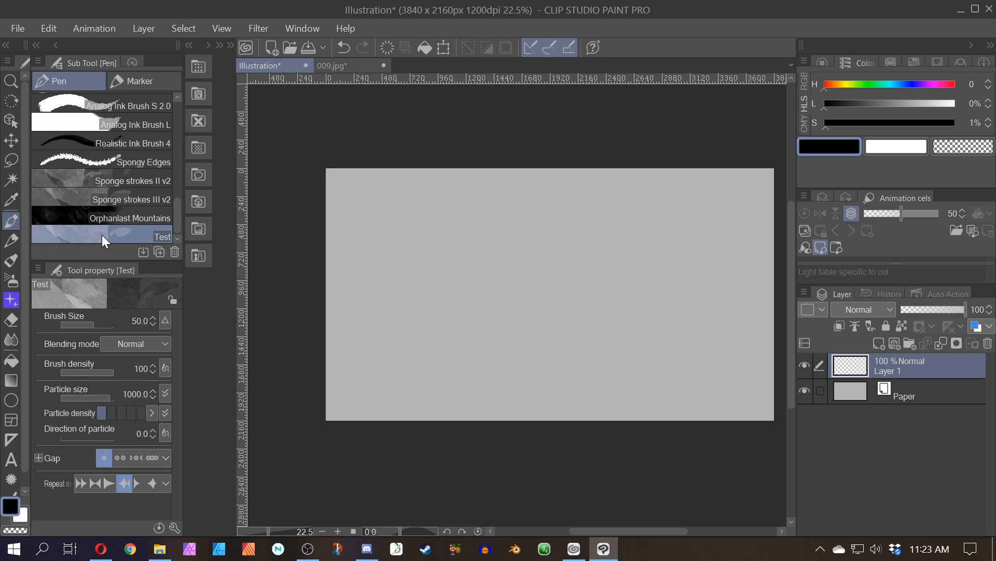
mouse_move(487, 252)
mouse_down()
mouse_move(484, 277)
mouse_move(632, 278)
mouse_move(680, 295)
mouse_move(661, 297)
mouse_move(652, 254)
mouse_move(508, 307)
mouse_move(406, 326)
mouse_move(363, 312)
mouse_up()
key(ctrl+z)
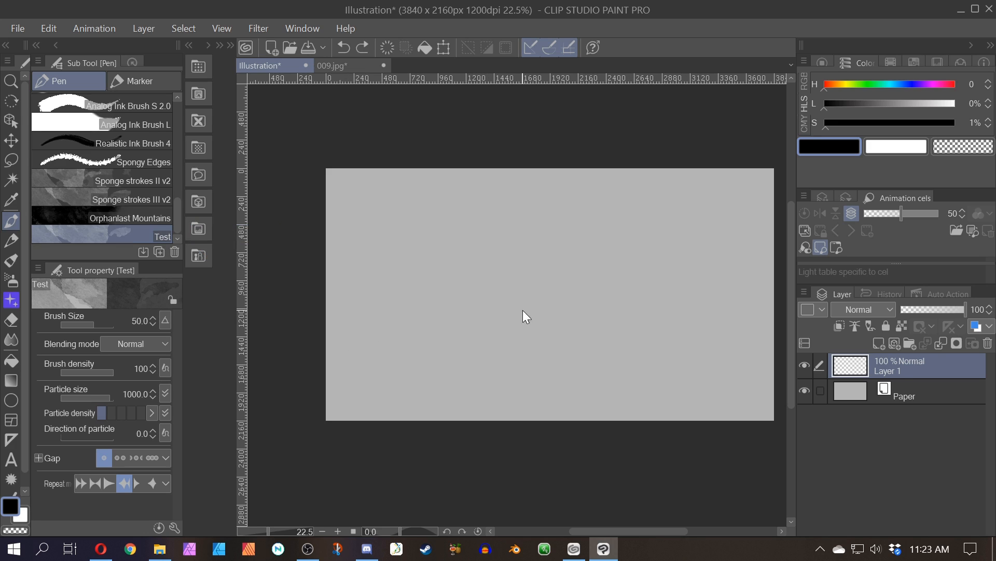
key(ctrl+z)
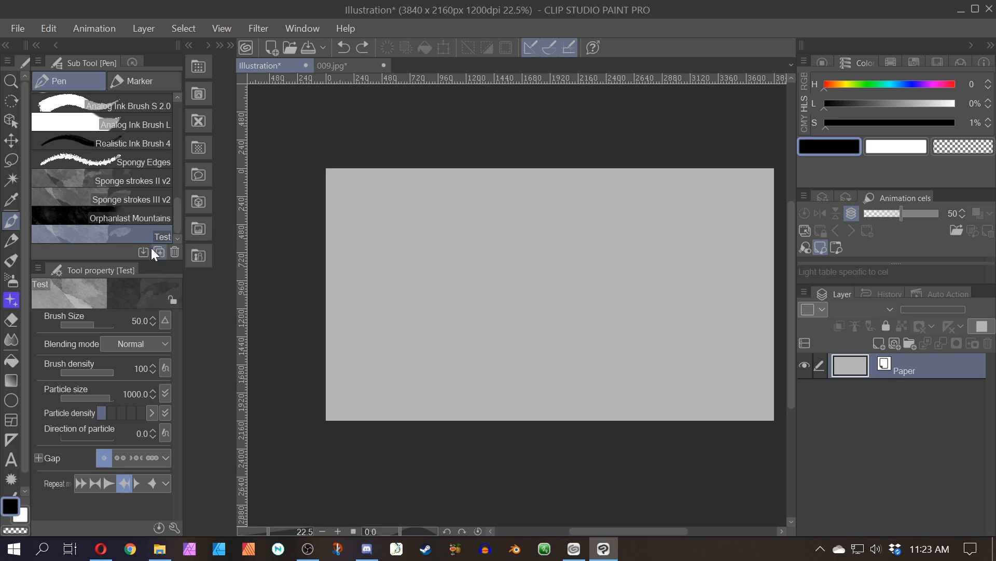
- Delete all existing brush tip shapes from the Test sub tool's detailed brush tip settings
click(176, 528)
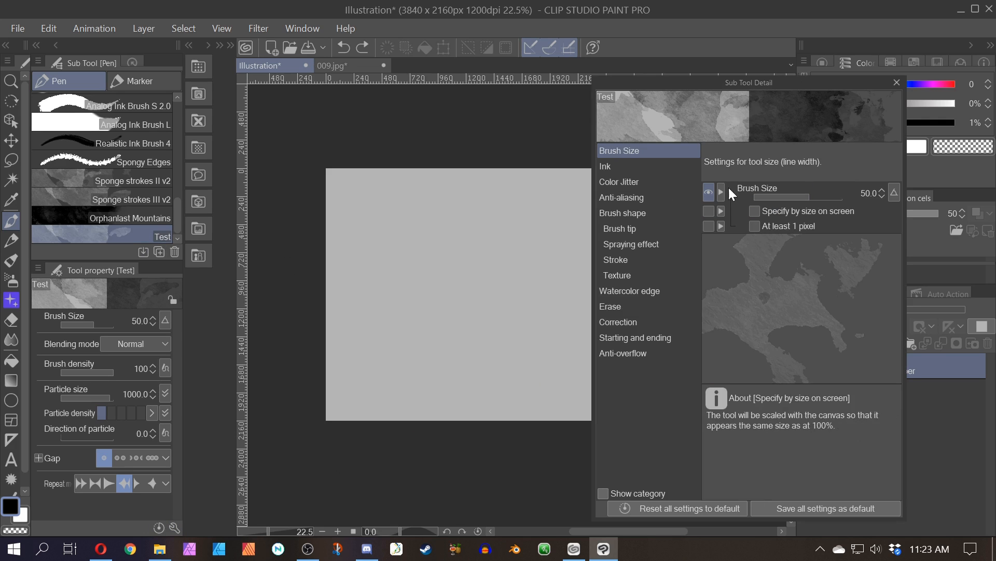
click(643, 213)
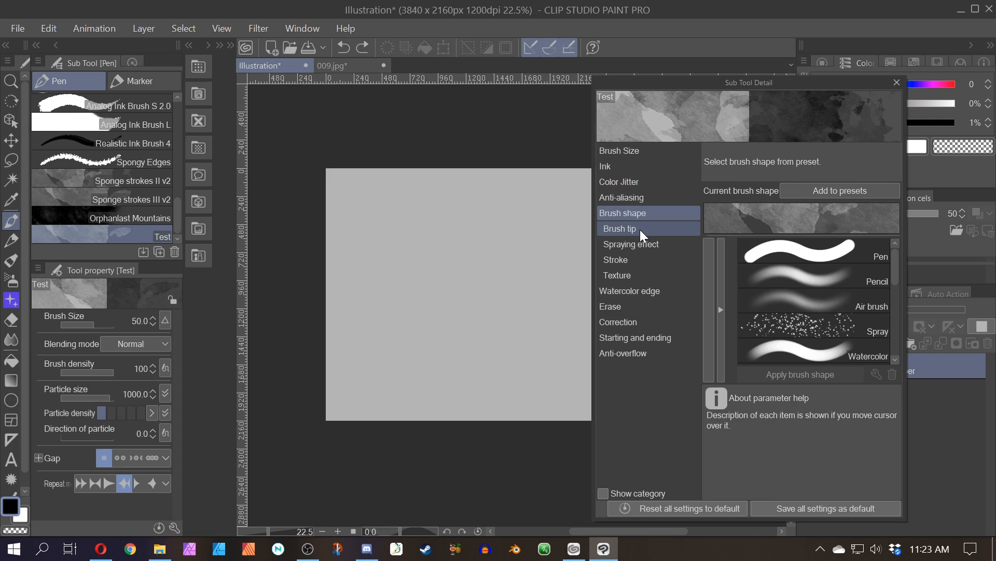
click(640, 229)
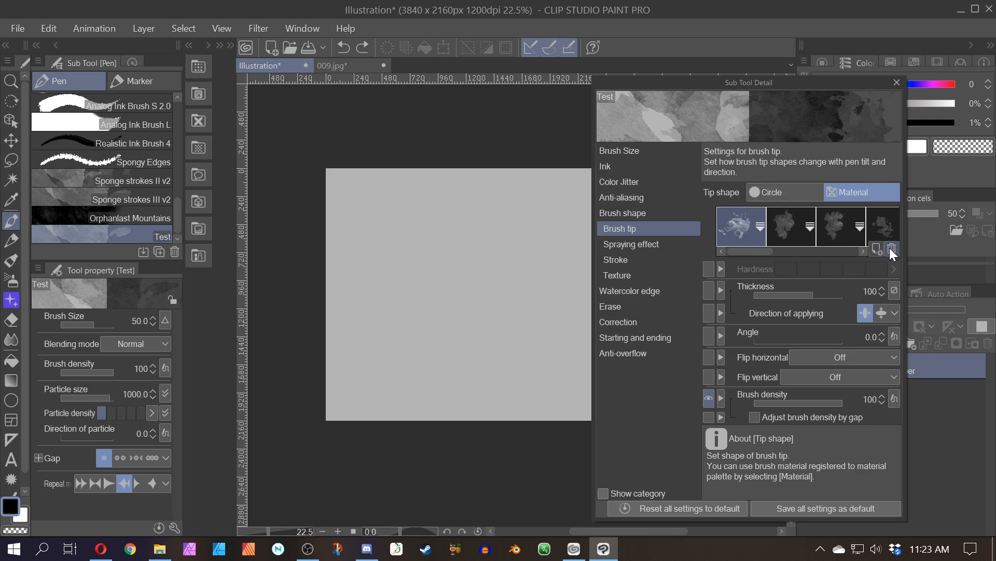
click(891, 251)
click(545, 221)
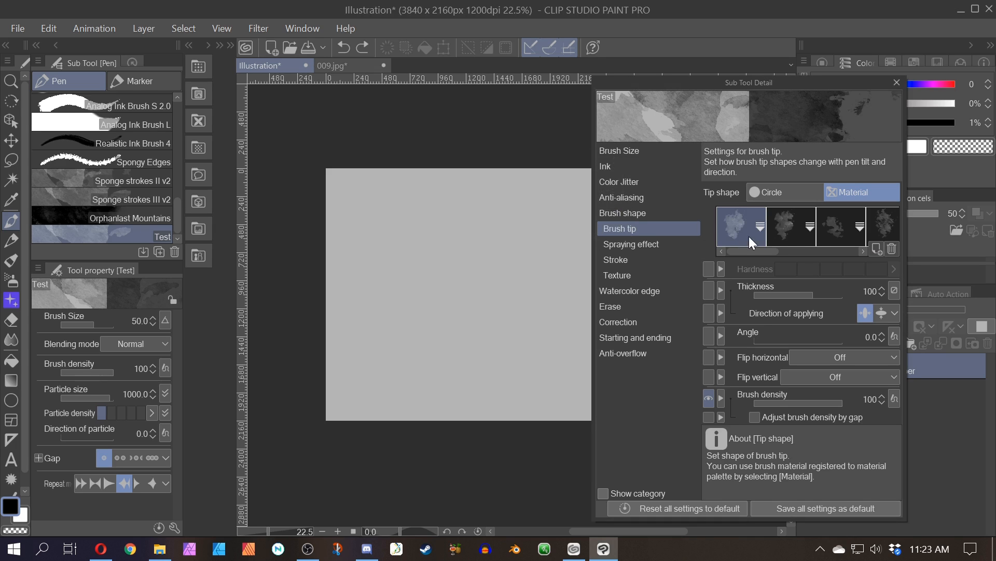
click(892, 251)
click(507, 215)
click(893, 250)
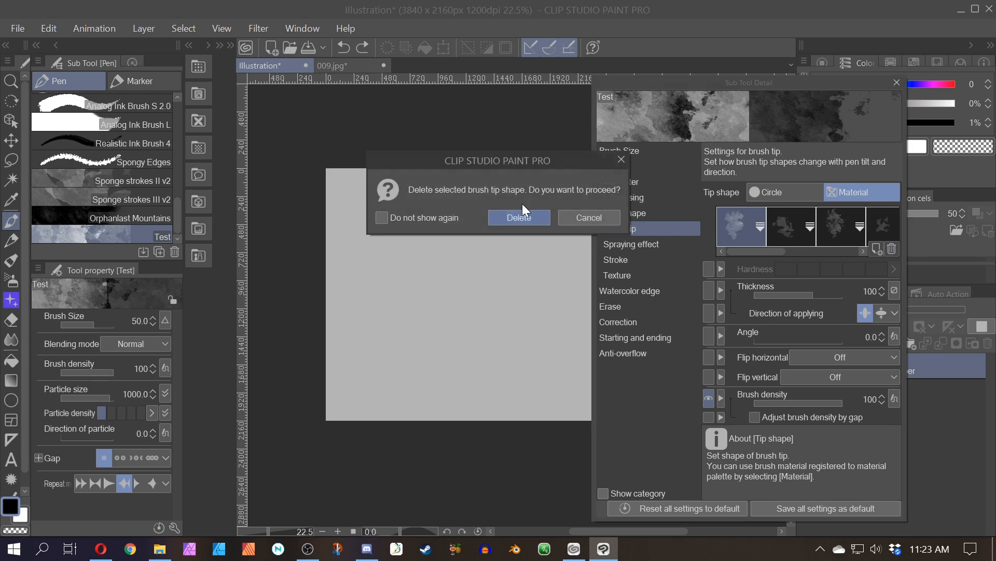
click(520, 217)
click(892, 249)
click(514, 217)
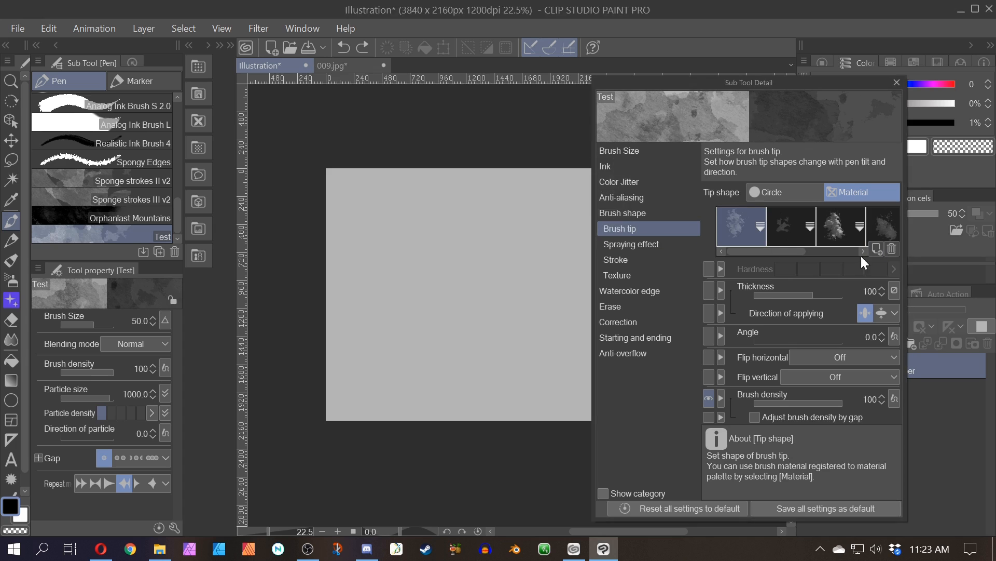
click(893, 250)
click(519, 217)
click(892, 250)
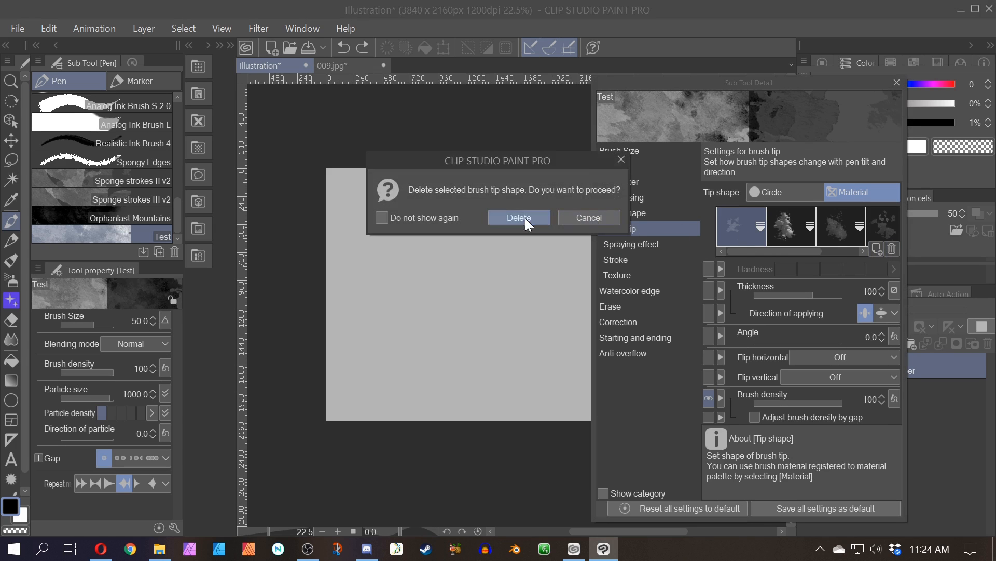
click(519, 216)
click(892, 250)
click(519, 217)
click(892, 250)
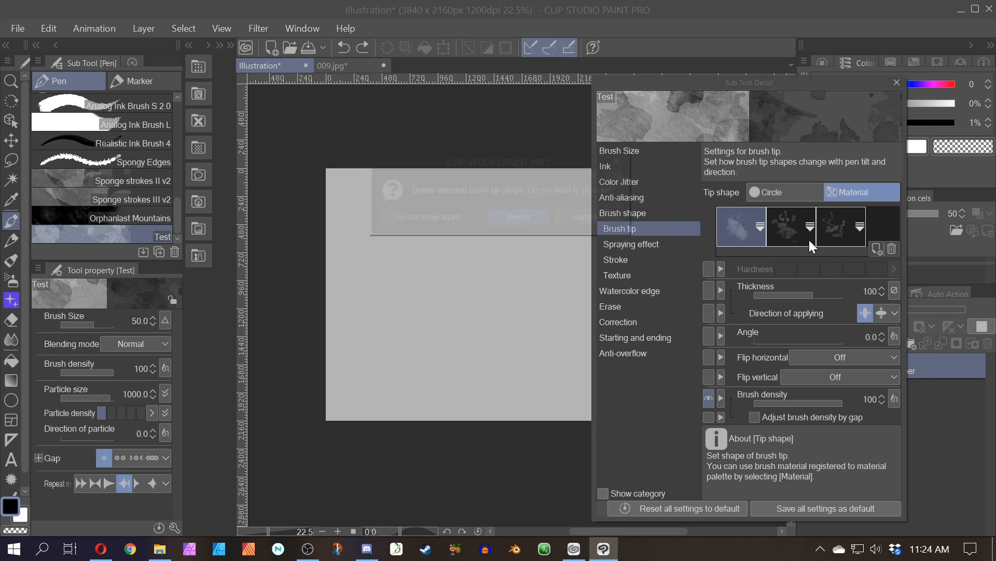
click(519, 217)
click(892, 249)
click(518, 217)
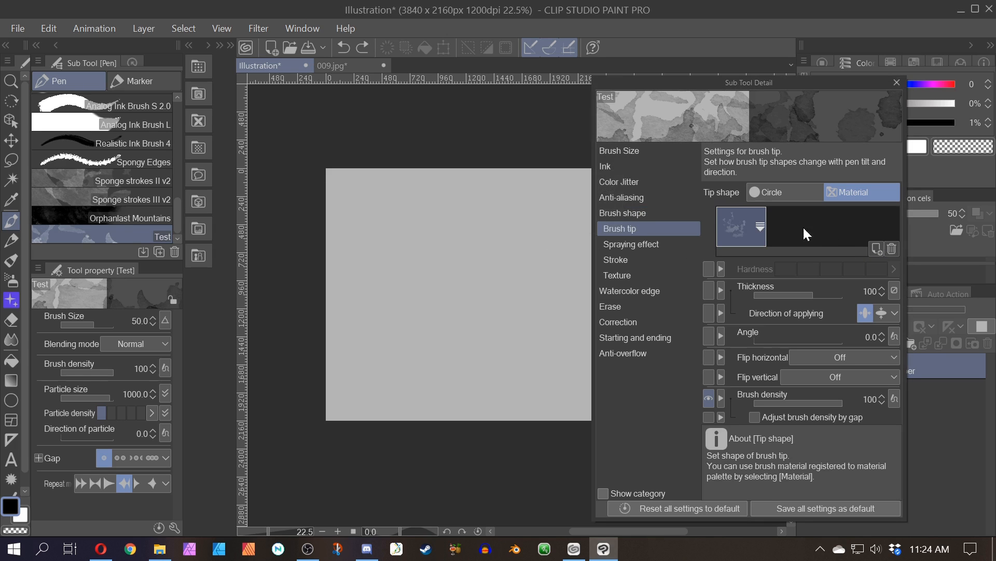
click(892, 249)
click(519, 217)
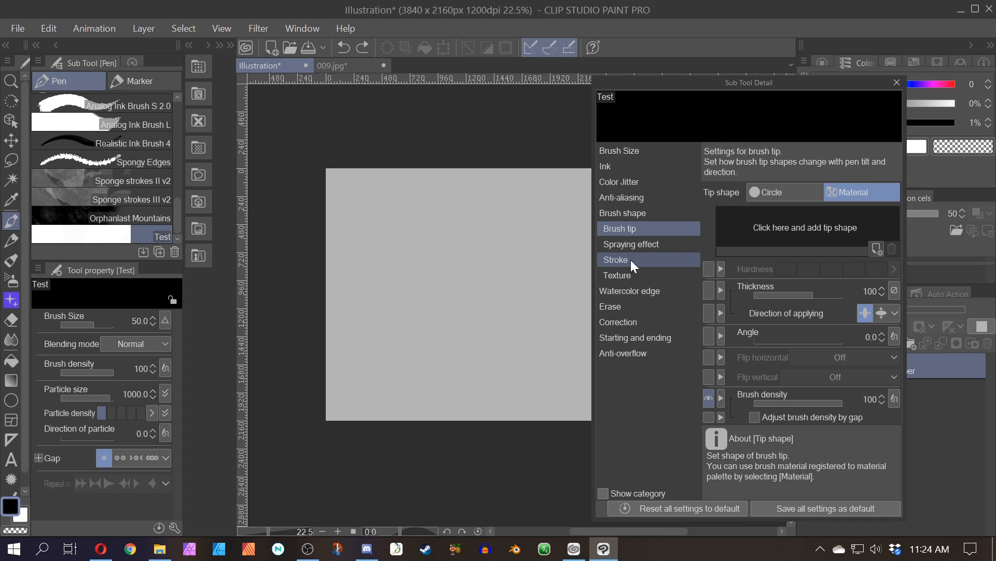
- Add the registered rock material 009 as the Test brush's tip shape
click(876, 249)
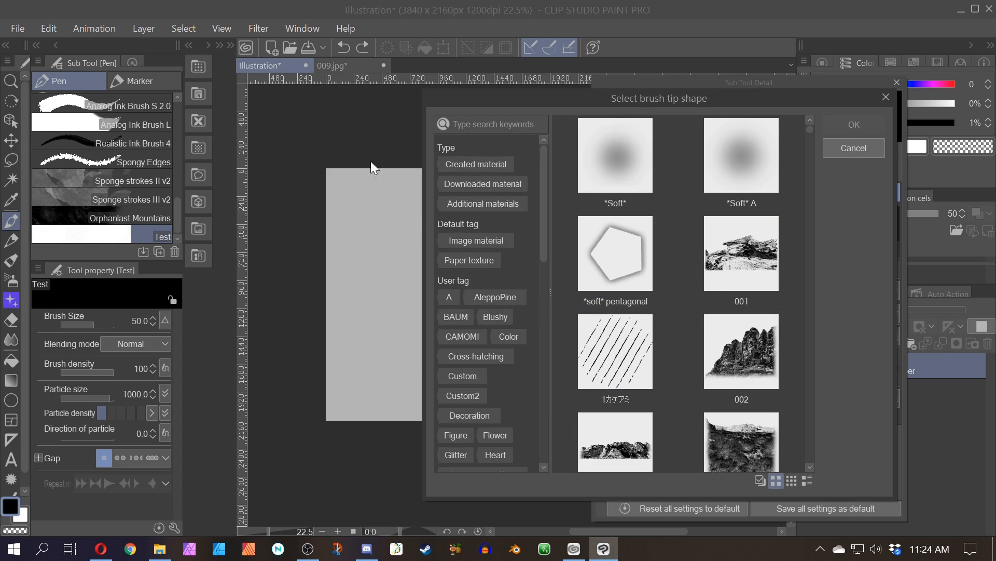
scroll(738, 369, down, 3)
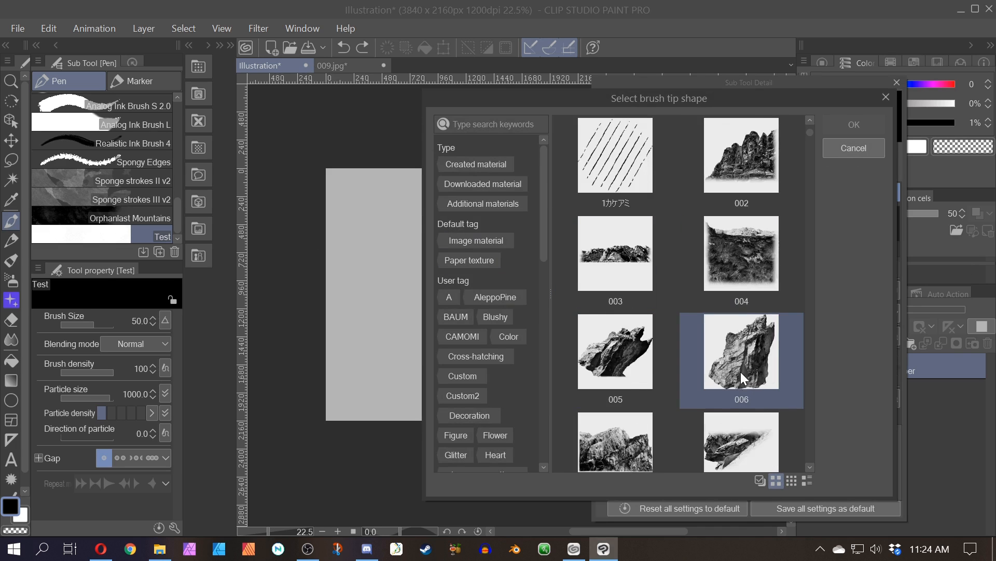
scroll(740, 371, down, 1)
double_click(600, 360)
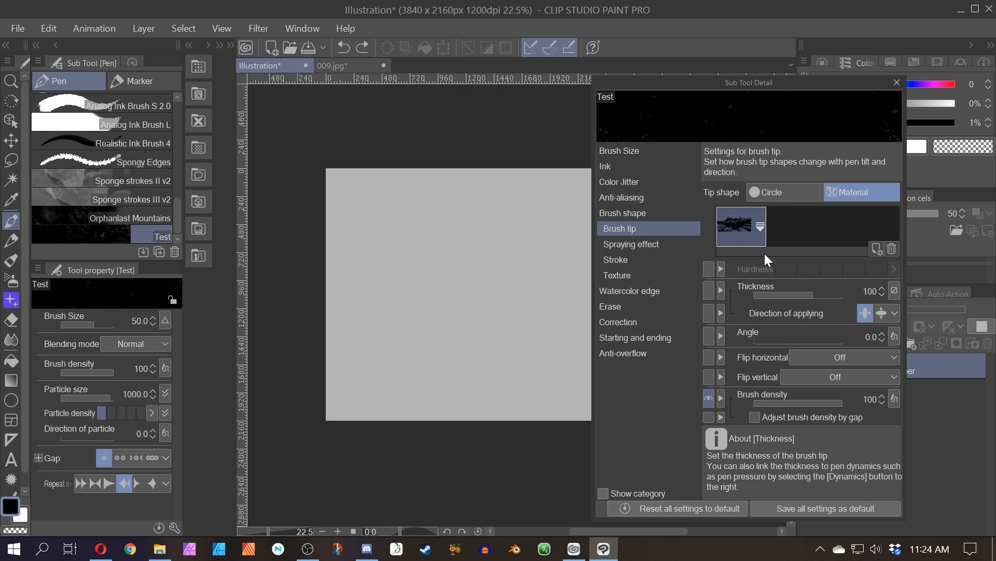
- Add a new layer above the paper and stamp the rock tip once near the middle of the canvas
scroll(488, 296, down, 5)
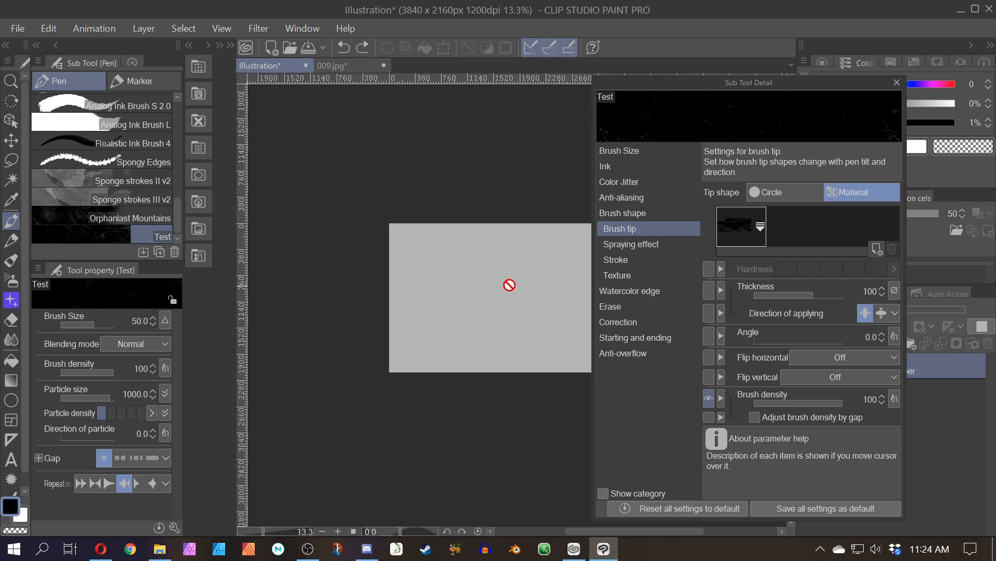
click(881, 343)
mouse_move(758, 83)
mouse_down()
mouse_move(548, 60)
mouse_move(765, 82)
mouse_up()
scroll(545, 294, up, 4)
click(413, 275)
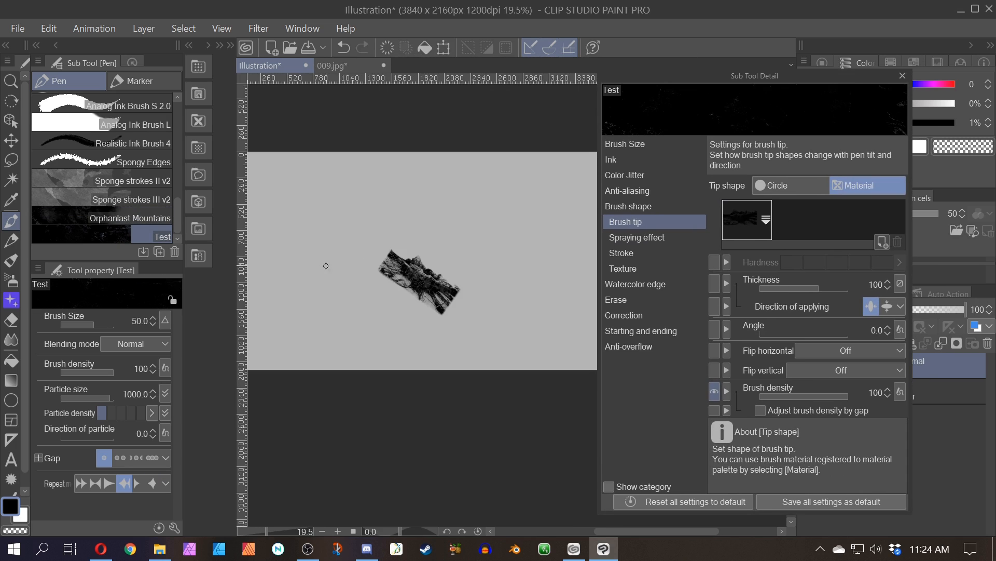
- Stamp the rock tip in several places across the canvas at brush size 250 and undo the stamps
click(325, 264)
click(524, 273)
click(439, 238)
click(334, 194)
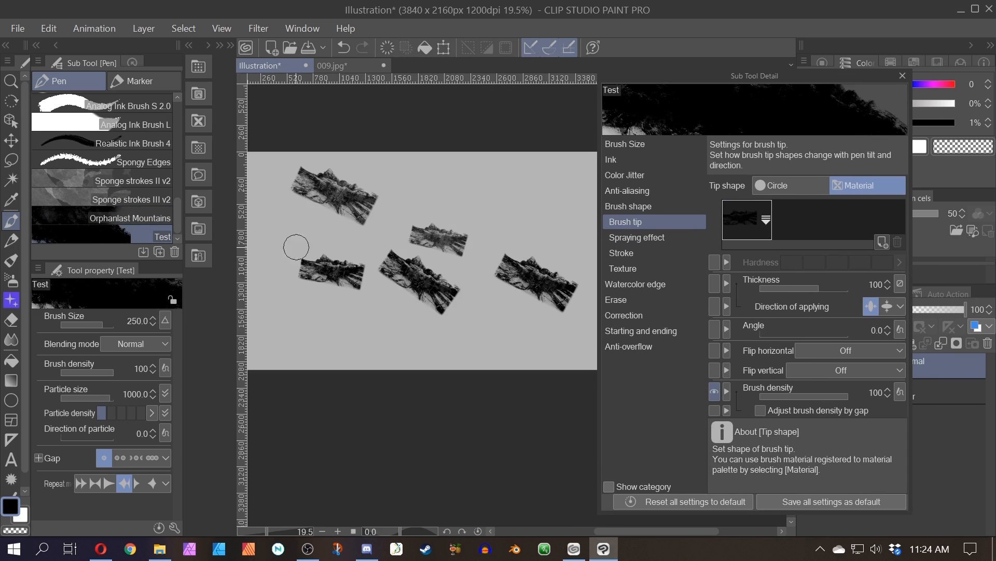
click(285, 262)
click(515, 227)
click(331, 342)
scroll(383, 309, up, 1)
key(ctrl+z)
key(ctrl+z)
key(ctrl+z)
key(ctrl+z)
key(ctrl+z)
key(ctrl+z)
key(ctrl+z)
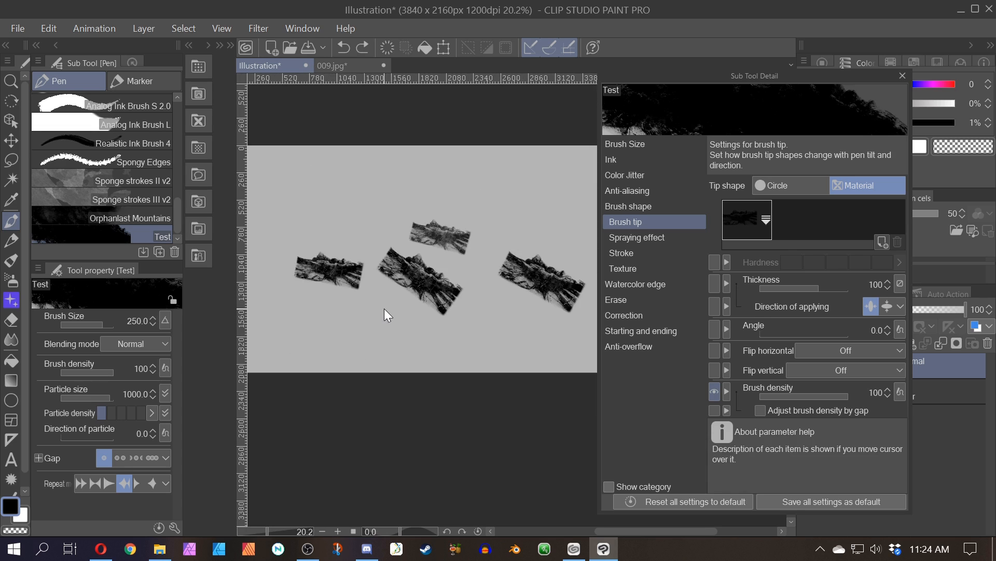
- Paint a trial stroke of scattered rock stamps across the canvas at brush size 2000 and clear the layer
click(405, 277)
mouse_move(405, 277)
mouse_down()
mouse_move(372, 247)
mouse_move(384, 261)
mouse_move(334, 266)
mouse_up()
key(ctrl+z)
key(ctrl+z)
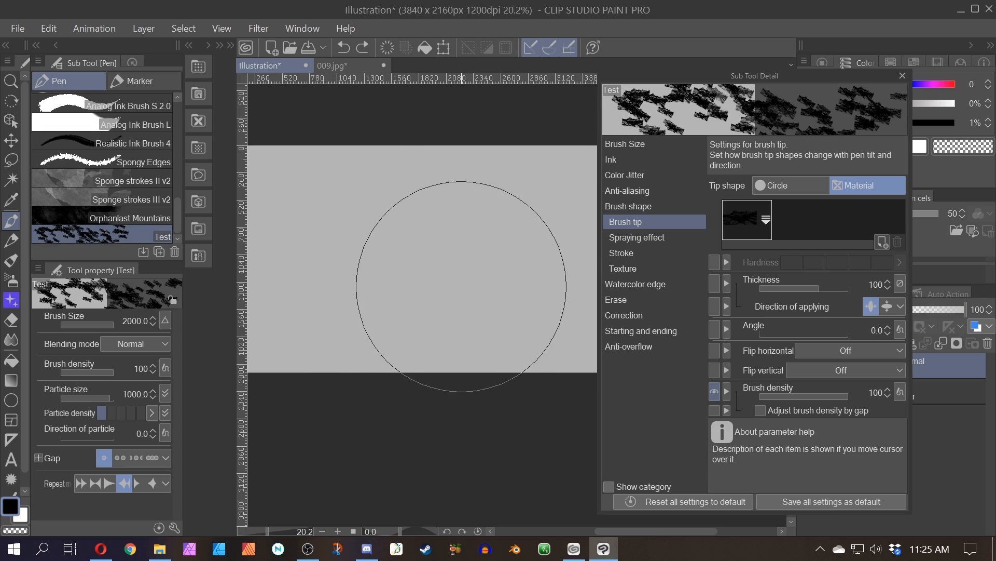
mouse_move(461, 285)
mouse_down()
mouse_move(458, 278)
mouse_move(462, 293)
mouse_move(448, 296)
mouse_move(363, 218)
mouse_move(295, 269)
mouse_move(288, 254)
mouse_up()
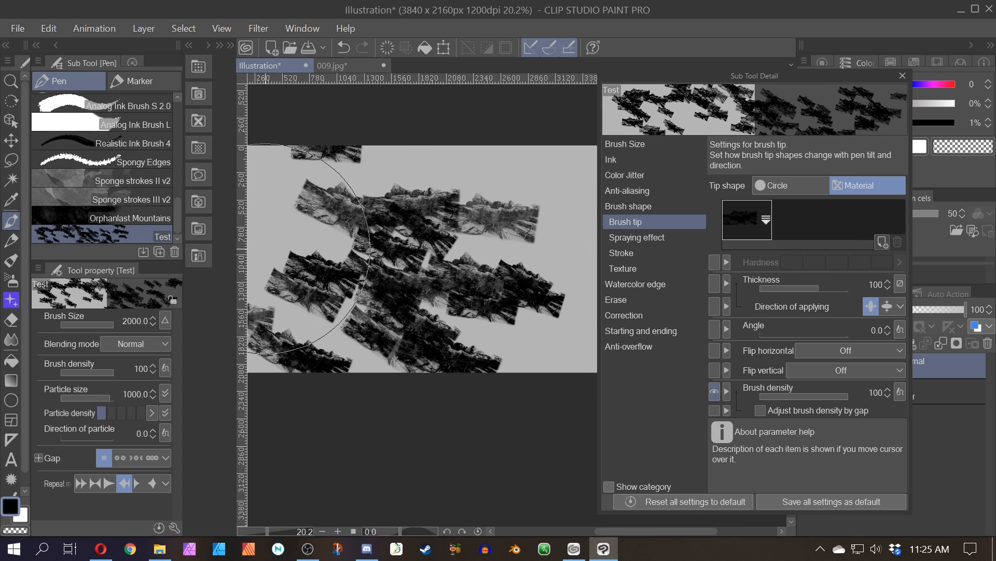
scroll(291, 247, down, 1)
scroll(296, 239, up, 2)
key(Delete)
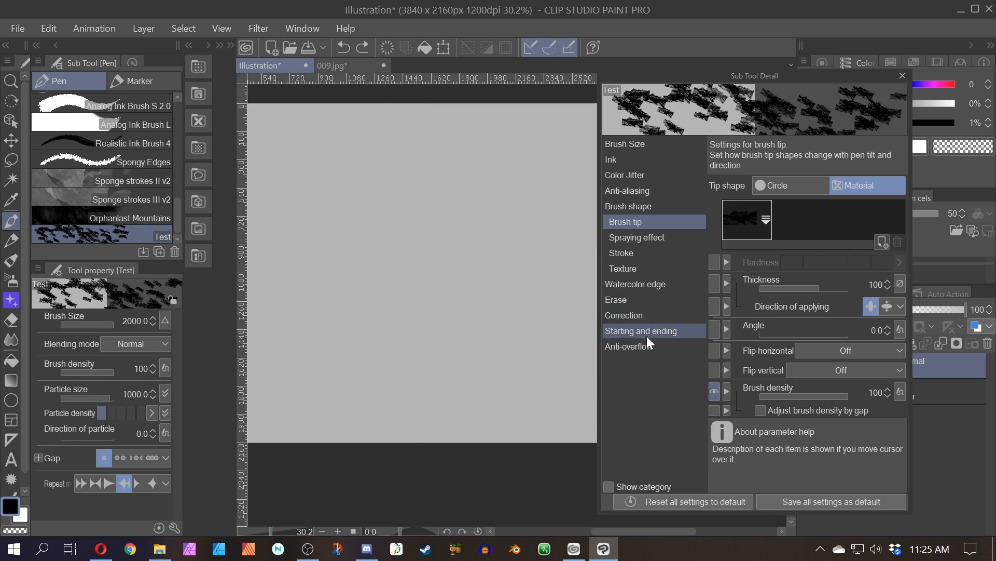
- Add material 002 as a second tip shape for the Test brush
click(632, 239)
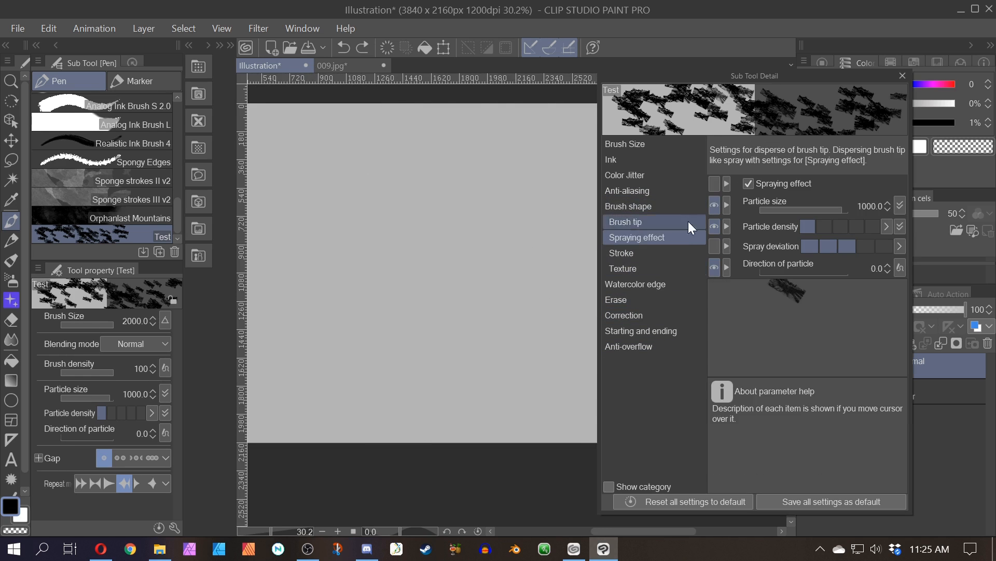
click(637, 223)
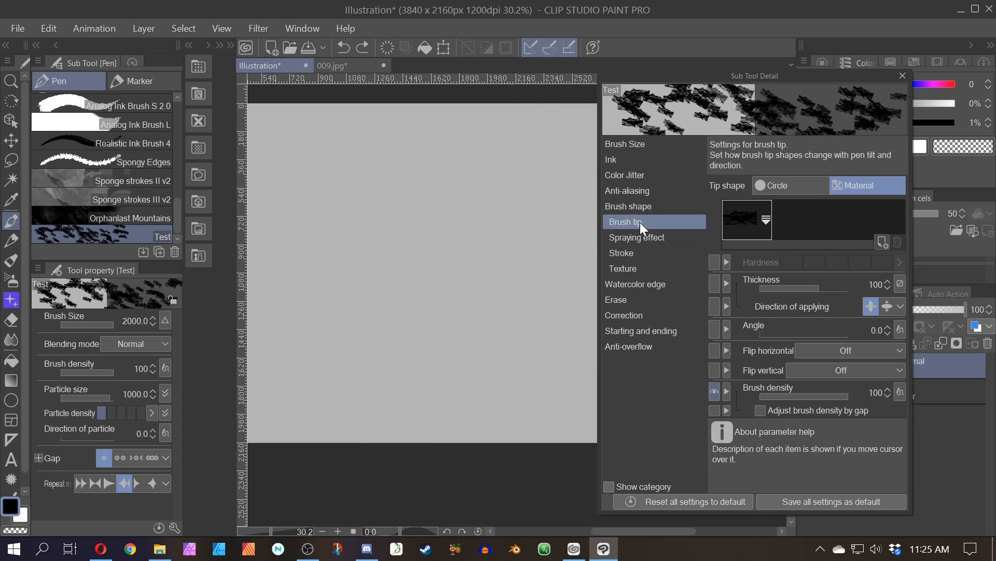
click(881, 242)
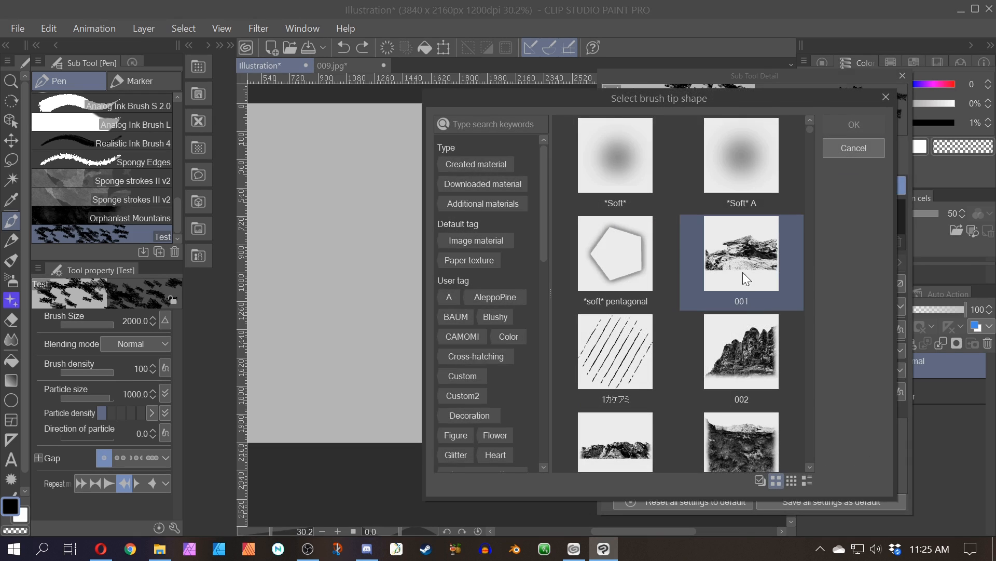
double_click(751, 366)
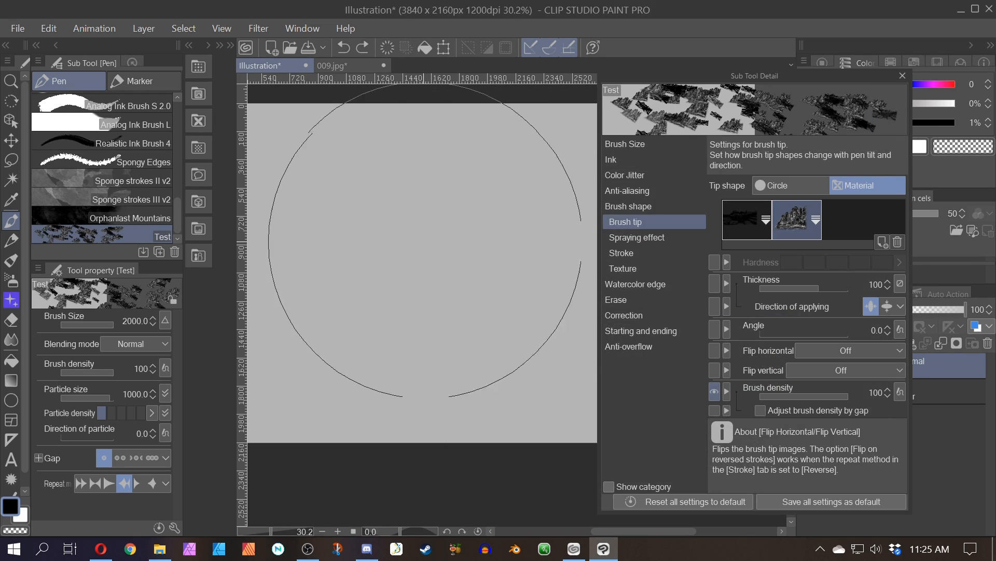
- Stamp the two-tip Test brush in several places on the canvas and remove those stamps
click(425, 271)
click(419, 273)
click(400, 276)
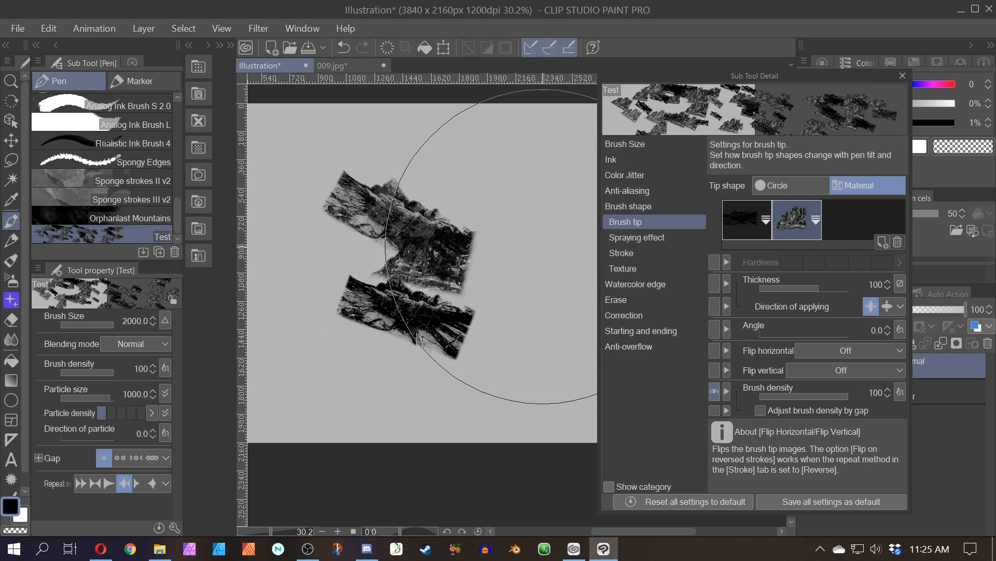
click(502, 258)
click(477, 293)
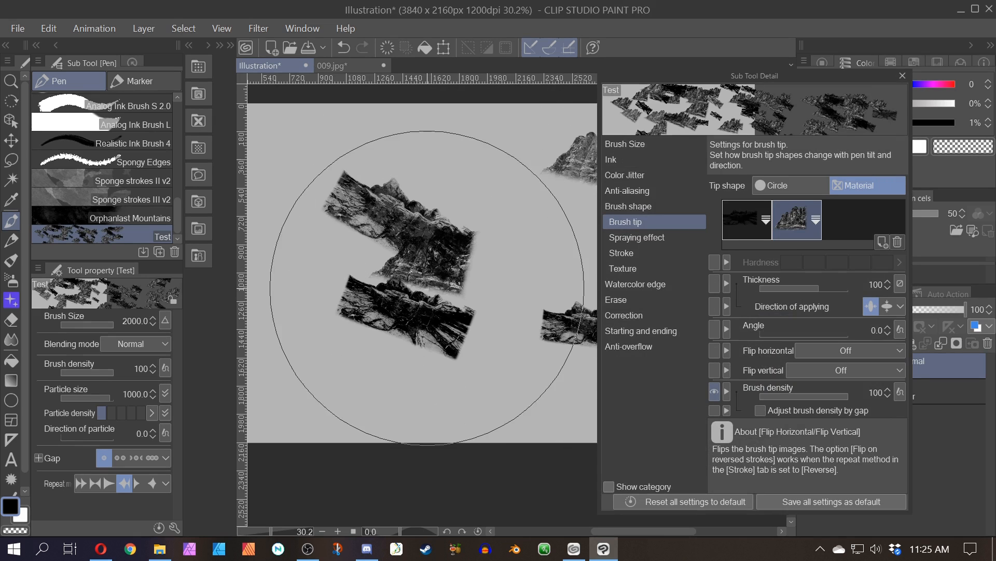
scroll(427, 290, up, 3)
drag(428, 289, 215, 349)
drag(402, 303, 320, 334)
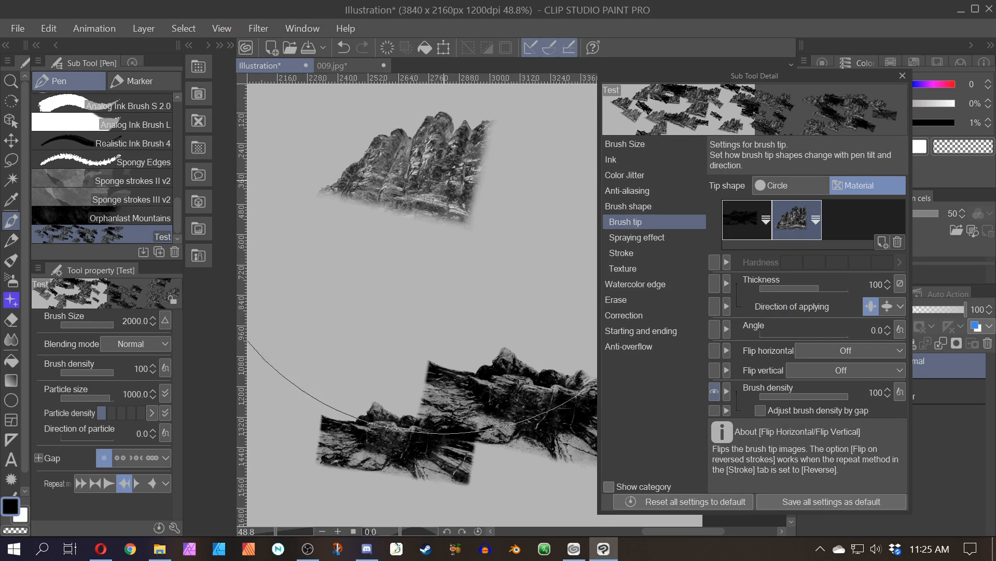
scroll(436, 338, down, 7)
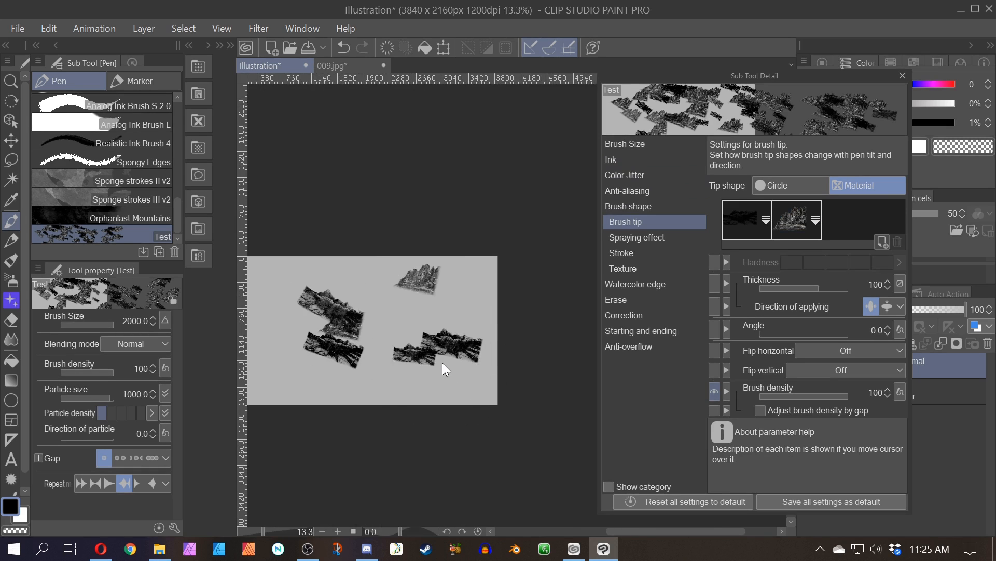
key(ctrl+z)
key(ctrl+z)
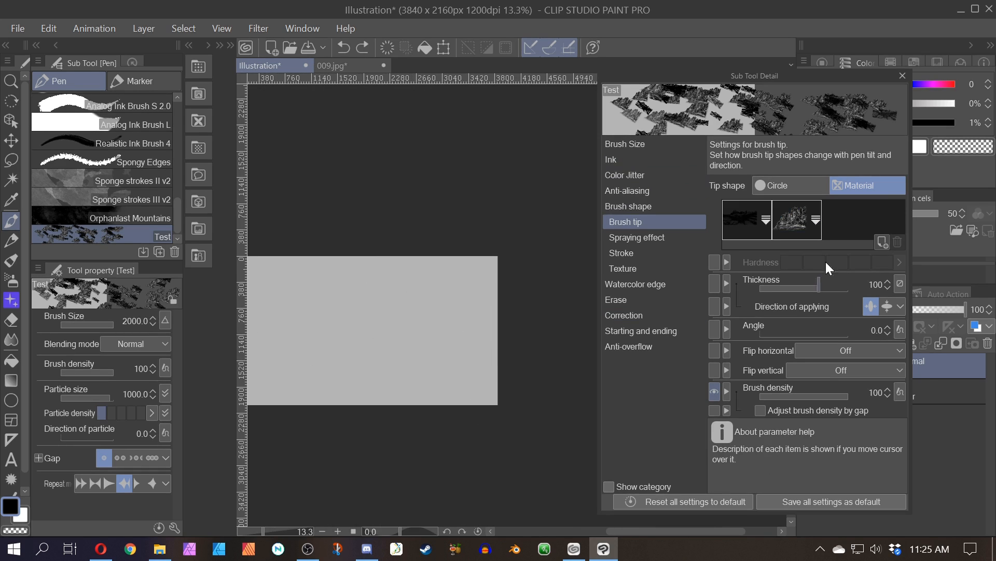
- Add material 001 to the Test brush's tip shapes and paint a trial stroke across the canvas
click(882, 241)
double_click(735, 281)
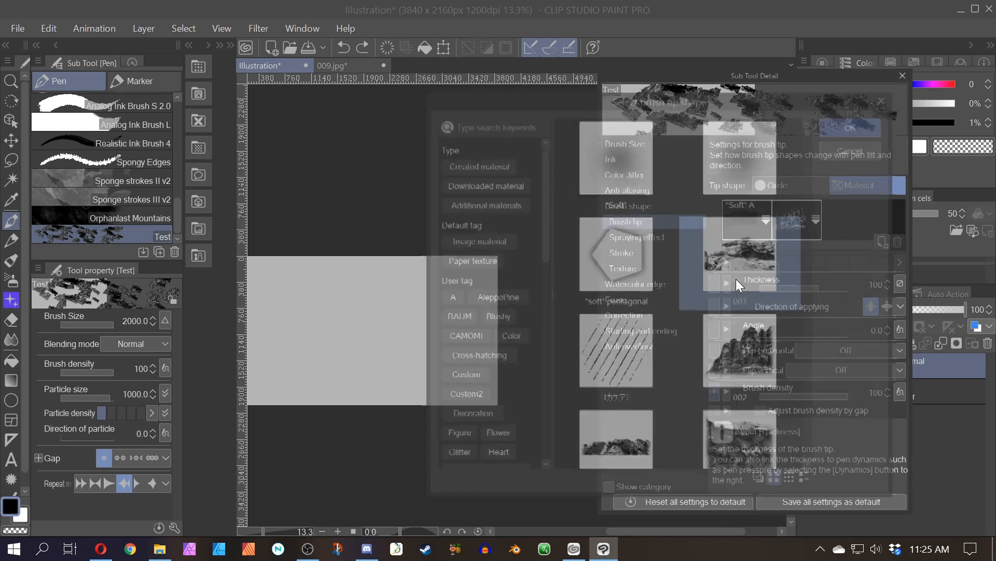
click(347, 343)
mouse_move(394, 333)
mouse_down()
mouse_move(419, 317)
mouse_move(337, 304)
mouse_move(321, 314)
mouse_move(337, 329)
mouse_up()
- Add a fourth rock material to the Test brush's tip shapes and paint more trial strokes over the canvas
click(882, 241)
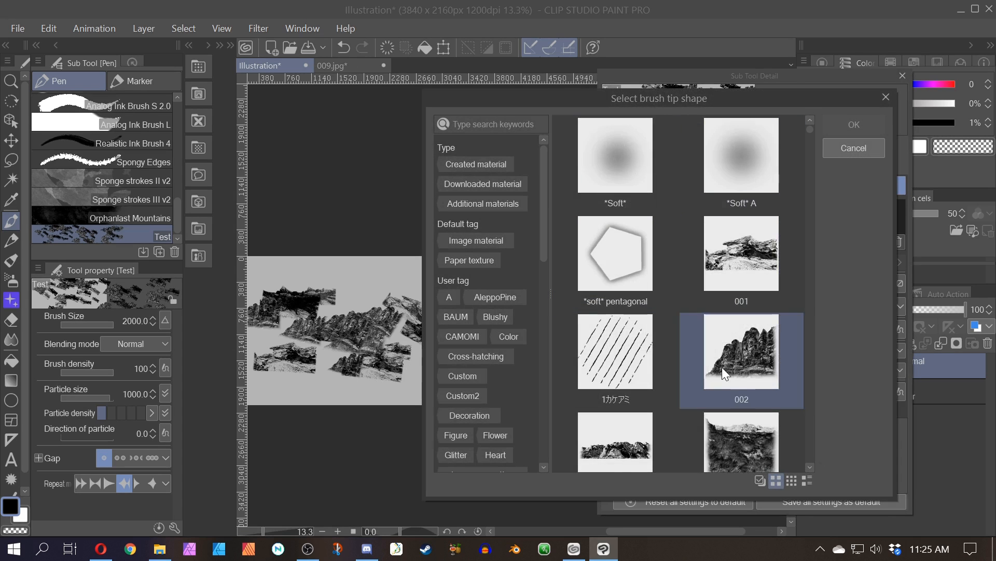
scroll(675, 311, down, 3)
click(741, 367)
click(586, 367)
double_click(583, 373)
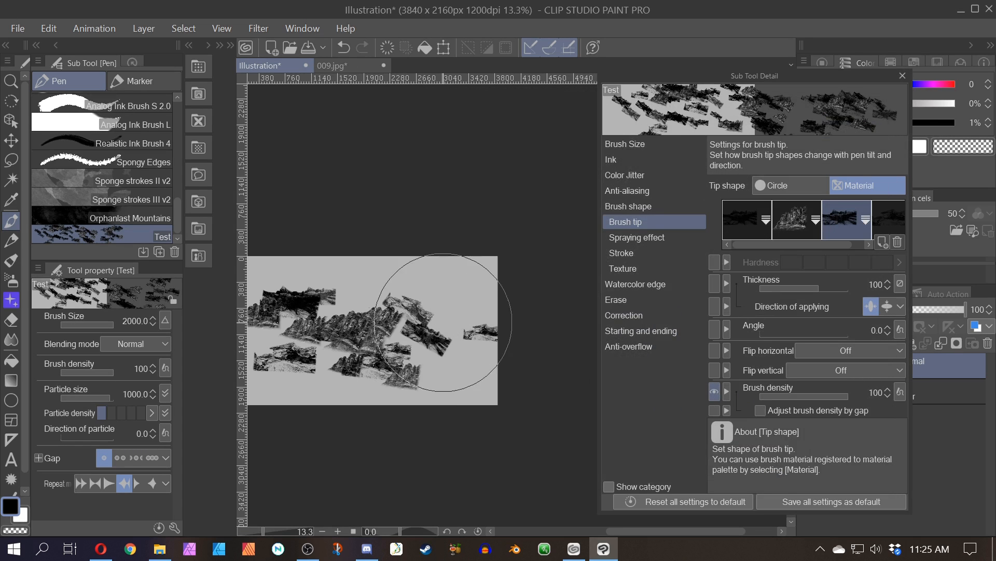
mouse_move(456, 356)
mouse_down()
mouse_move(445, 311)
mouse_move(412, 367)
mouse_move(321, 320)
mouse_move(449, 325)
mouse_up()
mouse_move(269, 328)
mouse_down()
mouse_move(447, 284)
mouse_move(506, 282)
mouse_move(436, 295)
mouse_up()
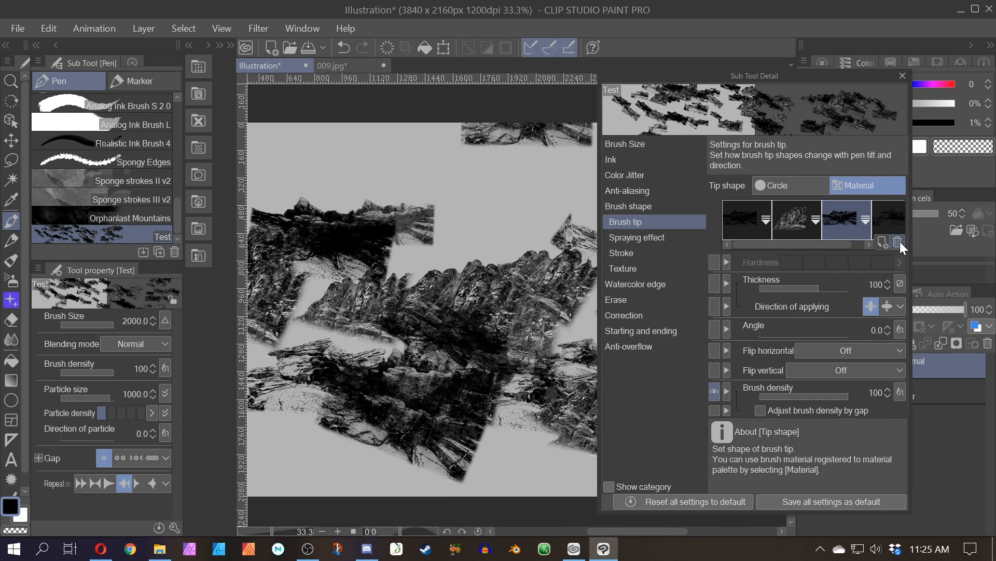
- Close the detailed brush settings and delete the Test sub tool
click(902, 77)
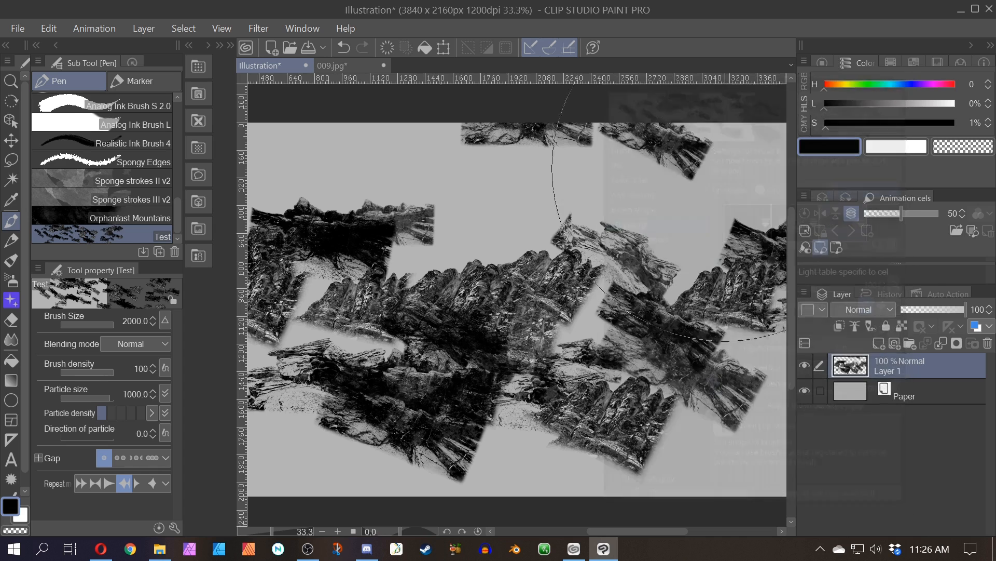
right_click(75, 238)
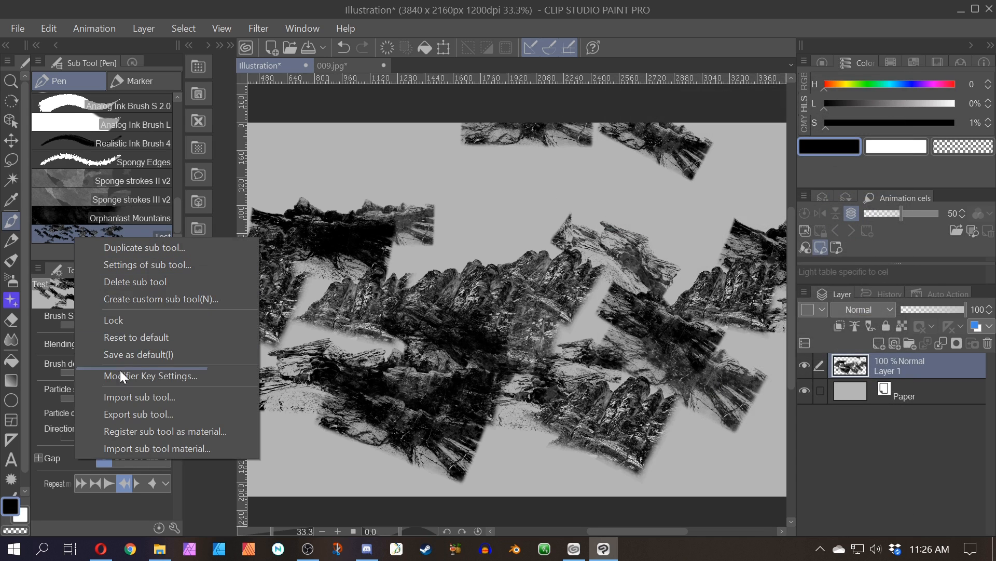
click(138, 283)
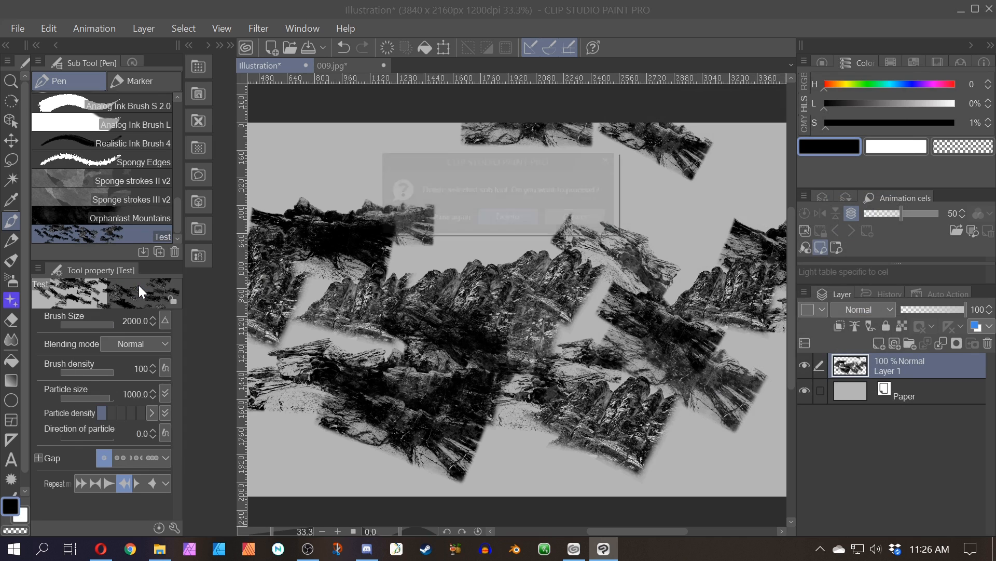
click(520, 217)
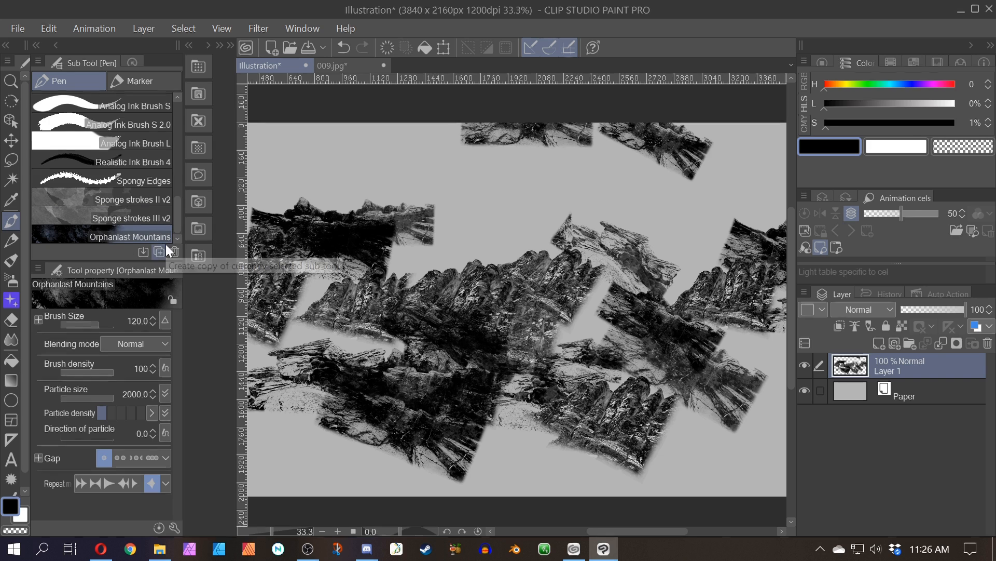
- Add the rock material 009 to the tip shapes of the Orphanlast Mountains brush
click(173, 528)
click(881, 241)
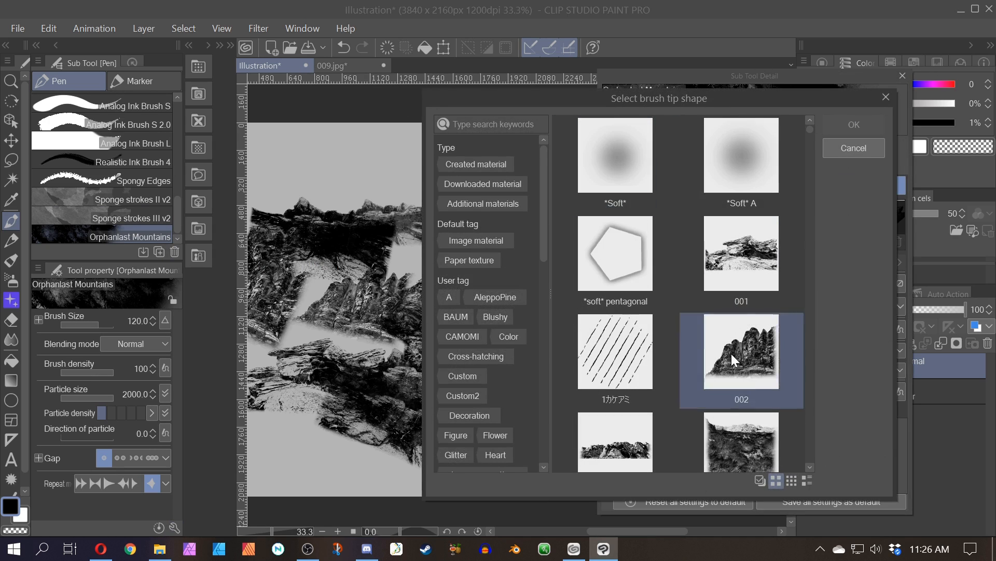
scroll(732, 354, down, 4)
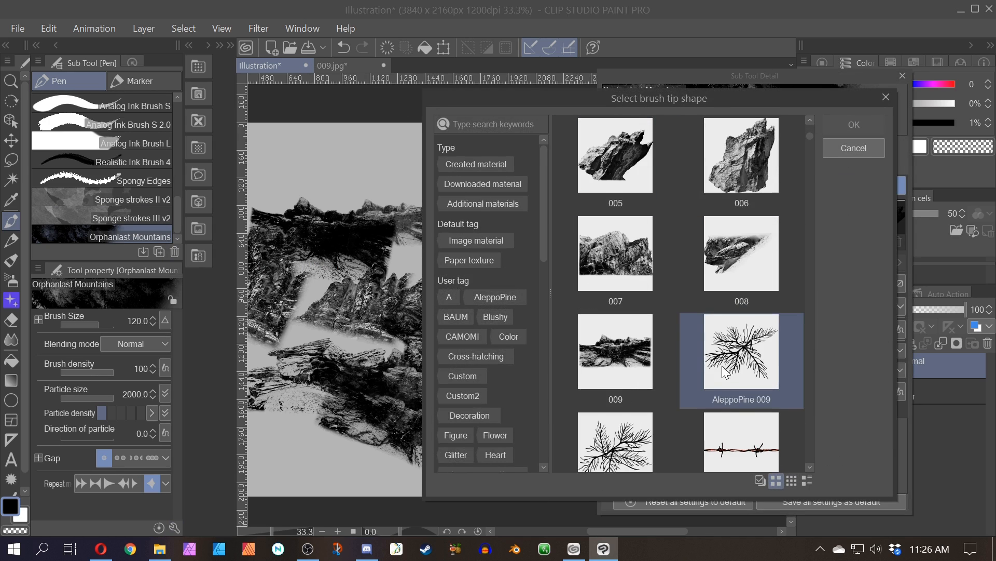
double_click(625, 356)
- Undo the rock stamps left on the canvas by the Test brush
scroll(477, 245, down, 1)
key(ctrl+z)
key(ctrl+z)
key(ctrl+z)
key(ctrl+z)
key(ctrl+z)
key(ctrl+z)
key(ctrl+z)
key(ctrl+z)
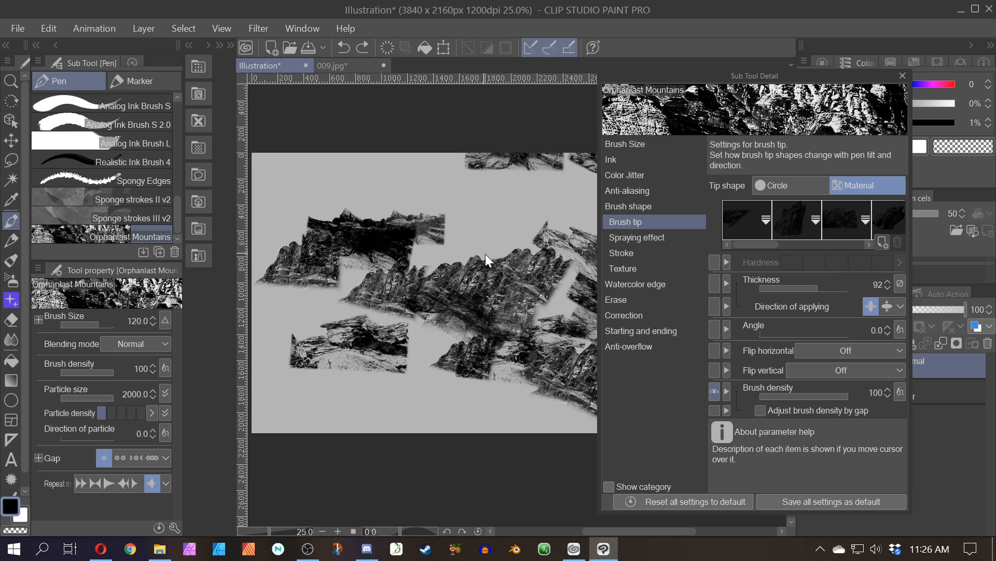
key(ctrl+z)
key(ctrl+z)
key(ctrl+z)
key(ctrl+z)
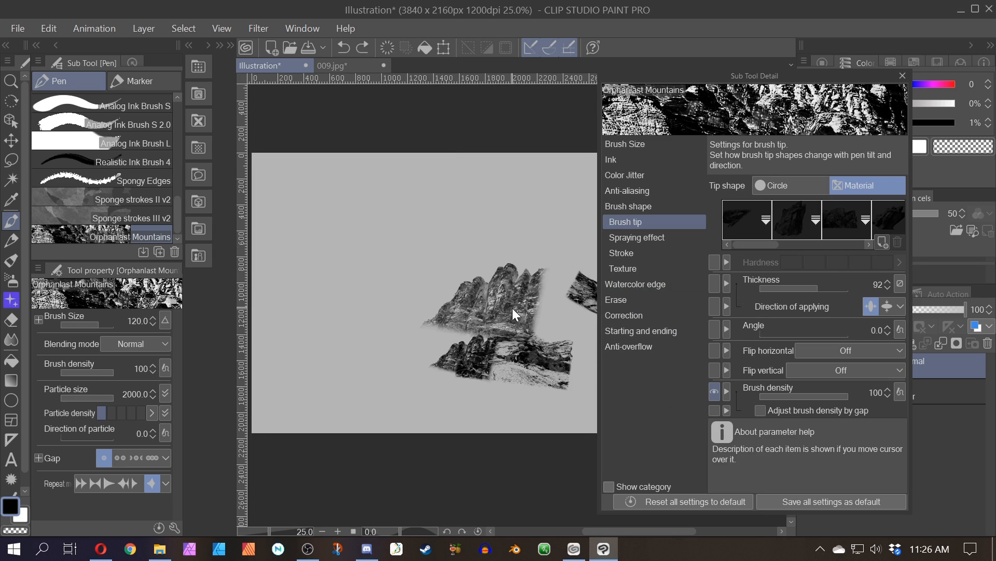
- Try several strokes and stamps with the Orphanlast Mountains brush across the canvas and undo them
mouse_move(415, 272)
mouse_down()
mouse_move(493, 294)
mouse_move(490, 387)
mouse_up()
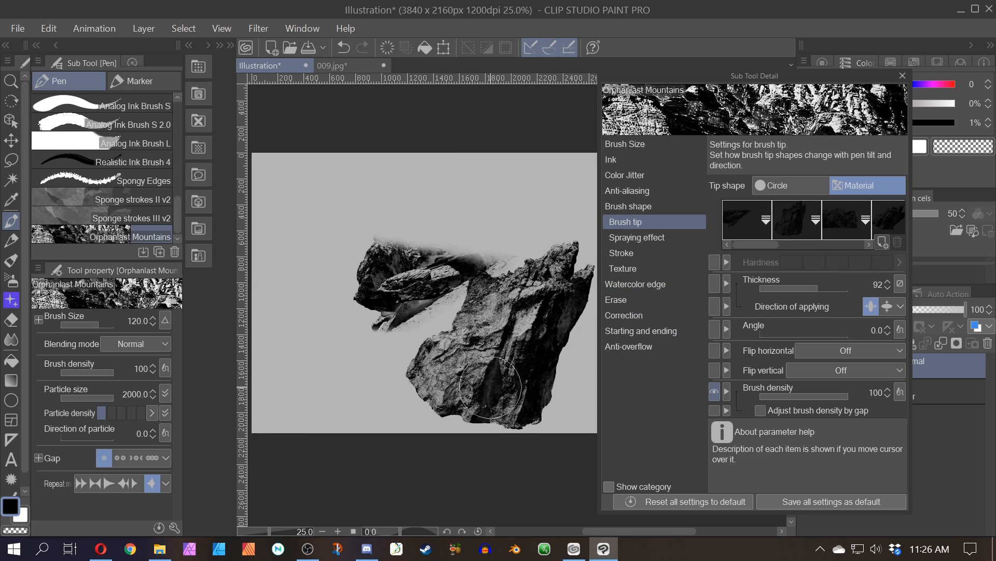
click(336, 354)
click(345, 207)
click(516, 207)
key(ctrl+z)
key(ctrl+z)
key(ctrl+z)
key(ctrl+z)
mouse_move(444, 265)
mouse_down()
mouse_move(422, 289)
mouse_move(443, 317)
mouse_move(457, 289)
mouse_move(467, 312)
mouse_up()
key(ctrl+z)
key(ctrl+z)
key(ctrl+z)
key(ctrl+z)
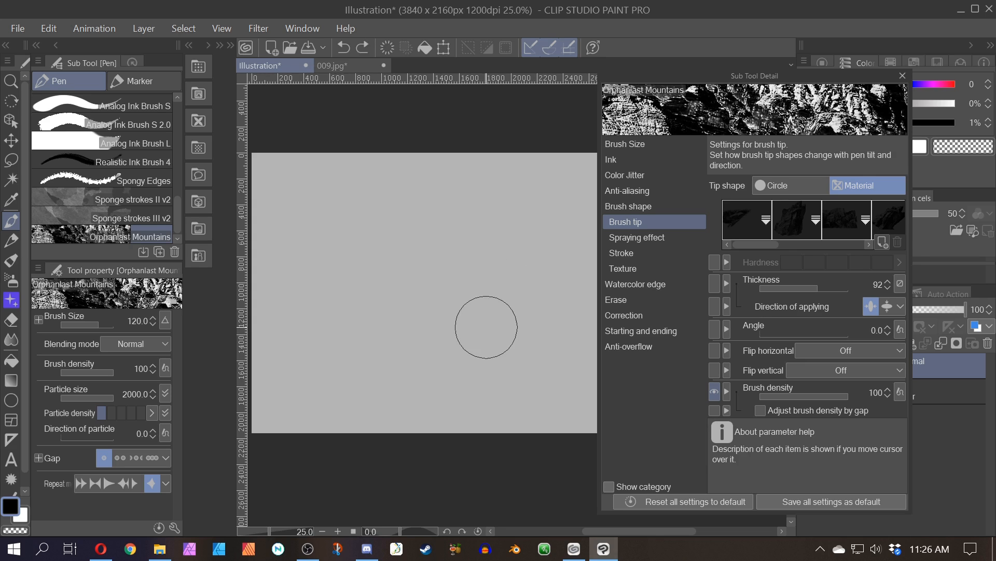
- Stamp Orphanlast Mountains tips one at a time on the empty canvas, undoing each before placing another
click(486, 327)
key(ctrl+z)
click(389, 270)
key(ctrl+z)
drag(469, 266, 416, 318)
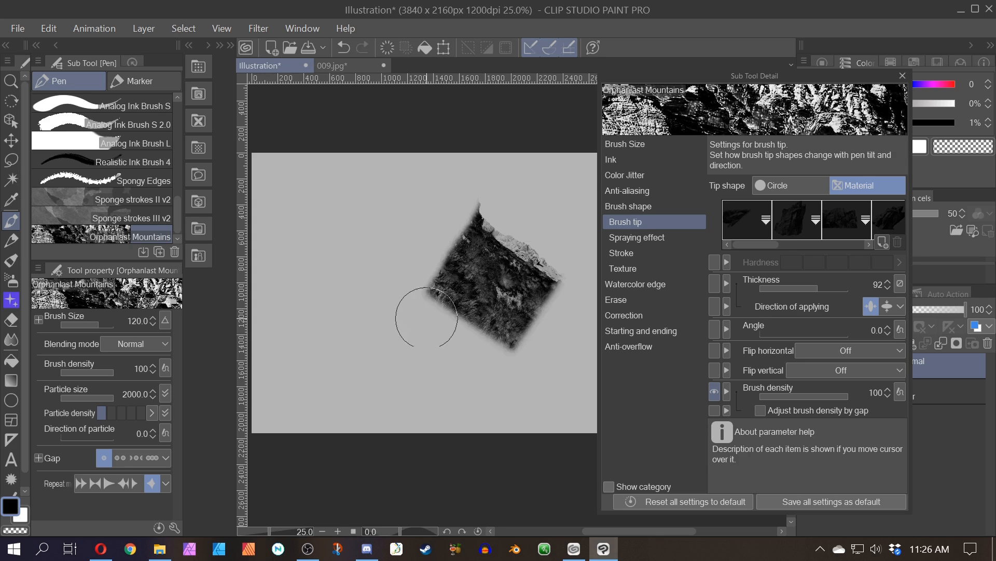
key(ctrl+z)
mouse_move(355, 298)
mouse_down()
mouse_move(373, 286)
mouse_move(394, 307)
mouse_up()
key(ctrl+z)
drag(492, 247, 455, 285)
key(ctrl+z)
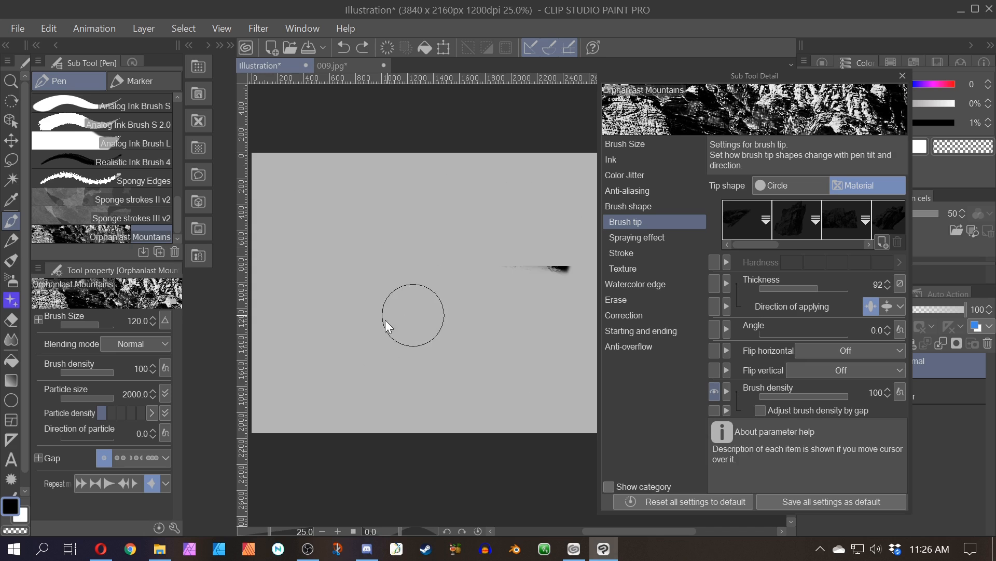
drag(397, 335, 383, 366)
key(ctrl+z)
click(377, 279)
key(ctrl+z)
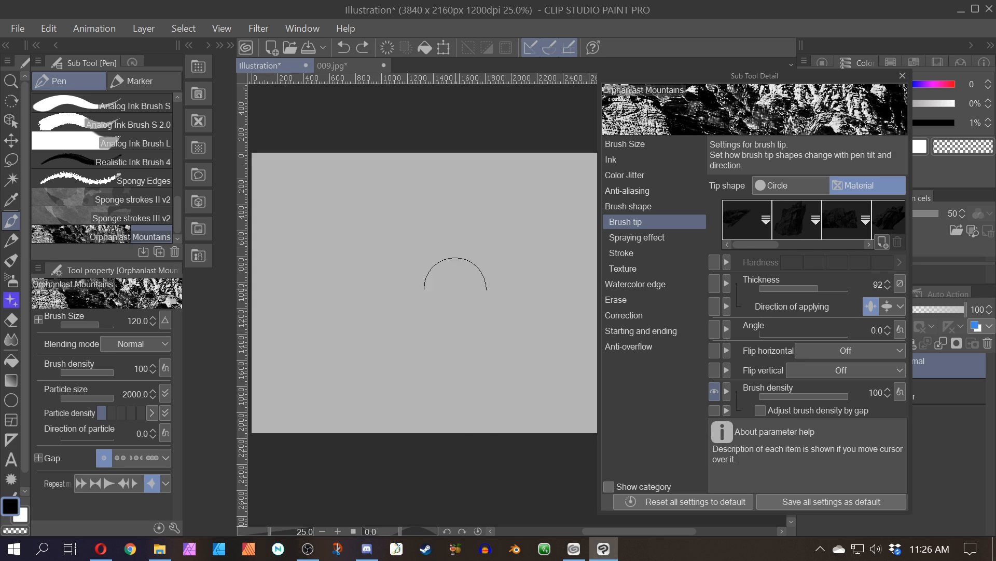
click(454, 283)
key(ctrl+z)
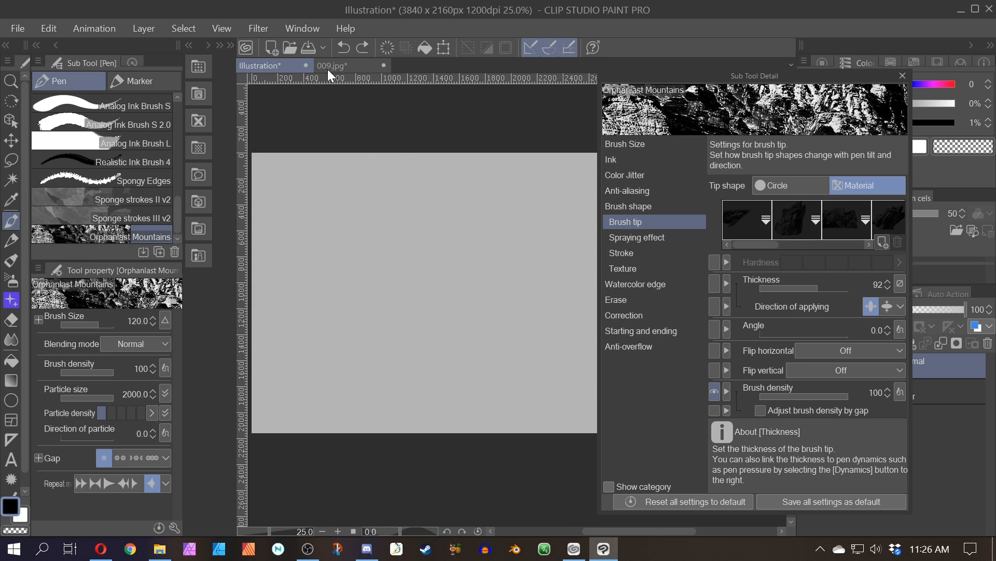
- Switch to the 009.jpg document and examine the Orphanlast Mountains brush's settings, including ink, correction, watercolor edge, color jitter and anti-aliasing
click(358, 66)
click(646, 165)
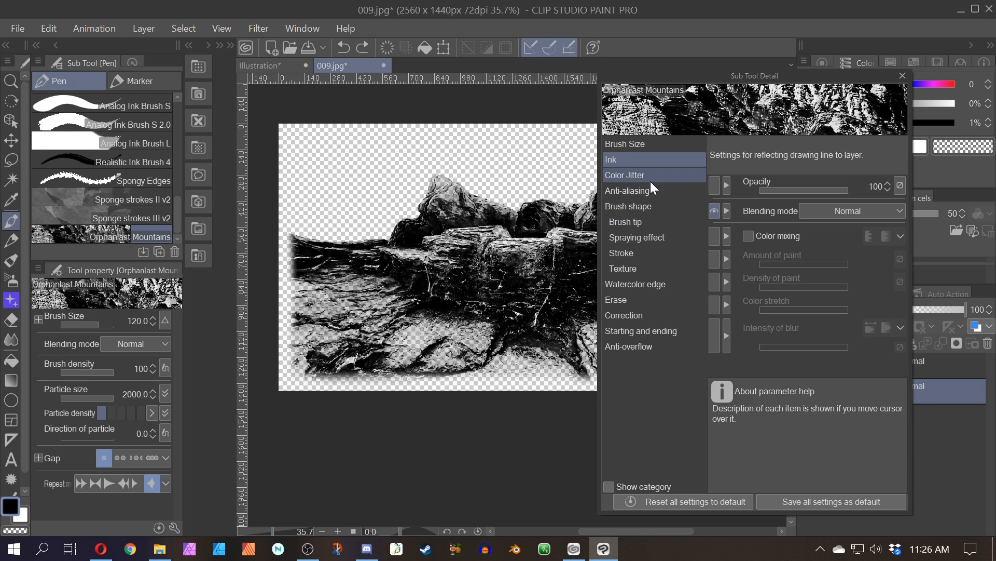
click(659, 331)
click(649, 316)
click(646, 301)
click(643, 284)
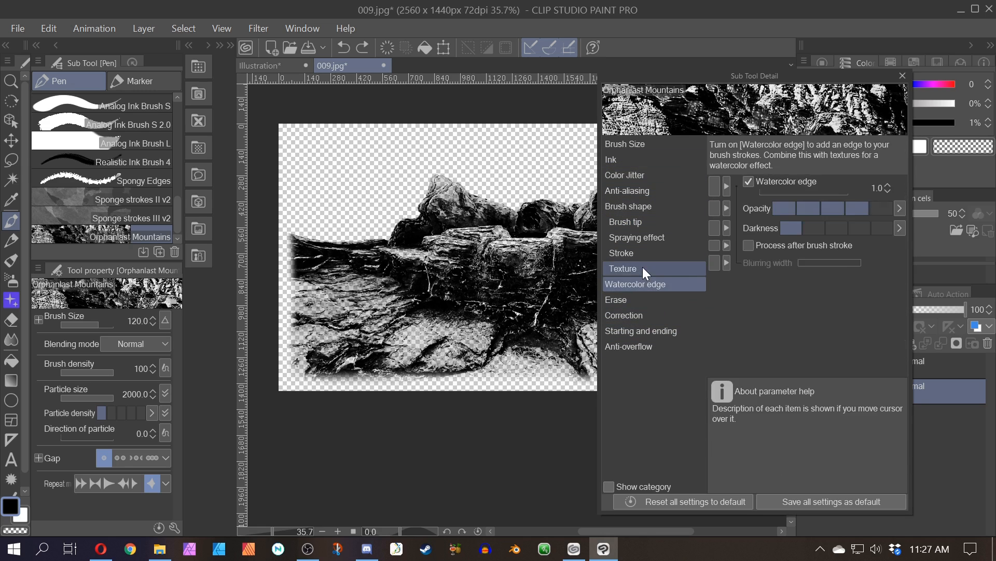
click(643, 222)
click(641, 191)
click(639, 175)
click(639, 191)
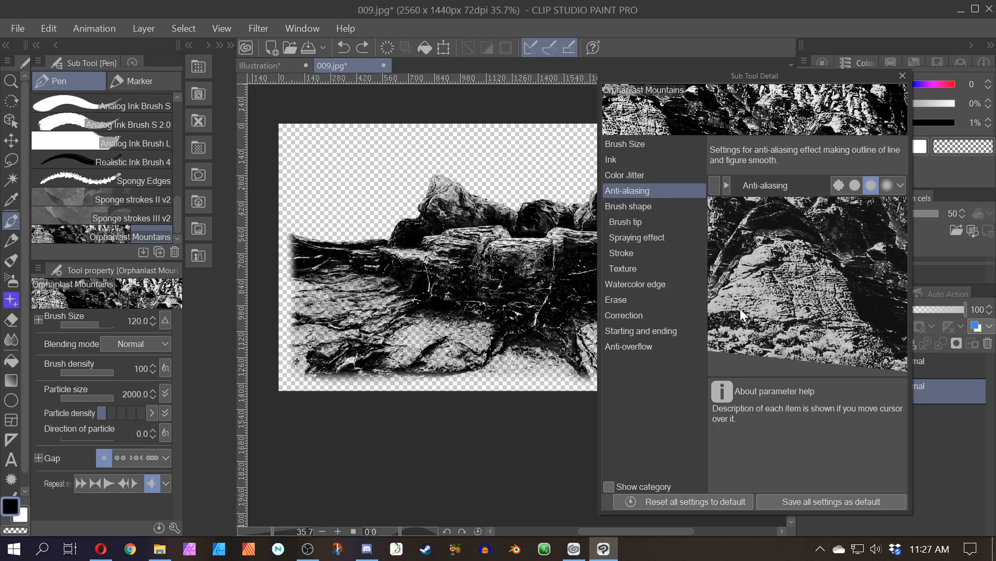
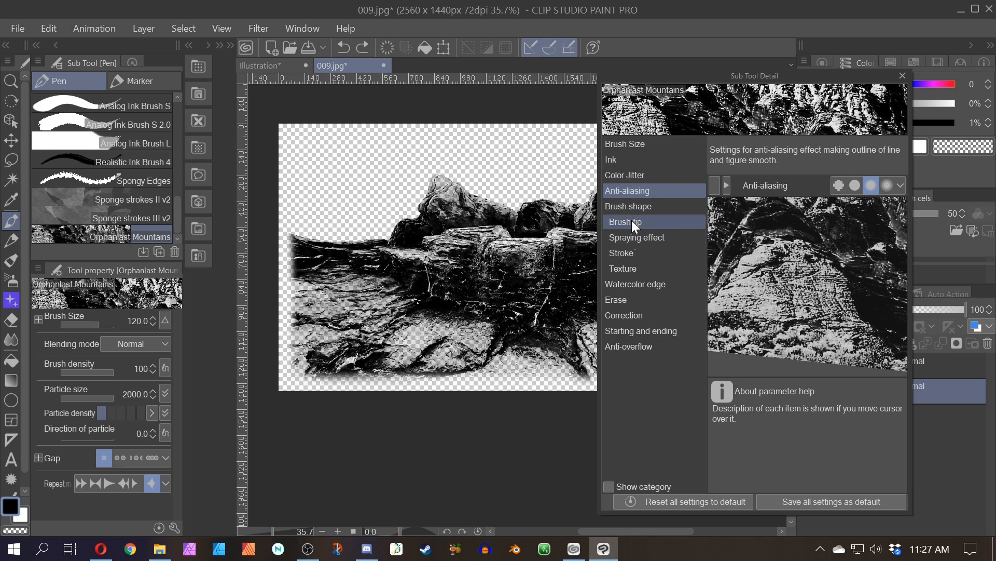
- Examine the Orphanlast Mountains brush's ink settings and its brush tip materials
click(647, 163)
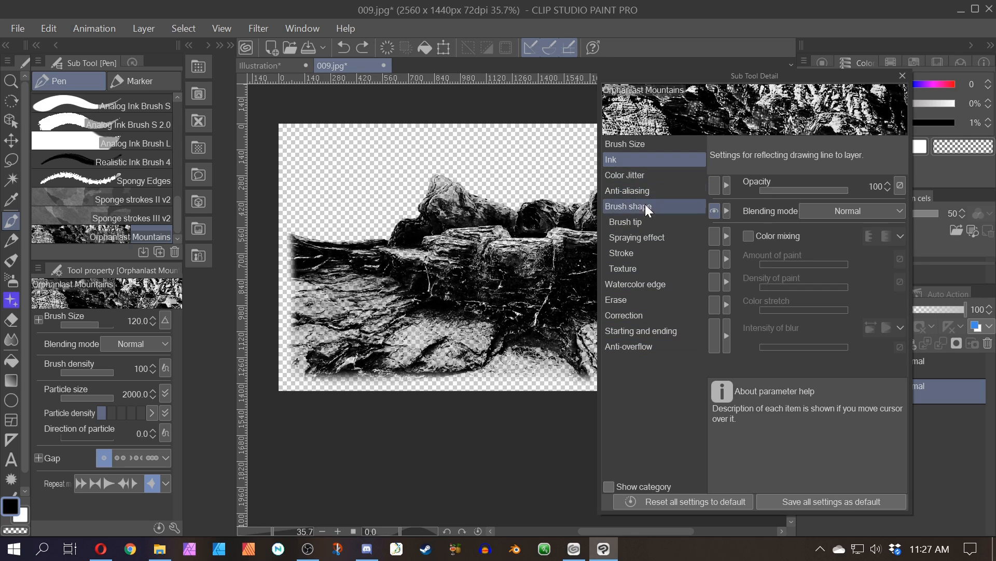
click(648, 222)
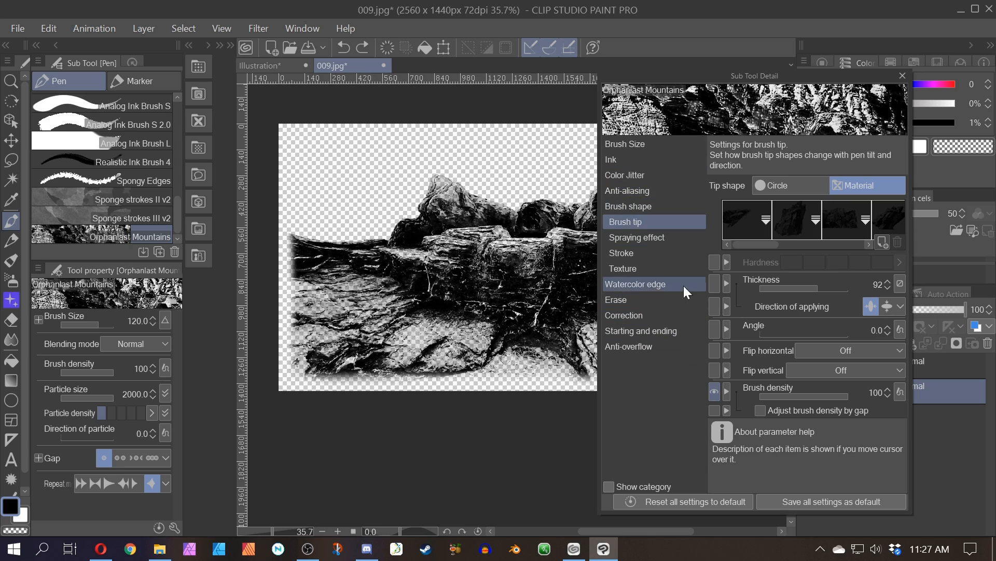
- Close the 009.jpg document, saving its changes and accepting that layer information is not kept in this format
click(383, 65)
click(440, 214)
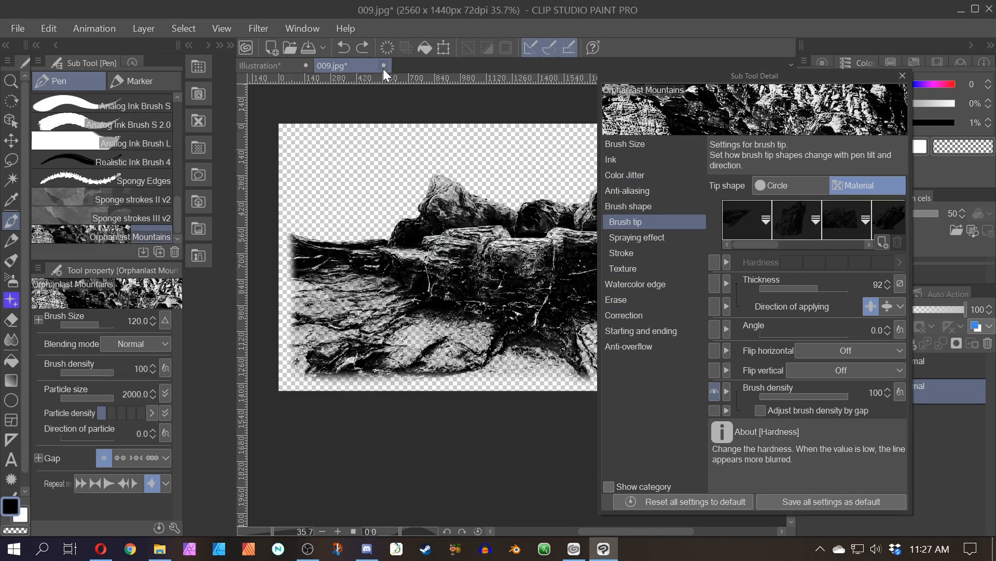
click(383, 69)
click(439, 215)
click(383, 349)
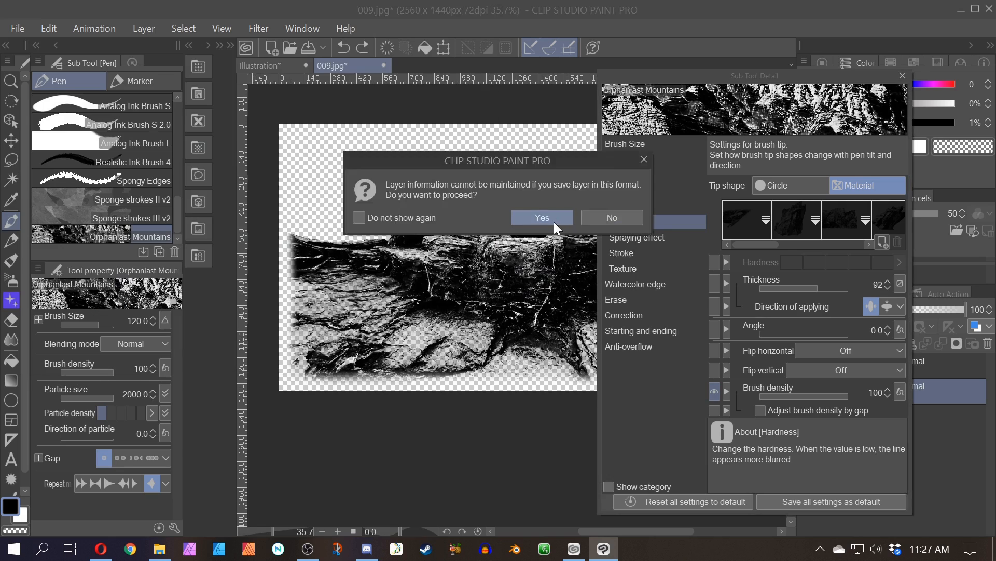
click(553, 220)
click(384, 65)
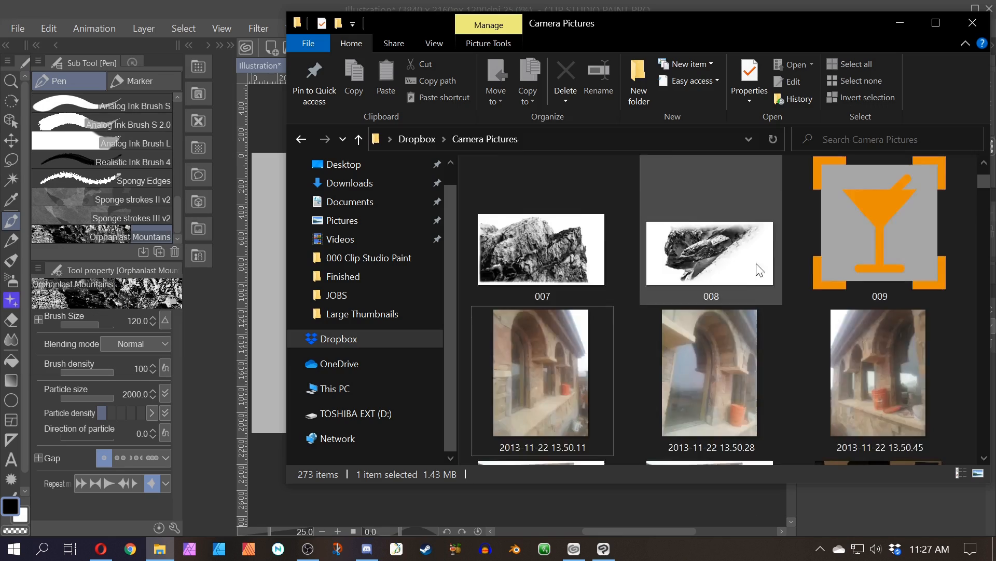
- Switch to File Explorer and browse the Camera Pictures folder for further rock photos
scroll(760, 270, down, 10)
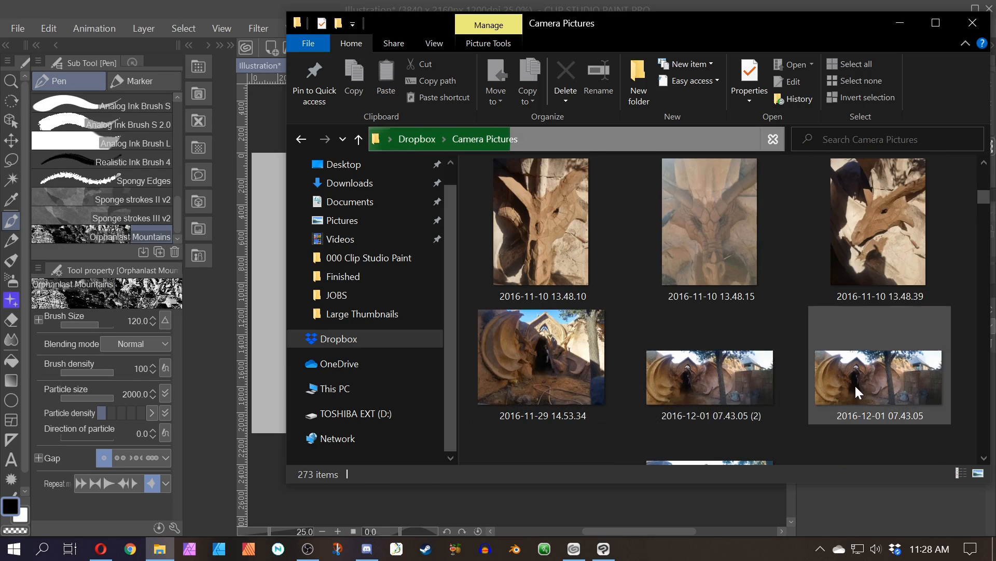
scroll(744, 273, down, 10)
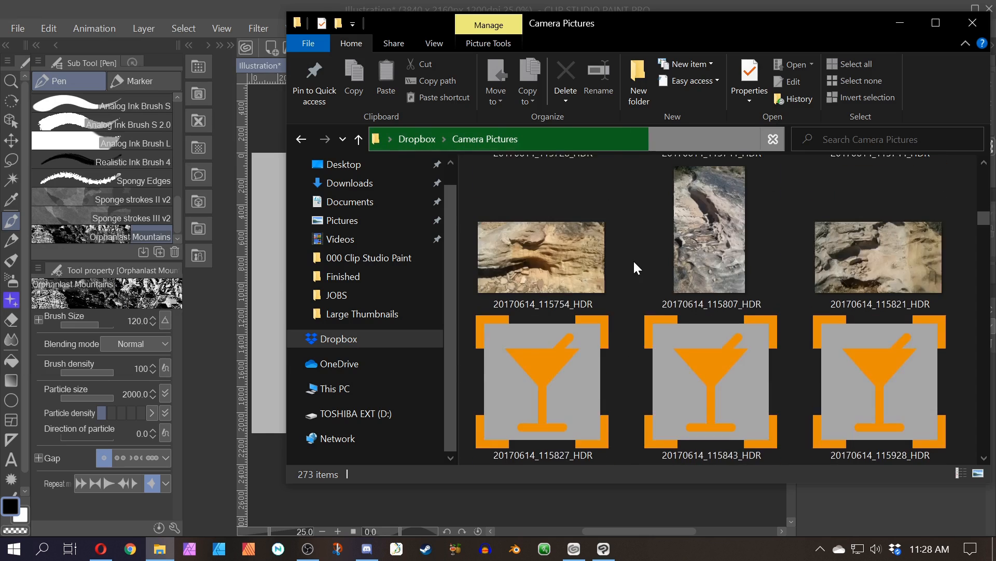
scroll(685, 384, down, 8)
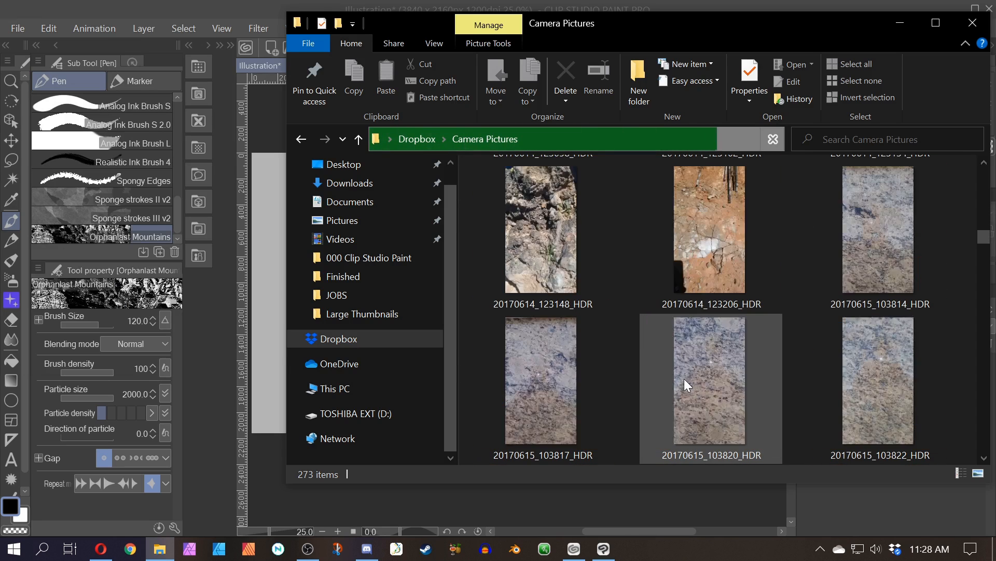
- Find the rock arch photo 010 in the Dropbox Camera Pictures folder and open it in Clip Studio Paint
scroll(684, 380, down, 8)
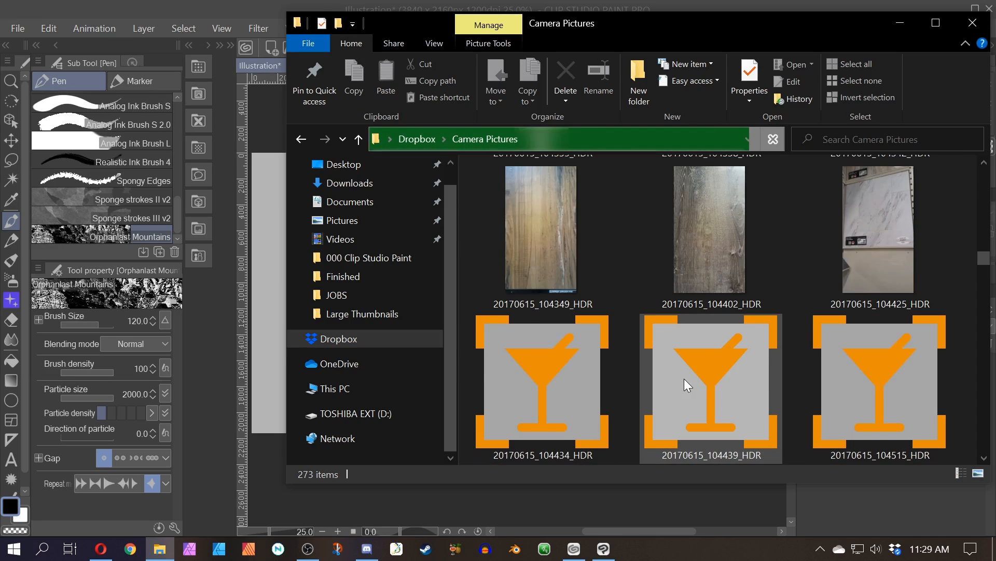
scroll(684, 384, down, 8)
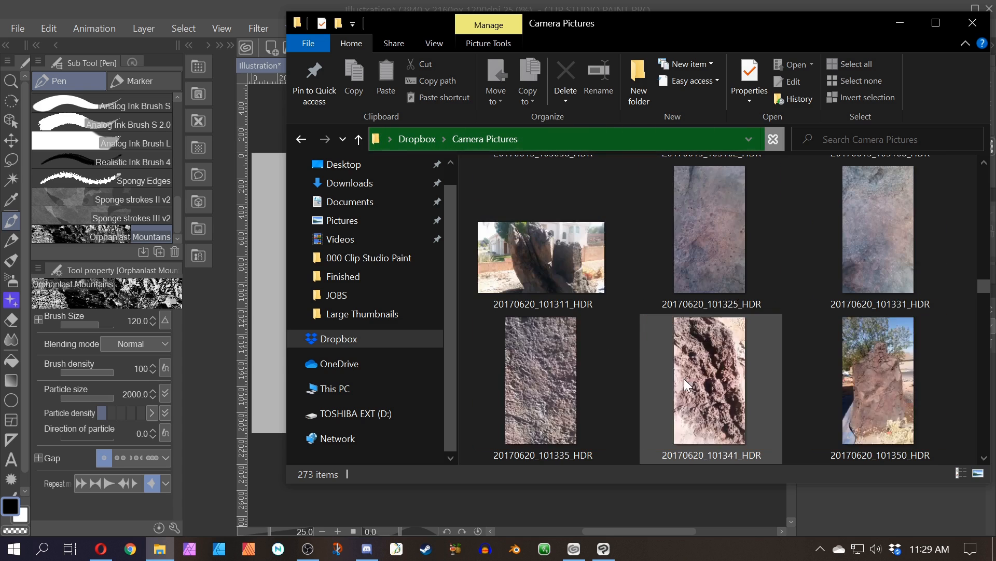
scroll(674, 350, down, 3)
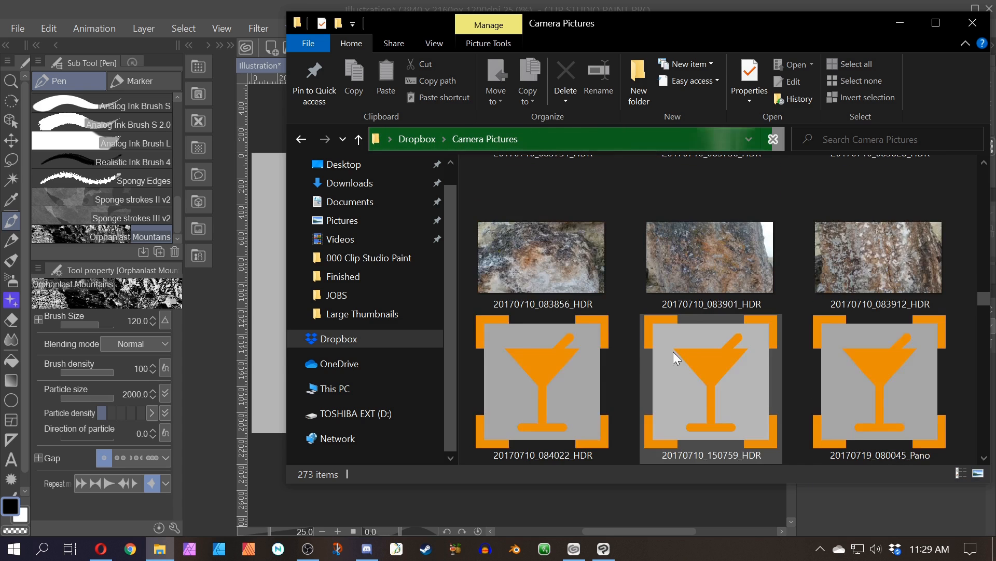
right_click(705, 291)
click(543, 503)
text(001)
key(Return)
drag(541, 239, 271, 294)
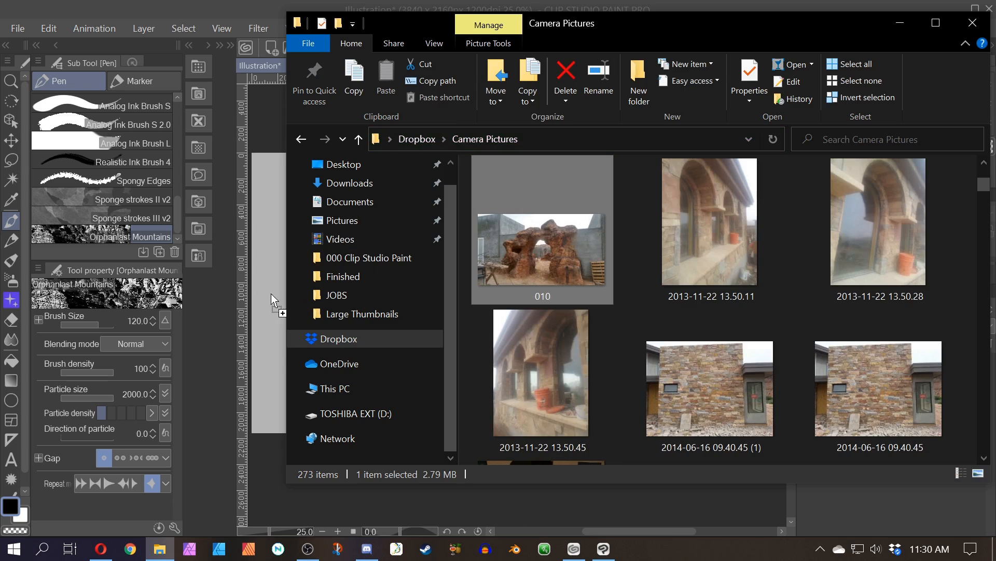
- Lasso a first freehand selection on the lower part of the arch's left rock column
scroll(475, 315, up, 2)
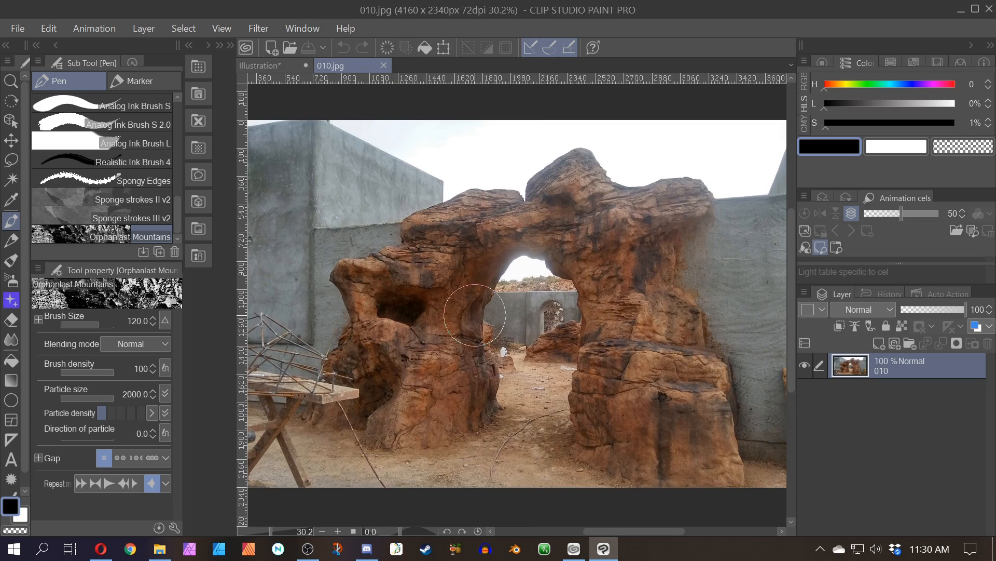
key(m)
scroll(372, 368, up, 2)
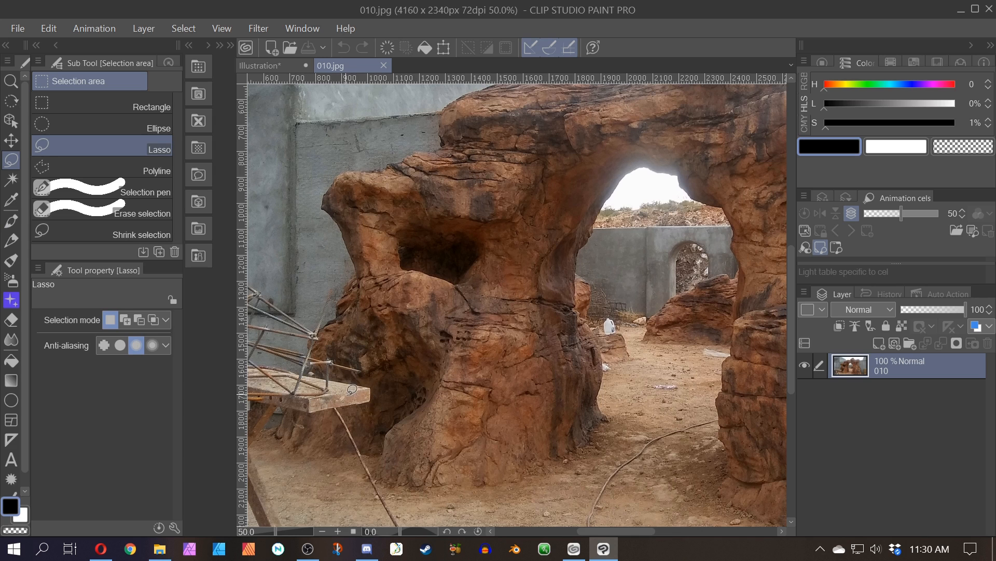
scroll(406, 325, up, 2)
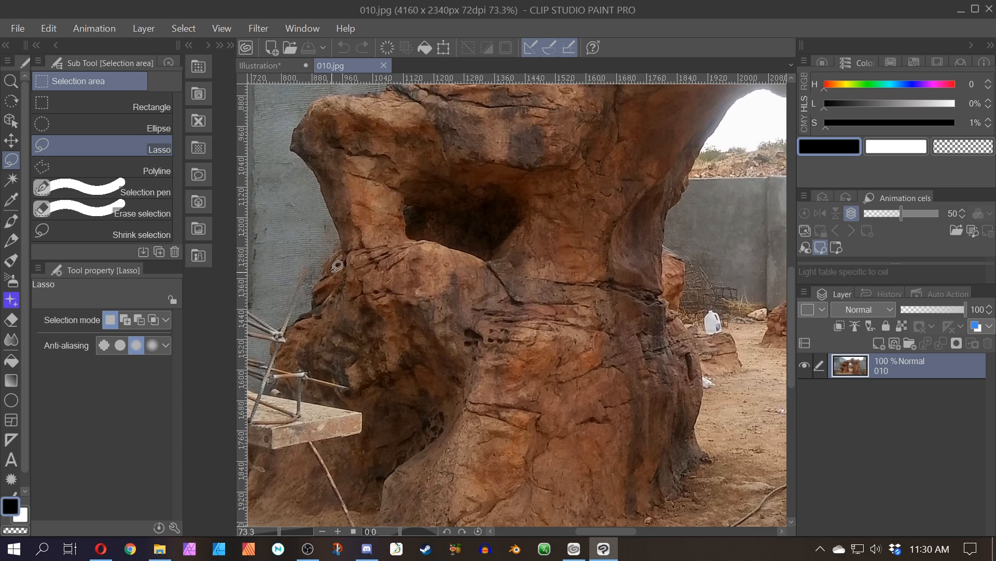
drag(351, 273, 390, 302)
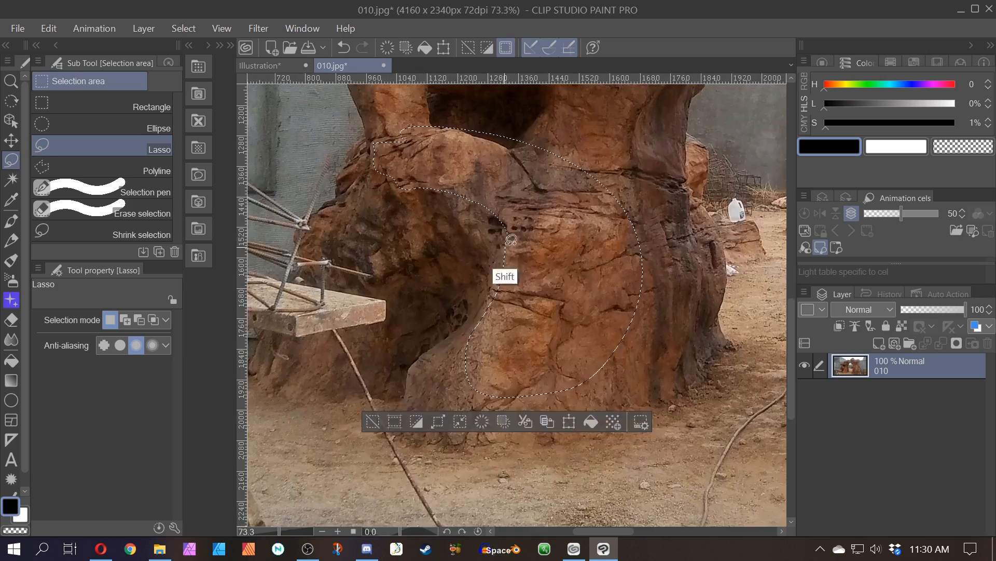
- Extend the lasso selection until its edge follows the outline of the whole rock arch, including both columns and the opening
mouse_move(643, 260)
mouse_down()
mouse_move(381, 338)
mouse_move(457, 311)
mouse_up()
drag(467, 161, 467, 434)
drag(540, 114, 376, 376)
mouse_move(405, 382)
mouse_down()
mouse_move(557, 230)
mouse_move(683, 256)
mouse_up()
drag(674, 337, 391, 225)
drag(401, 146, 550, 278)
mouse_move(493, 208)
mouse_down()
mouse_move(502, 254)
mouse_move(461, 299)
mouse_move(423, 459)
mouse_up()
drag(416, 462, 474, 238)
mouse_move(484, 228)
mouse_down()
mouse_move(463, 264)
mouse_move(478, 483)
mouse_up()
drag(493, 441, 467, 218)
drag(467, 233, 418, 248)
drag(623, 389, 364, 207)
drag(253, 340, 505, 380)
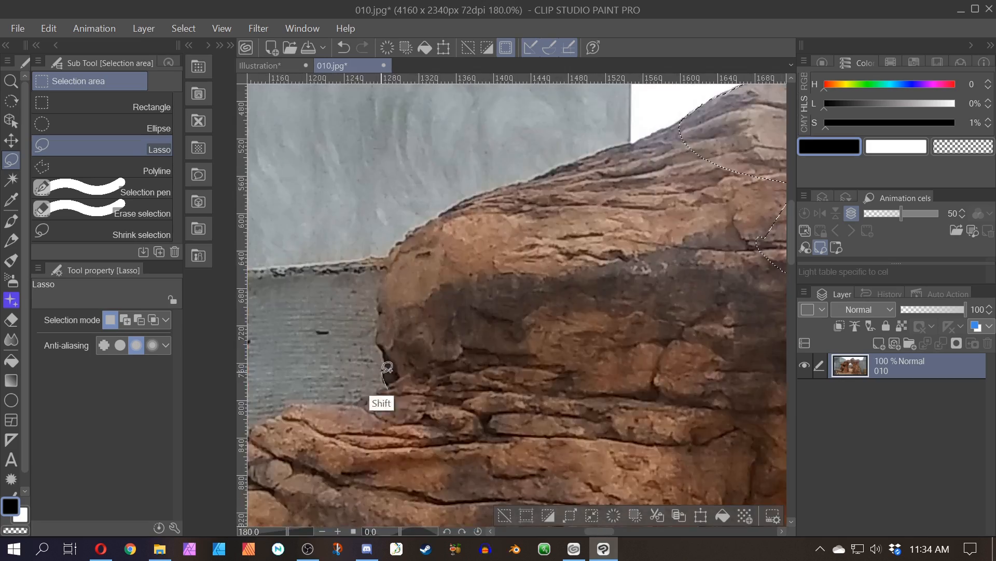
drag(388, 368, 707, 237)
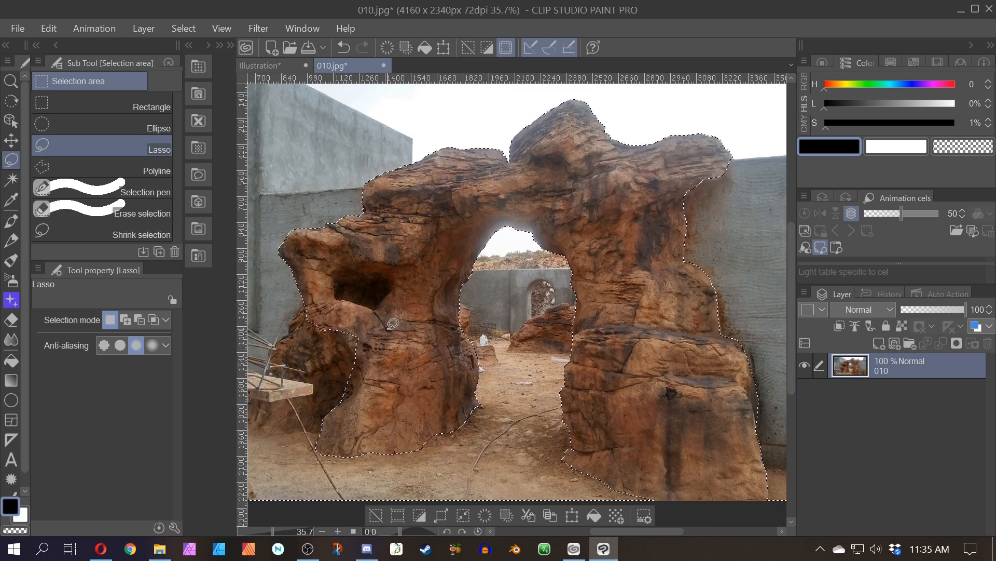
- Delete the background around and inside the rock arch, and clear the selection
key(Delete)
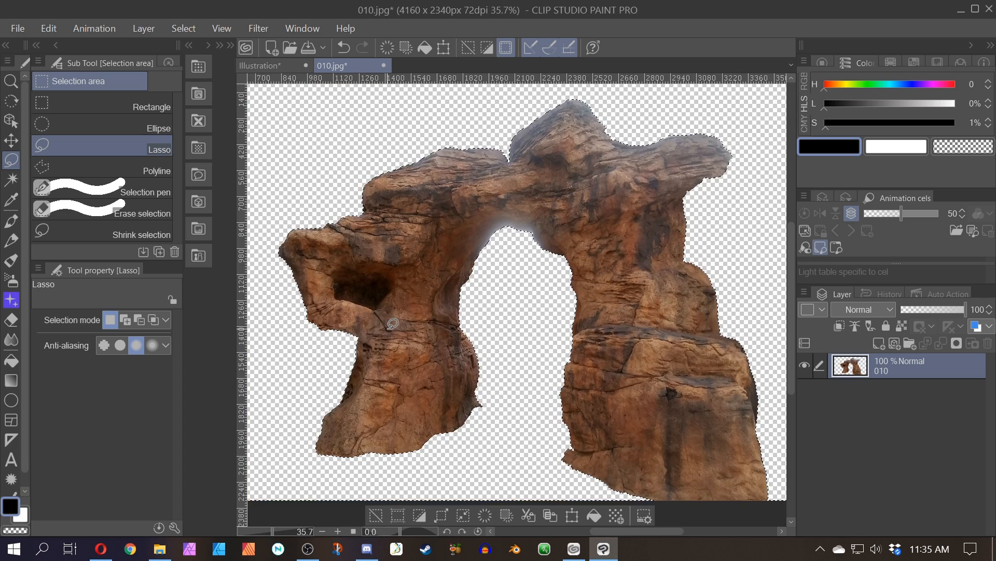
key(ctrl+d)
scroll(593, 247, up, 1)
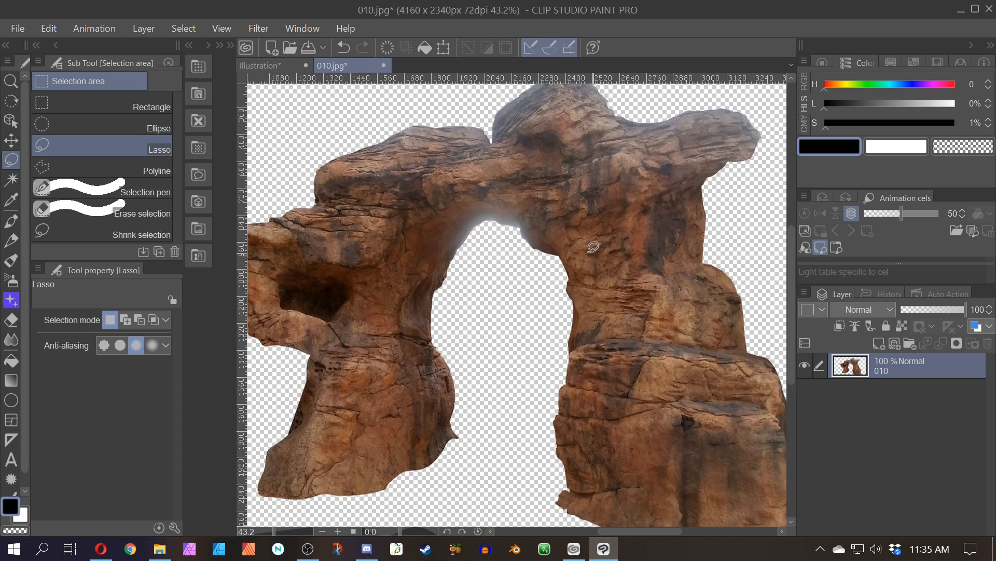
scroll(567, 272, down, 2)
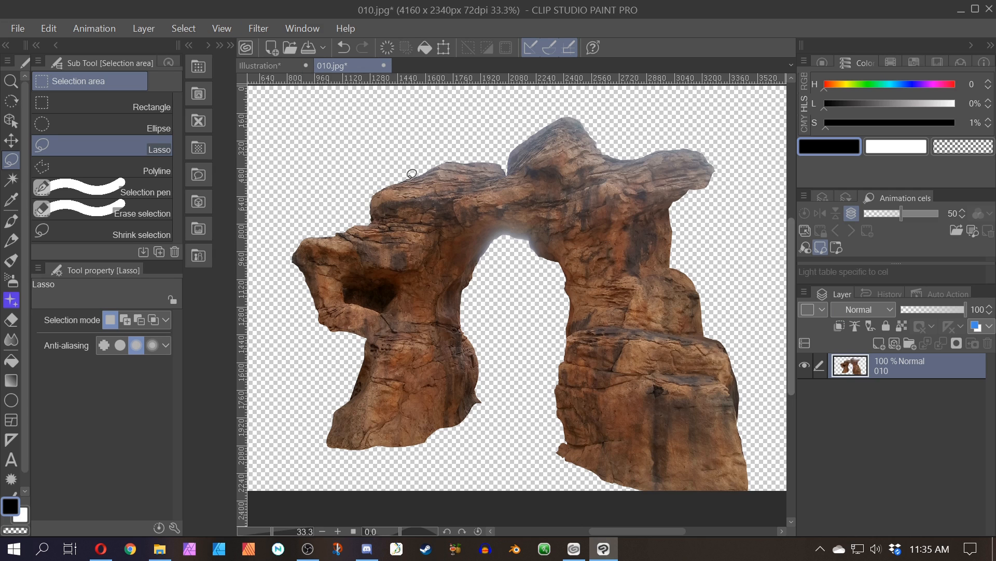
- Fully desaturate the rock arch with a Hue/Saturation/Luminosity correction layer and merge it into the photo layer
click(139, 28)
mouse_move(350, 82)
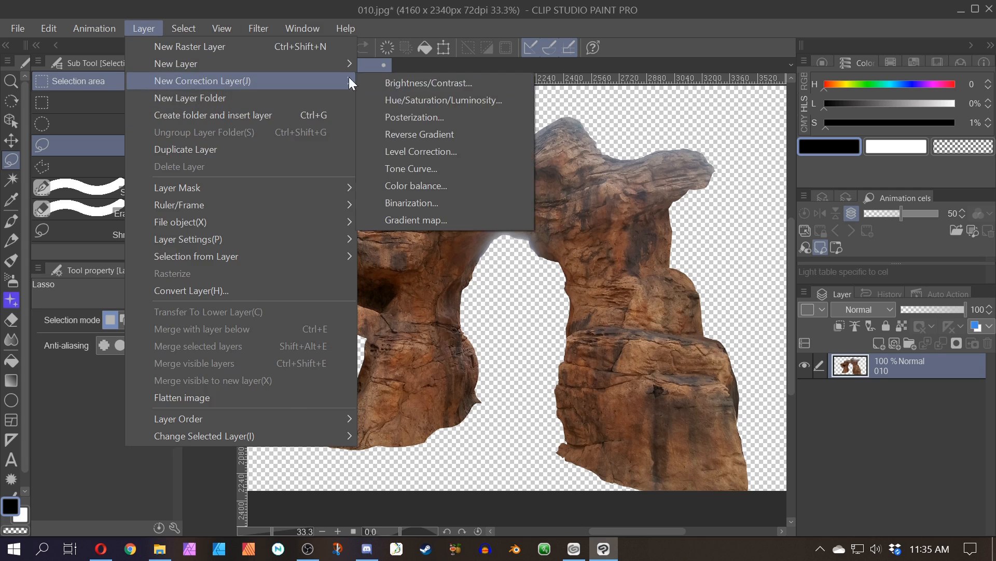
click(444, 100)
drag(333, 165, 125, 172)
click(528, 102)
click(143, 28)
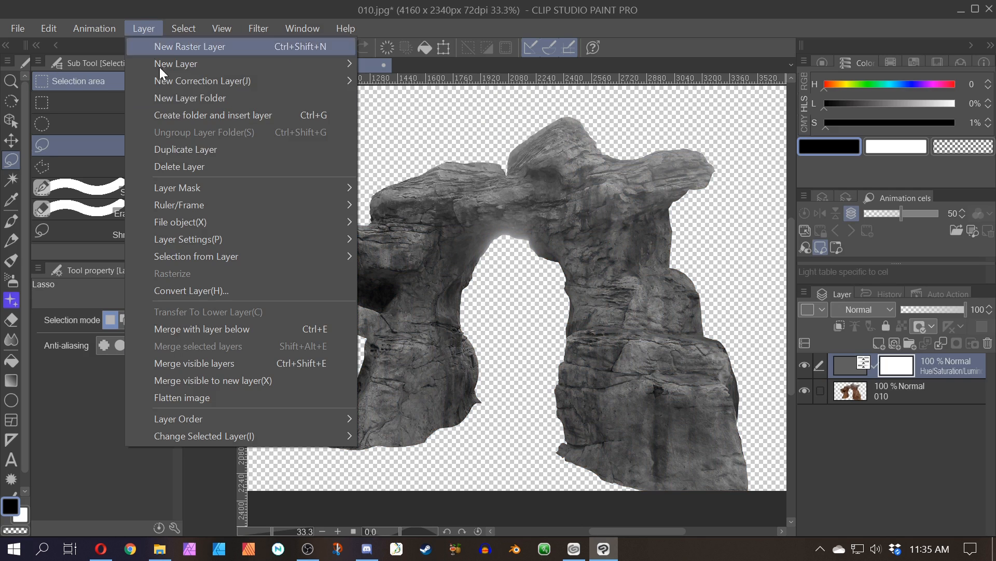
click(938, 479)
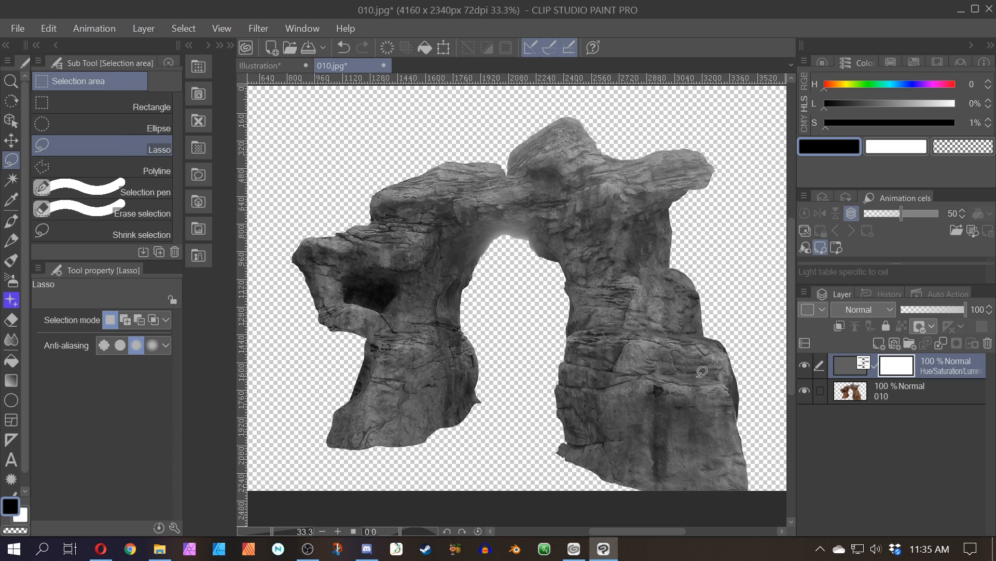
key(ctrl+e)
- Add a Tone Curve correction layer with the shadow points pulled to zero output and a mid-range point raised to maximum output
click(132, 27)
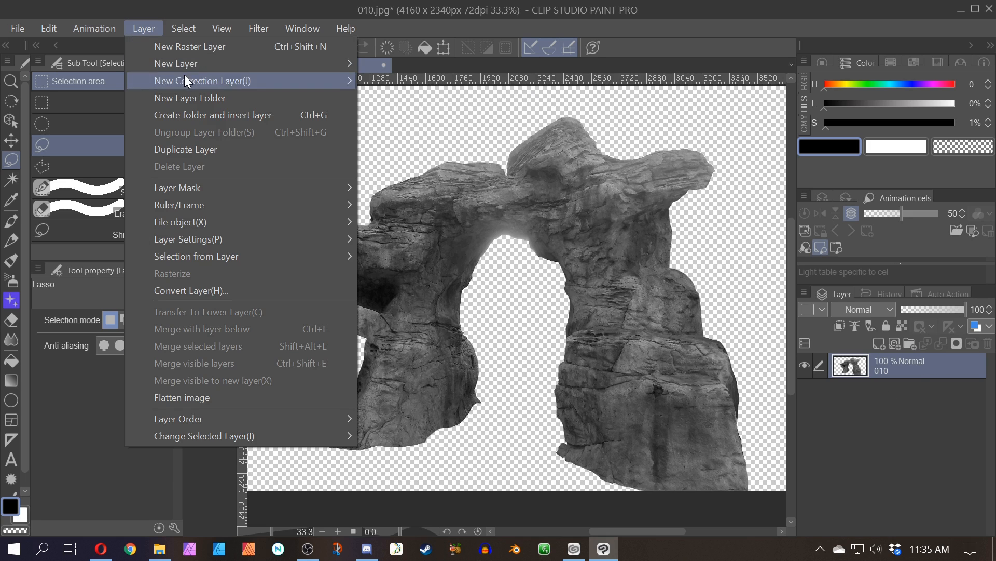
mouse_move(225, 82)
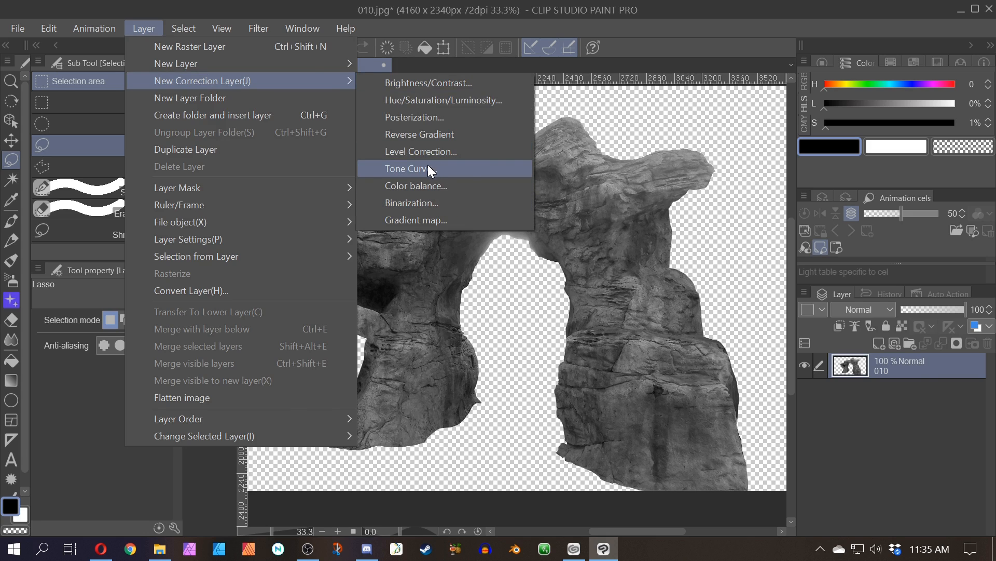
click(428, 166)
drag(552, 175, 571, 388)
drag(578, 175, 567, 388)
drag(606, 282, 552, 387)
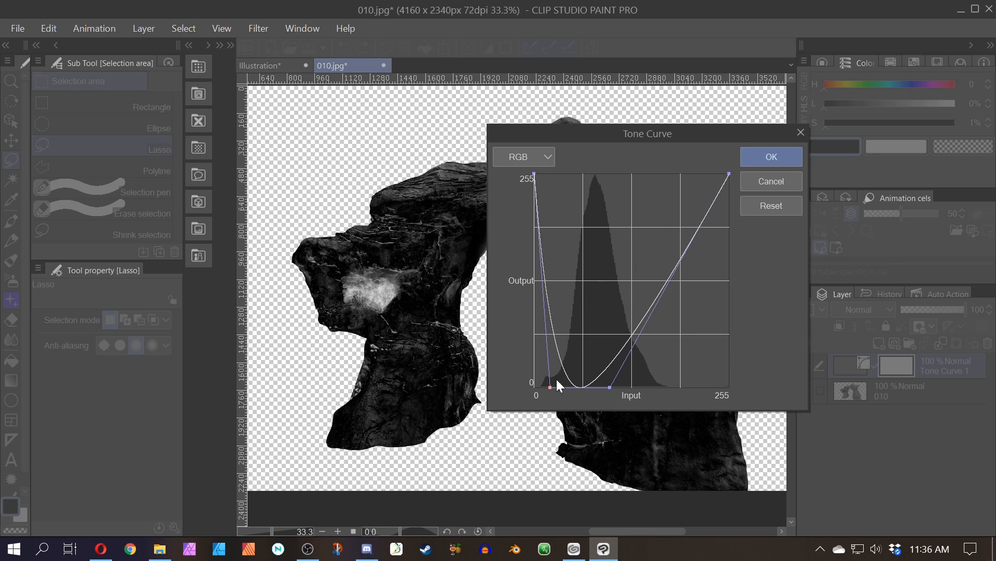
drag(609, 134, 794, 91)
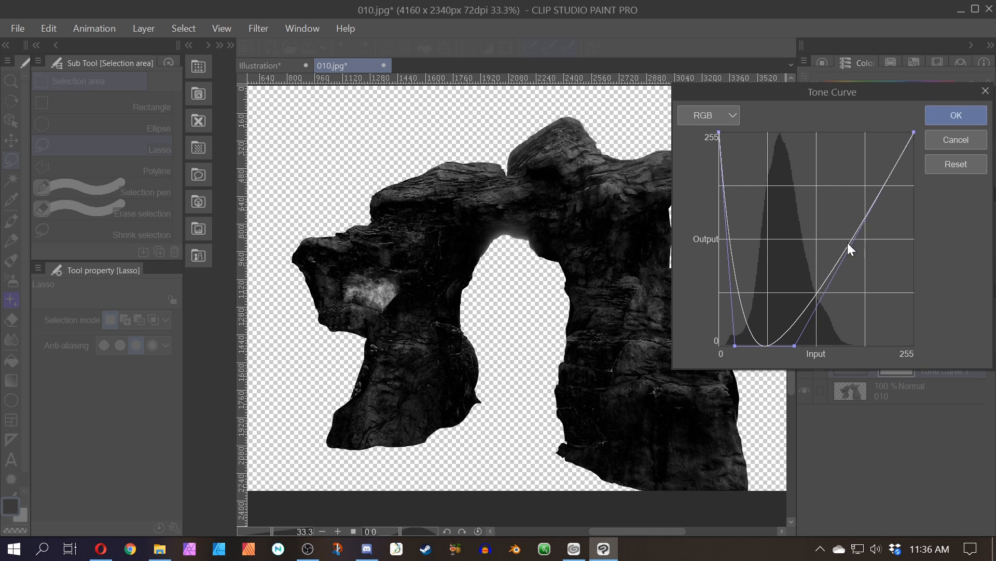
drag(854, 236, 812, 120)
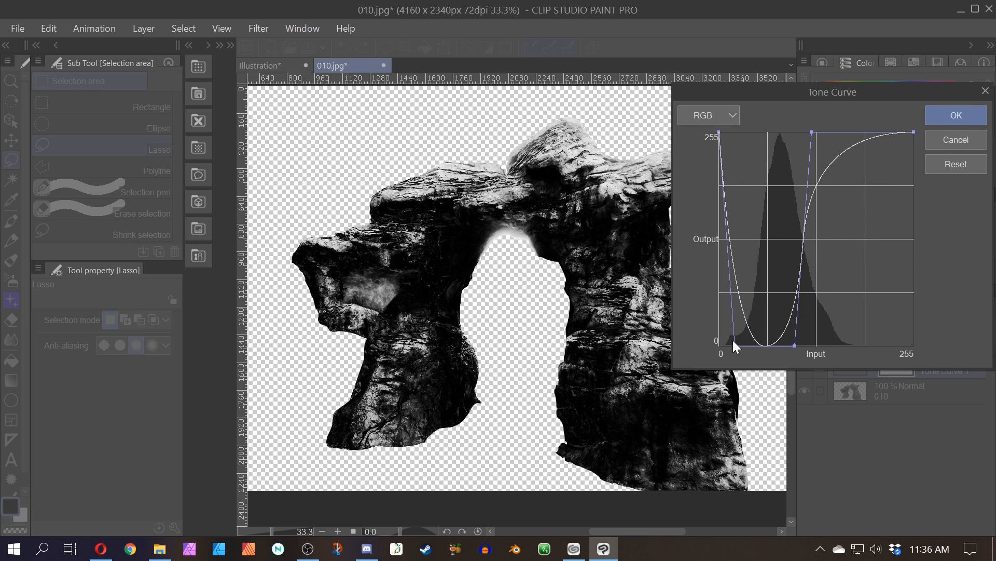
- Try raising the darkest shadows to white on the tone curve, remove that point, and shift the first black point to the lowest input
mouse_move(733, 340)
mouse_down()
mouse_move(723, 356)
mouse_move(682, 366)
mouse_move(734, 351)
mouse_up()
drag(746, 316, 777, 109)
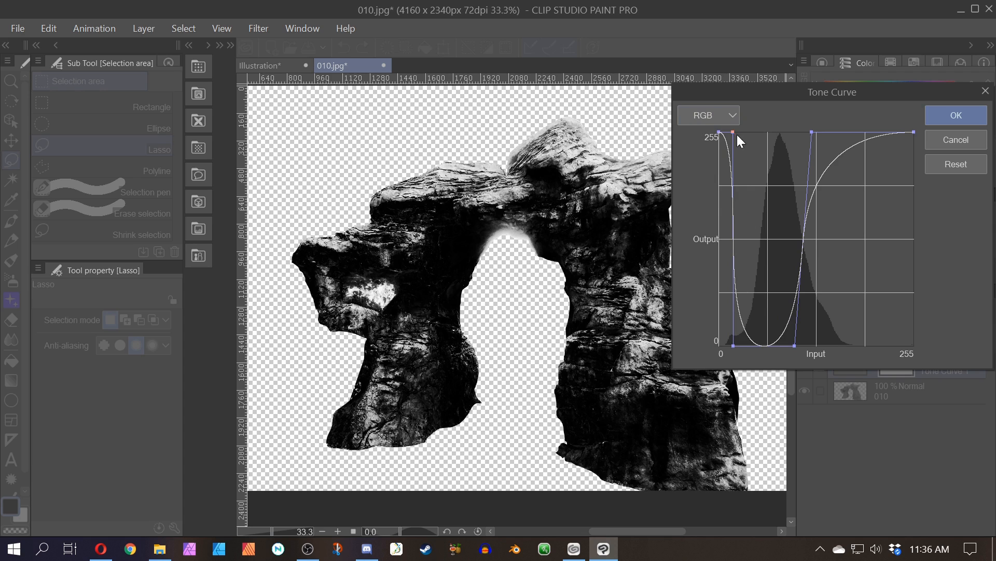
drag(733, 133, 696, 126)
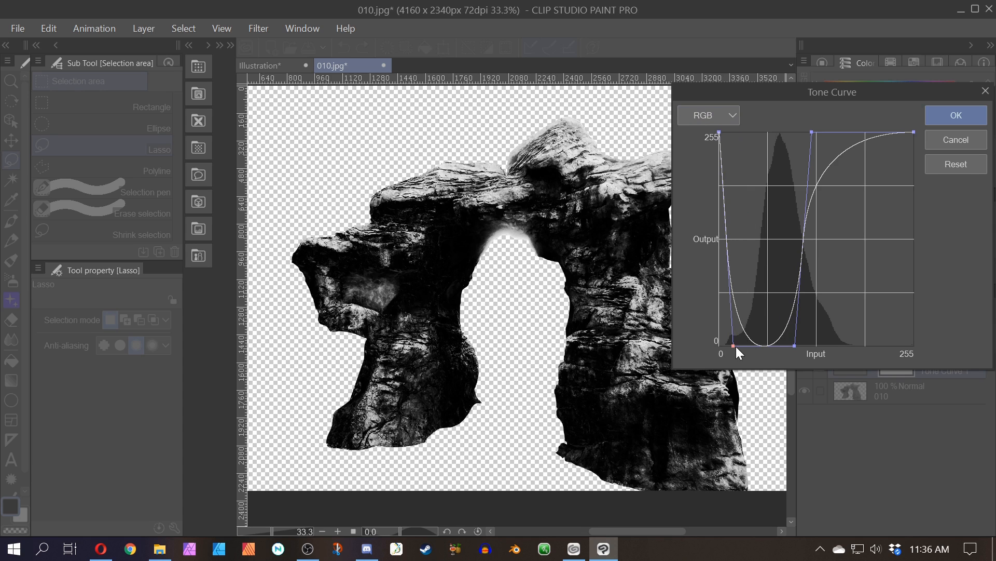
drag(736, 346, 716, 351)
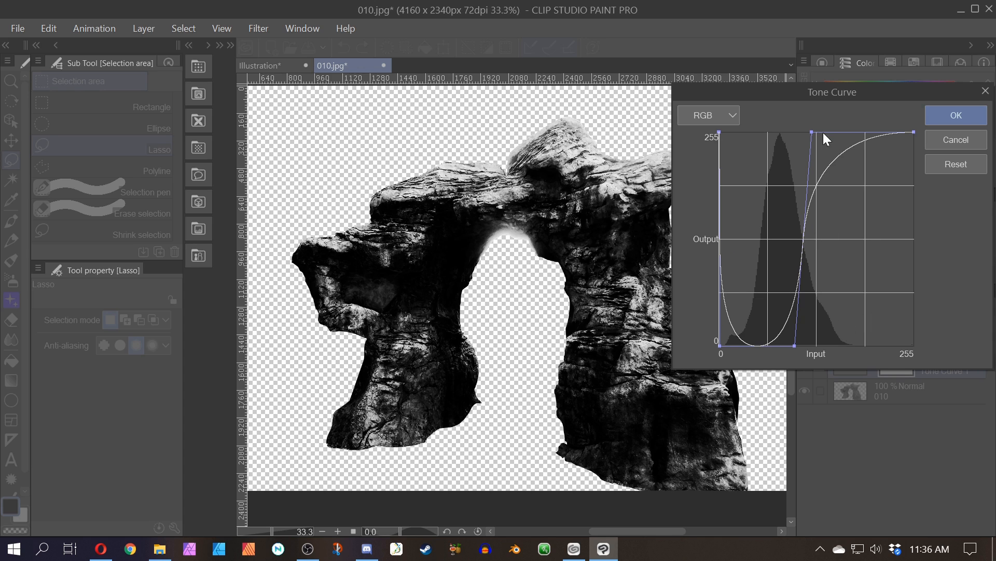
- Steepen the black-to-white transition by aligning the tone curve's upper mid-range point vertically with the black point below it
drag(812, 138, 788, 133)
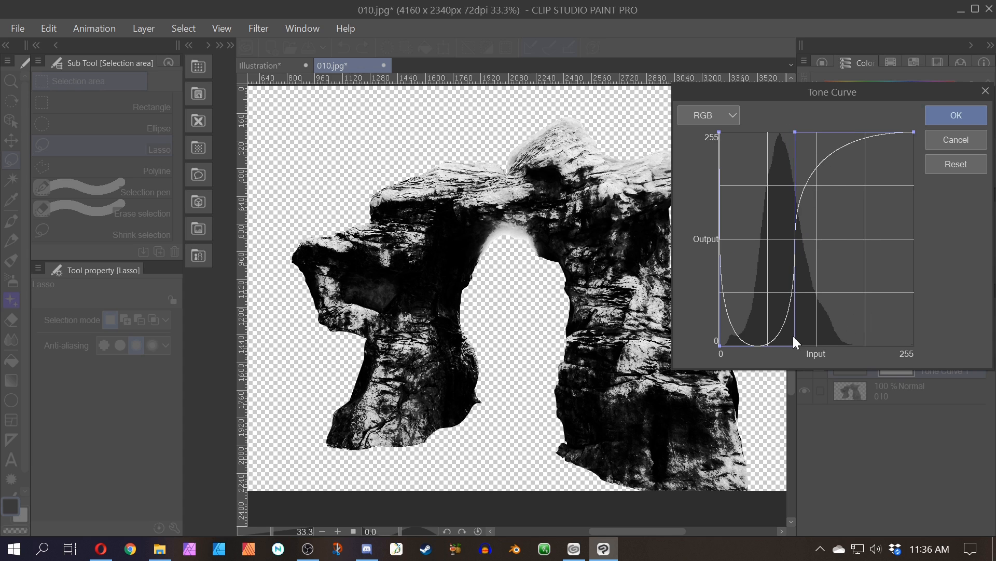
drag(795, 344, 775, 347)
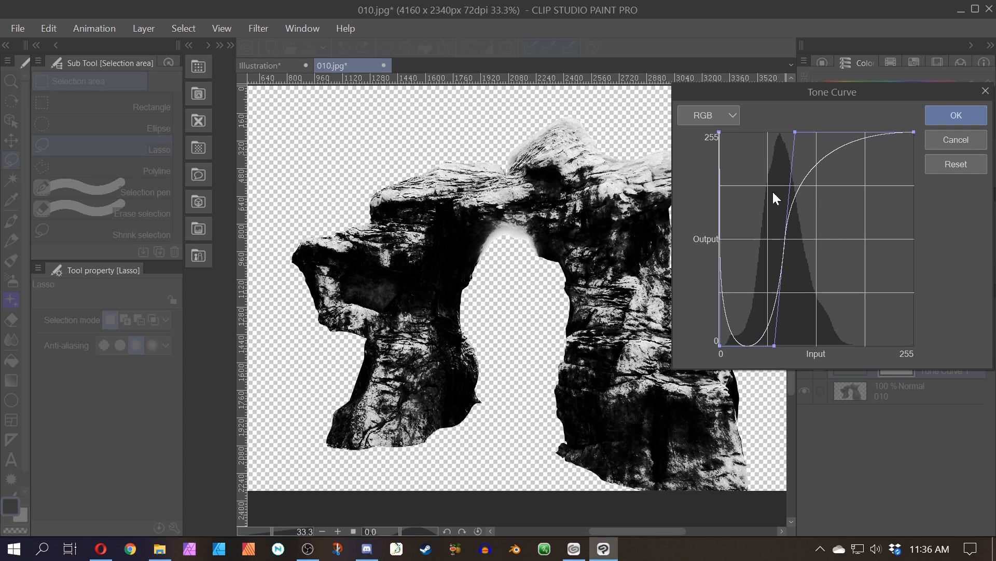
click(796, 132)
mouse_move(796, 131)
mouse_down()
mouse_move(753, 130)
mouse_move(793, 130)
mouse_up()
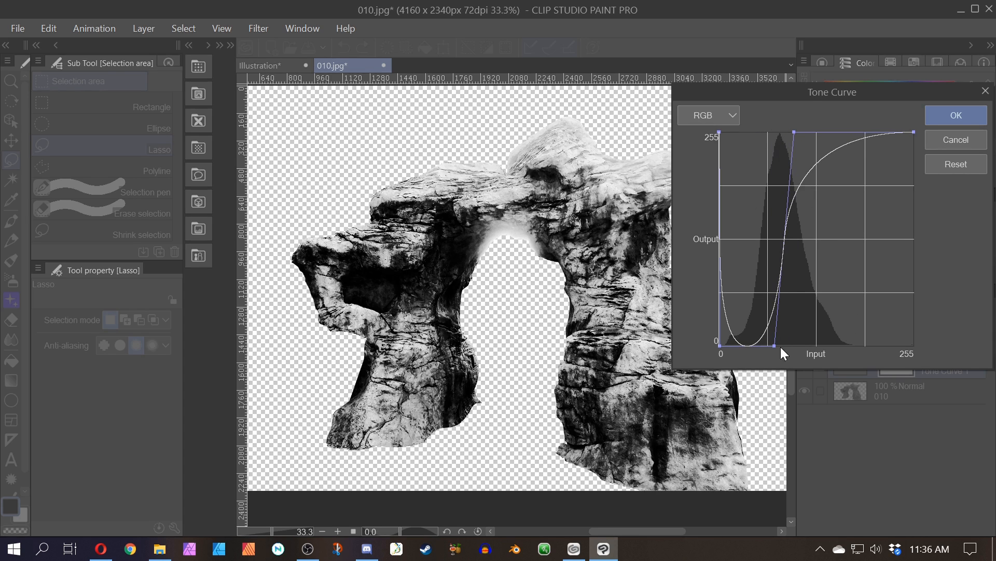
drag(776, 345, 794, 346)
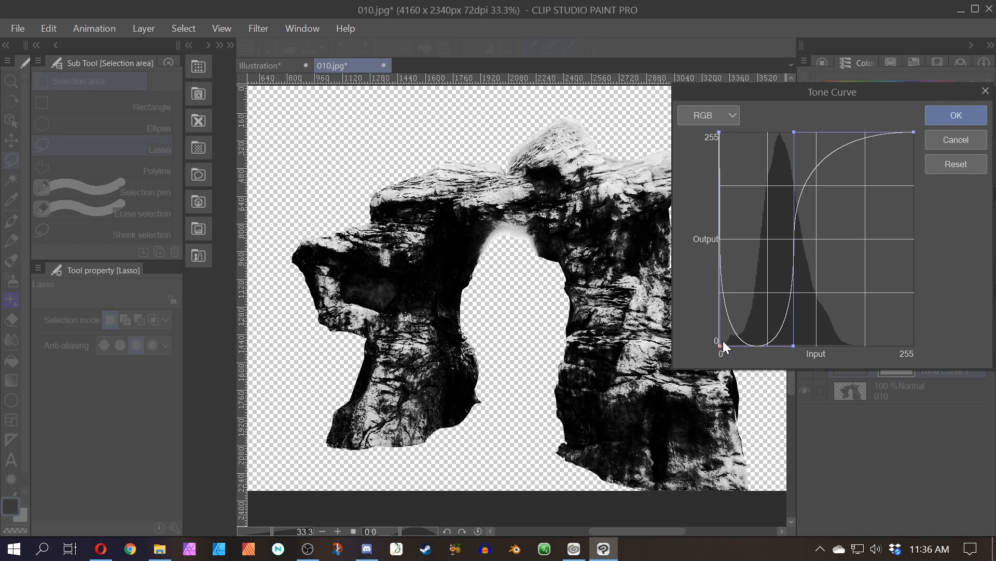
- Reshape the shadow end of the tone curve so the darkest tones turn white, with a vertical drop to black
drag(724, 341, 735, 351)
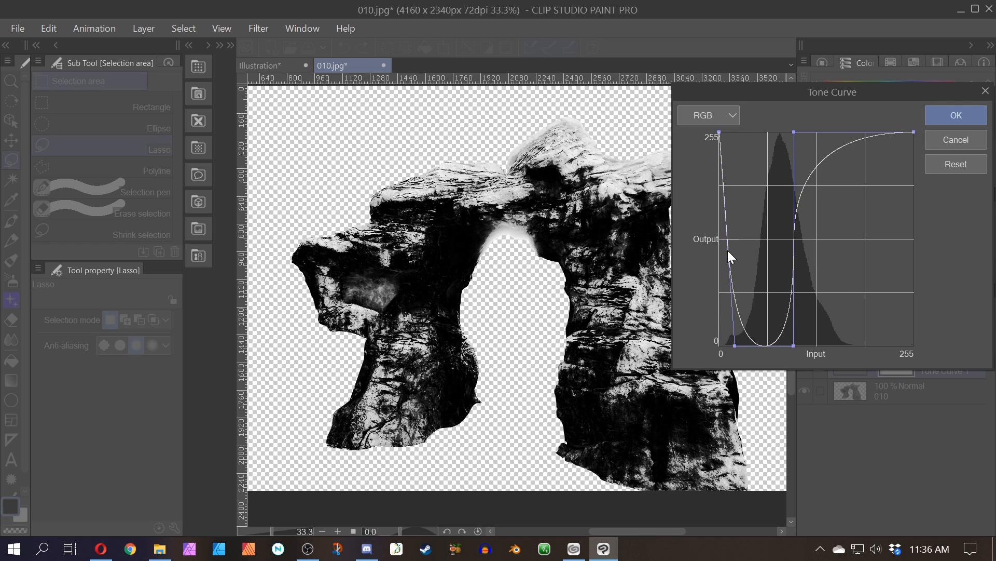
drag(728, 251, 775, 123)
drag(734, 348, 750, 348)
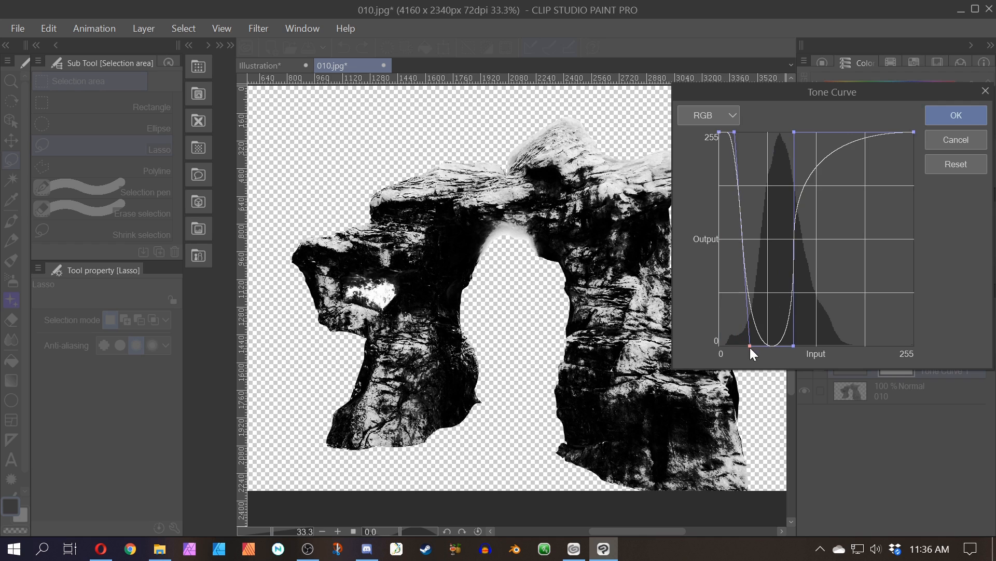
drag(743, 252, 703, 130)
- Inspect the high-contrast rock texture, accept the tone curve, and merge the correction into the photo layer
scroll(582, 299, up, 1)
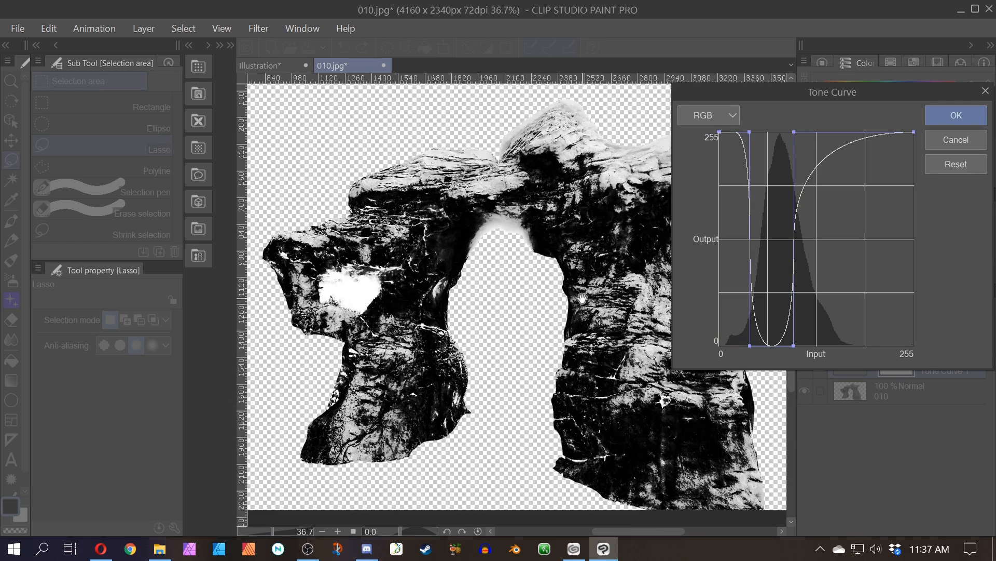
drag(582, 299, 533, 300)
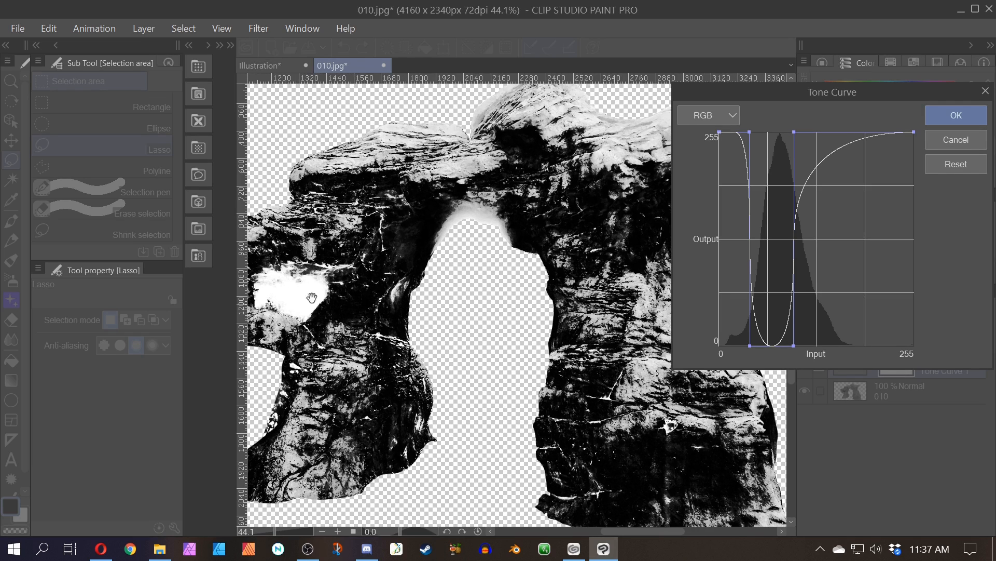
scroll(312, 305, up, 1)
scroll(285, 300, down, 1)
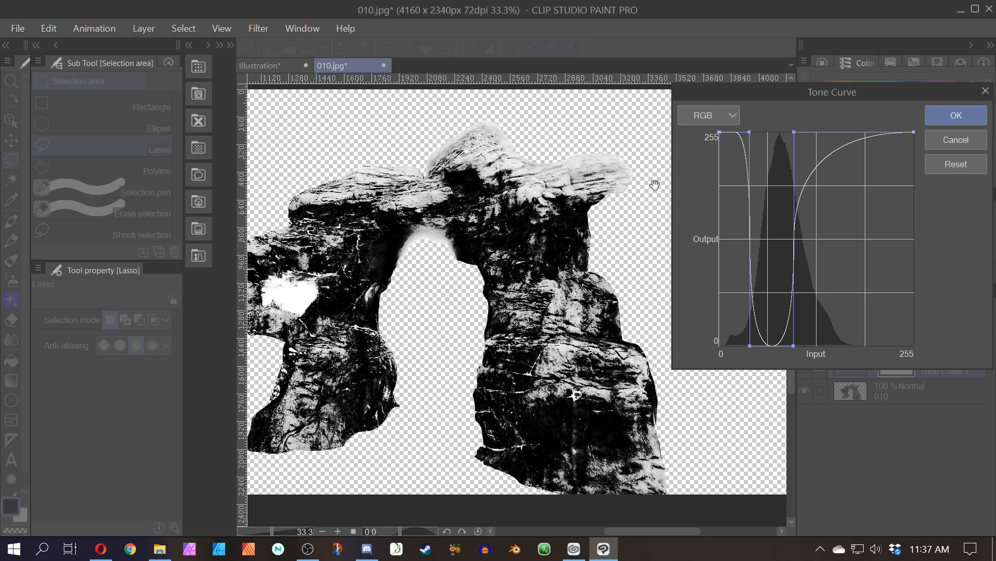
click(956, 115)
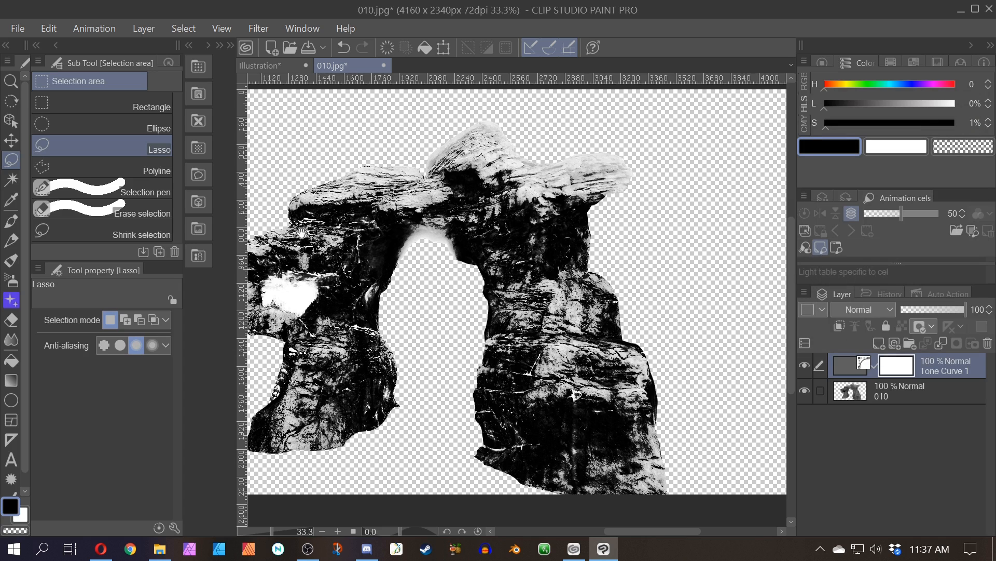
key(ctrl+e)
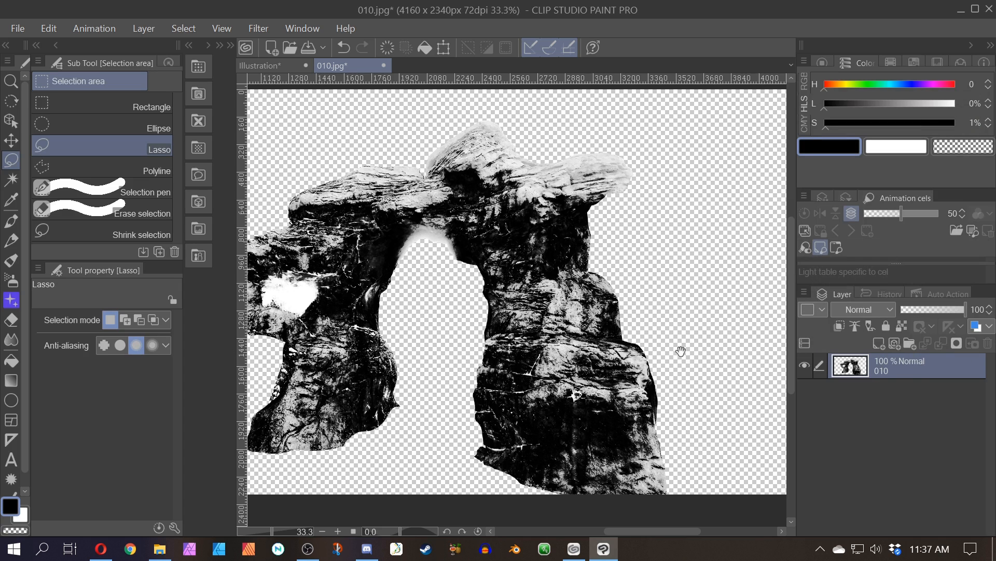
- Register the rock arch image as material 010, usable as a brush tip shape, under Image material
click(95, 28)
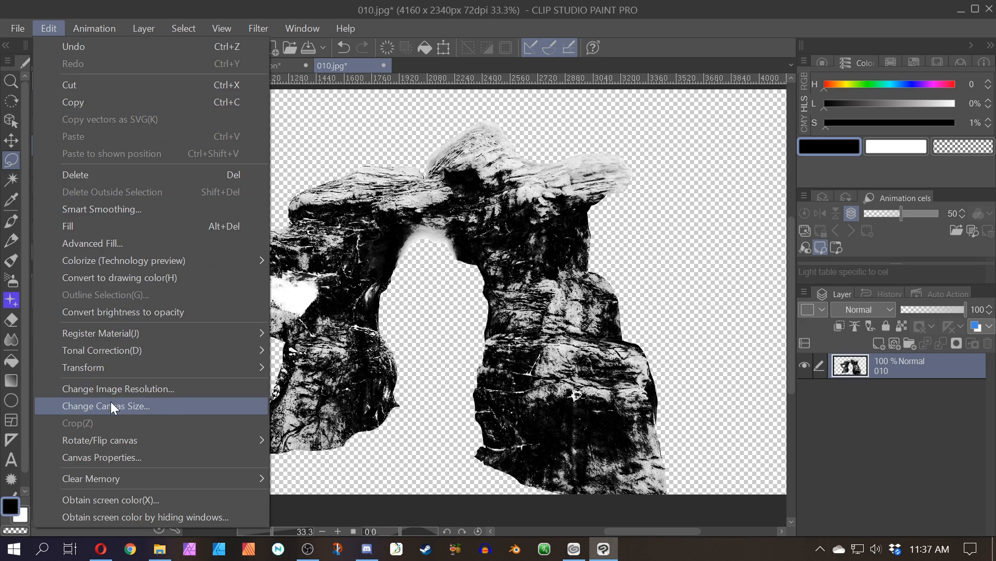
mouse_move(131, 345)
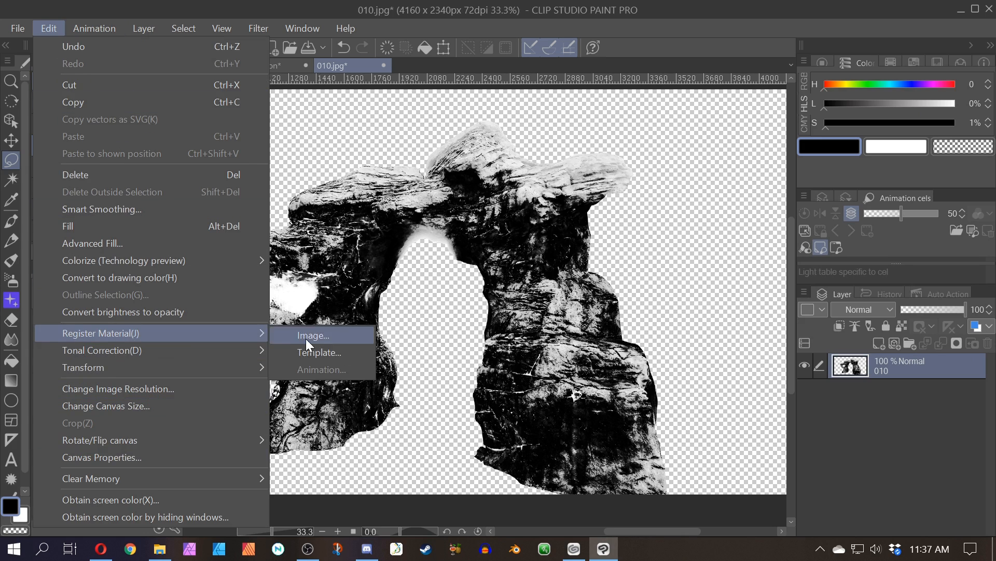
click(306, 338)
click(182, 385)
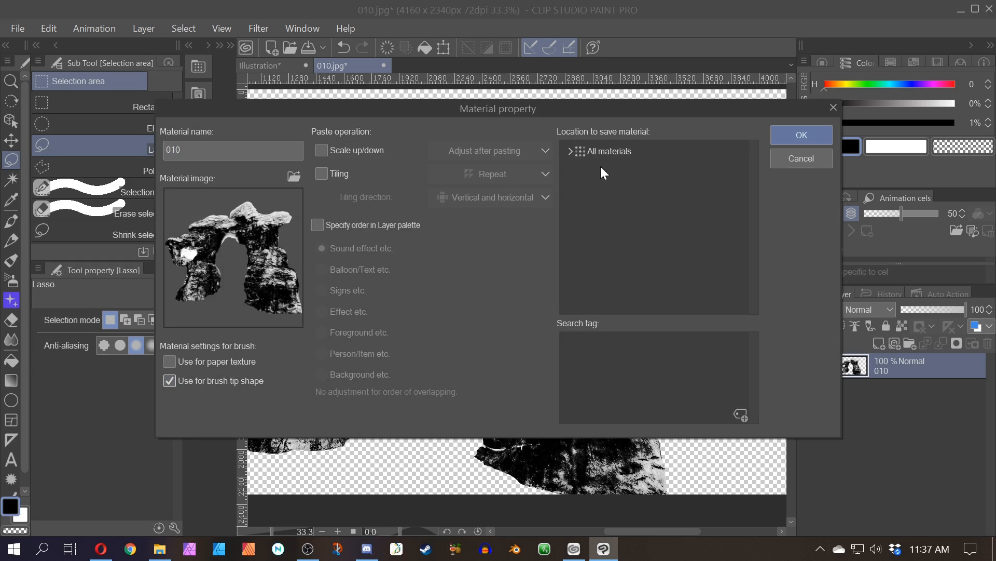
click(574, 149)
click(569, 151)
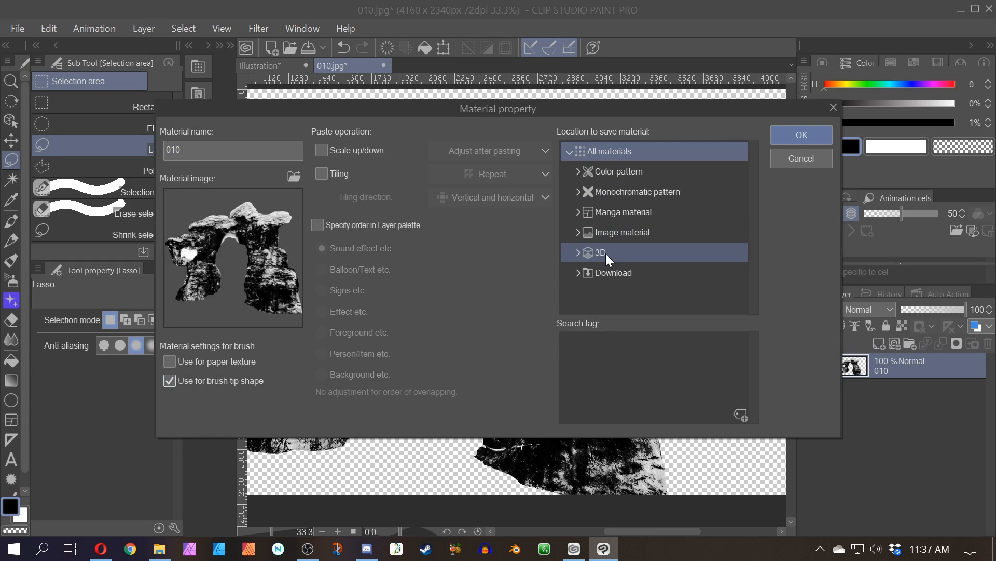
click(578, 232)
click(598, 291)
click(803, 138)
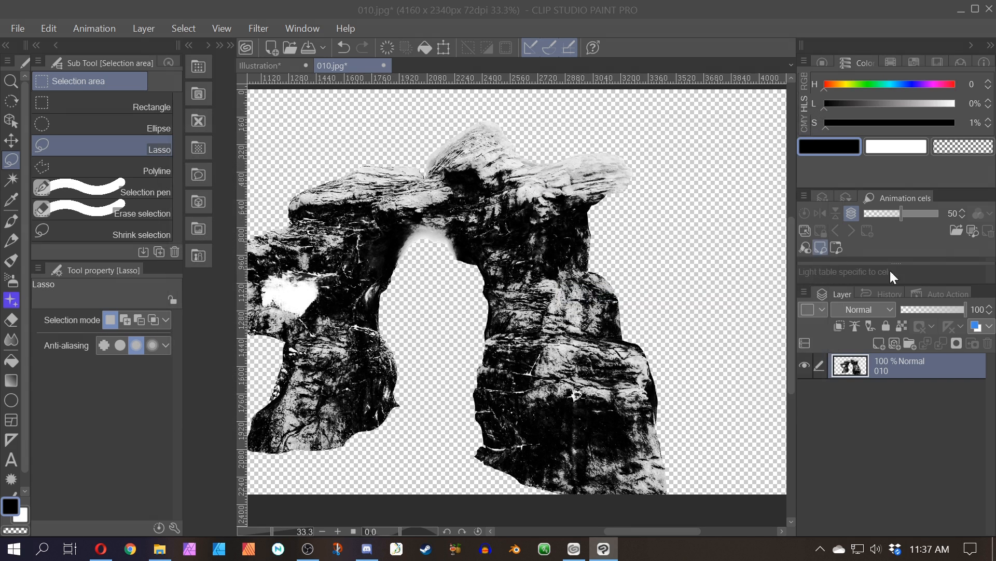
- Add material 010 as another brush tip shape of the Orphanlast Mountains pen
click(10, 221)
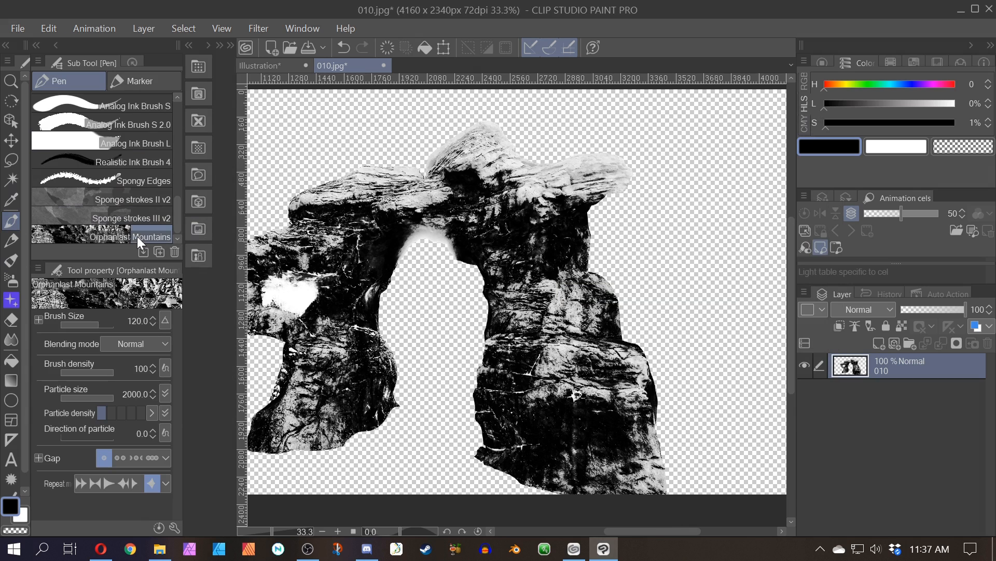
click(175, 526)
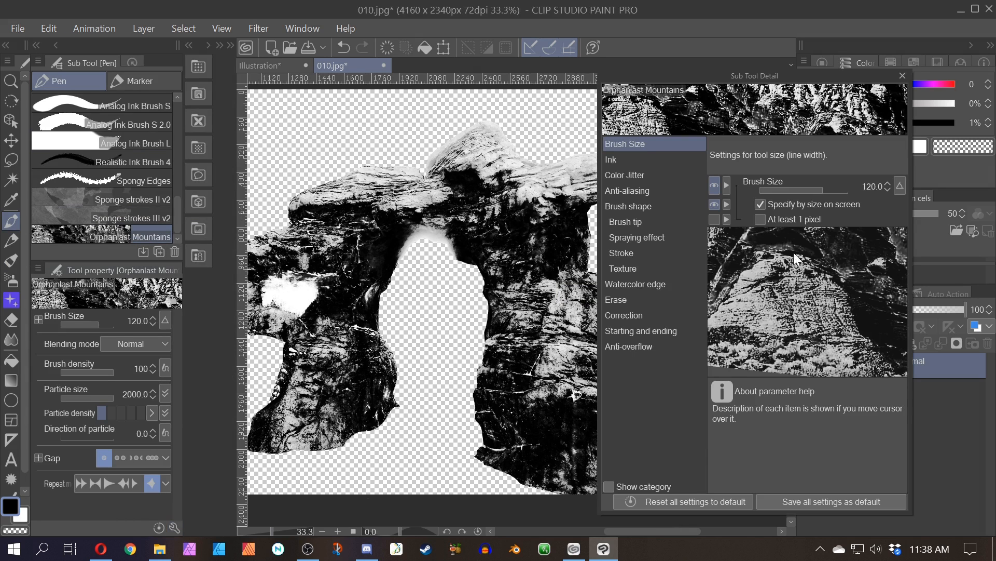
click(626, 222)
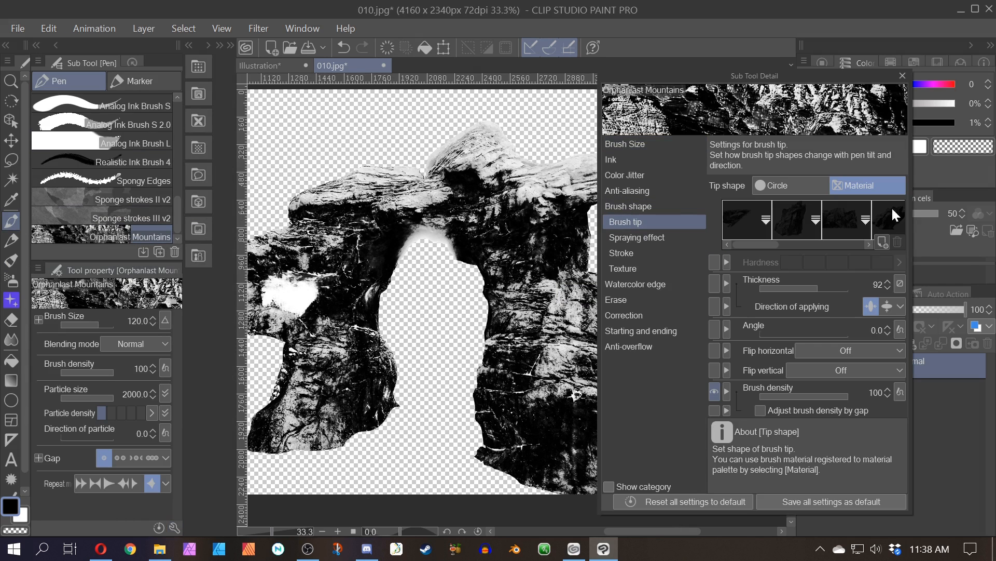
click(882, 242)
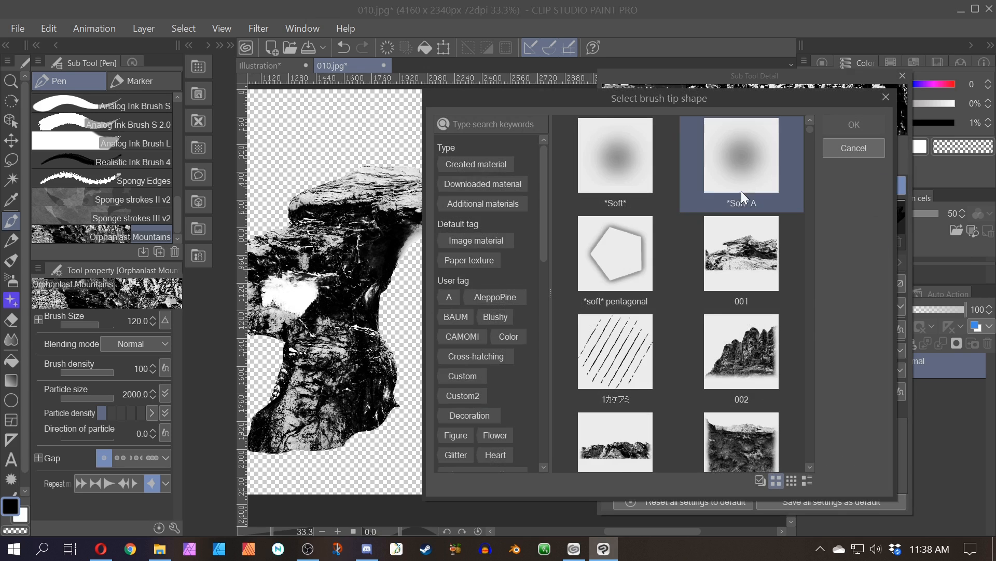
scroll(721, 284, down, 4)
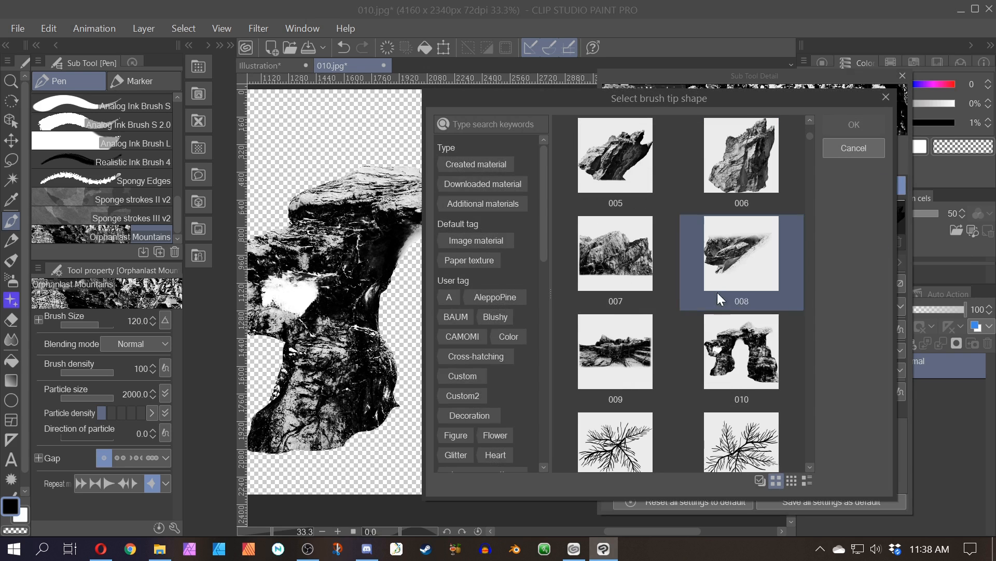
click(743, 361)
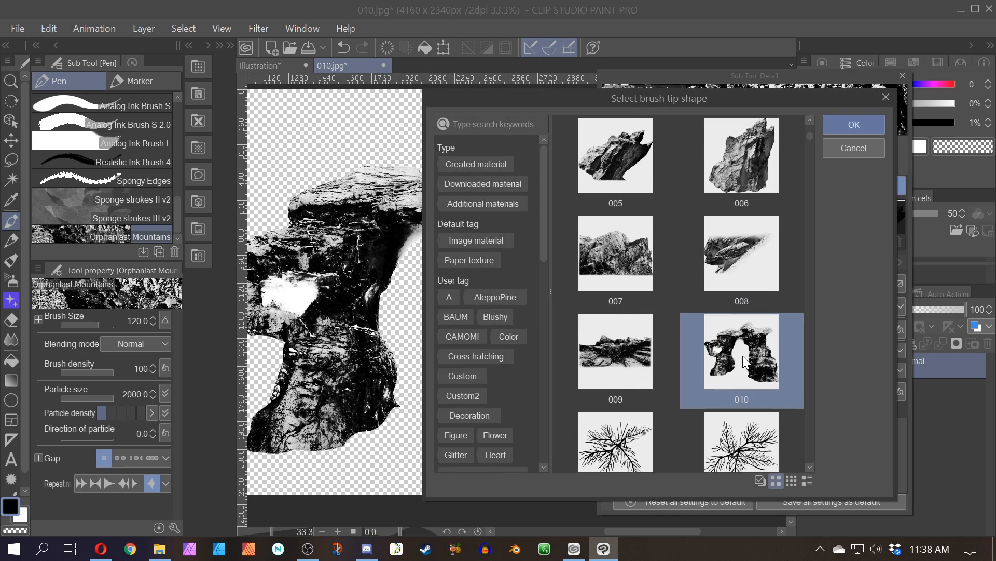
double_click(744, 362)
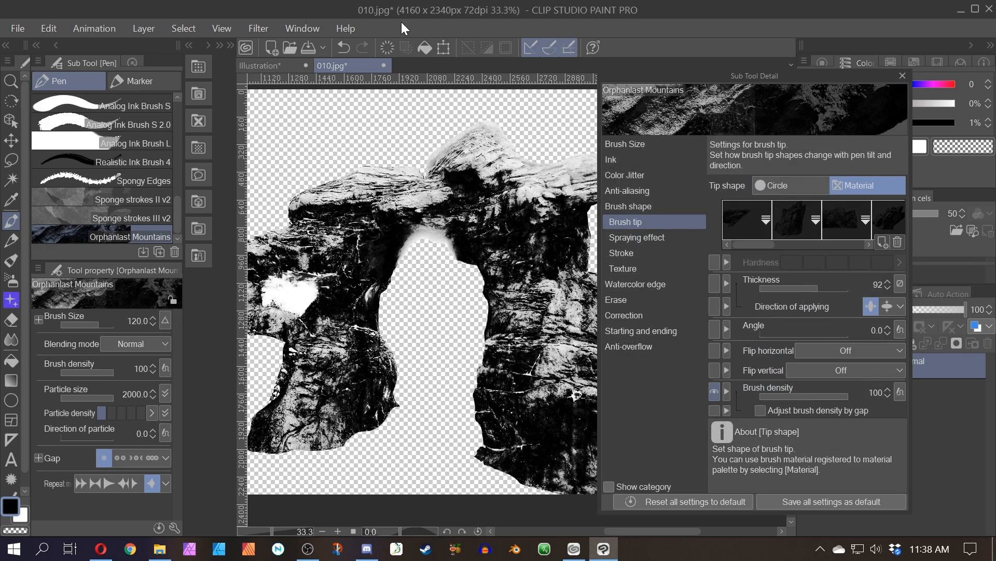
- Test-stamp the Orphanlast Mountains brush repeatedly on the Illustration canvas, undoing each stamp while cycling toward the rock arch tip
click(291, 67)
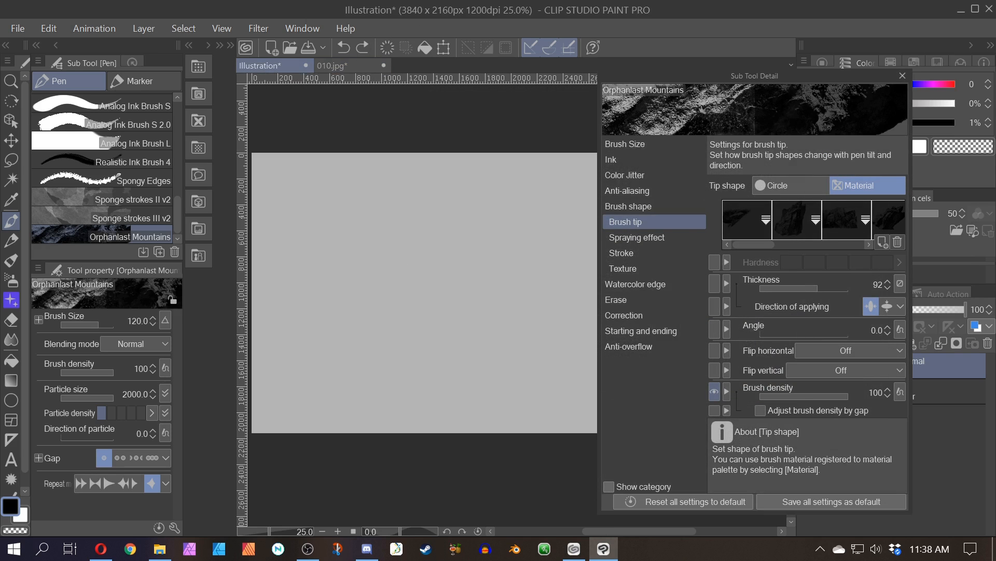
click(399, 302)
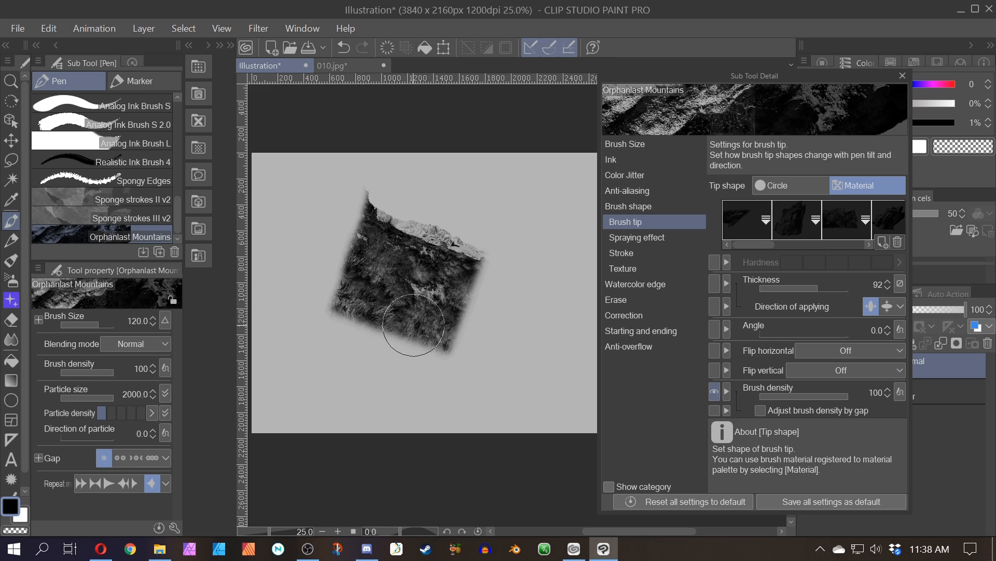
key(ctrl+z)
click(410, 292)
key(ctrl+z)
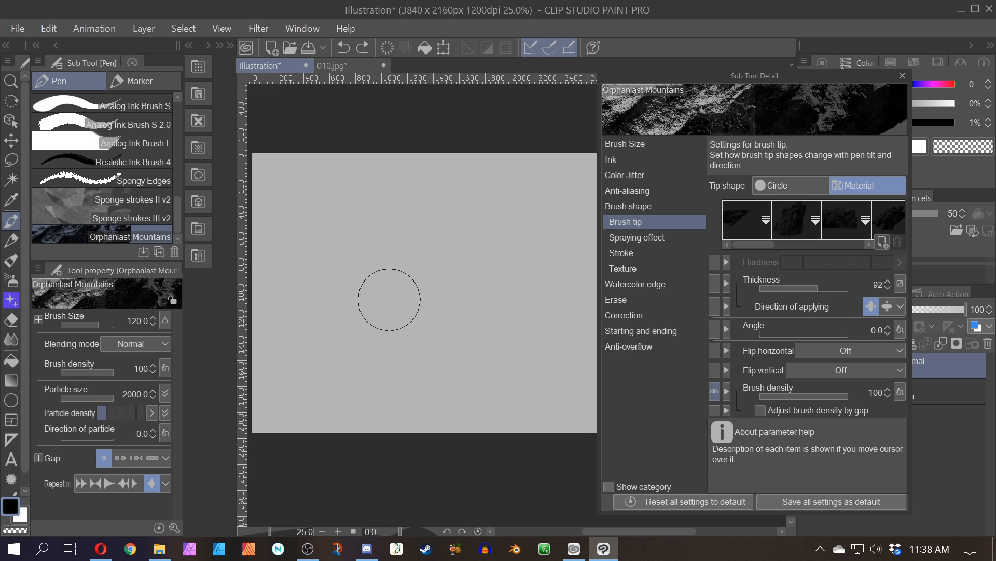
click(389, 299)
key(ctrl+z)
click(391, 298)
key(ctrl+z)
click(391, 298)
key(ctrl+z)
click(392, 314)
key(ctrl+z)
click(393, 334)
key(ctrl+z)
click(388, 315)
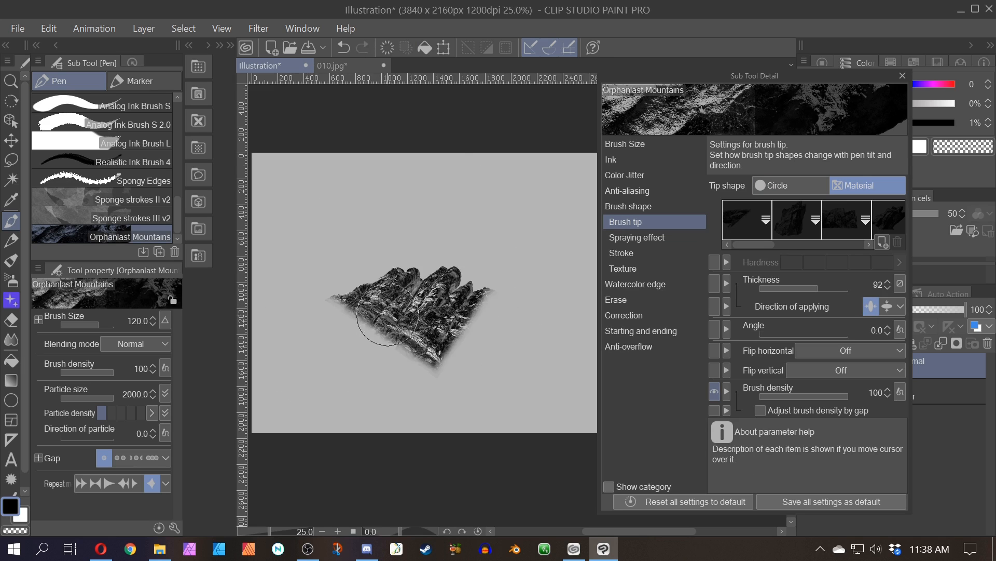
key(ctrl+z)
click(388, 317)
key(ctrl+z)
click(369, 309)
key(ctrl+z)
click(389, 350)
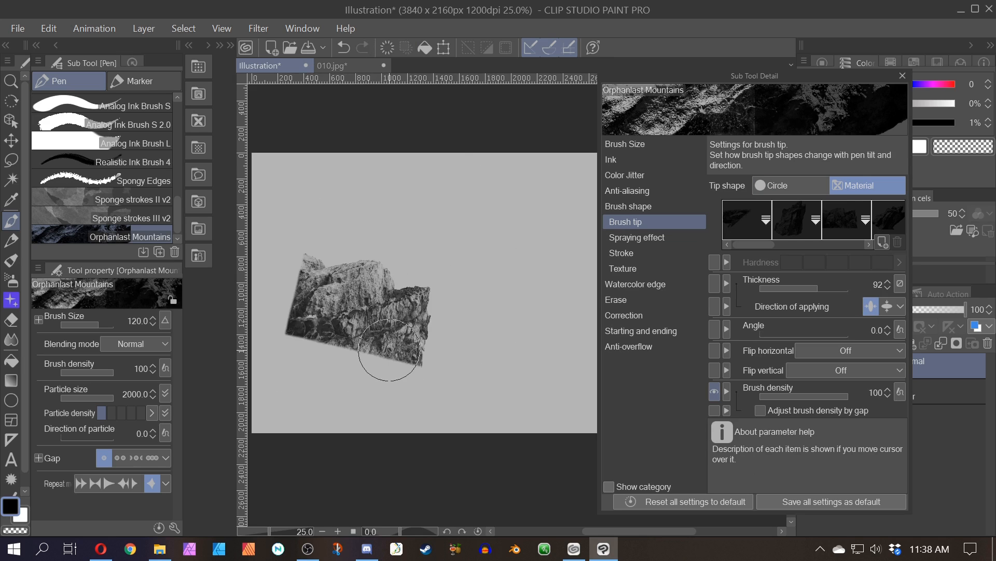
key(ctrl+z)
click(390, 350)
key(ctrl+z)
click(389, 319)
key(ctrl+z)
click(398, 314)
key(ctrl+z)
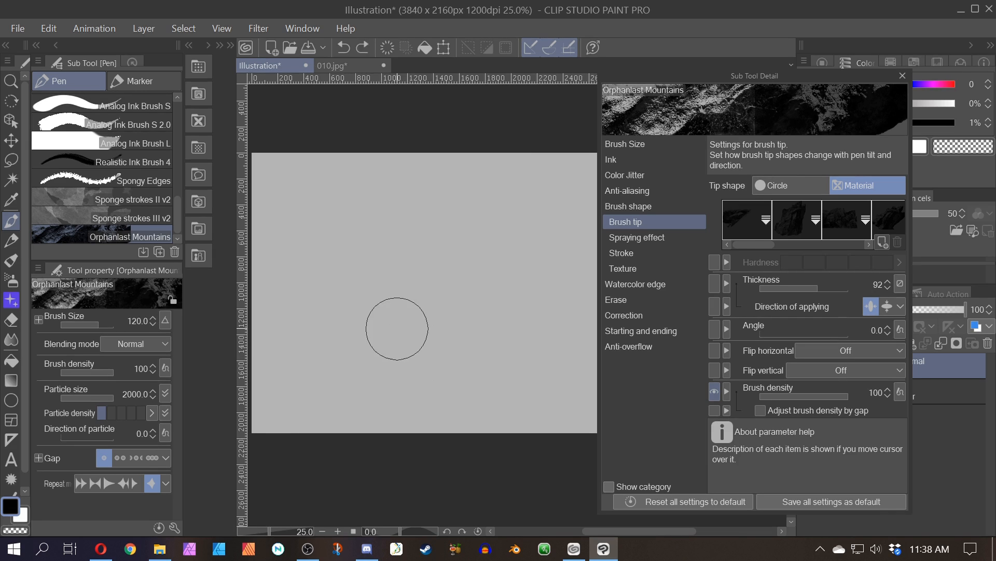
click(399, 333)
key(ctrl+z)
- Stamp the rock arch on the Illustration canvas, inspect its white areas up close, and undo the stamp
click(384, 353)
scroll(462, 335, up, 3)
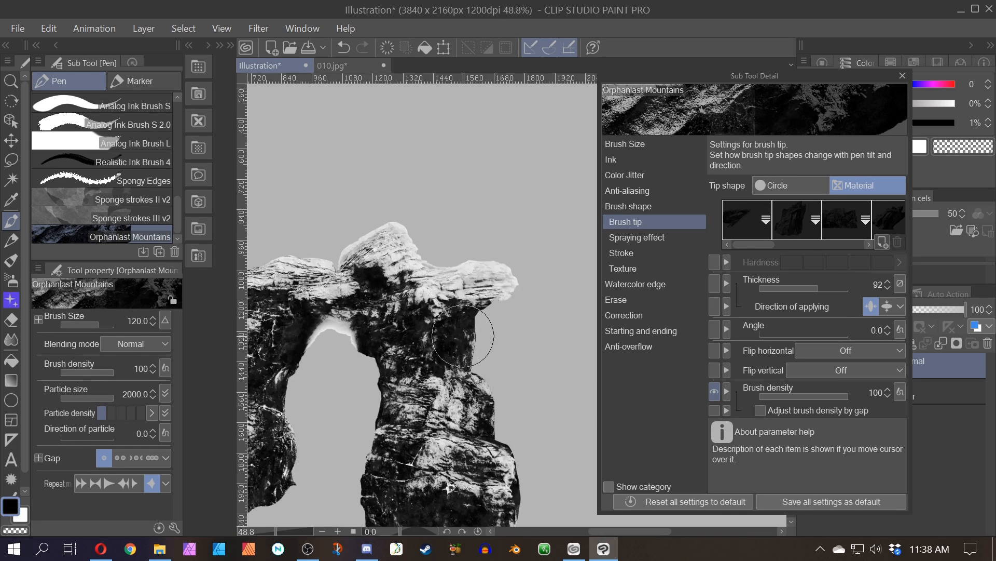
scroll(463, 336, down, 2)
scroll(416, 280, down, 1)
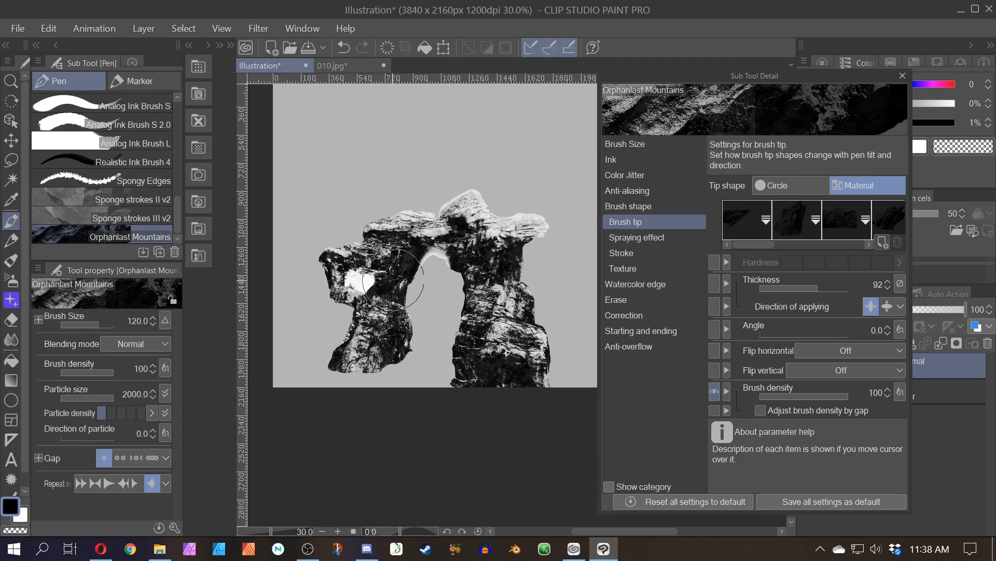
key(ctrl+z)
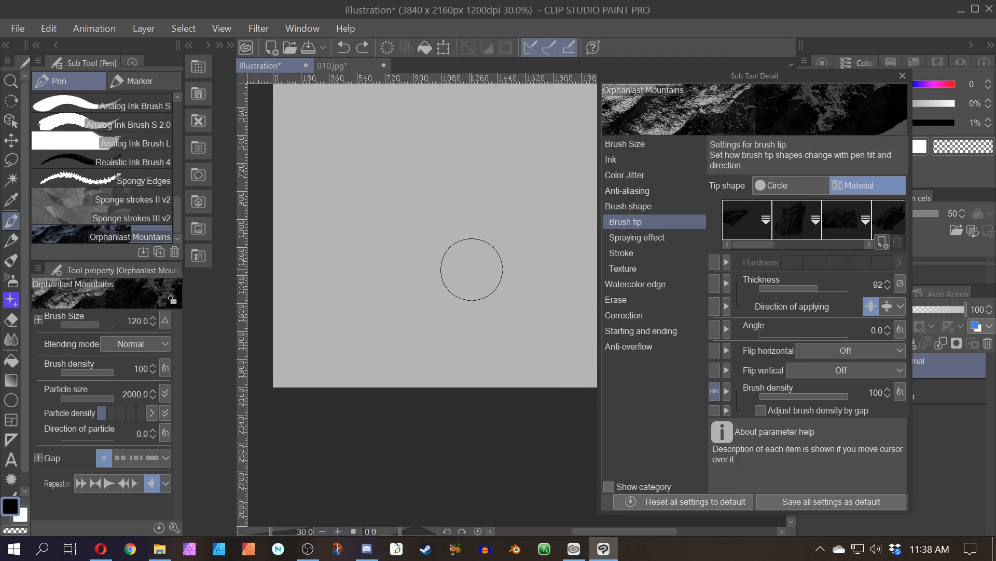
- Return to the 010.jpg canvas and delete material 010 from the Image material folder
click(351, 64)
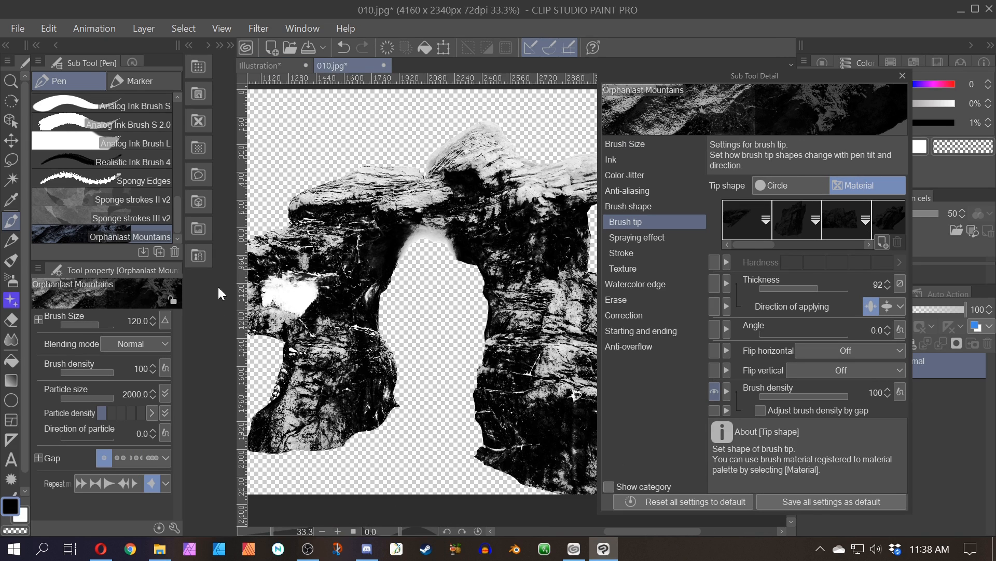
click(201, 228)
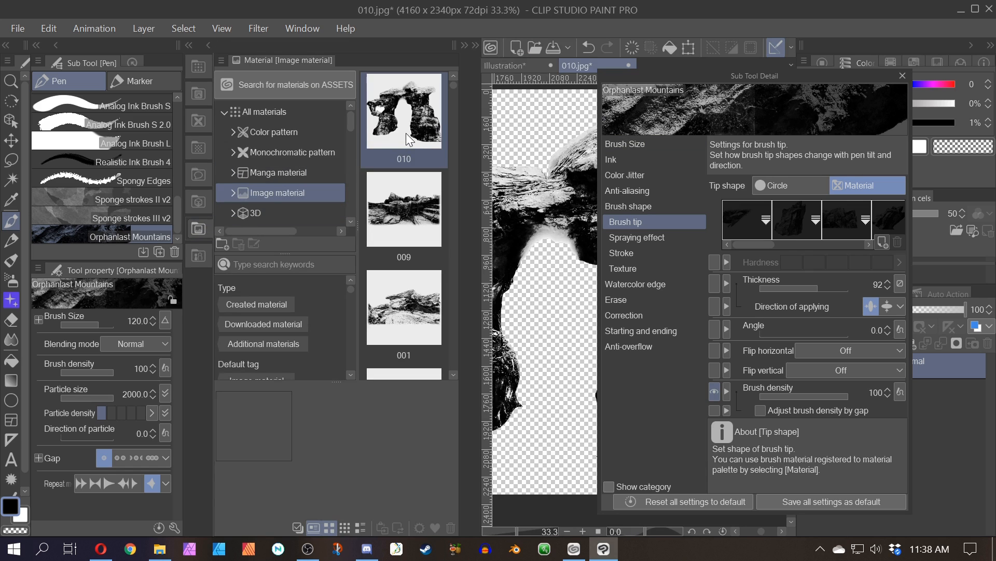
click(199, 229)
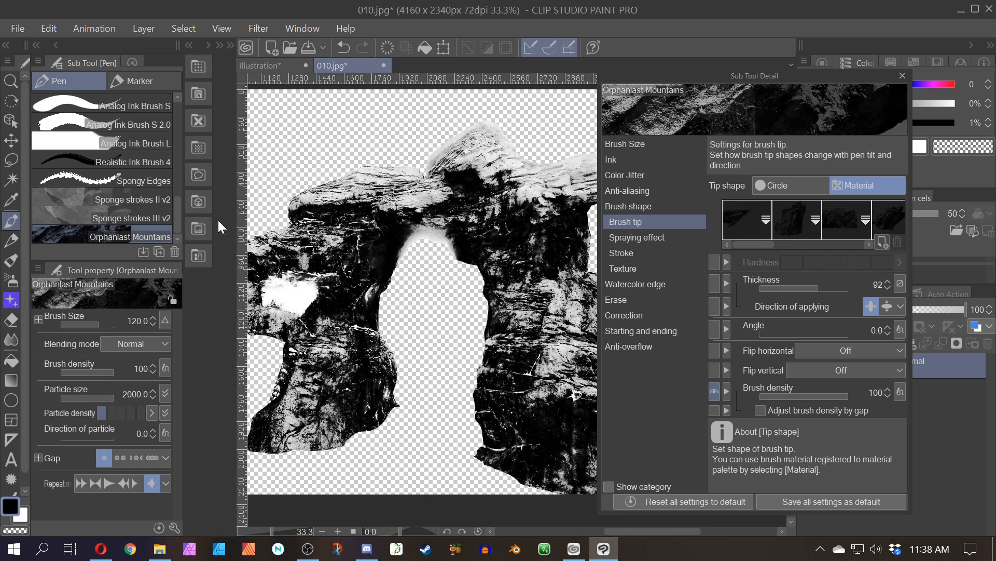
click(201, 227)
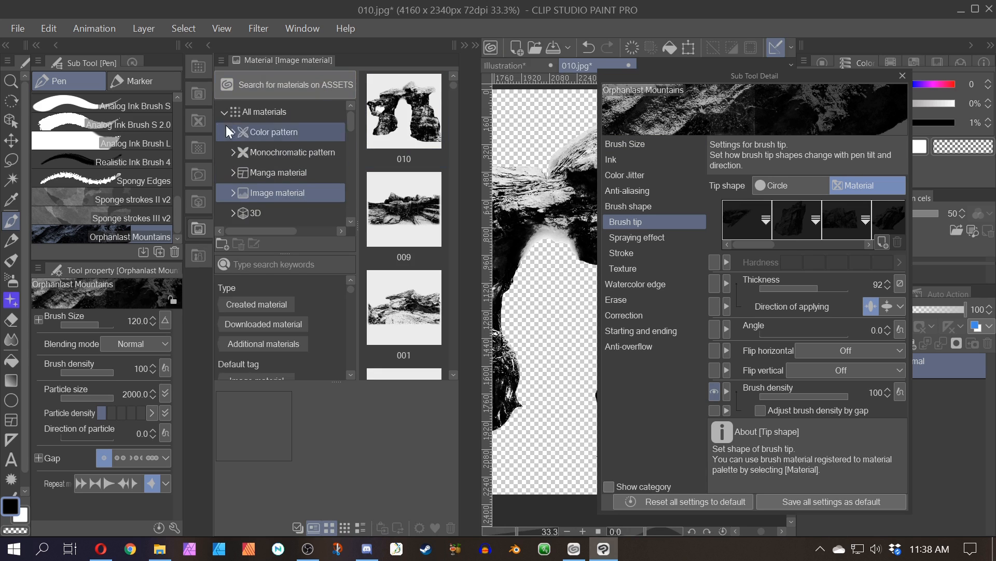
scroll(253, 201, down, 1)
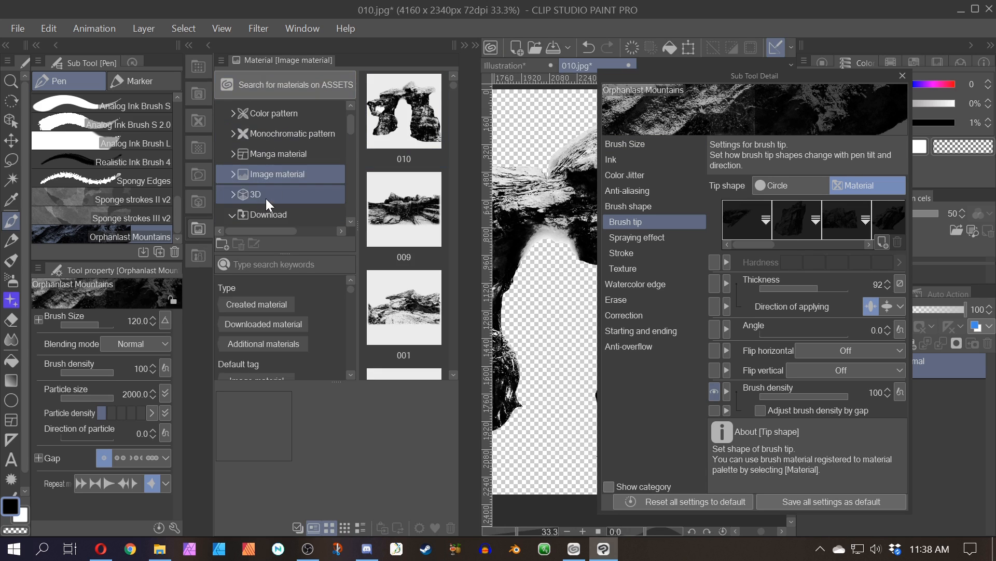
click(412, 115)
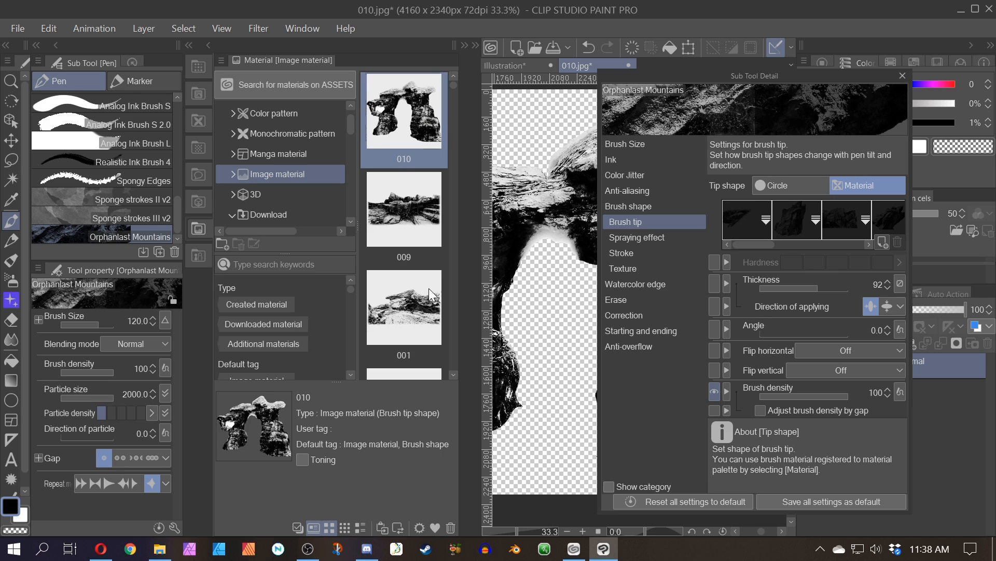
click(451, 528)
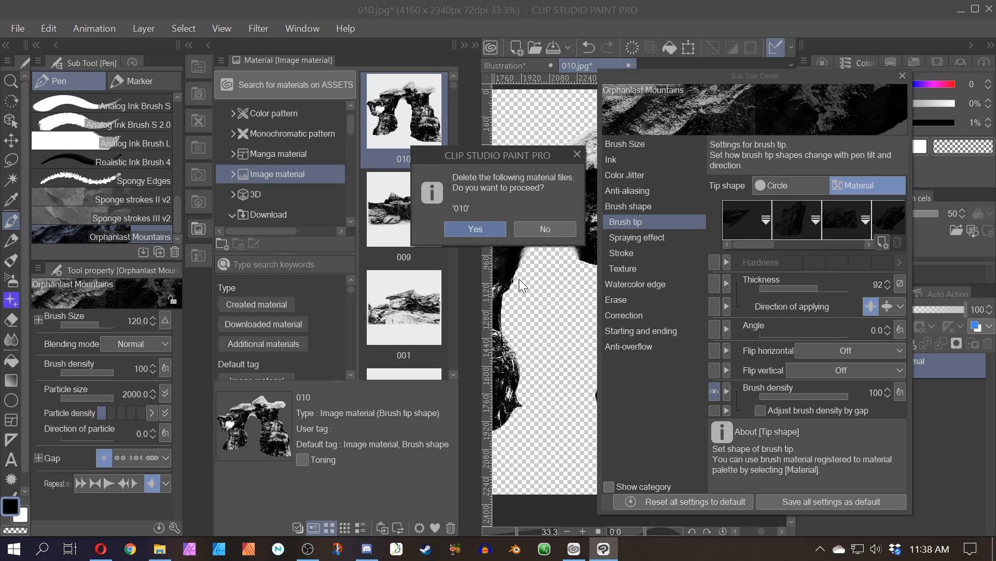
click(481, 229)
click(503, 229)
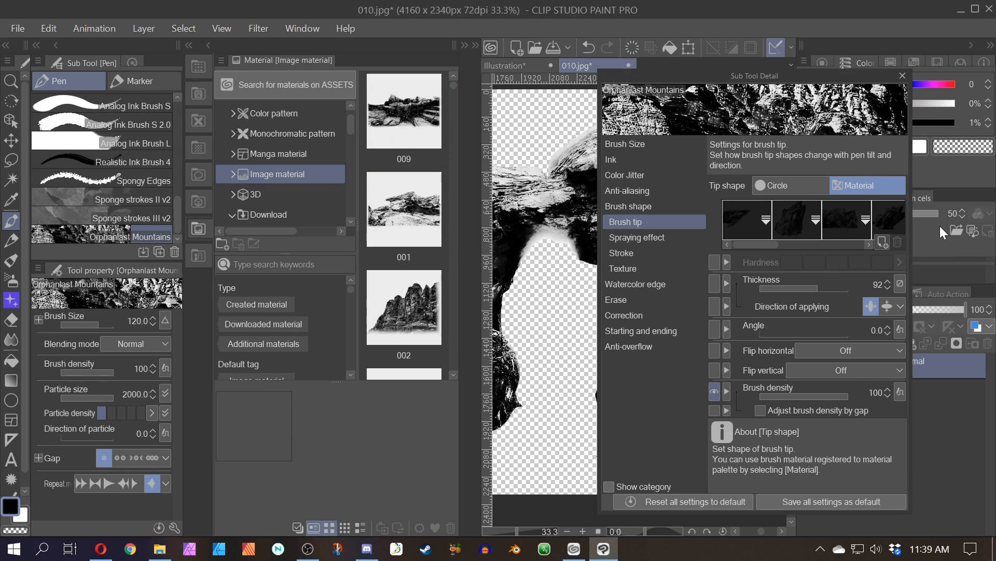
click(193, 229)
- Convert the rock arch layer's brightness to opacity
scroll(331, 252, down, 1)
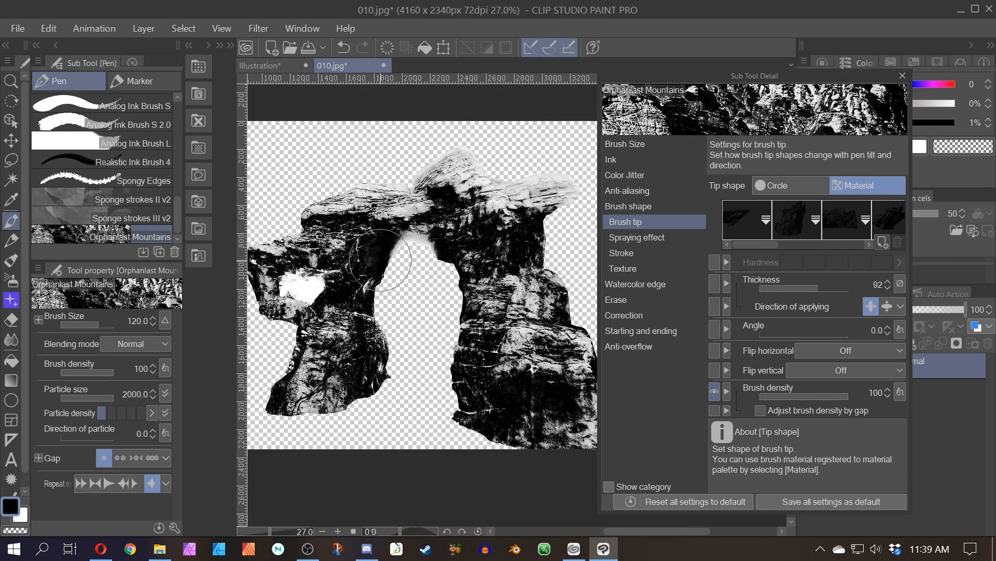
click(49, 29)
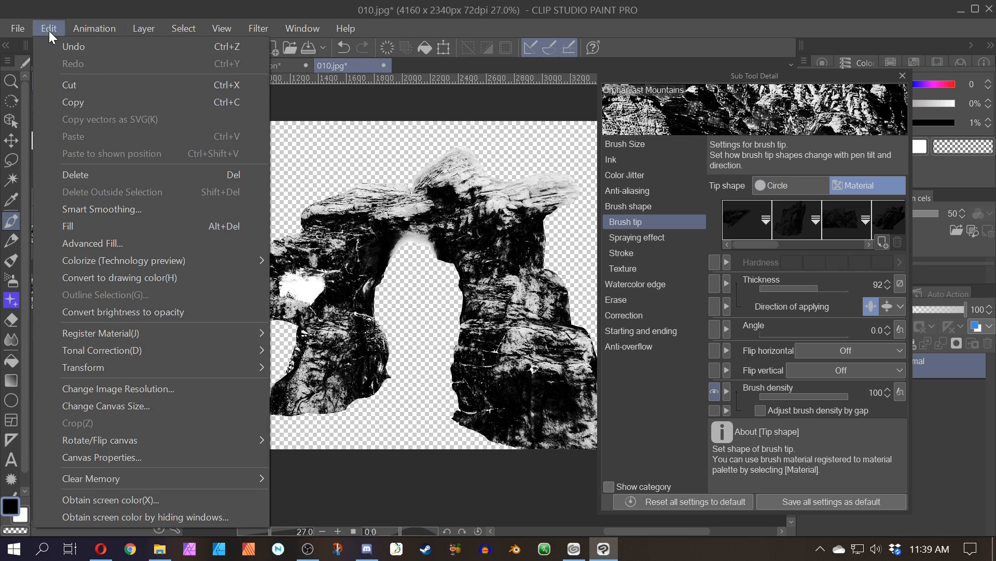
click(120, 318)
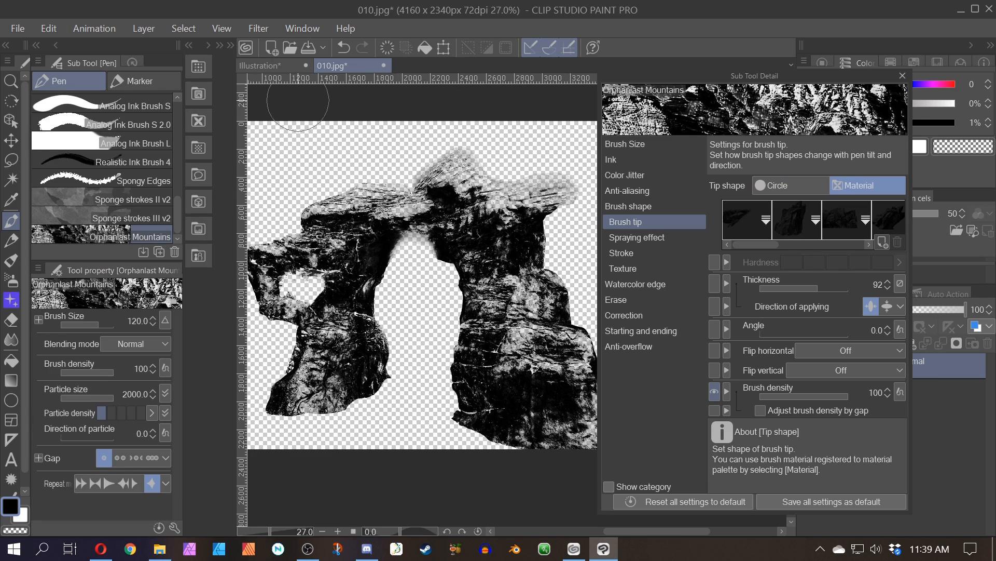
- Register the rock arch layer as image material 010, usable as a brush tip shape and saved under Image material > Brush
click(47, 28)
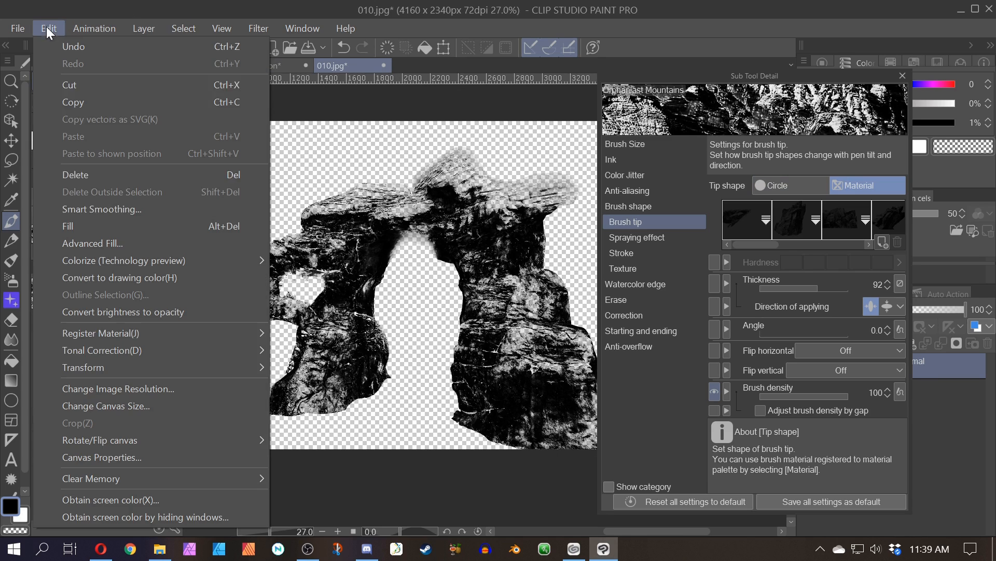
mouse_move(133, 333)
click(312, 336)
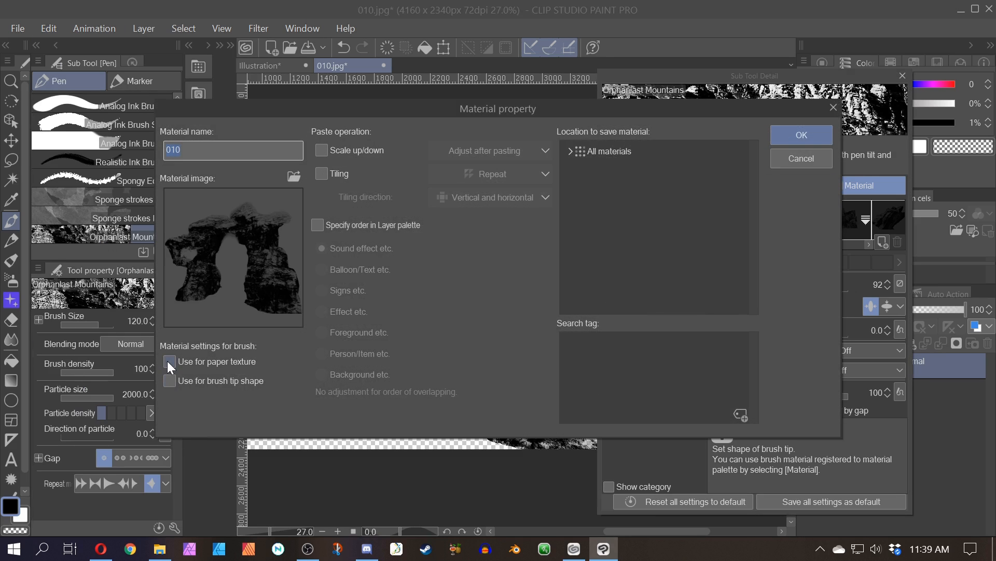
click(168, 361)
click(572, 146)
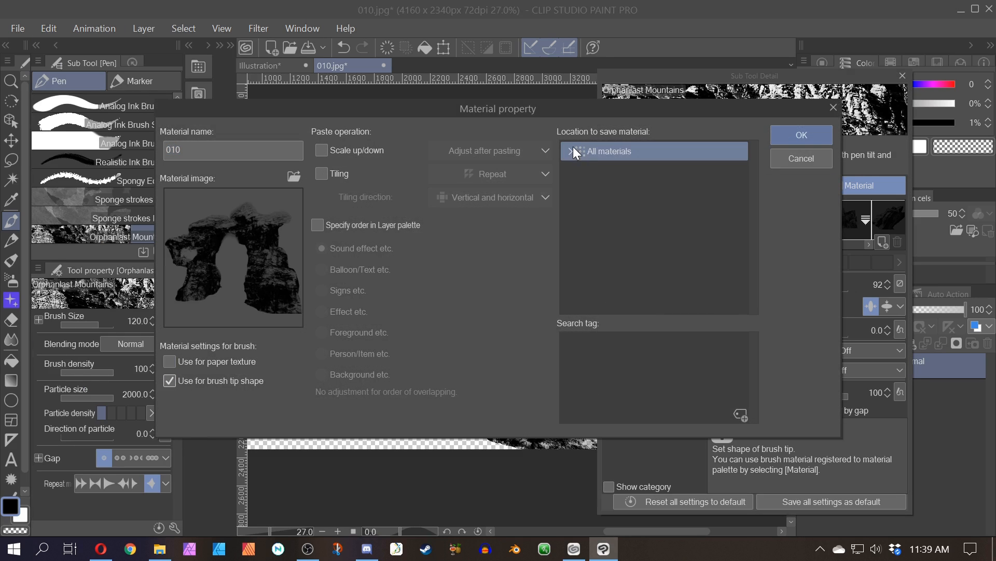
click(572, 146)
click(582, 234)
click(580, 234)
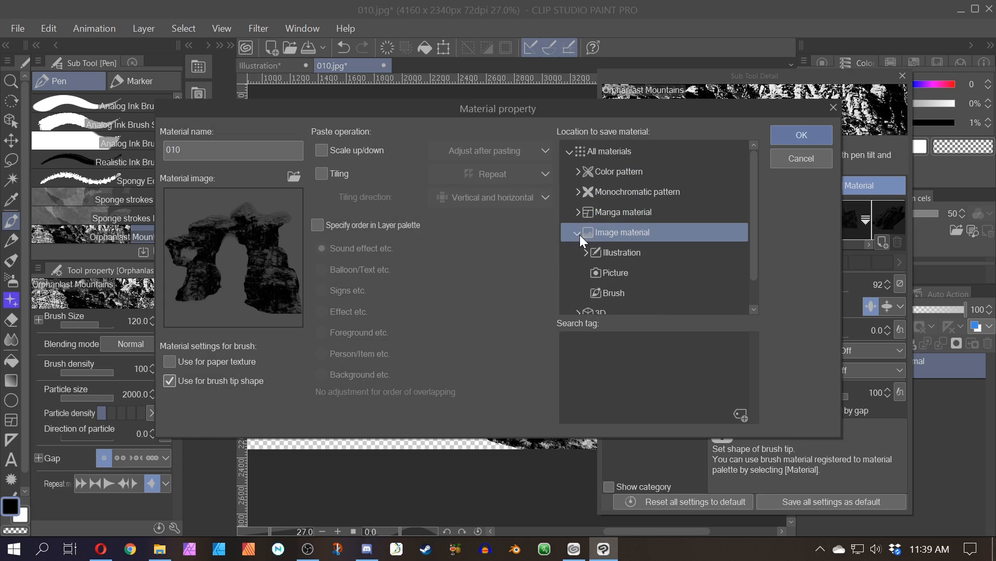
click(595, 291)
click(811, 134)
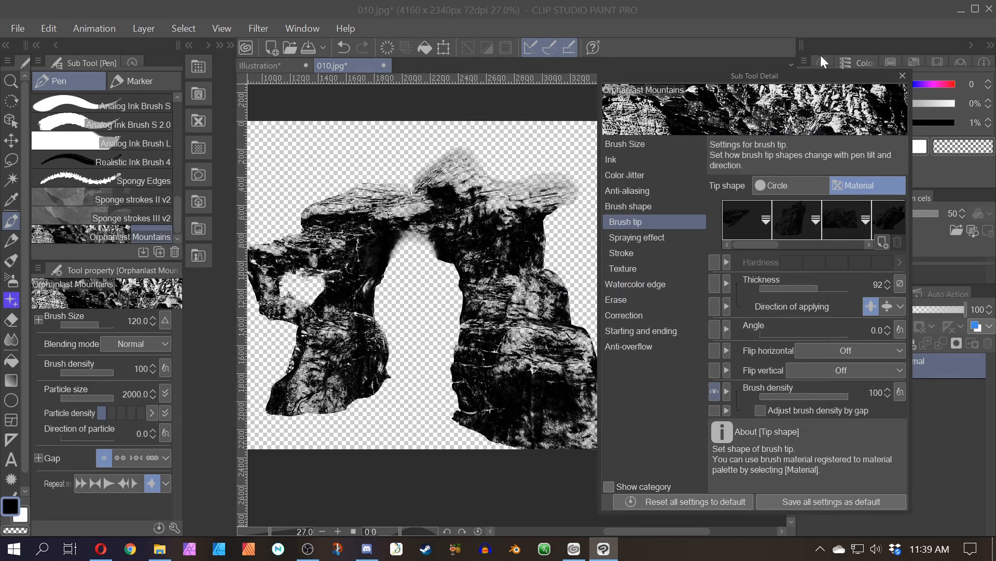
- Add material 010 to the Orphanlast Mountains brush's tip shapes
click(881, 241)
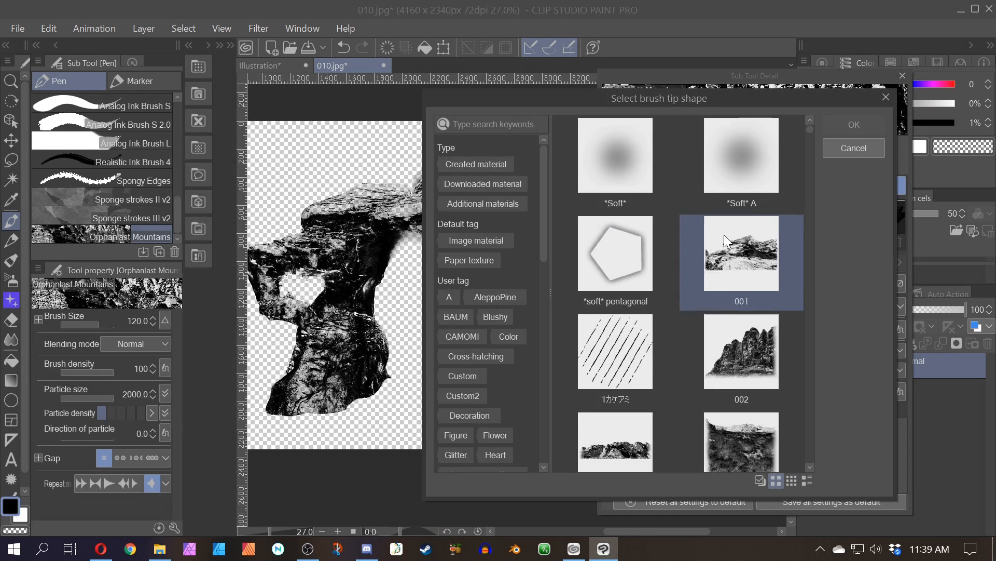
scroll(724, 235, down, 5)
double_click(719, 266)
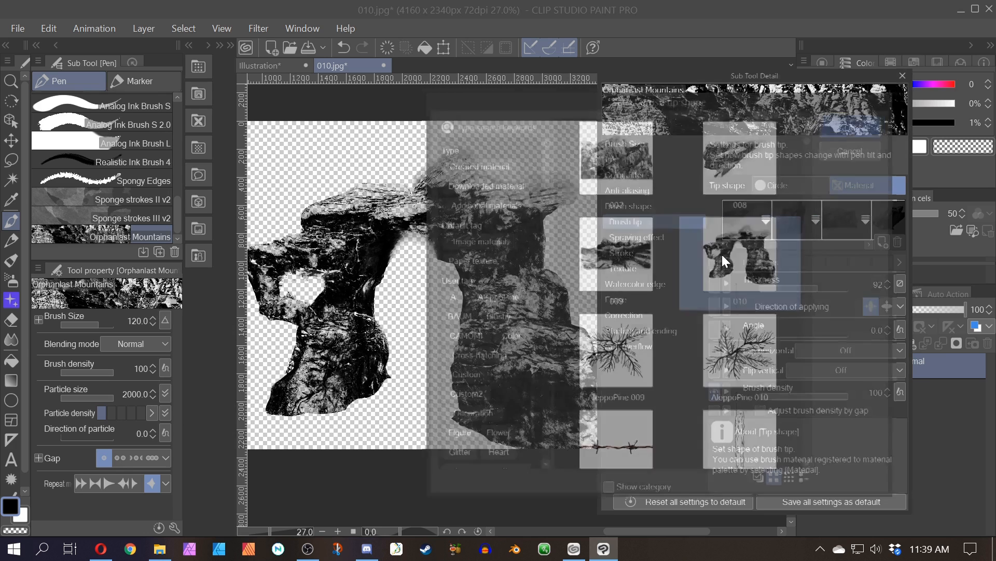
- Test-stamp the brush on the Illustration canvas, inspect the mountain range's white areas up close, and undo the stamp
click(284, 66)
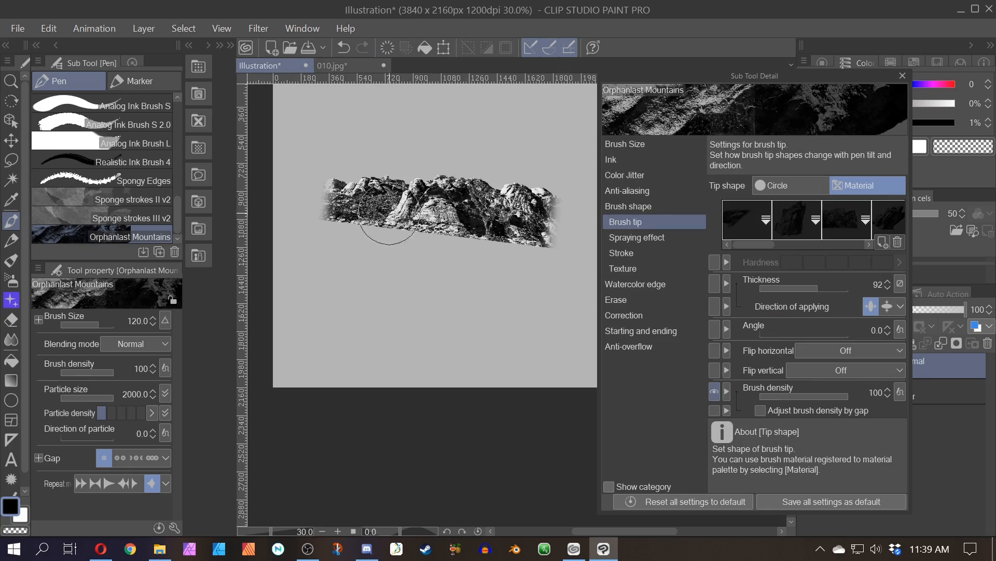
scroll(389, 214, up, 10)
drag(564, 233, 445, 334)
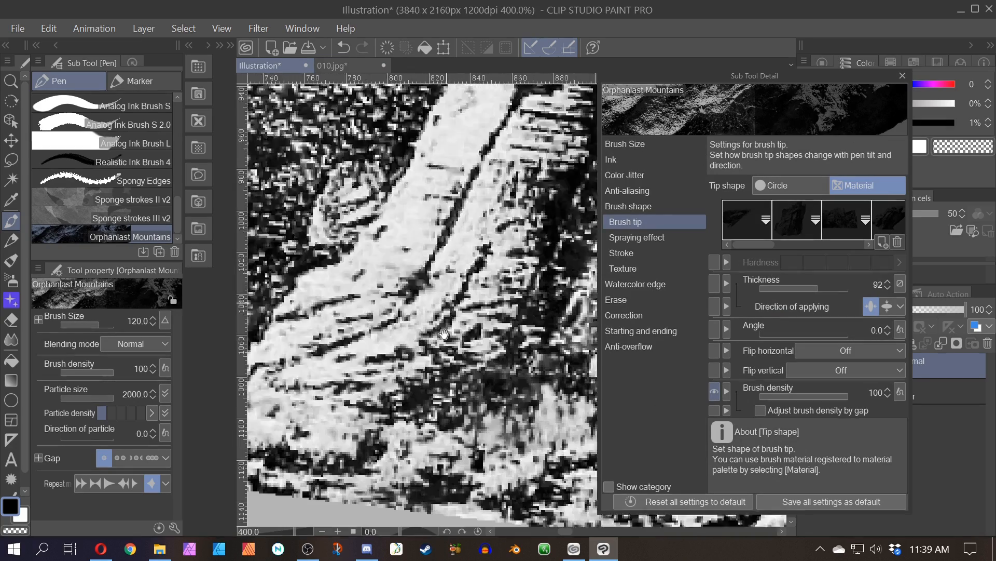
scroll(445, 334, down, 8)
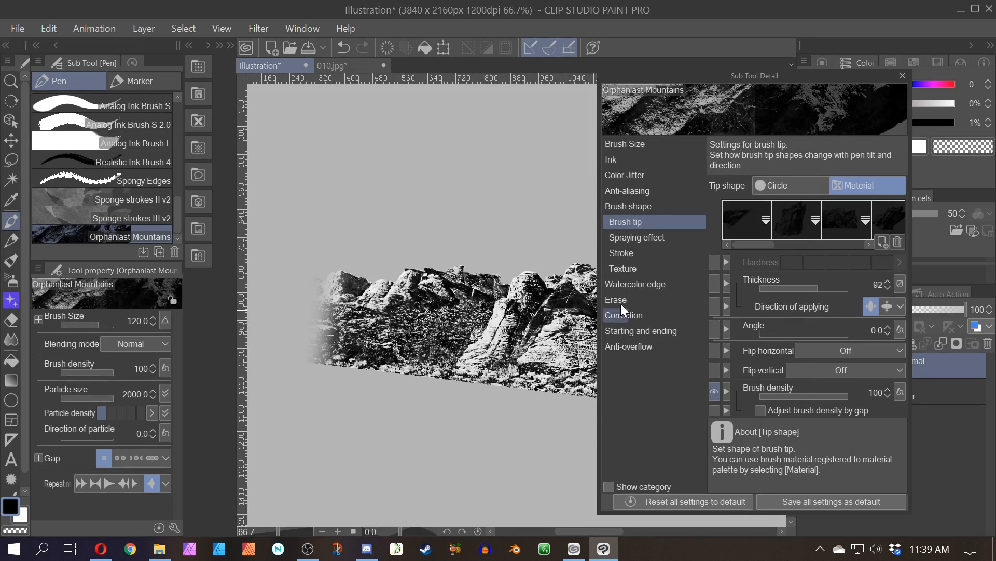
key(ctrl+z)
- Open 003.jpg from the Camera Pictures folder in Clip Studio Paint and convert its brightness to opacity
click(157, 551)
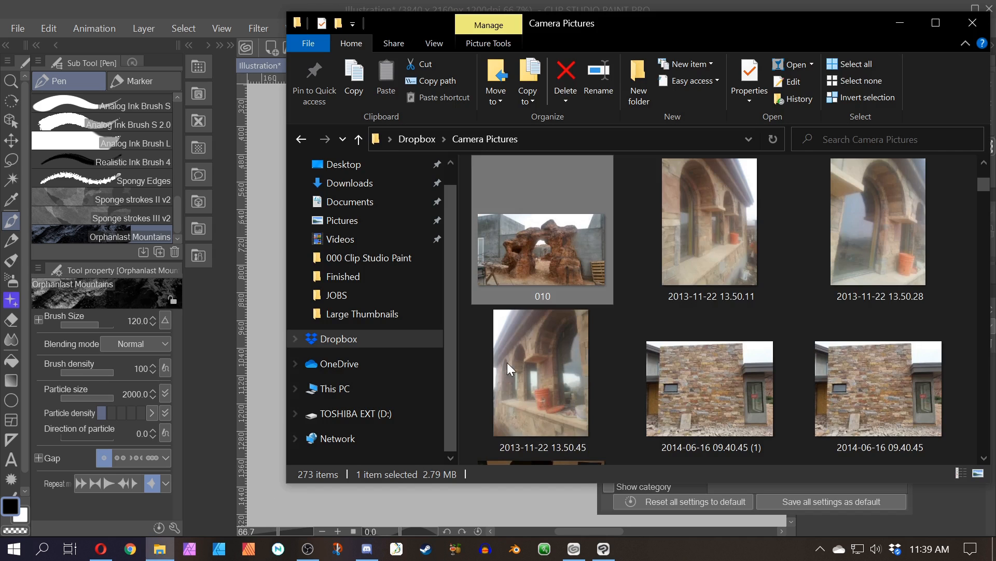
double_click(848, 270)
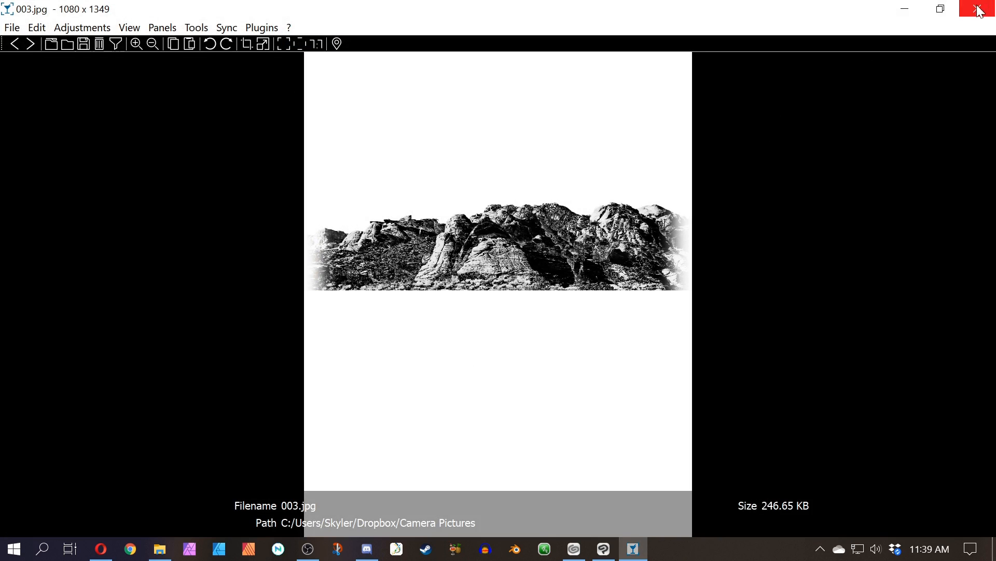
click(979, 9)
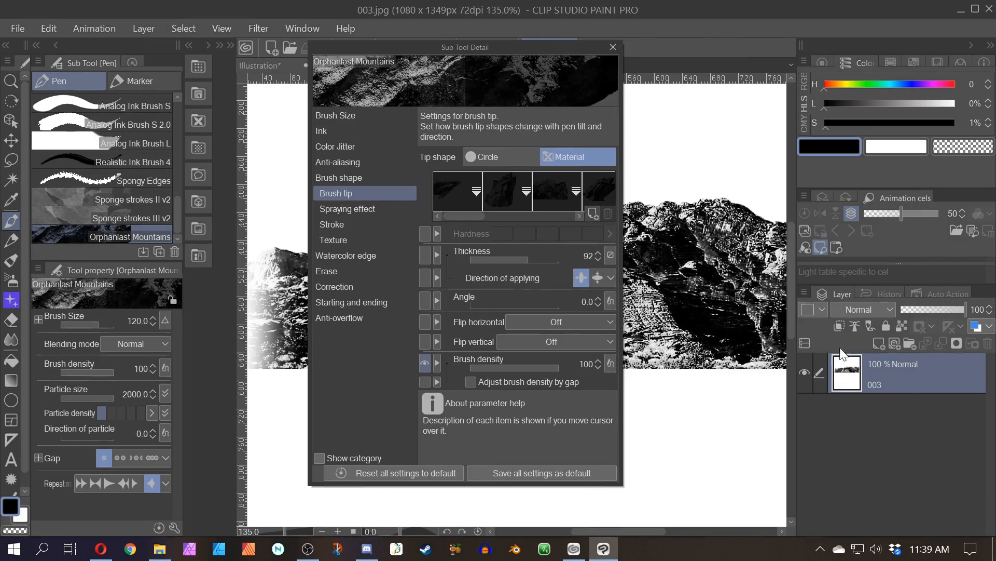
drag(442, 47, 737, 45)
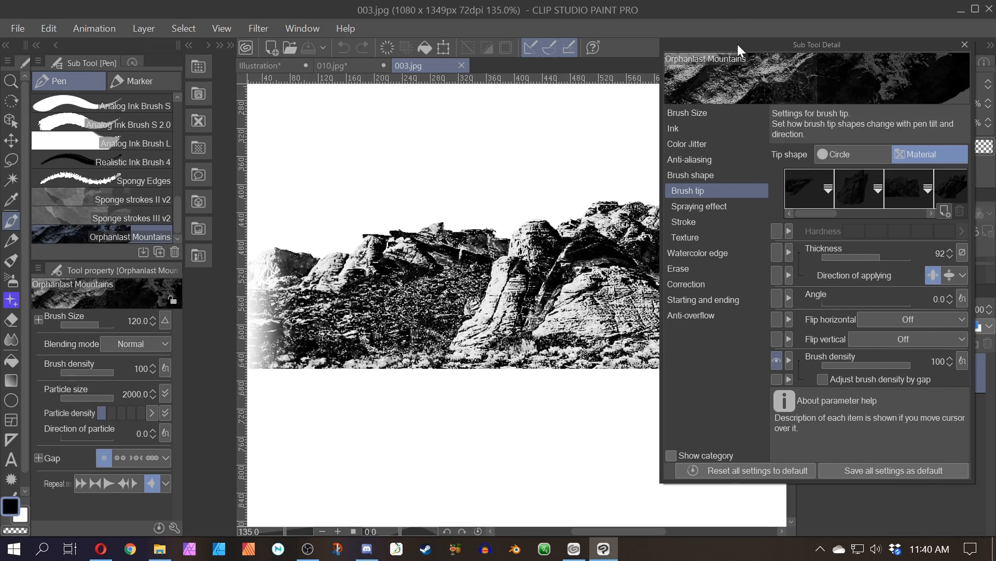
click(48, 28)
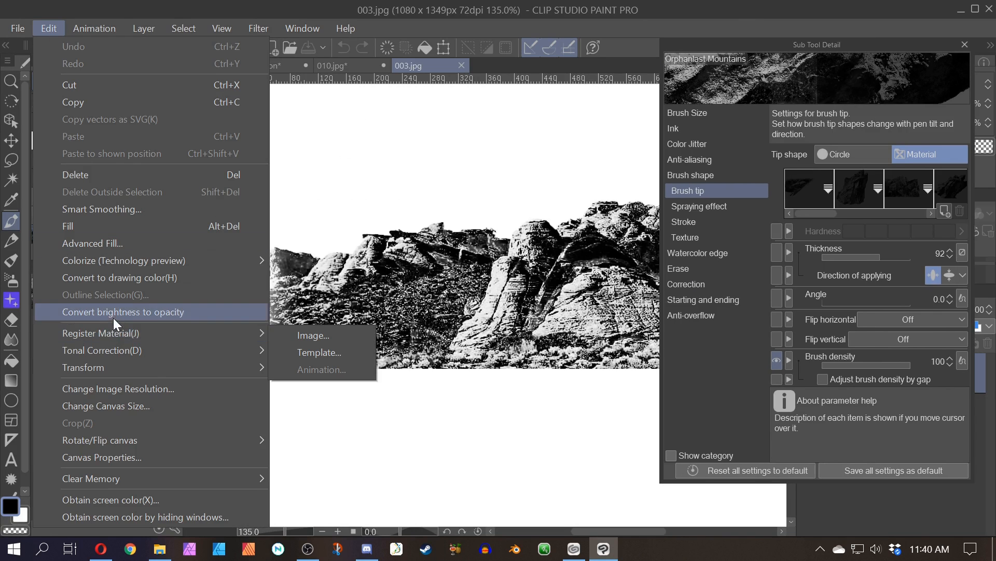
click(124, 312)
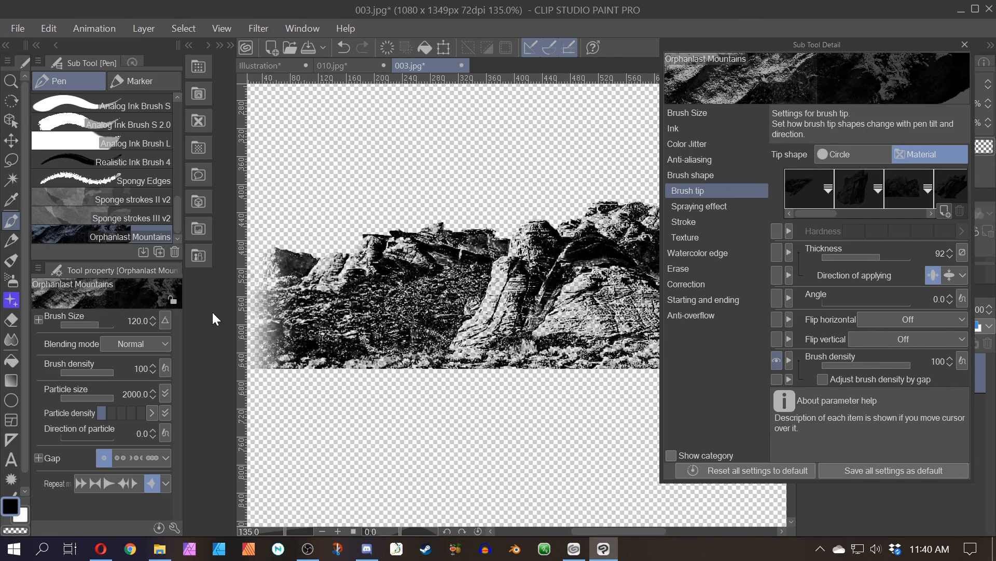
click(47, 27)
mouse_move(104, 260)
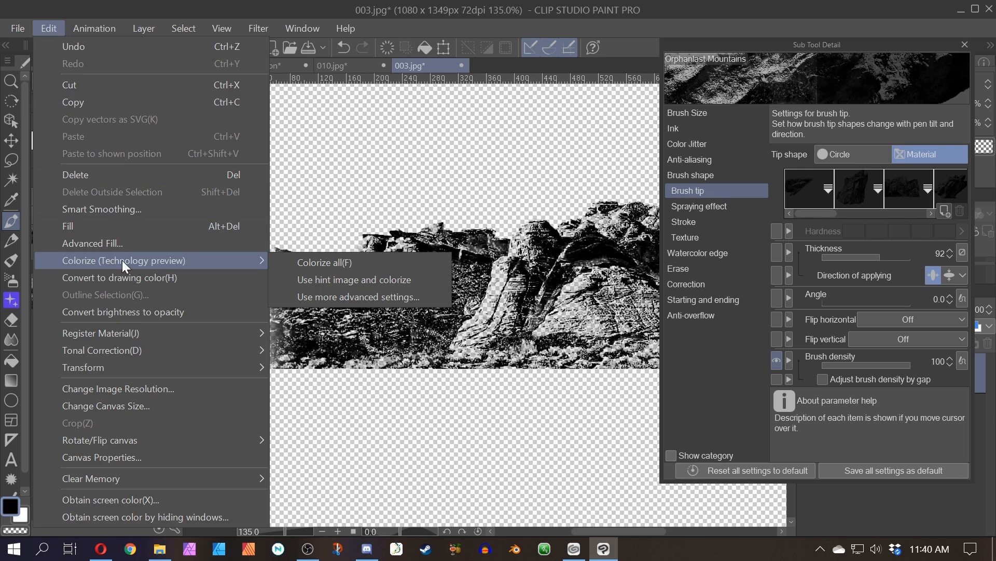
mouse_move(196, 331)
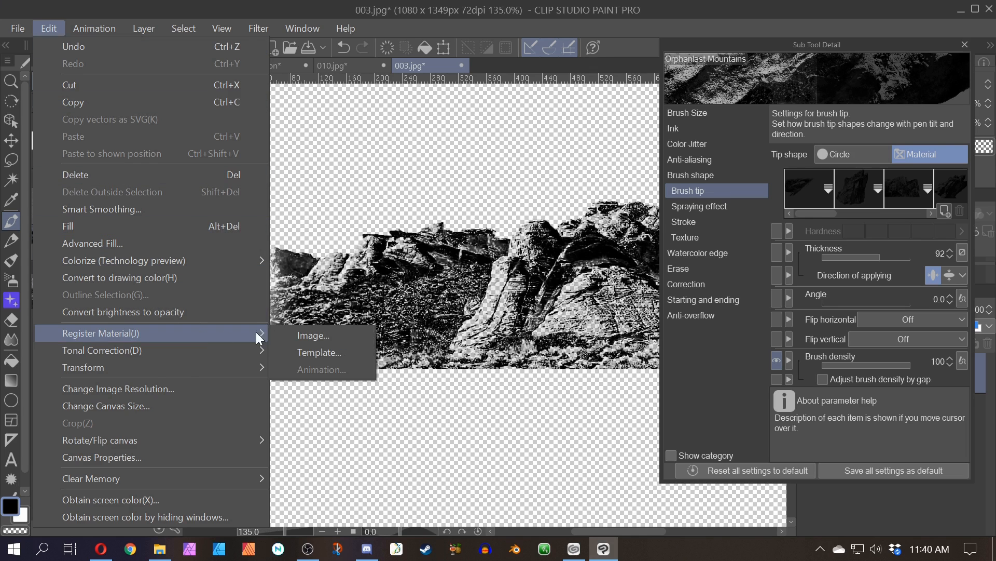
click(325, 333)
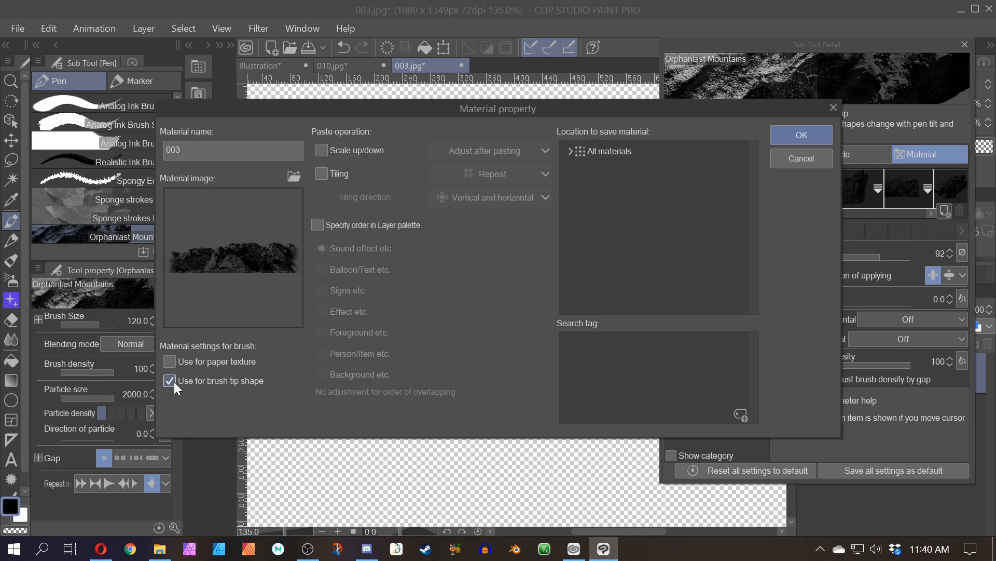
click(577, 151)
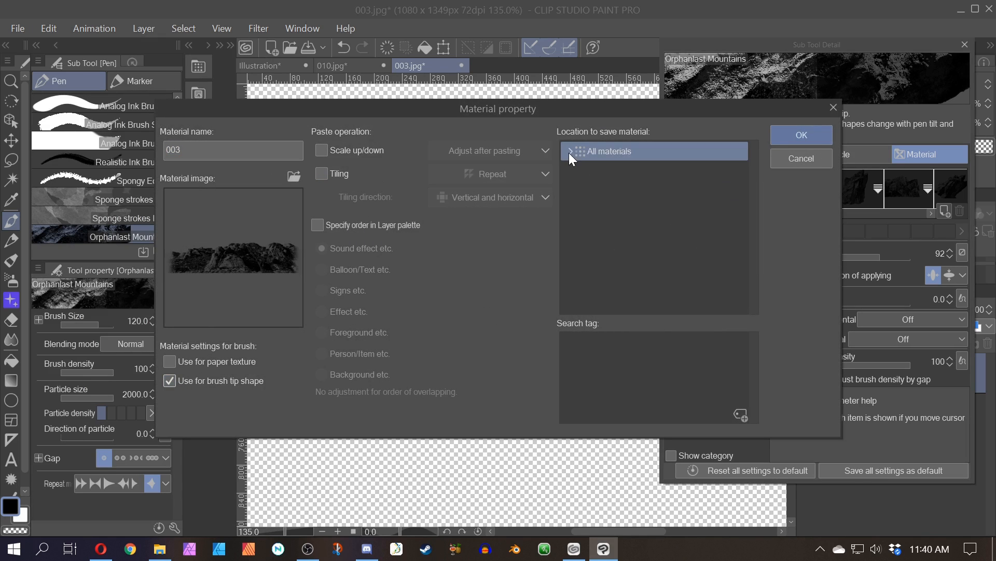
click(571, 151)
click(802, 163)
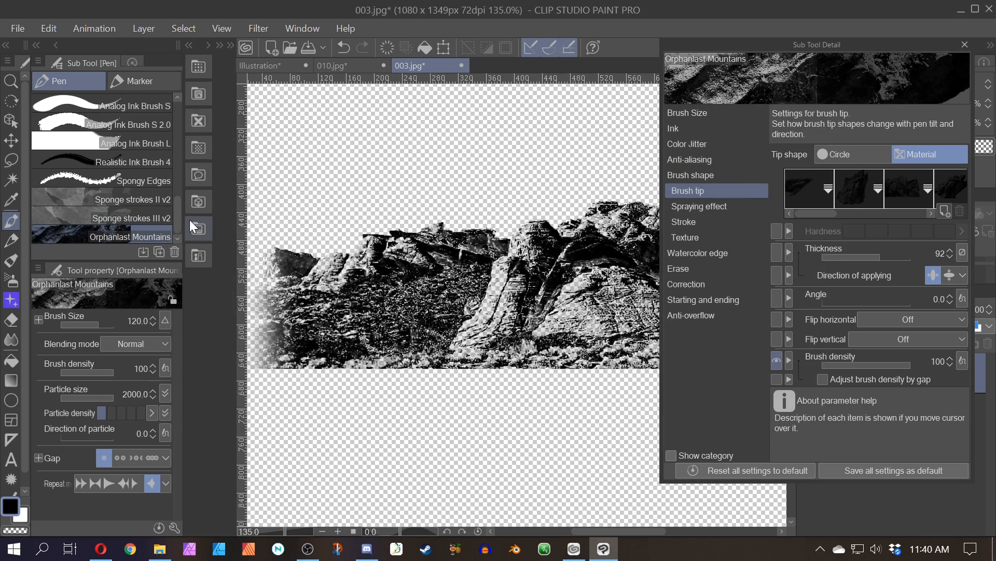
- Delete material 003 from the Image material folder
click(198, 229)
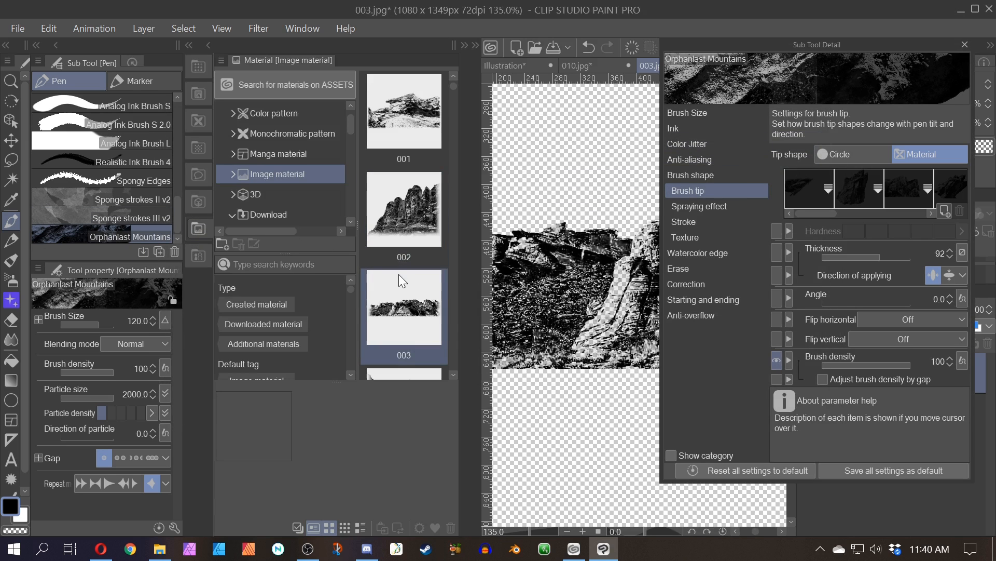
click(398, 275)
click(451, 527)
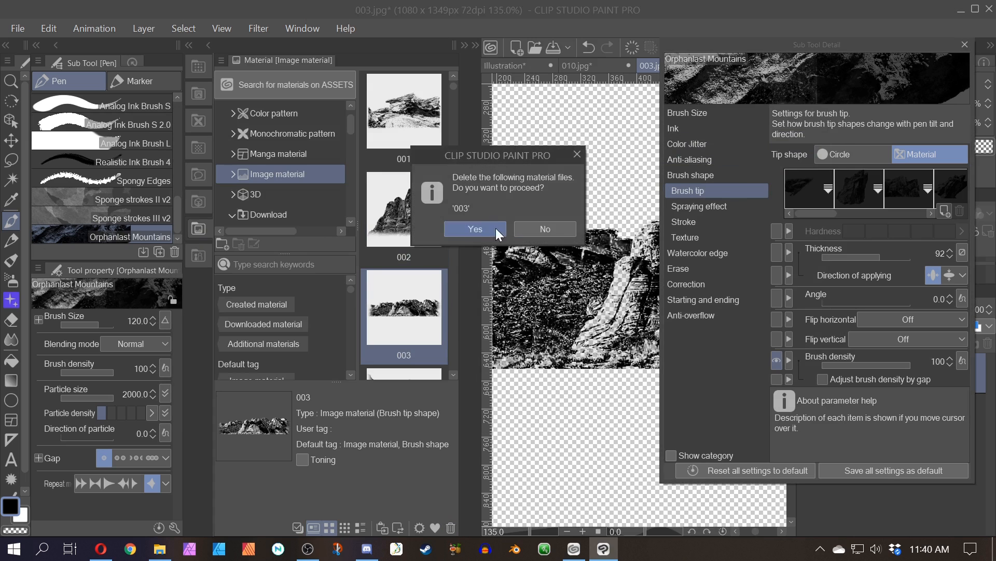
click(476, 229)
click(482, 232)
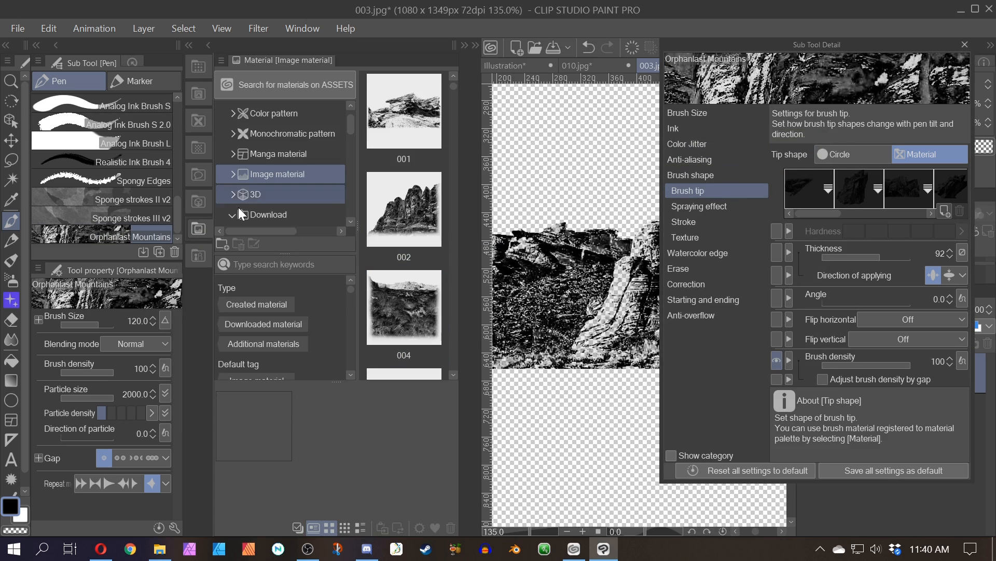
- Register the mountain range layer as image material 003, usable as a brush tip shape and saved under Image material > Brush
click(54, 30)
mouse_move(104, 332)
click(306, 332)
click(170, 380)
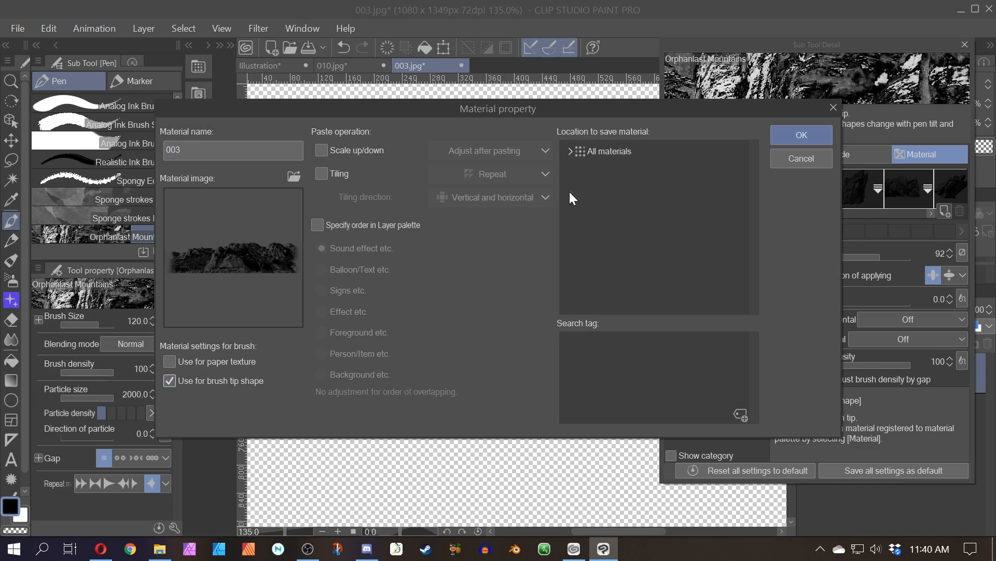
click(570, 151)
click(579, 232)
click(617, 292)
click(790, 136)
- Add material 003 to the Orphanlast Mountains brush's tip shapes
click(945, 211)
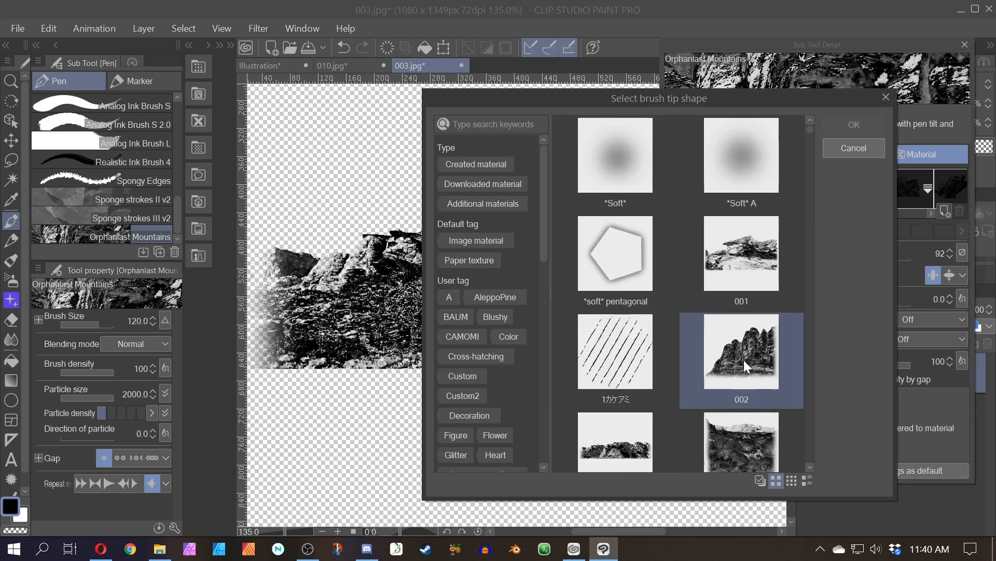
scroll(743, 360, down, 2)
click(743, 360)
click(854, 123)
- Test-stamp the brush repeatedly on the Illustration canvas to check its rock arch and mountain range tips, undoing every stamp
click(284, 66)
click(397, 285)
key(ctrl+z)
click(392, 290)
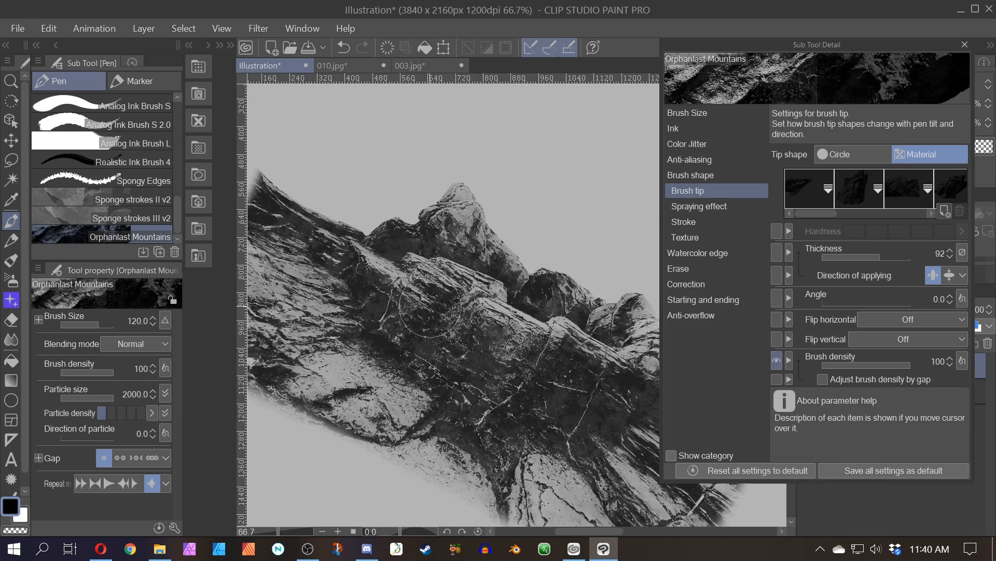
key(ctrl+z)
click(461, 322)
key(ctrl+z)
click(453, 323)
key(ctrl+z)
click(459, 327)
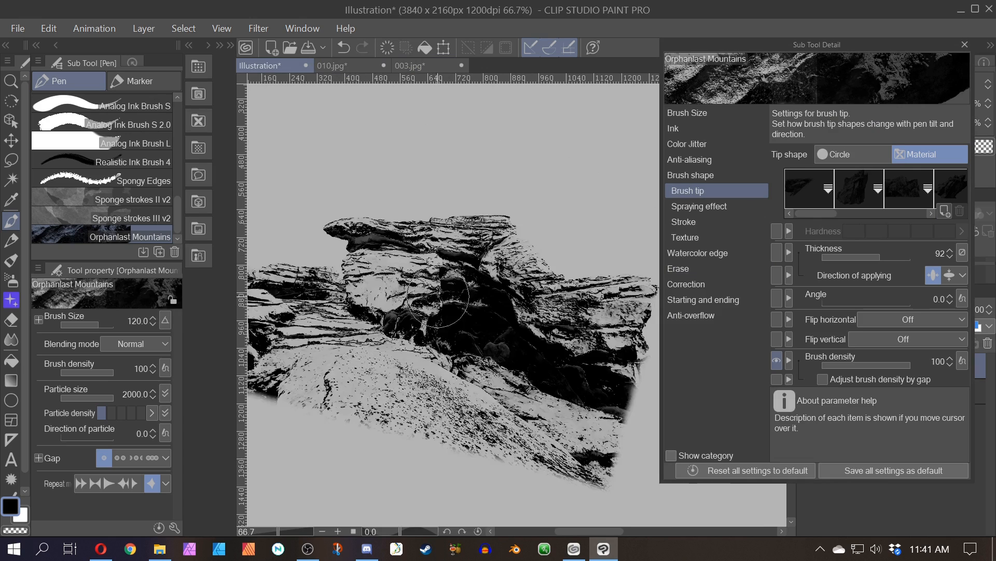
key(ctrl+z)
click(452, 321)
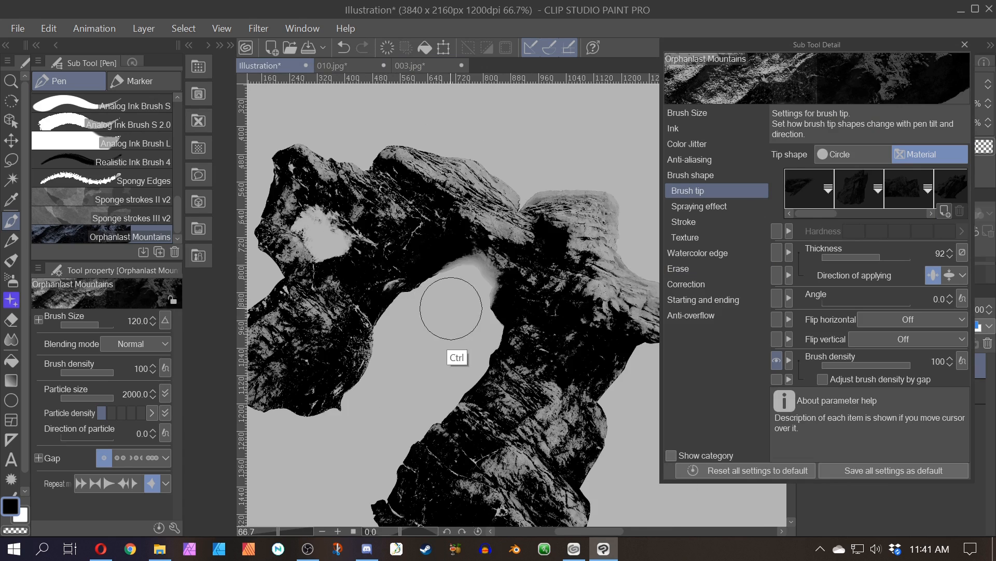
key(ctrl+z)
click(443, 308)
key(ctrl+z)
click(434, 312)
key(ctrl+z)
click(441, 308)
key(ctrl+z)
click(438, 310)
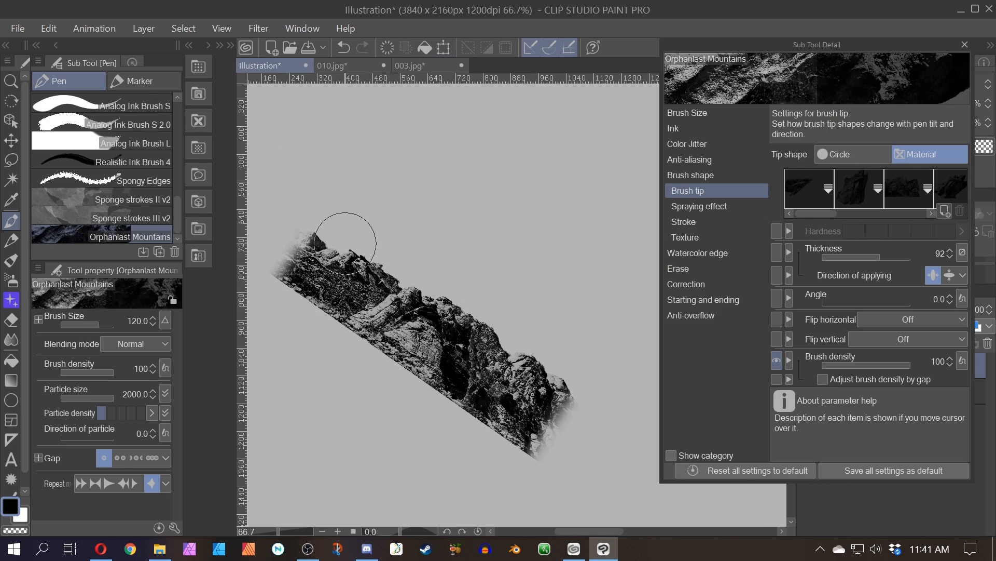
click(430, 273)
key(ctrl+z)
key(ctrl+z)
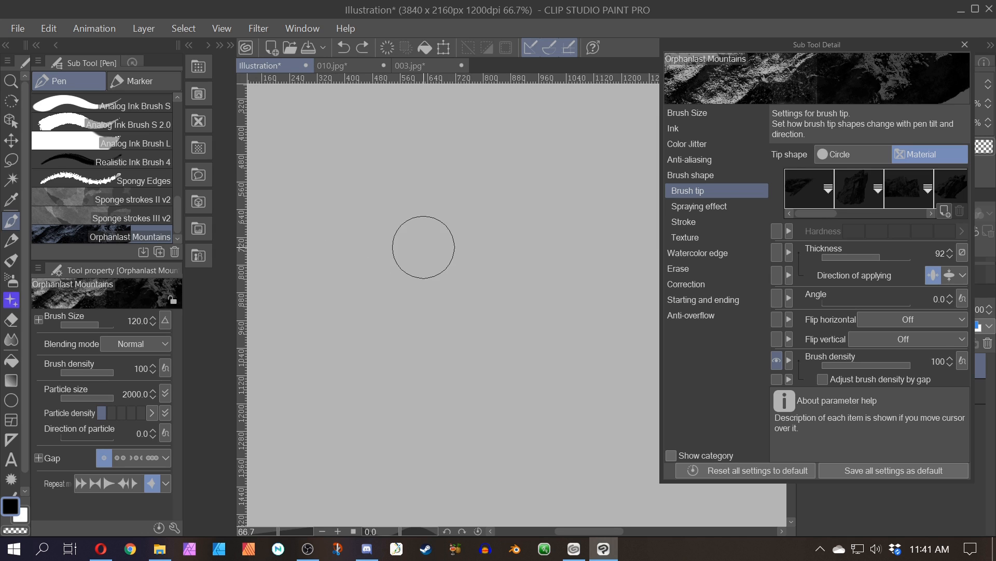
- Close the 010.jpg and 003.jpg canvases, keeping the Illustration canvas open
click(383, 65)
click(429, 220)
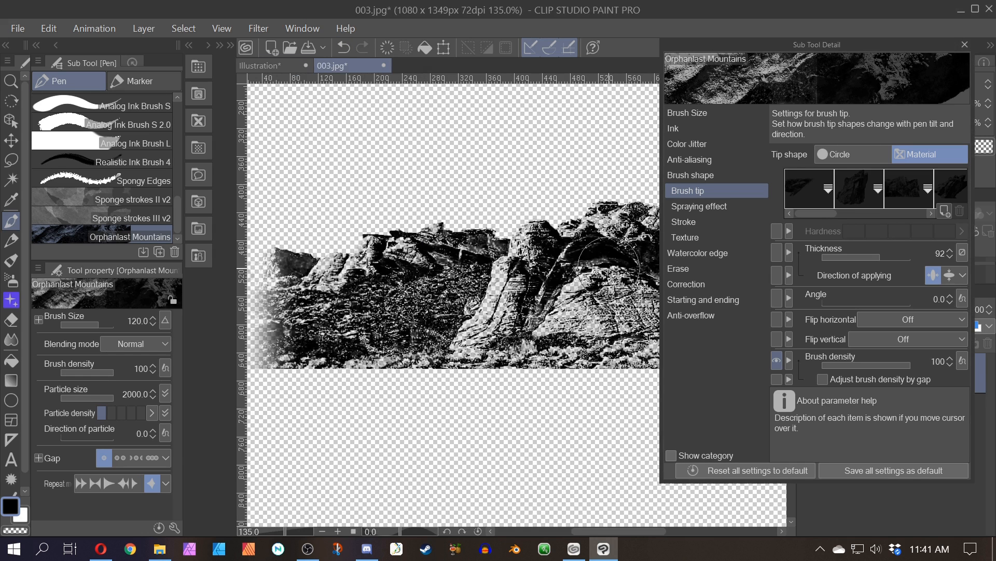
click(383, 65)
click(422, 220)
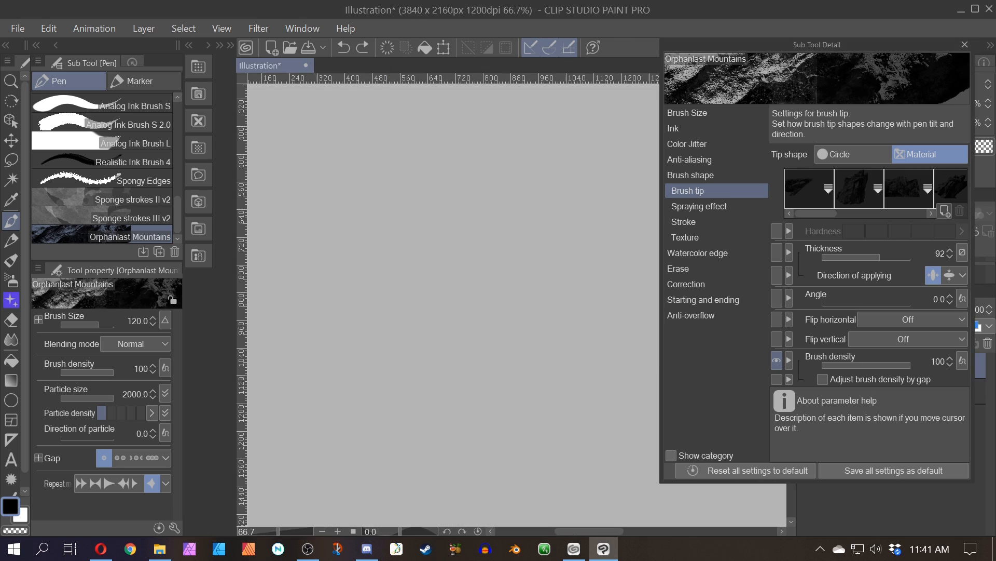
- Switch to File Explorer and rename the rock formation photo 20181211_095808_HDR in the Camera Pictures folder as 011
click(160, 548)
scroll(749, 322, down, 8)
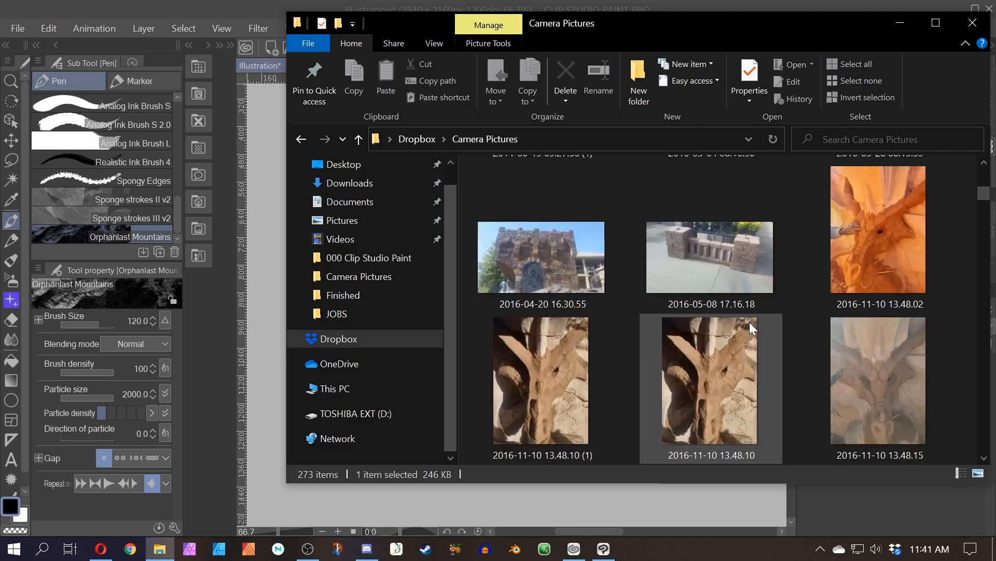
scroll(749, 321, down, 15)
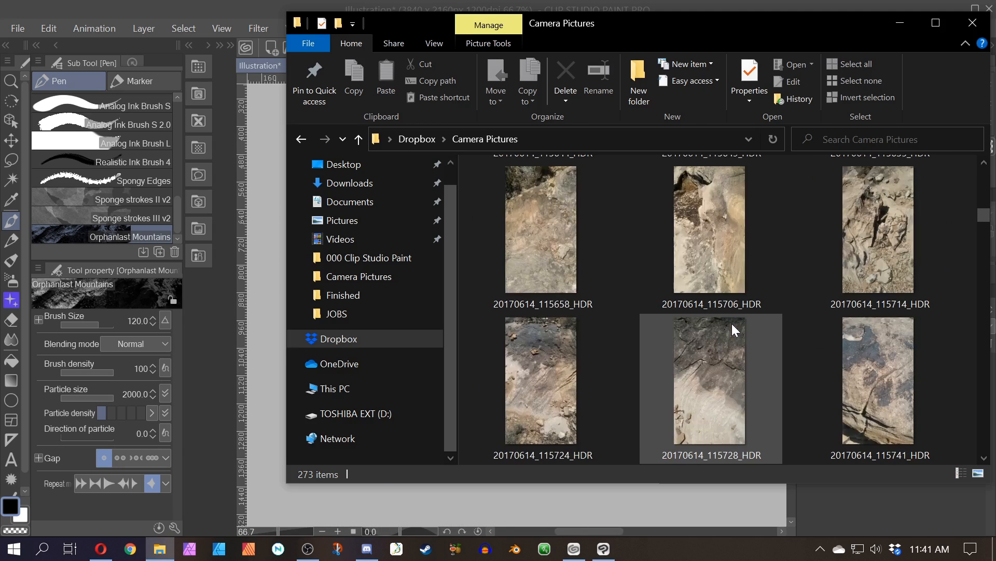
scroll(732, 323, down, 15)
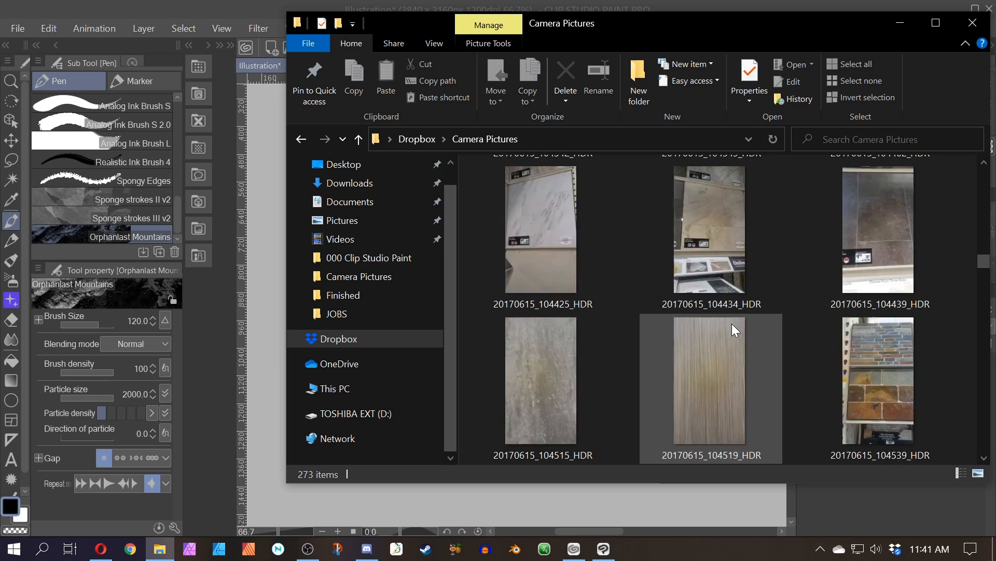
scroll(731, 330, down, 12)
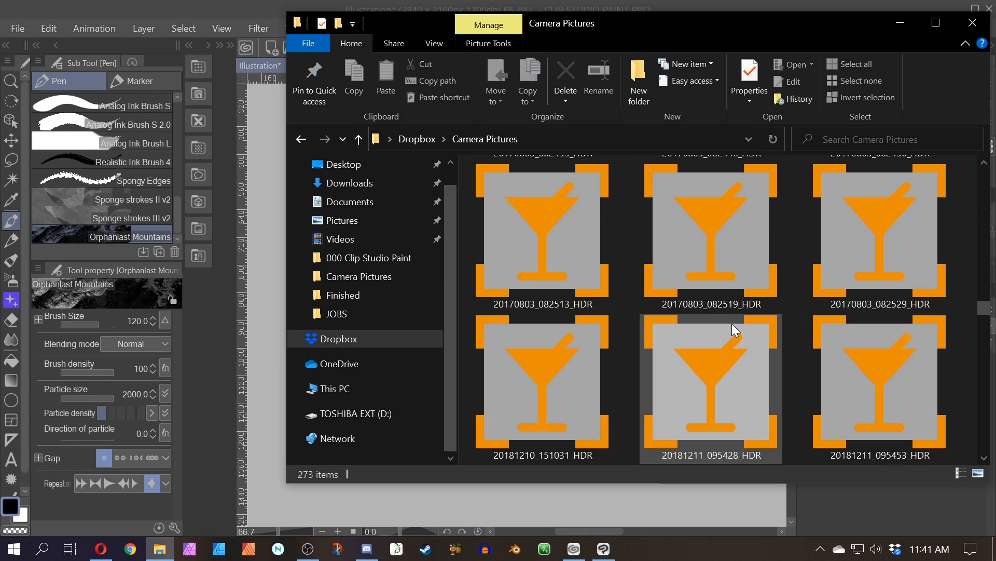
scroll(733, 325, down, 10)
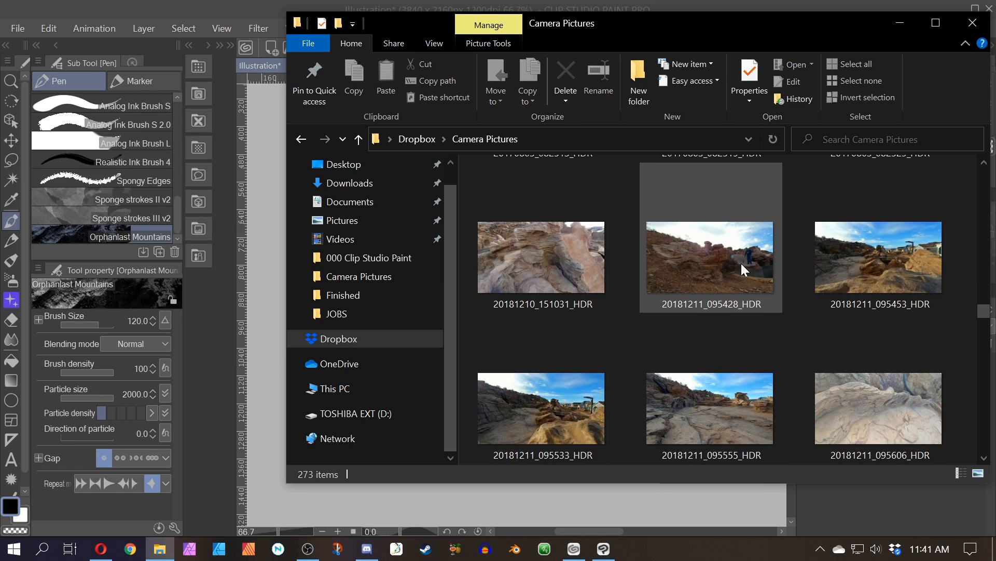
scroll(659, 359, down, 1)
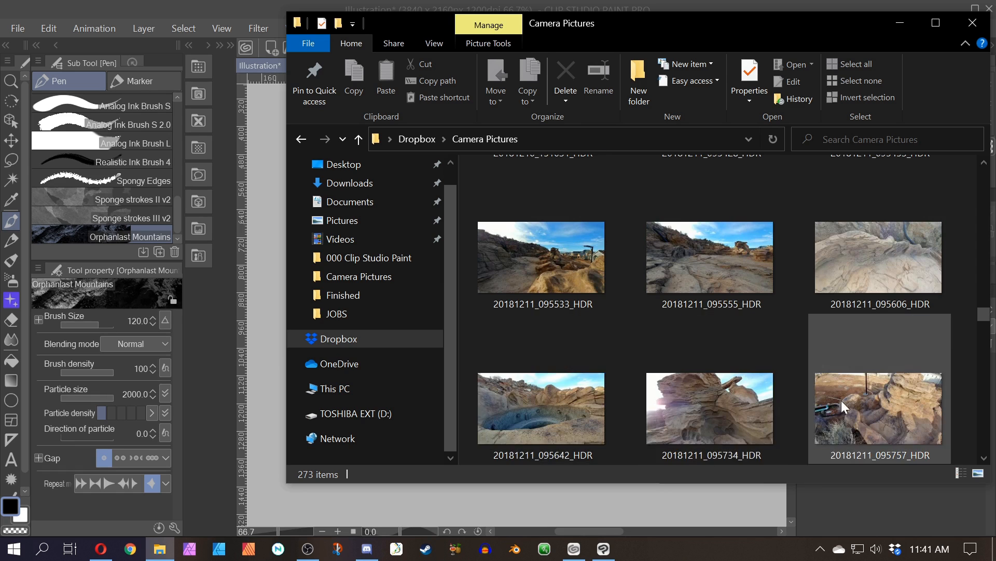
scroll(595, 357, down, 1)
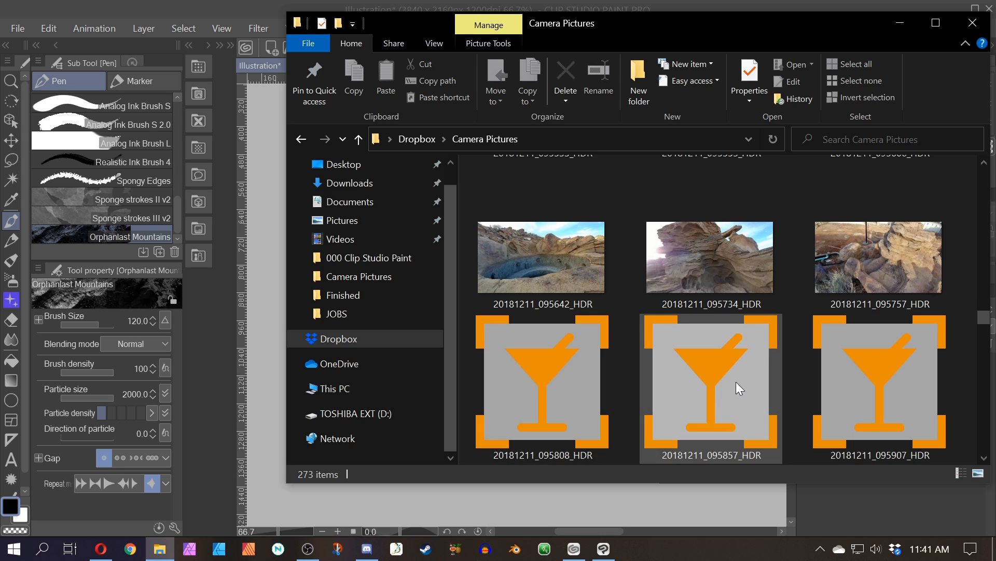
scroll(736, 381, down, 1)
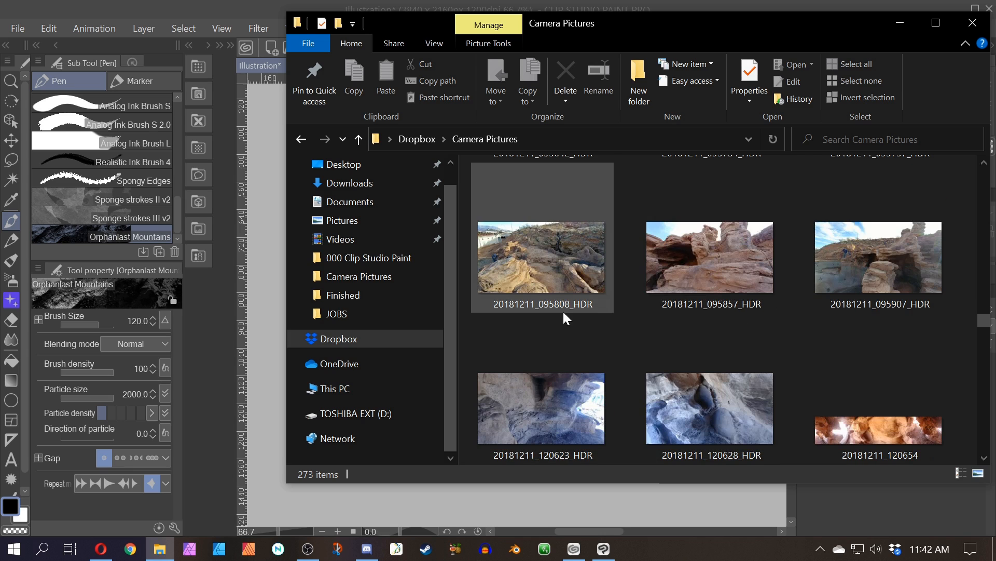
double_click(563, 279)
right_click(562, 279)
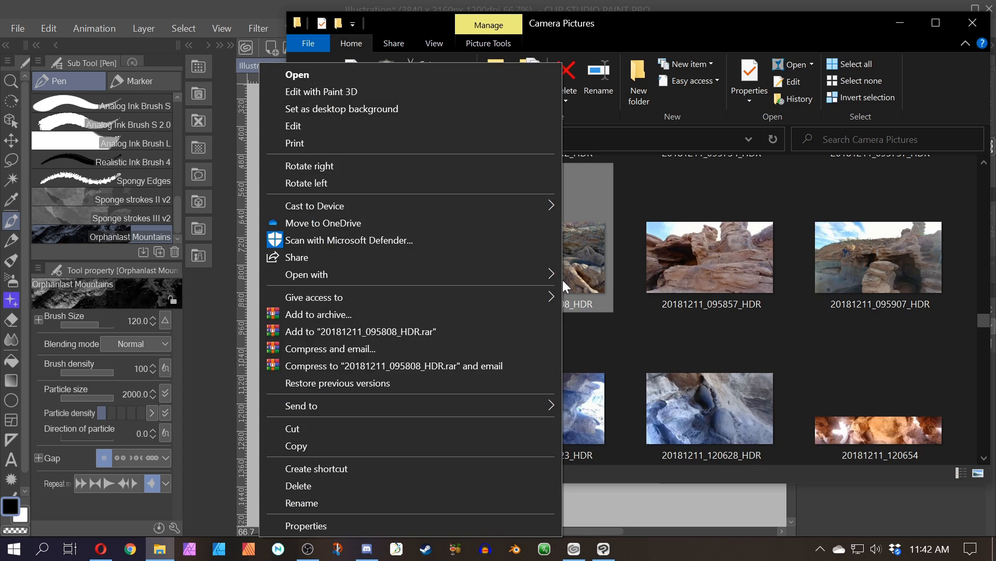
click(458, 502)
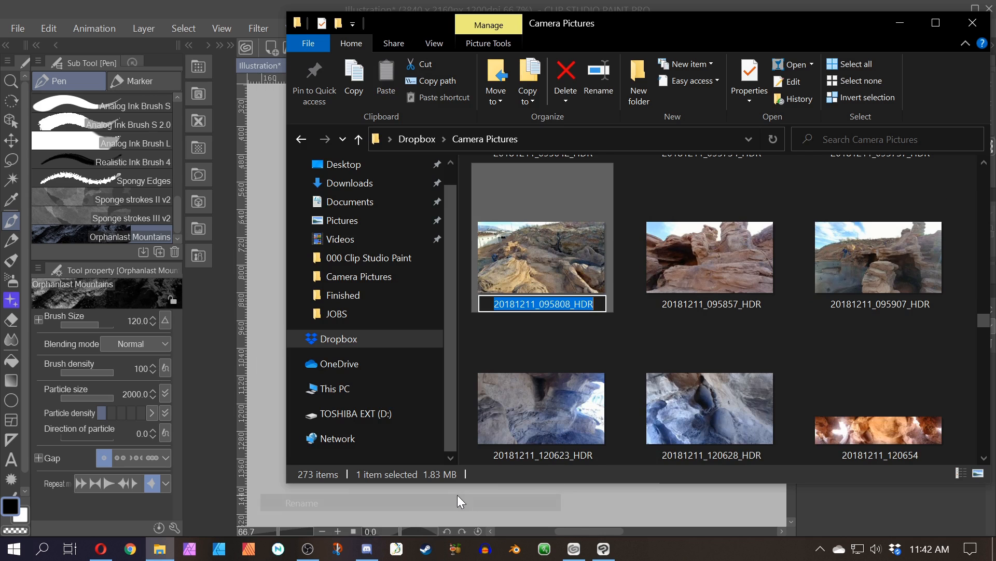
text(011)
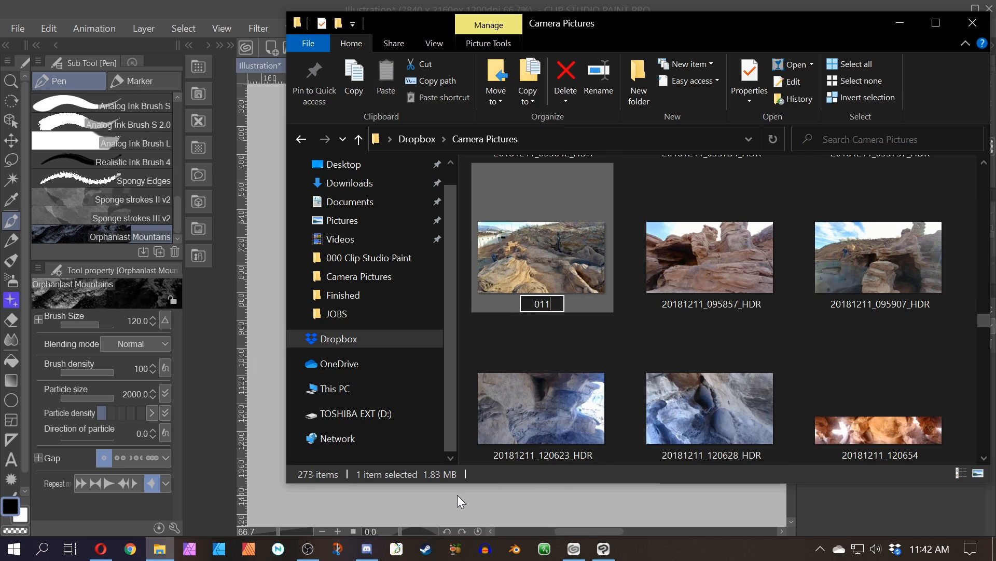
key(Return)
- Open 011.jpg in Clip Studio Paint and examine its rock formations up close
drag(701, 250, 272, 306)
click(317, 5)
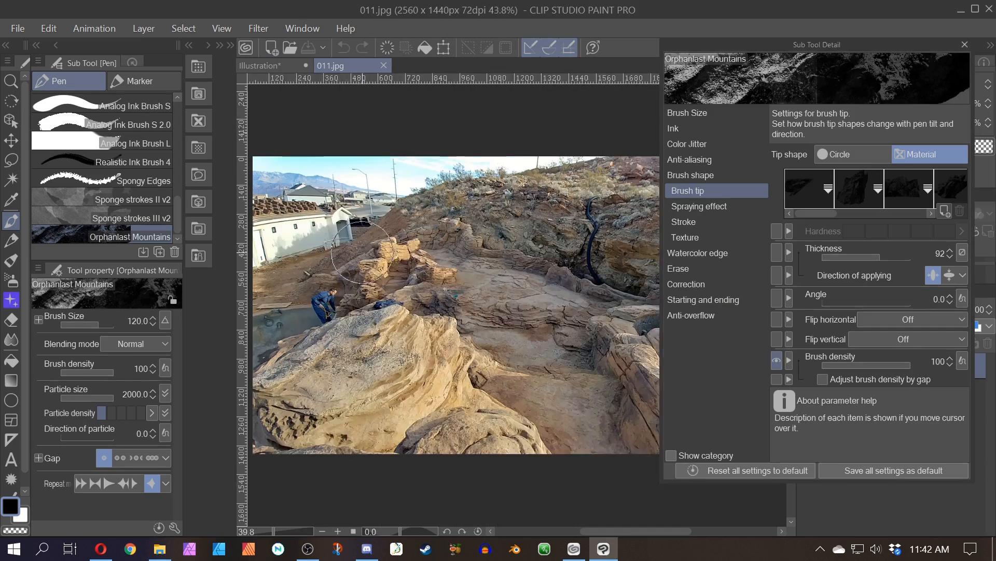
scroll(344, 303, up, 2)
mouse_move(343, 303)
mouse_down()
mouse_move(446, 166)
mouse_move(411, 288)
mouse_up()
scroll(410, 291, up, 3)
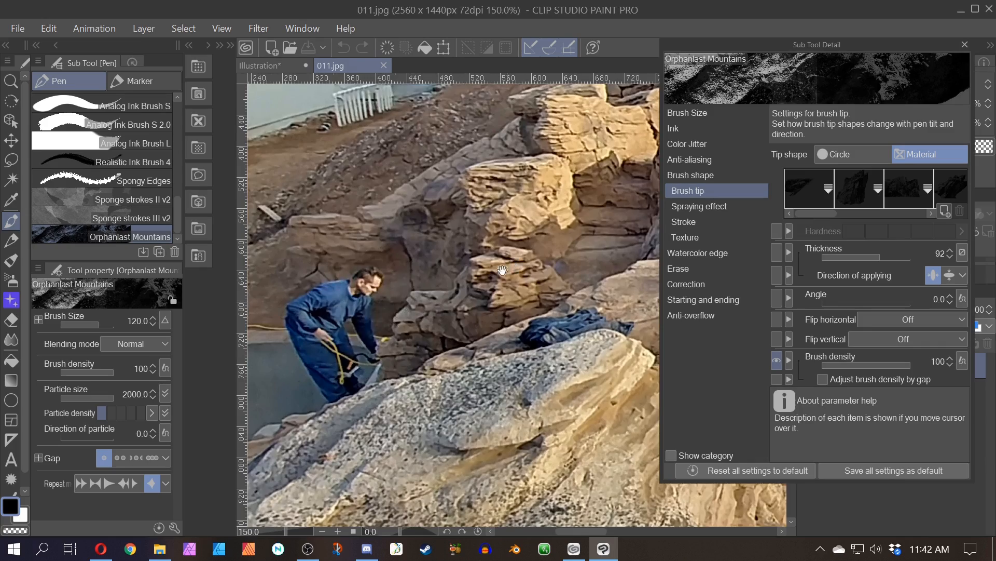
drag(502, 271, 359, 294)
scroll(490, 262, down, 4)
drag(539, 318, 410, 256)
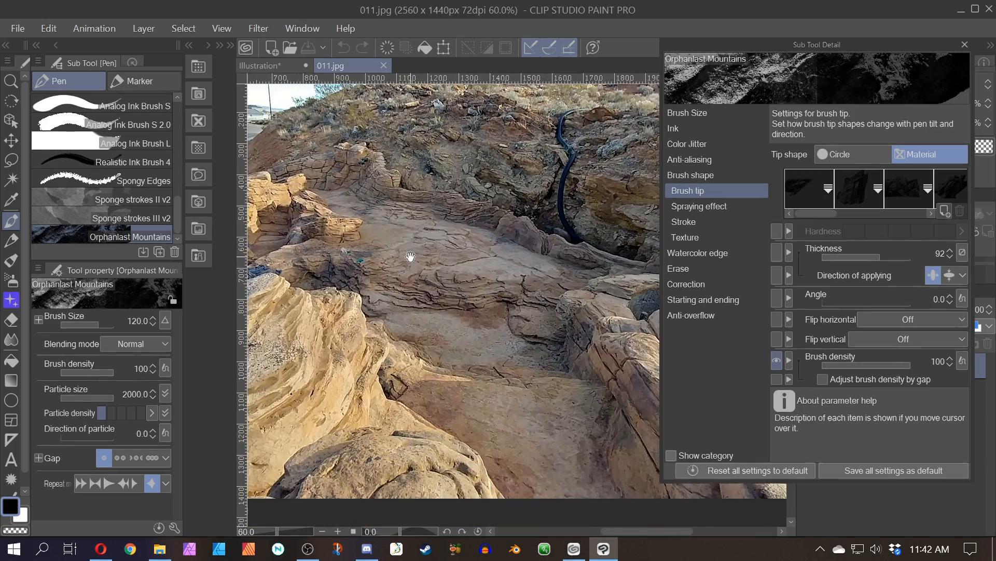
scroll(428, 270, down, 2)
drag(445, 320, 525, 310)
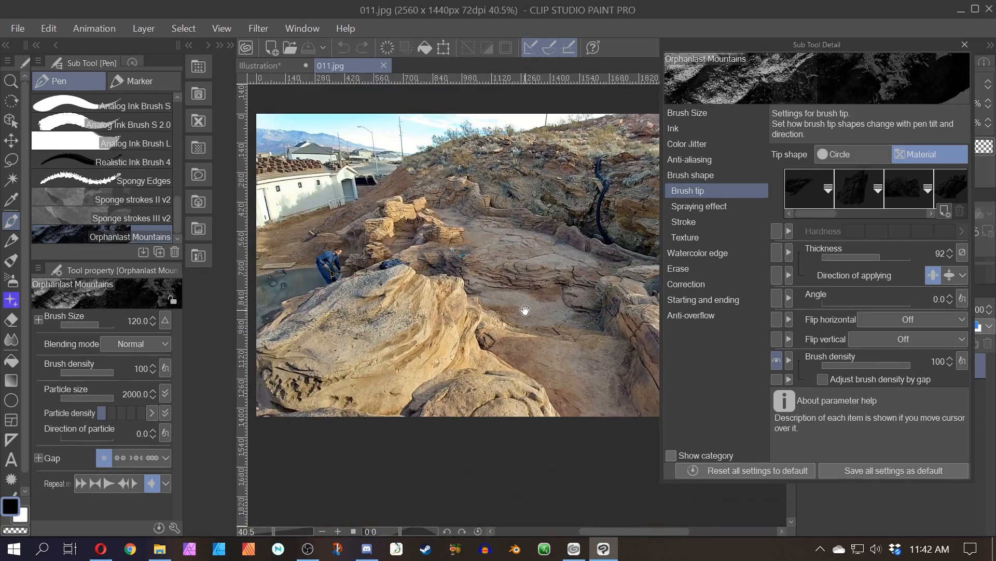
- Close the Sub Tool Detail window and lasso the foreground rock formation, excluding the worker, building, sky, hillside and pool
key(m)
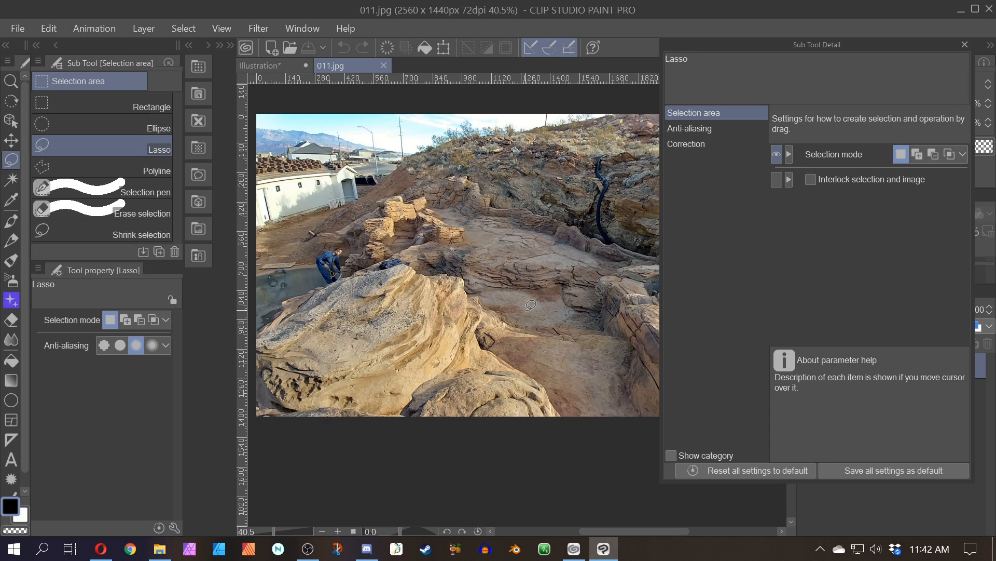
click(965, 46)
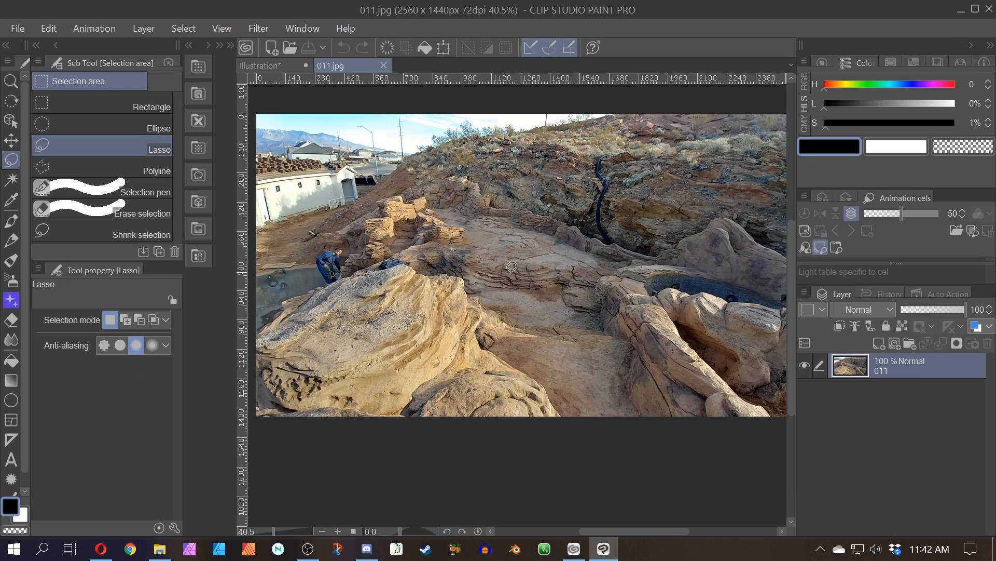
scroll(456, 291, up, 3)
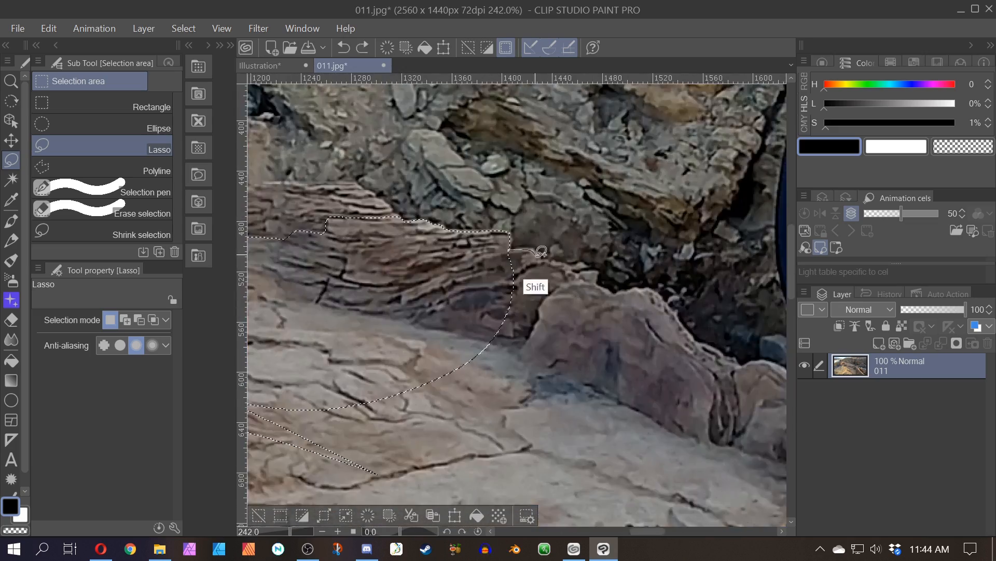
drag(541, 252, 596, 275)
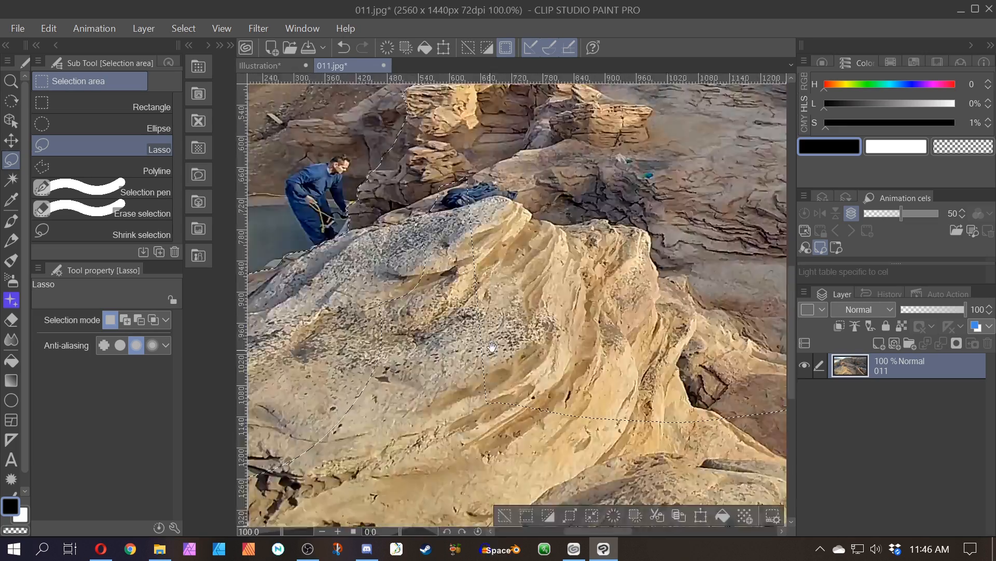
scroll(542, 211, down, 5)
drag(542, 211, 565, 263)
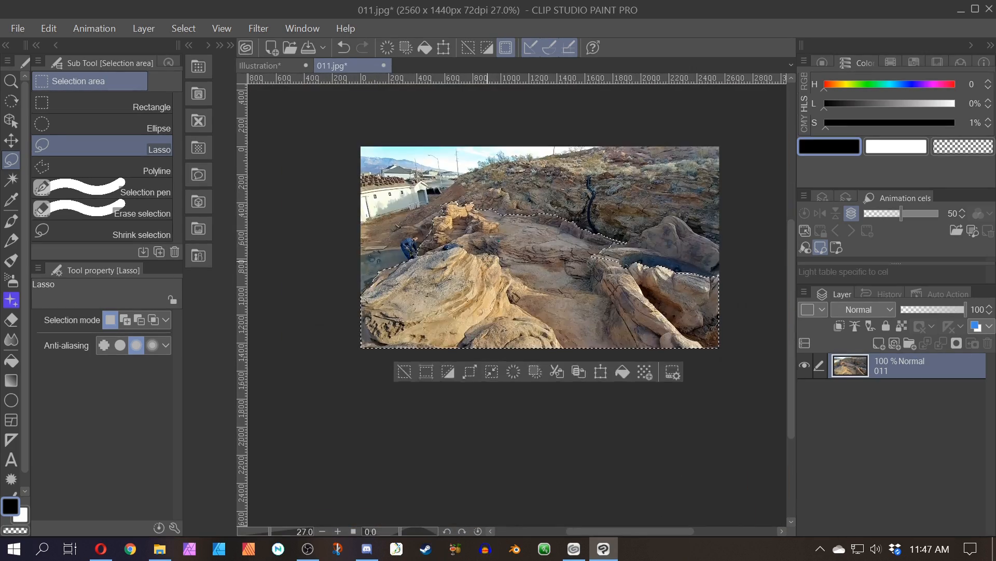
- Delete everything outside the rock selection to leave a transparent background, and deselect
click(448, 372)
key(Delete)
key(ctrl+d)
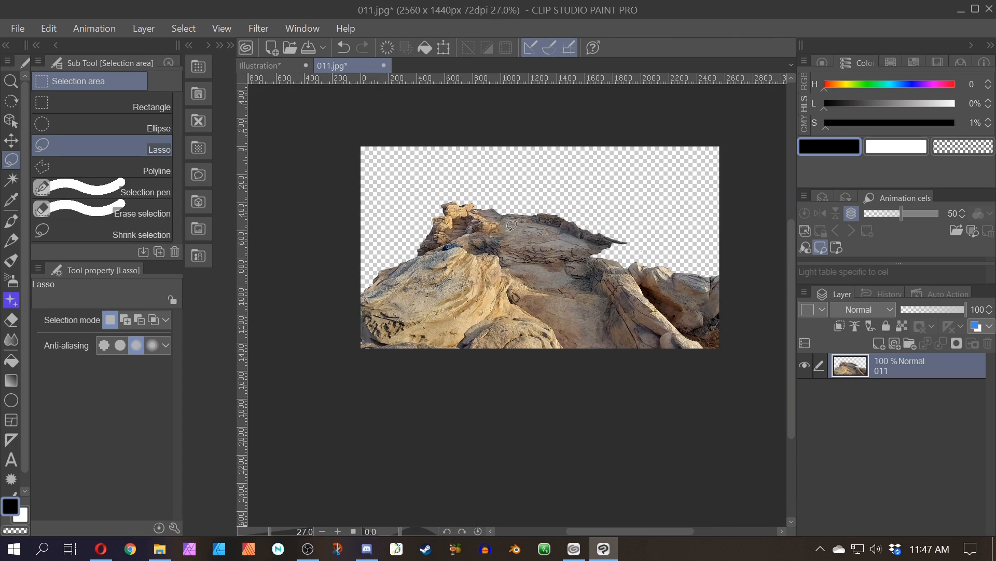
- Fade the side and bottom edges of the cut-out rocks with the Soft eraser at brush size 170
key(e)
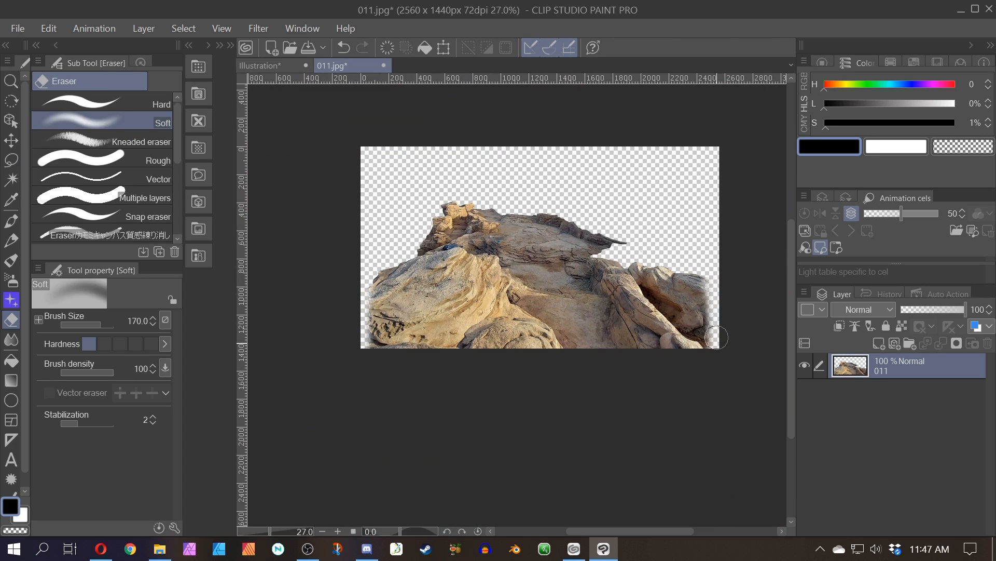
scroll(621, 257, up, 5)
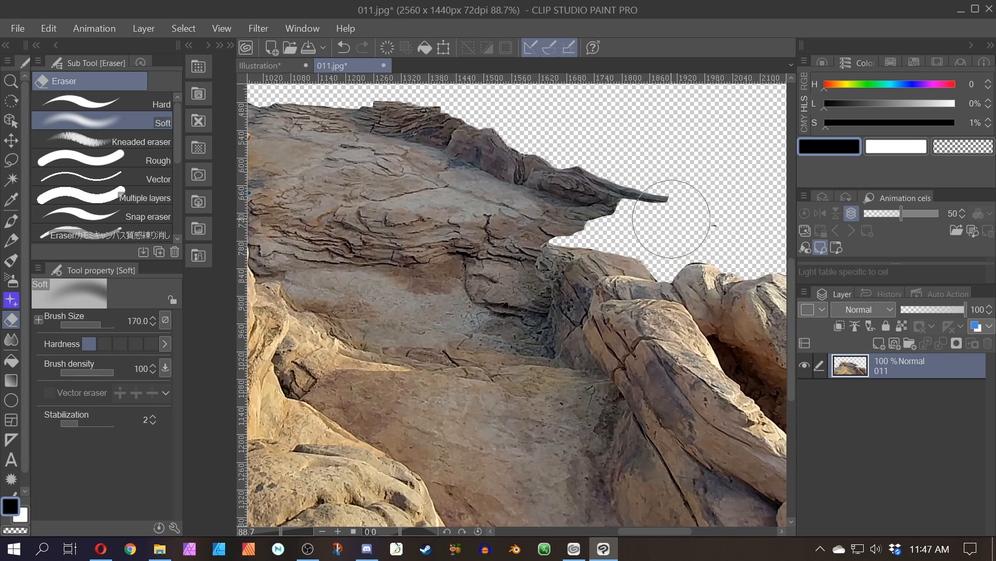
scroll(638, 233, down, 5)
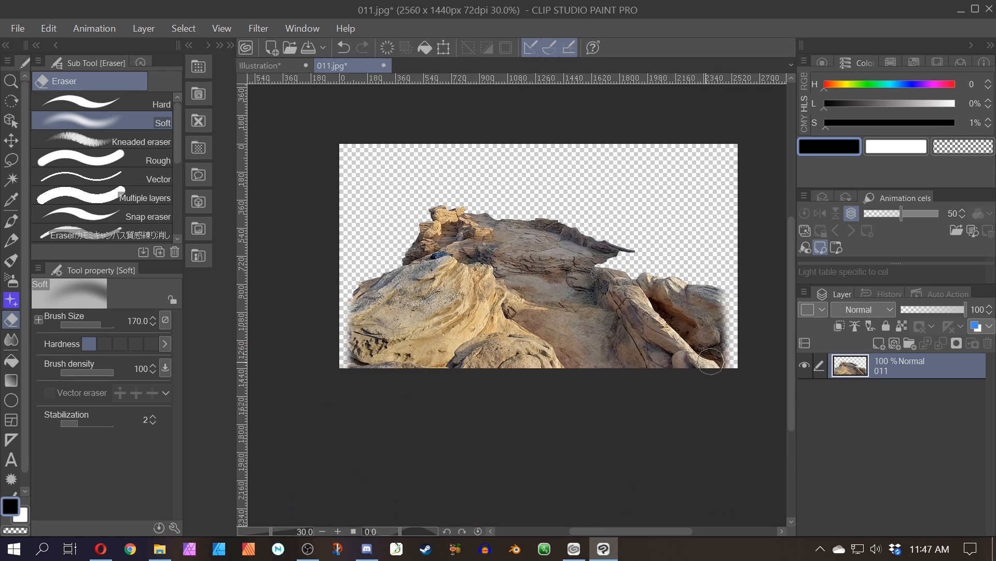
mouse_move(608, 366)
mouse_down()
mouse_move(336, 366)
mouse_move(744, 369)
mouse_up()
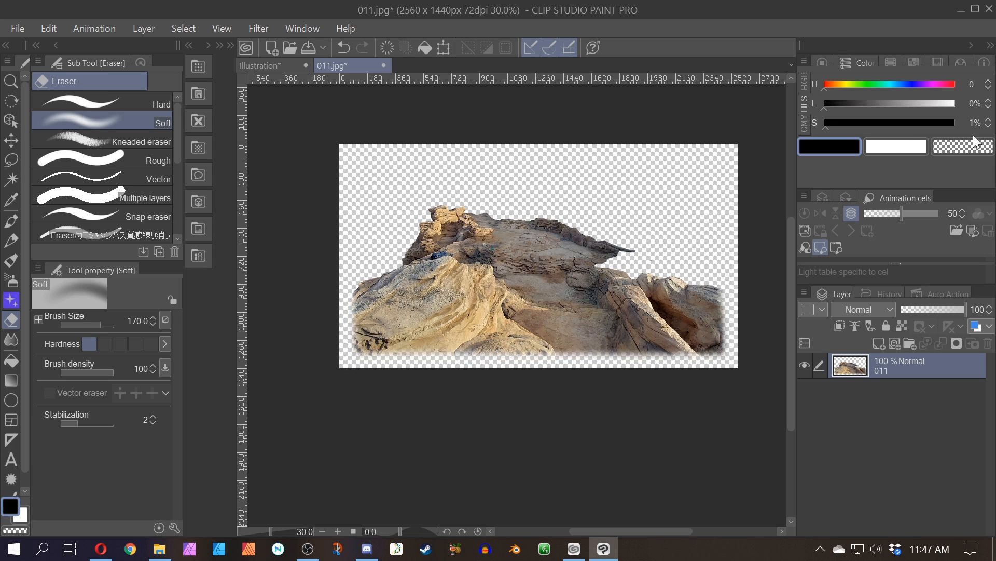
- Desaturate the rock layer to grayscale with a Hue/Saturation/Luminosity correction layer and merge it down
scroll(624, 239, up, 4)
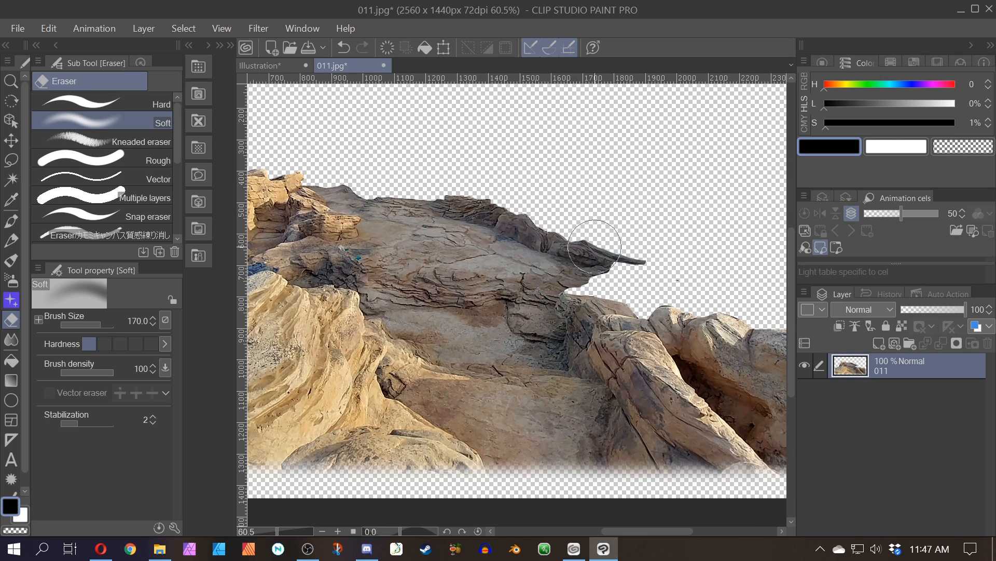
scroll(498, 261, down, 1)
drag(498, 261, 629, 275)
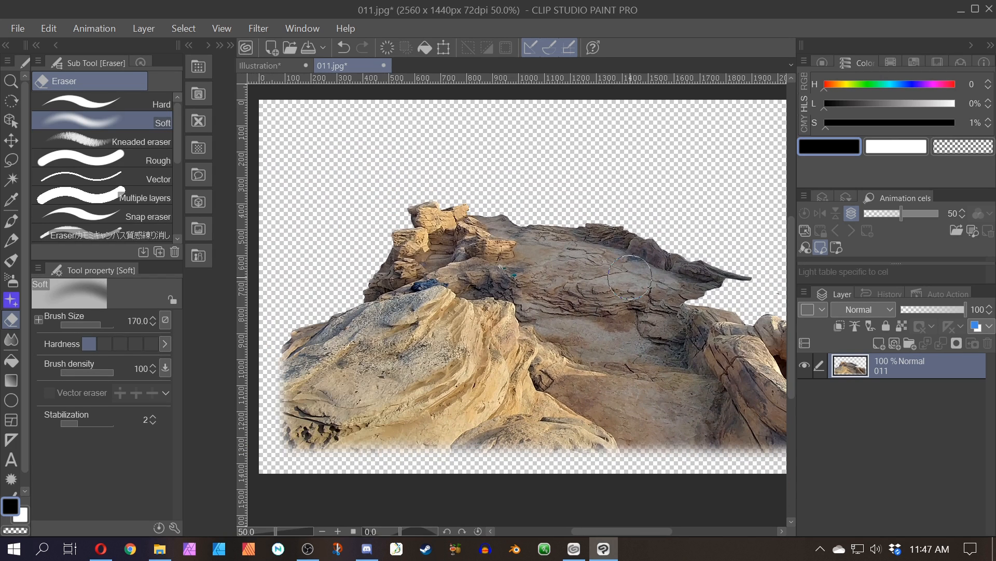
click(290, 68)
click(332, 66)
click(155, 29)
mouse_move(203, 81)
click(450, 98)
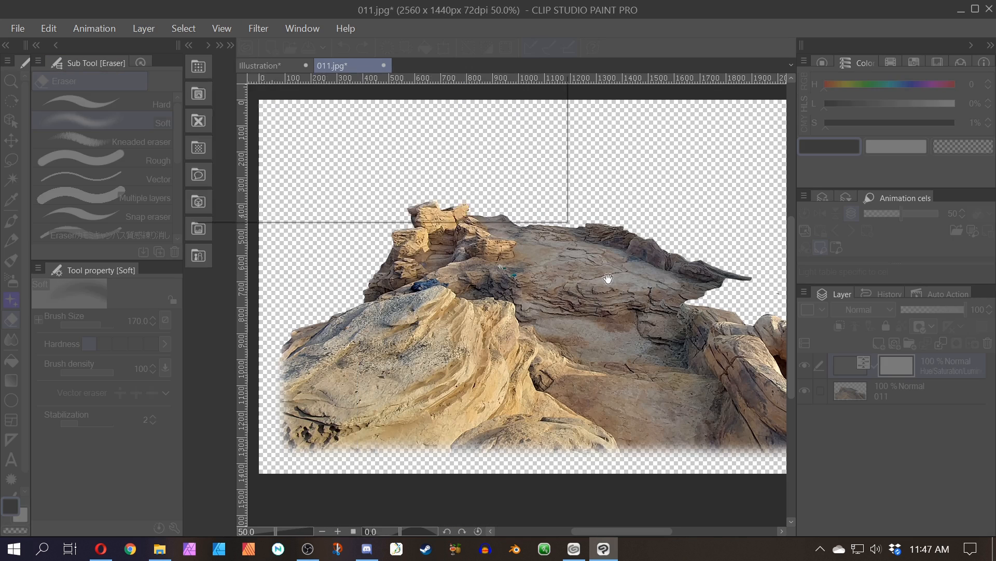
click(530, 104)
key(ctrl+e)
- Add a Tone Curve correction layer and shape a steep curve sending the deepest shadows and highlights to white and darker midtones to black
click(144, 29)
mouse_move(175, 82)
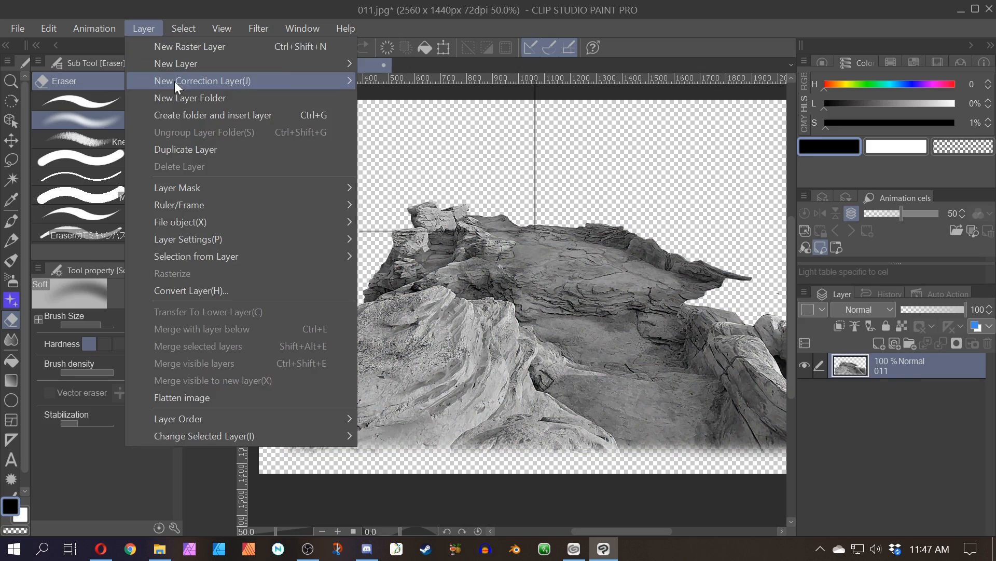
click(441, 169)
drag(720, 344, 761, 345)
drag(806, 286, 794, 346)
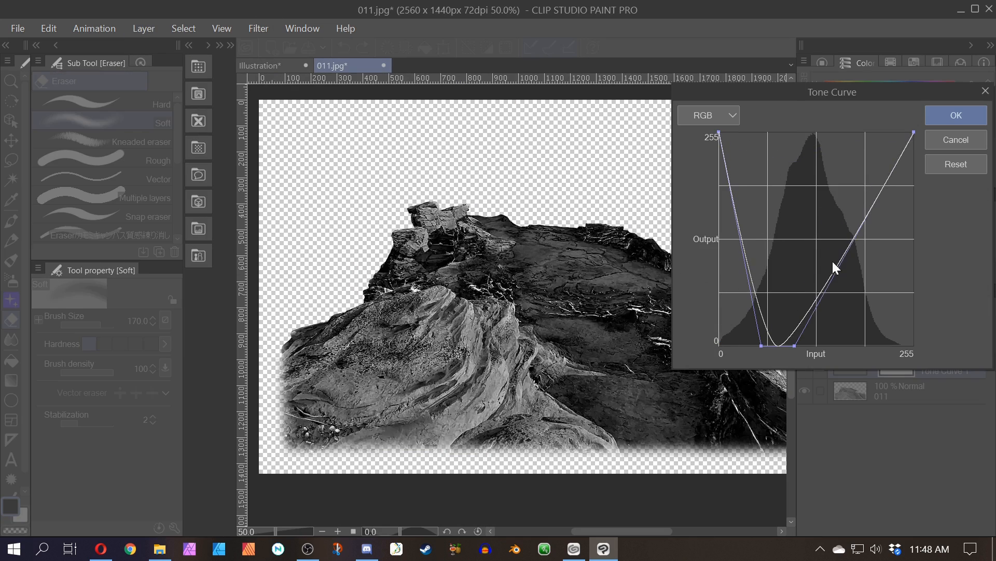
drag(834, 264, 816, 132)
drag(795, 345, 816, 346)
drag(762, 346, 737, 347)
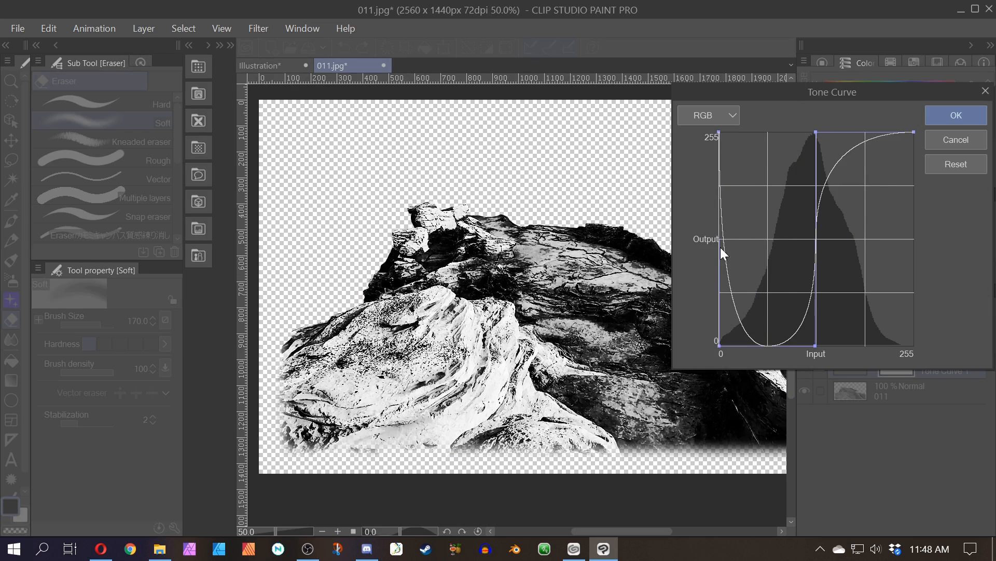
drag(730, 223, 736, 132)
drag(737, 345, 754, 346)
drag(736, 132, 753, 132)
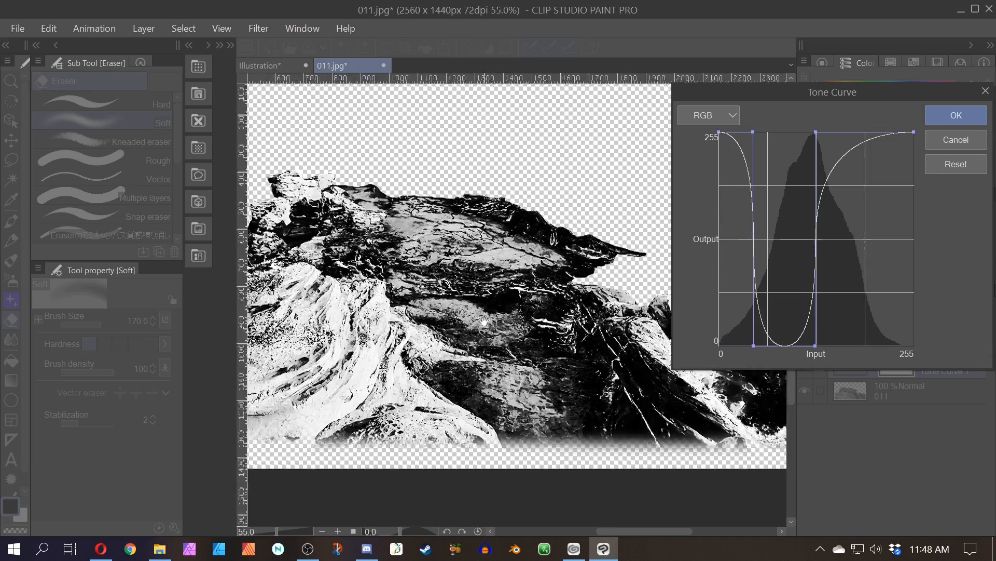
- Shift the curve's shadow points toward darker input values to reduce white patches in the shadows, and apply the tone curve
scroll(586, 365, up, 11)
drag(768, 384, 659, 368)
scroll(586, 365, down, 1)
drag(753, 132, 742, 132)
drag(754, 346, 744, 346)
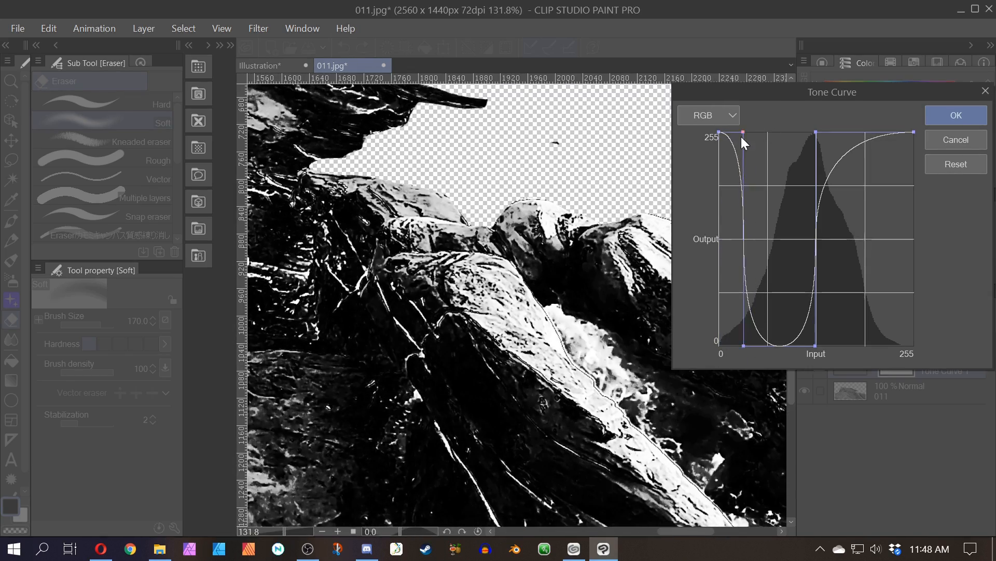
drag(742, 132, 732, 131)
mouse_move(743, 346)
mouse_down()
mouse_move(726, 346)
mouse_move(737, 345)
mouse_up()
drag(732, 132, 739, 132)
scroll(472, 321, down, 10)
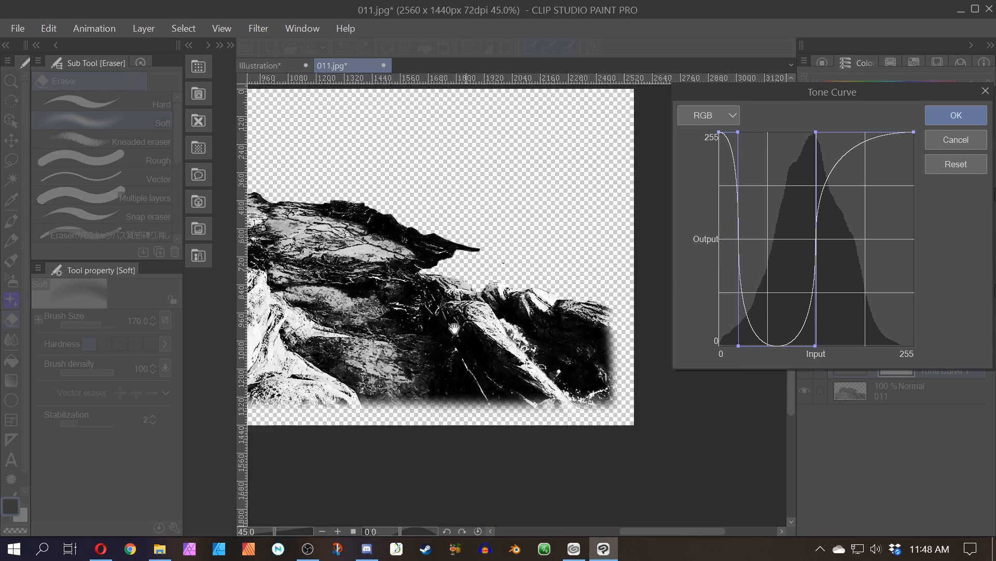
drag(472, 322, 668, 363)
click(956, 116)
- Merge the Tone Curve correction layer down into rock layer 011 and convert the layer's brightness to opacity
click(48, 28)
mouse_move(94, 28)
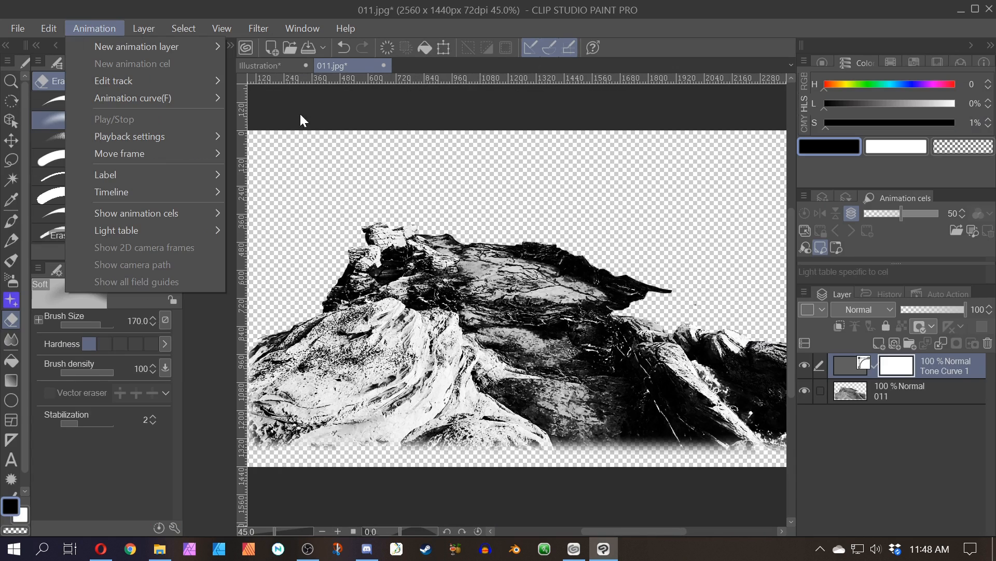
click(863, 427)
key(ctrl+e)
click(49, 28)
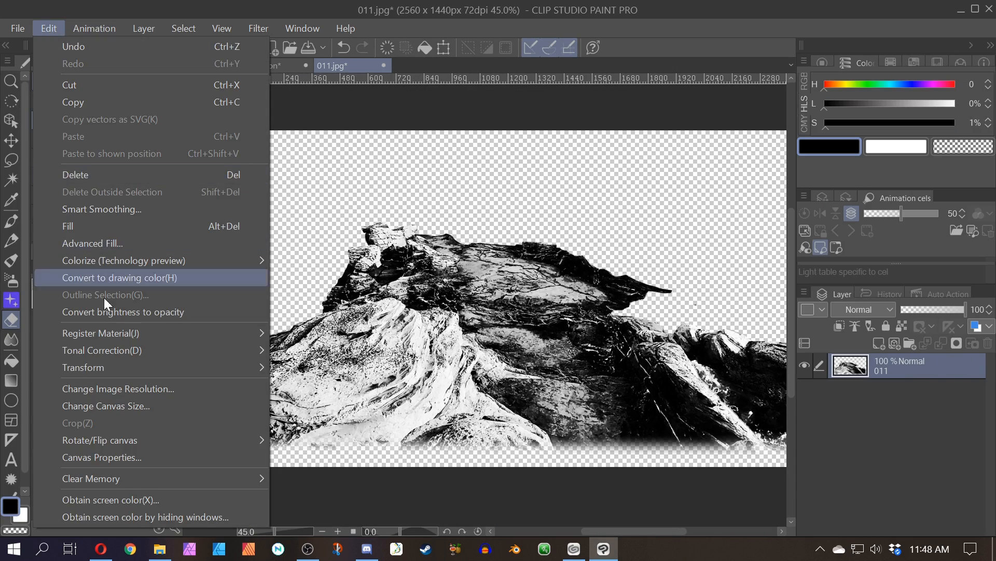
click(114, 316)
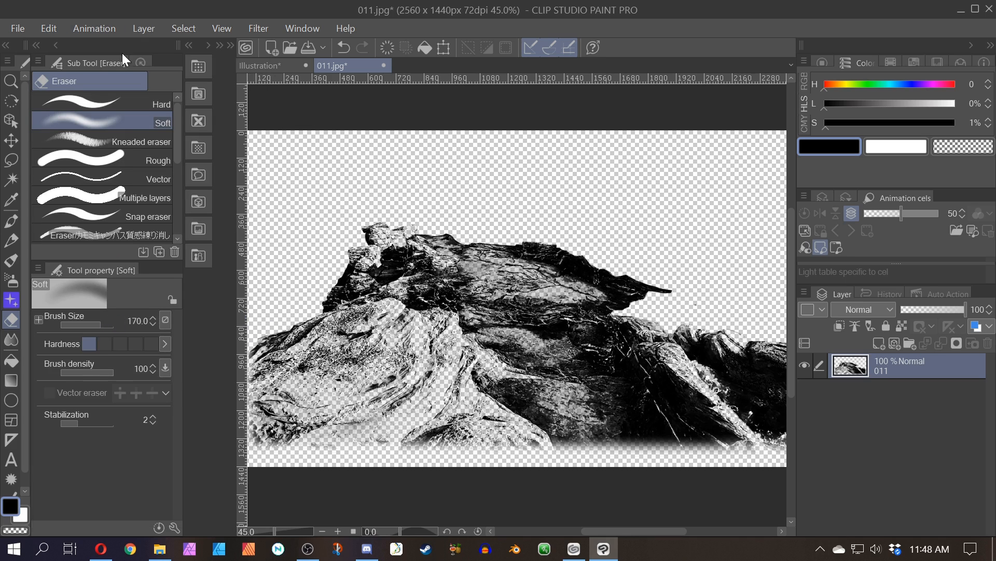
- Register the image as material 011 for use as a brush tip shape, saved under Image material > Brush
scroll(407, 226, down, 2)
scroll(430, 247, up, 1)
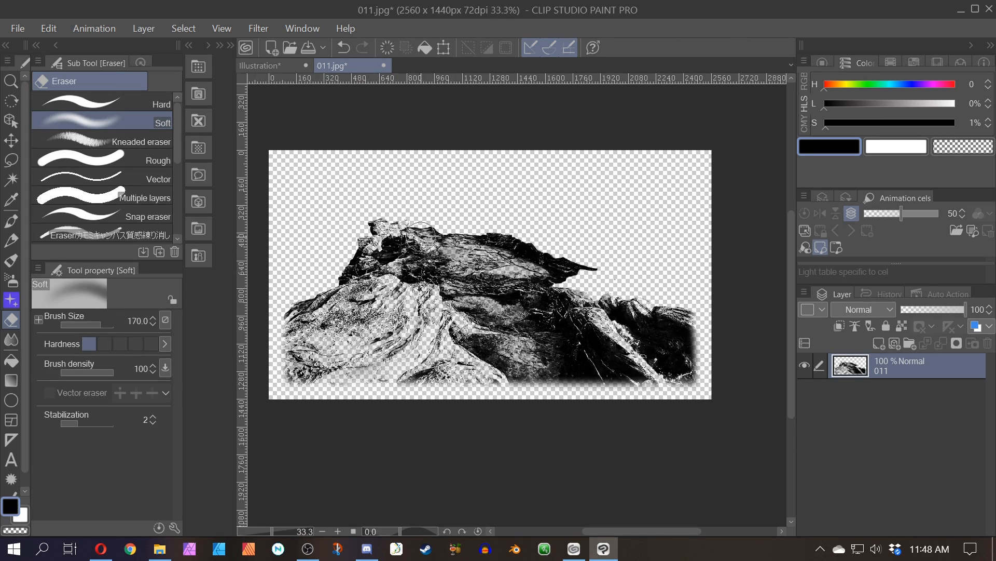
click(49, 28)
mouse_move(134, 333)
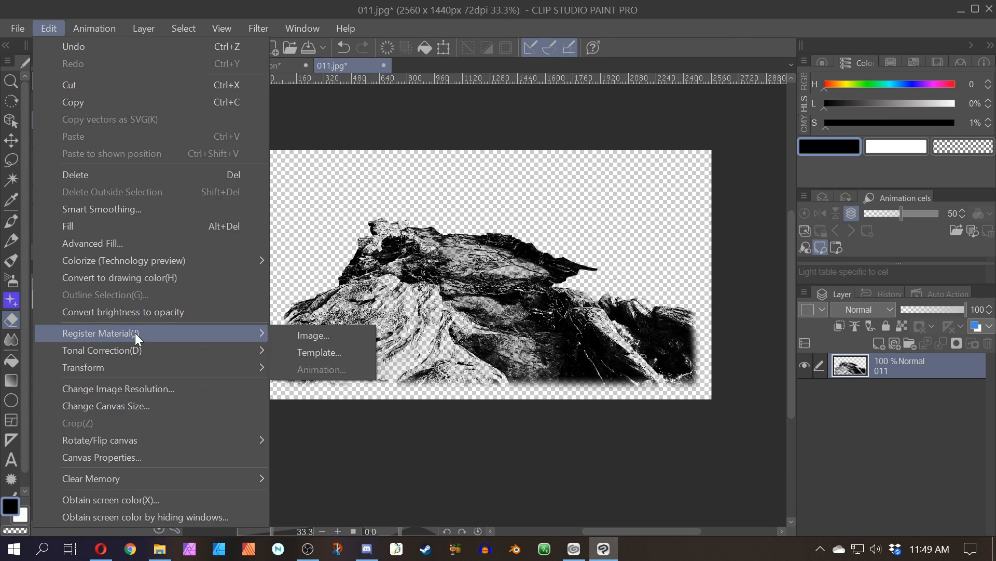
click(313, 335)
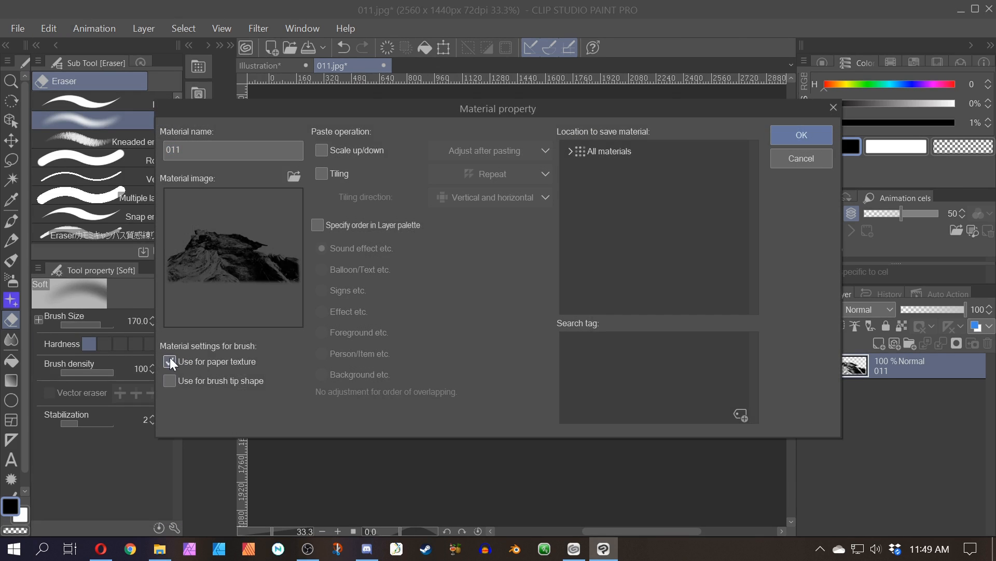
click(169, 362)
click(169, 381)
click(570, 151)
click(578, 232)
click(606, 294)
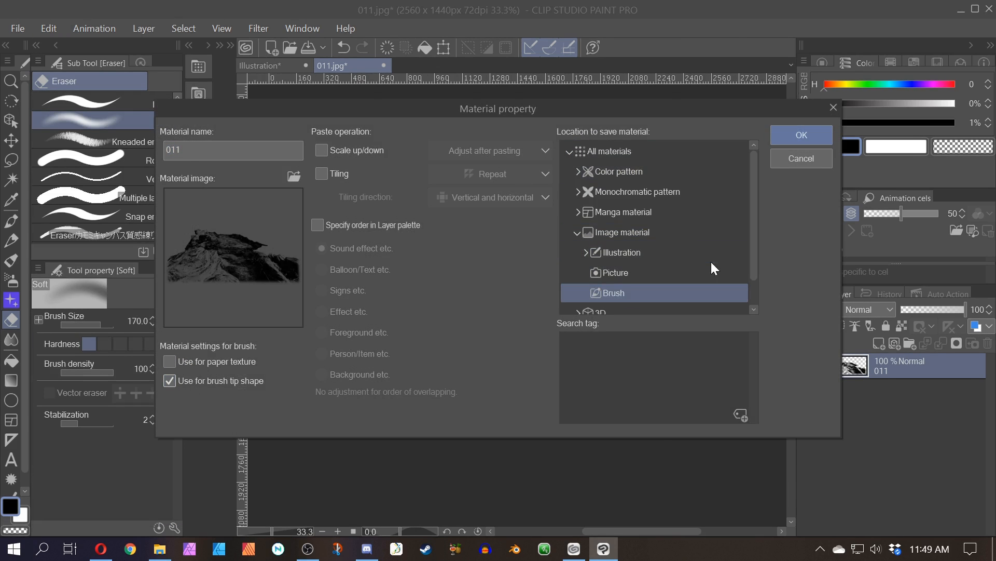
click(802, 135)
- Add material 011 to the brush tip shapes of the Orphanlast Mountains brush
scroll(101, 239, down, 3)
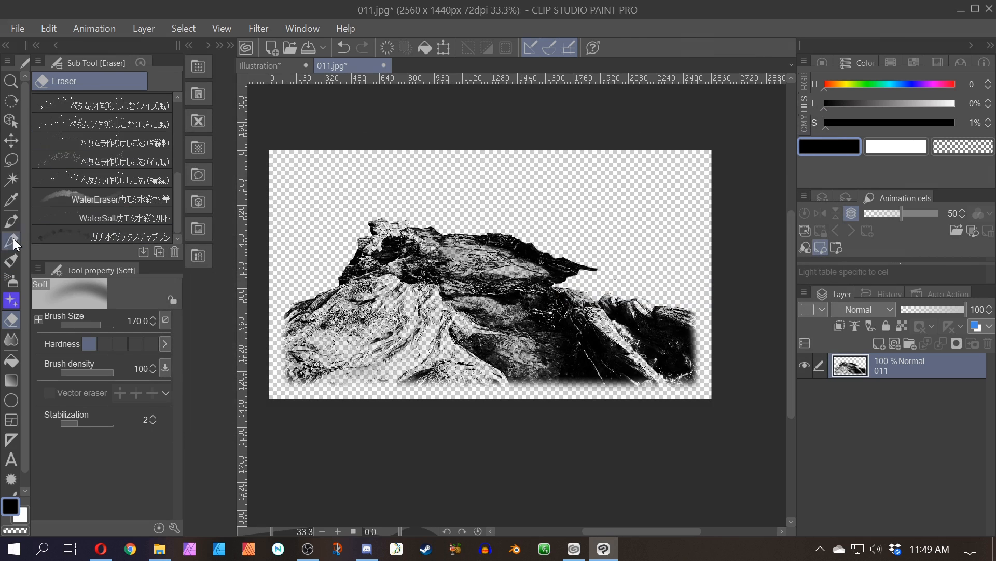
click(11, 221)
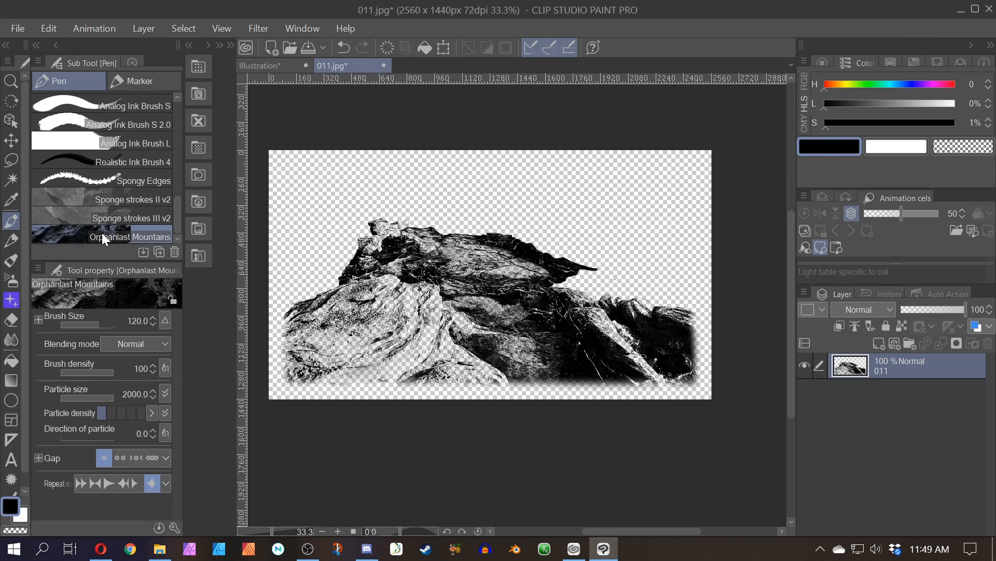
click(173, 527)
click(690, 190)
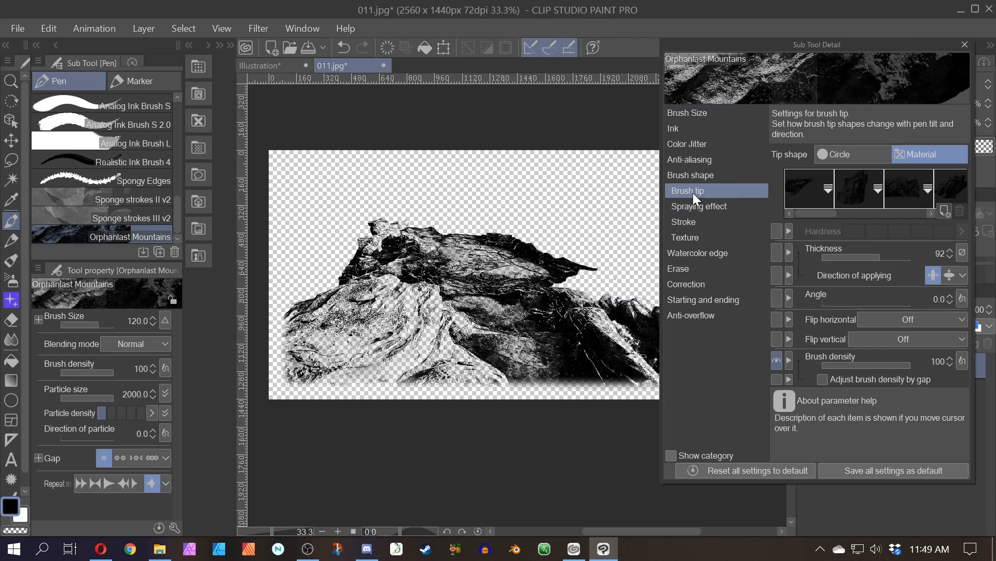
click(948, 210)
scroll(662, 290, down, 5)
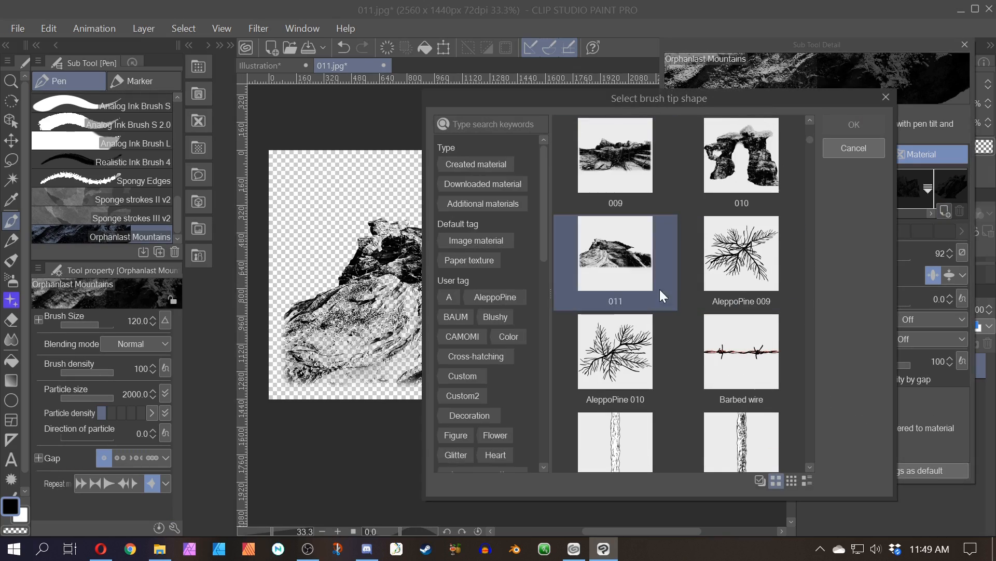
double_click(628, 277)
- Undo the earlier test marks on the Illustration canvas and stamp the Orphanlast Mountains brush until the 011 rock shape is placed
click(263, 66)
key(ctrl+z)
key(ctrl+z)
click(426, 348)
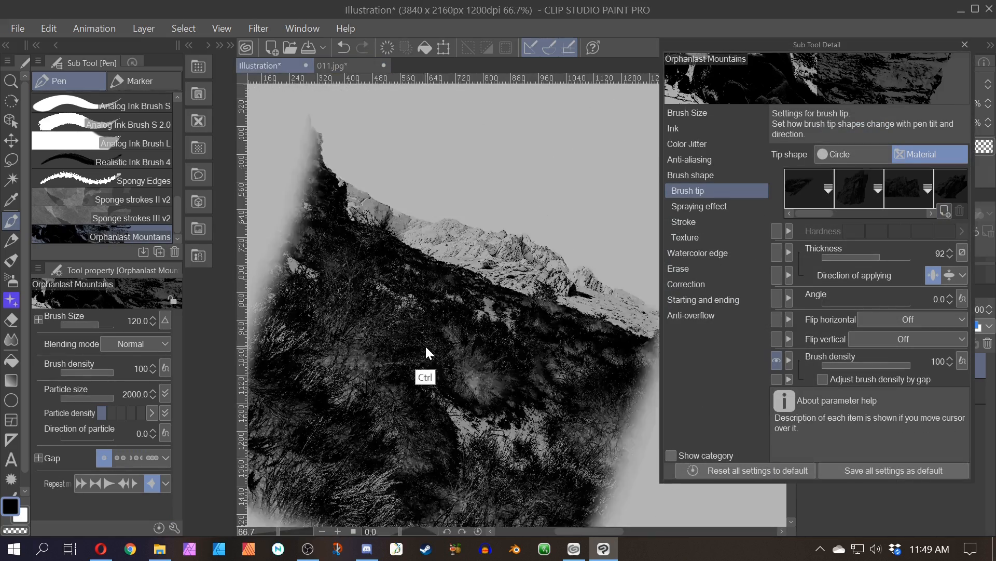
key(ctrl+z)
click(430, 382)
click(430, 382)
- Examine the stamped 011 rock up close, checking its outline, stray specks and the transparency of its texture
mouse_move(306, 417)
mouse_down()
mouse_move(434, 318)
mouse_move(387, 378)
mouse_move(437, 310)
mouse_up()
drag(534, 266, 445, 310)
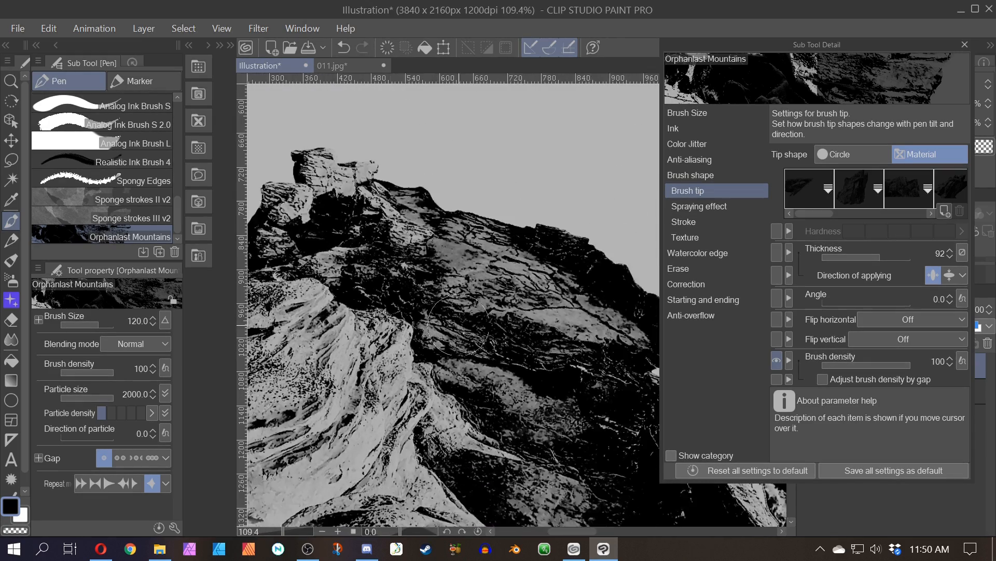
drag(513, 324, 371, 199)
drag(447, 221, 361, 262)
scroll(553, 270, up, 3)
key(e)
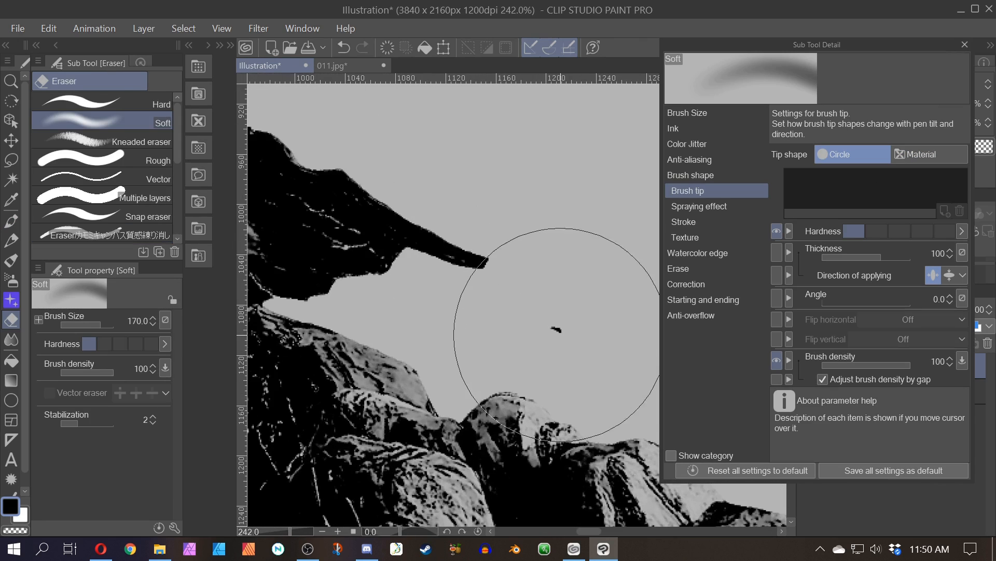
key(alt)
scroll(551, 326, down, 3)
scroll(552, 326, down, 2)
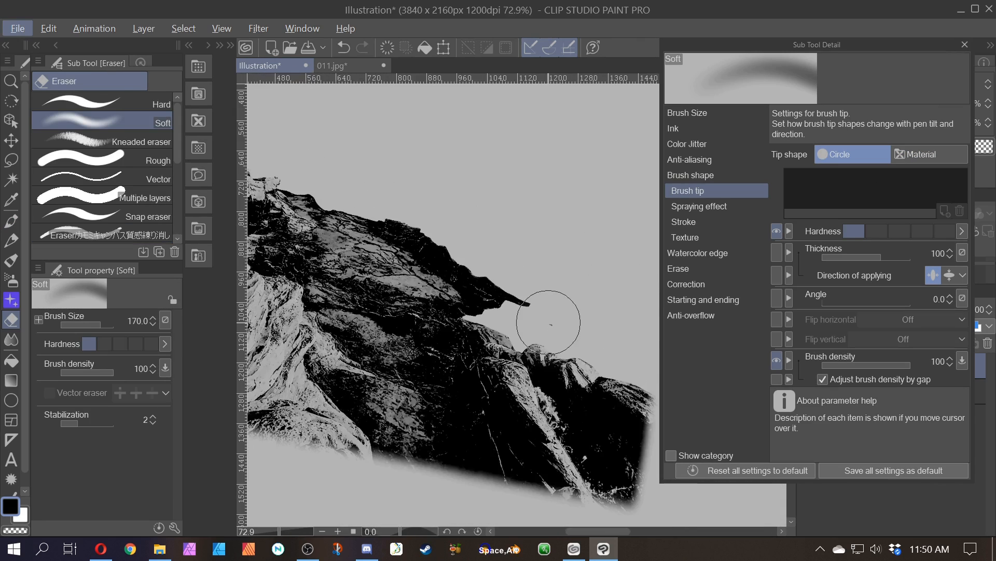
scroll(510, 313, down, 6)
scroll(433, 317, up, 14)
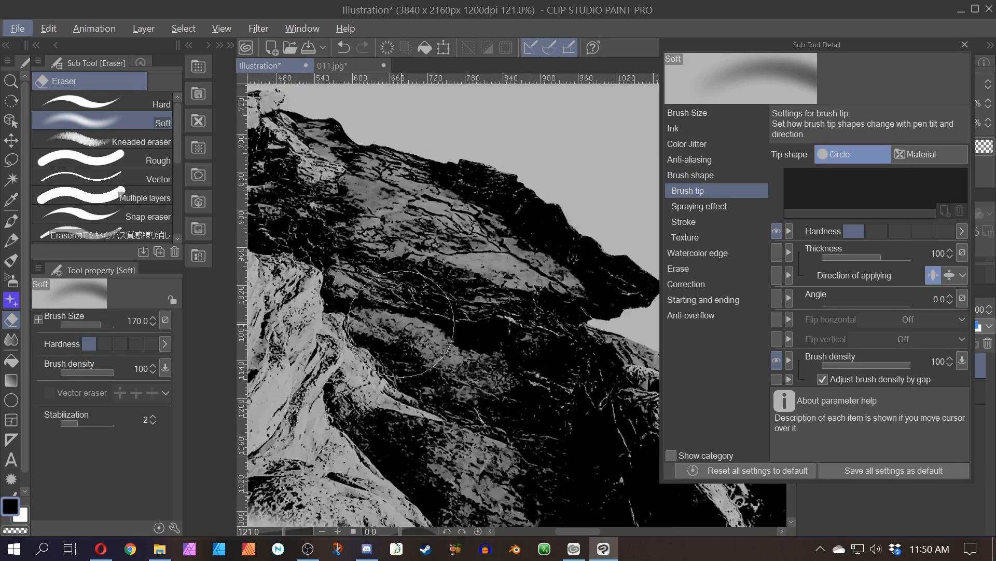
drag(433, 317, 588, 358)
scroll(338, 286, up, 7)
drag(337, 286, 475, 441)
click(965, 44)
drag(426, 260, 438, 374)
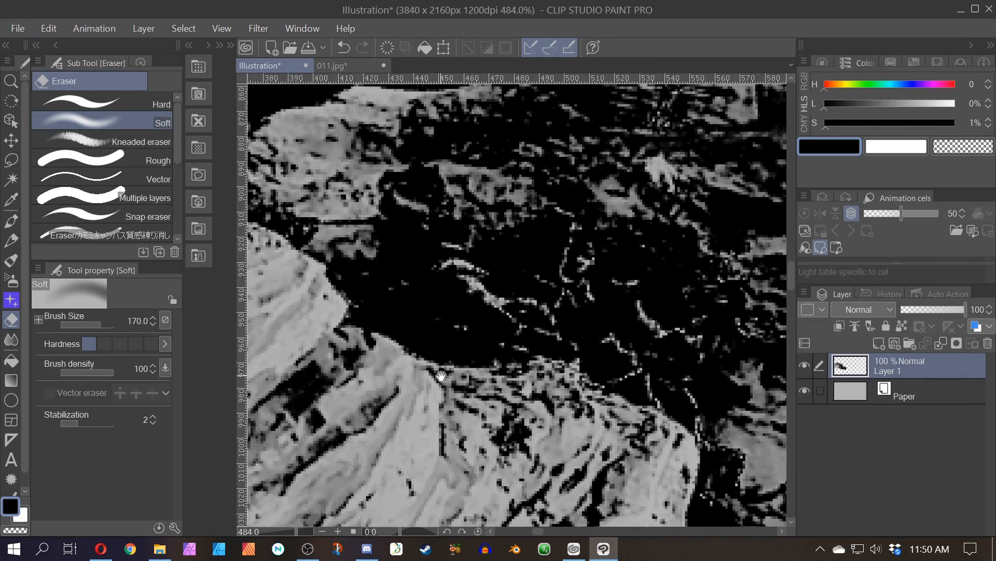
scroll(589, 322, down, 2)
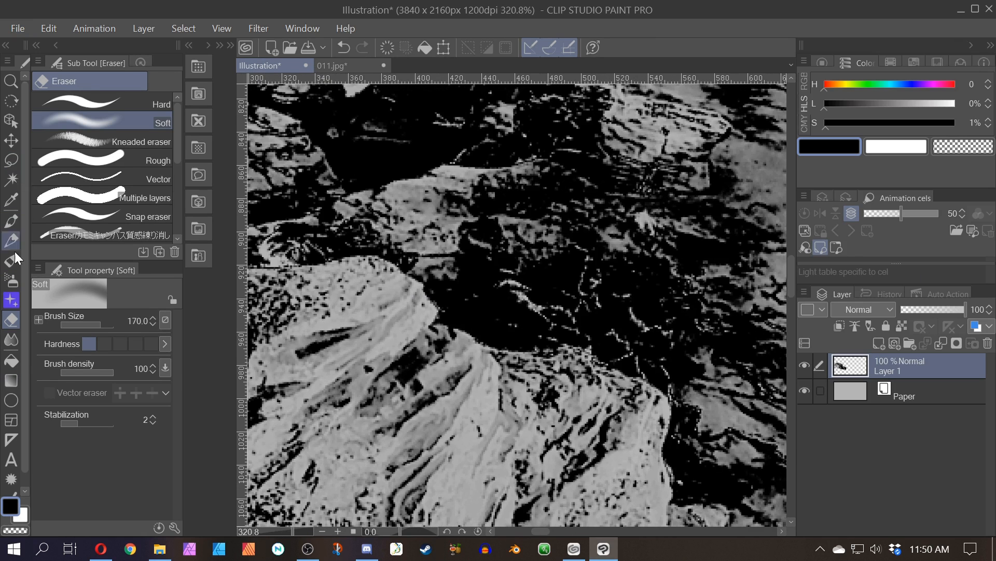
- Set the drawing colour to red with luminosity 49% and saturation 100%, try a Rectangle frame over the rock, and undo it
click(11, 401)
click(104, 197)
click(899, 104)
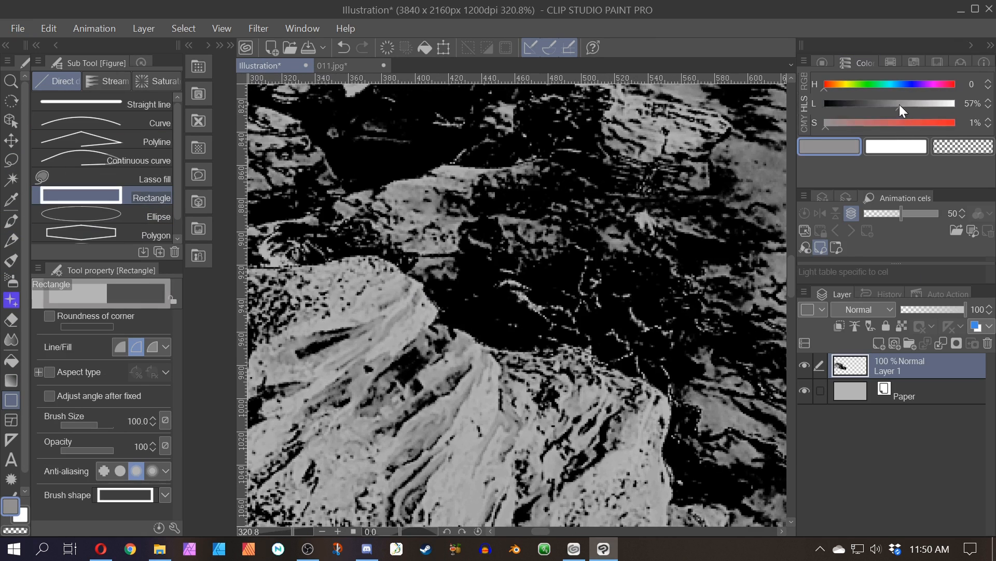
drag(903, 123, 955, 123)
click(889, 105)
drag(294, 187, 595, 377)
key(ctrl+z)
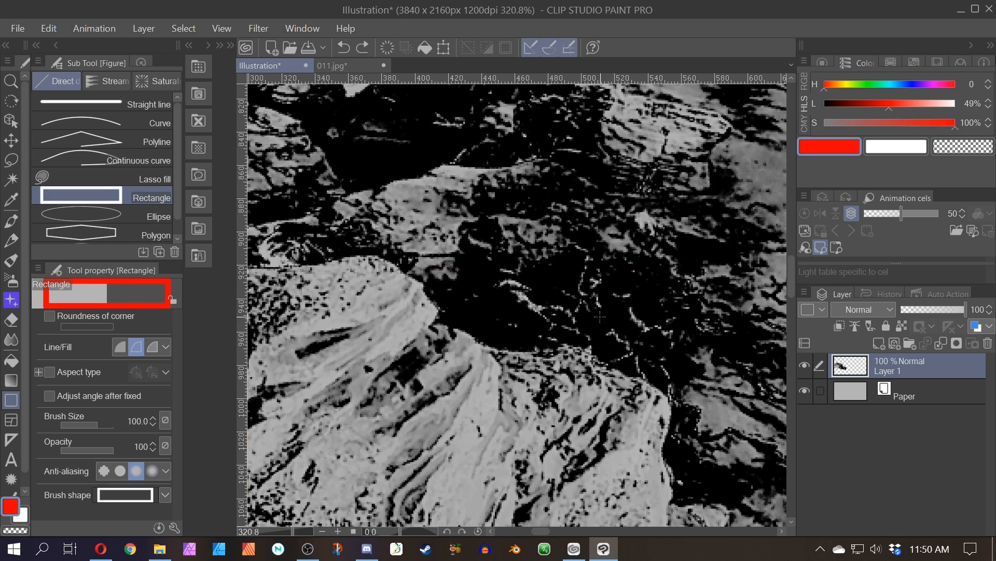
- Frame the rock area below the peak with a red rectangle at brush size 12, and undo the frame after viewing it
key(o)
key(p)
click(11, 402)
mouse_move(289, 124)
mouse_down()
mouse_move(802, 481)
mouse_move(719, 496)
mouse_move(774, 504)
mouse_up()
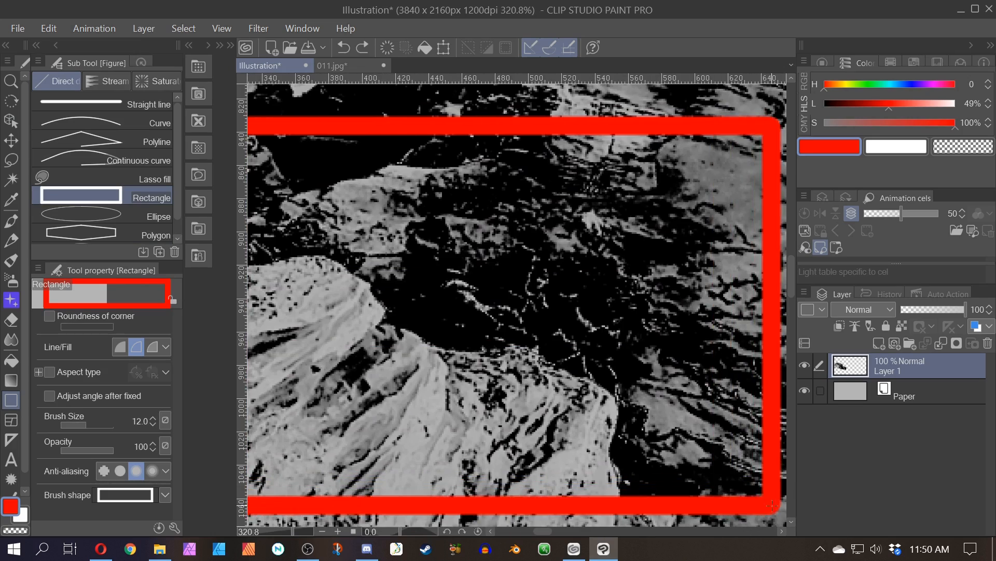
scroll(617, 455, down, 3)
drag(602, 434, 464, 316)
scroll(463, 317, down, 4)
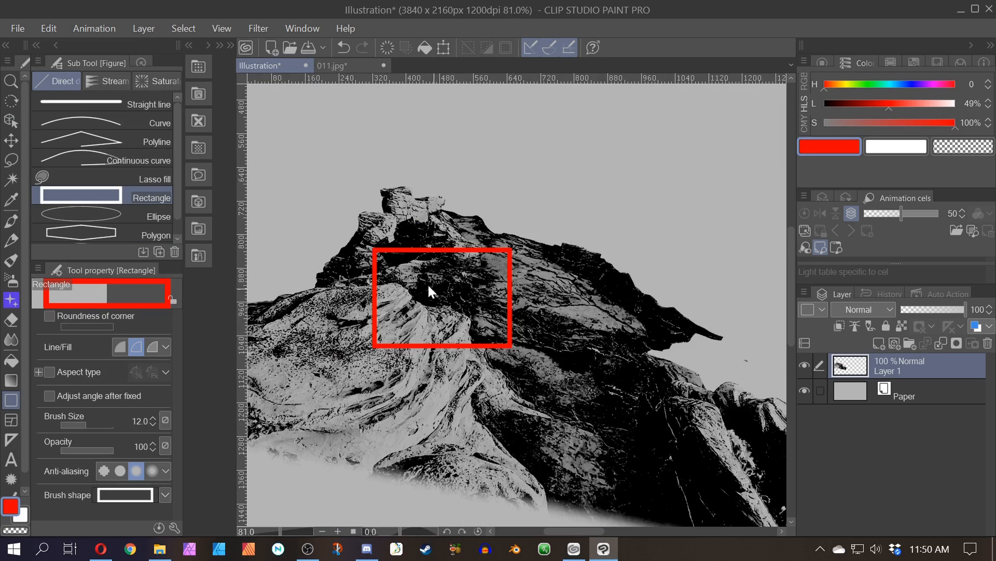
key(ctrl+z)
key(ctrl+z)
key(ctrl+z)
key(ctrl+z)
key(ctrl+z)
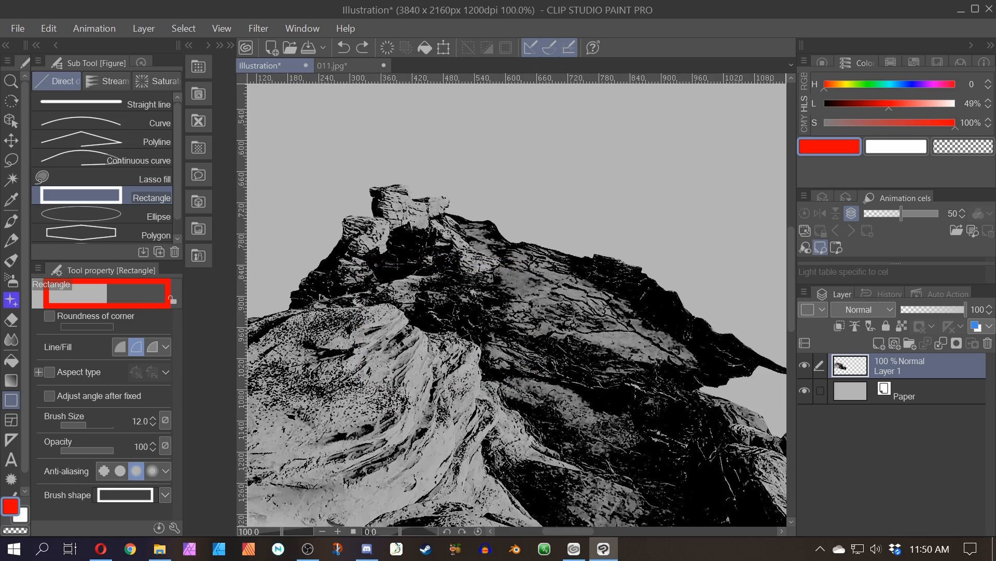
- Frame the lower dark slope and the cracked upper slope with red rectangles, undoing each one
scroll(552, 521, up, 5)
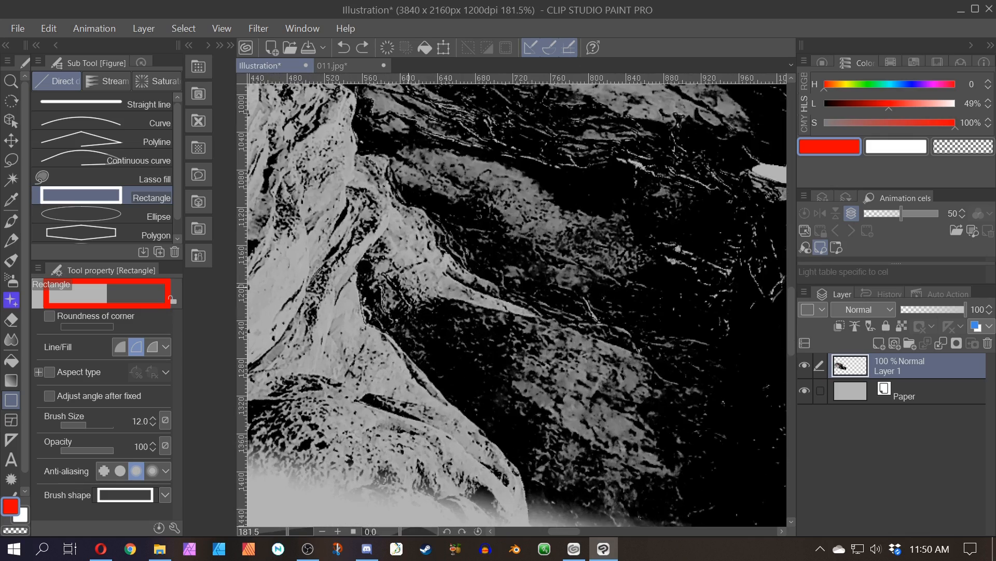
drag(307, 192, 734, 459)
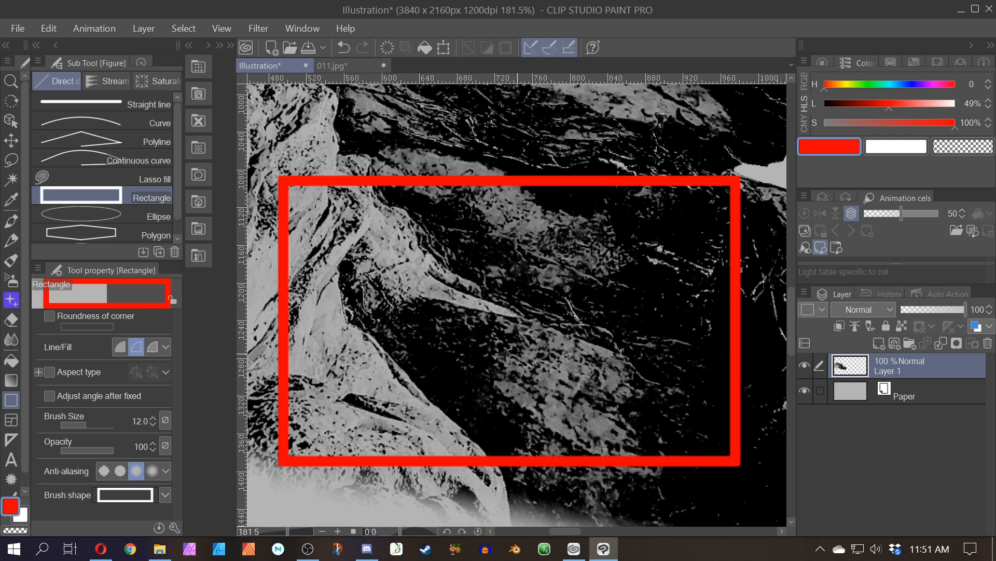
key(ctrl+z)
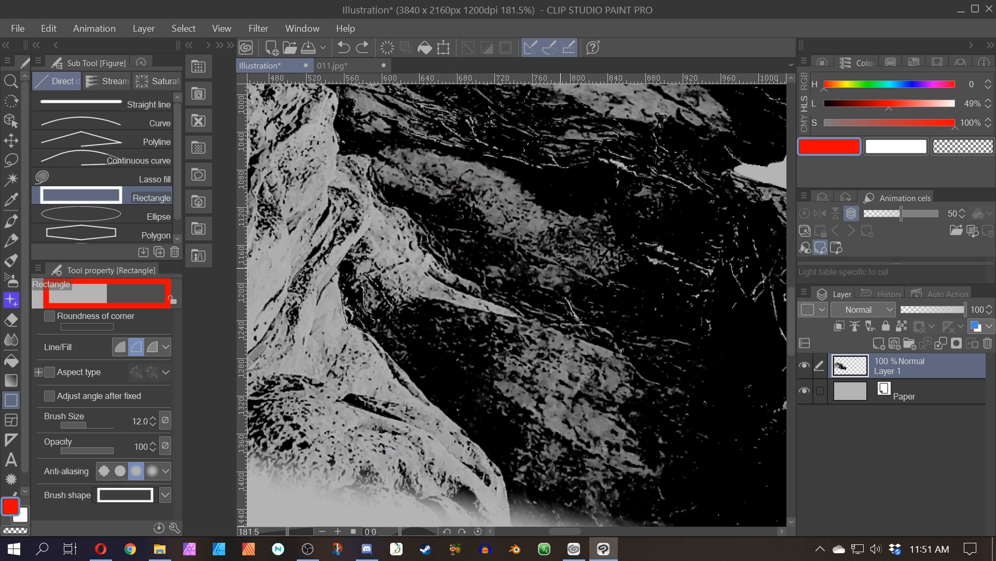
scroll(528, 394, up, 5)
drag(323, 185, 709, 404)
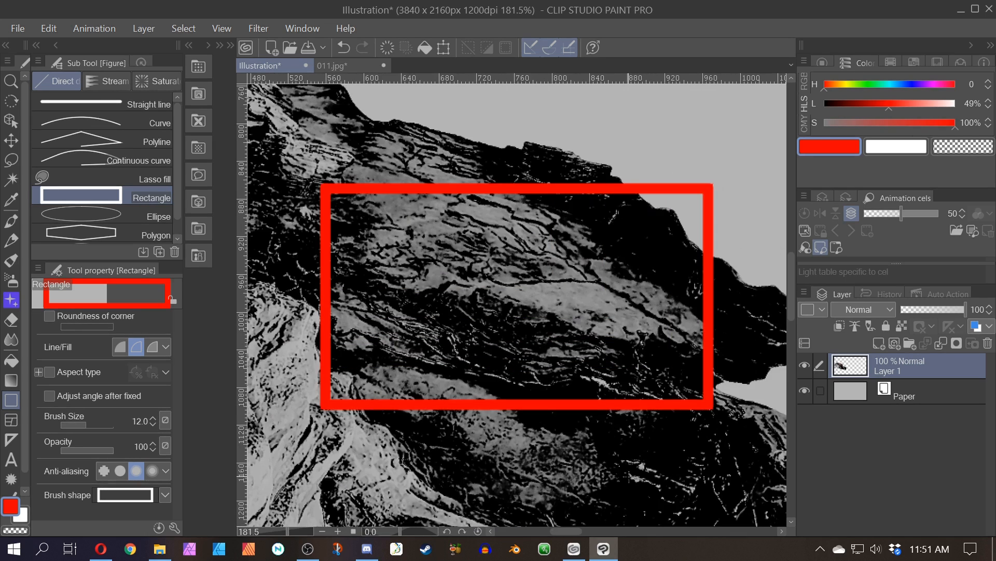
key(ctrl+z)
- Undo the stamped rock on the Illustration canvas and set the drawing colour to black
scroll(515, 200, down, 4)
key(ctrl+z)
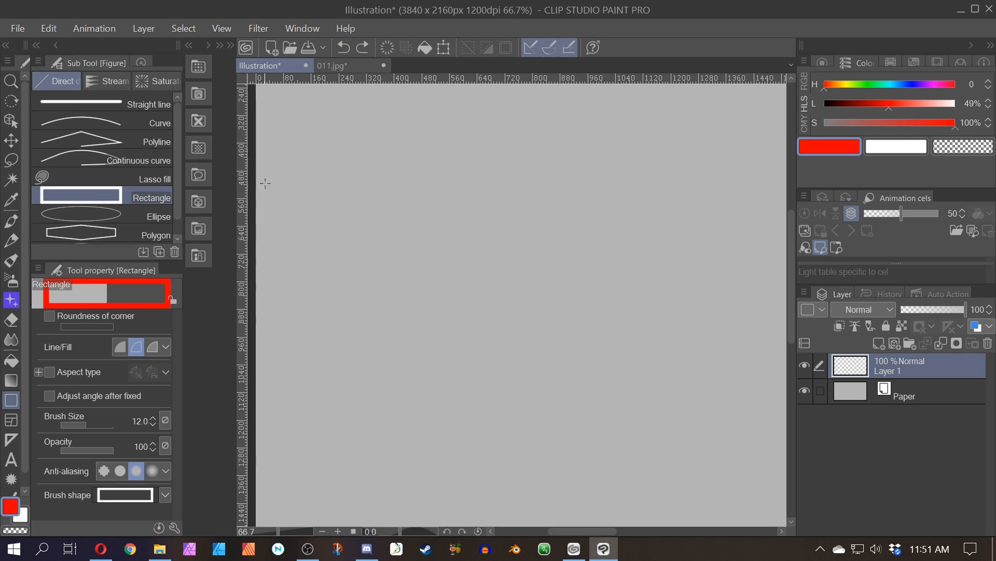
drag(889, 103, 802, 130)
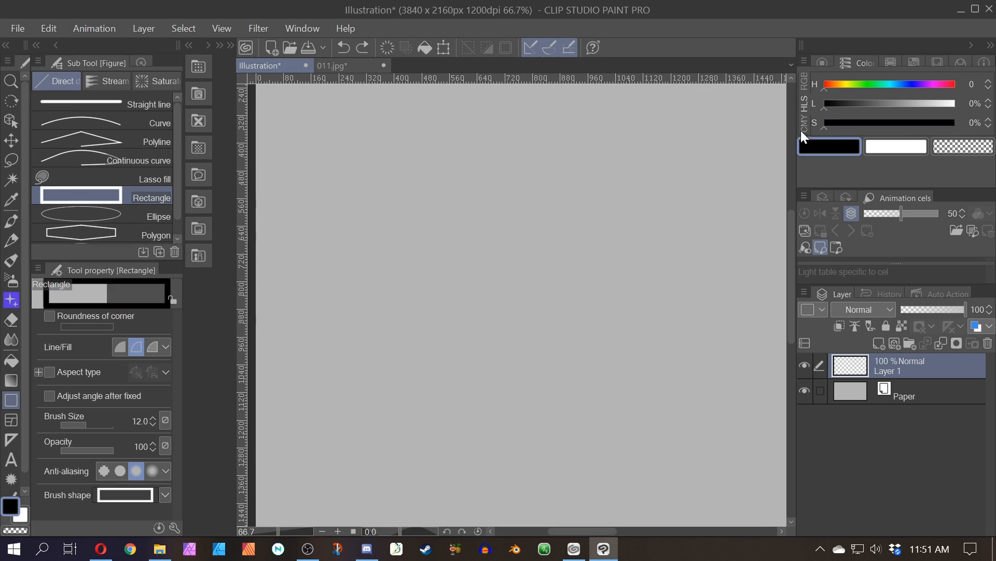
- Close 011.jpg and save its changes
click(332, 66)
click(384, 66)
click(455, 219)
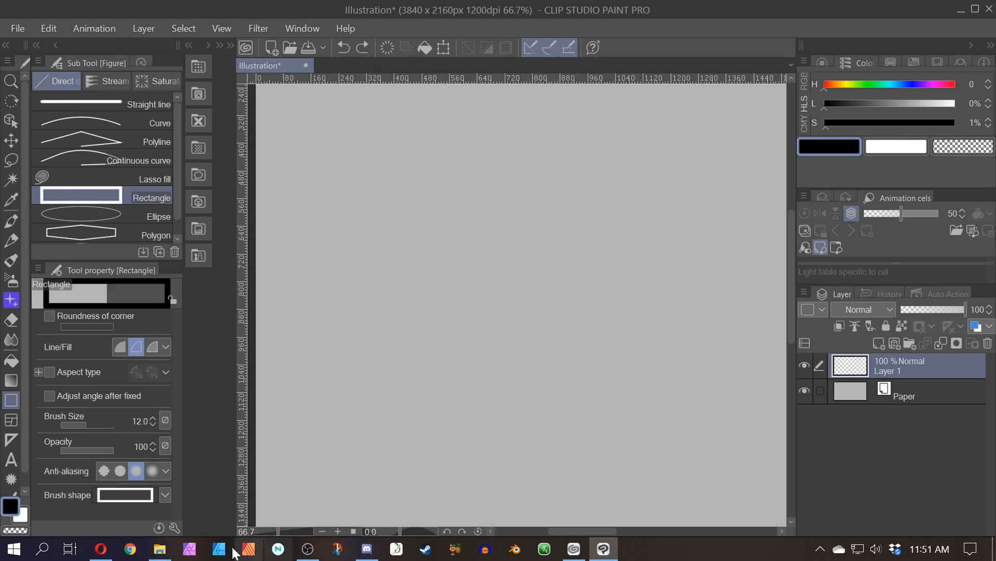
- In File Explorer's Camera Pictures folder, rename photo 20181211_095642_HDR as 012 and open it in Clip Studio Paint
click(160, 548)
scroll(752, 282, down, 5)
scroll(729, 387, down, 20)
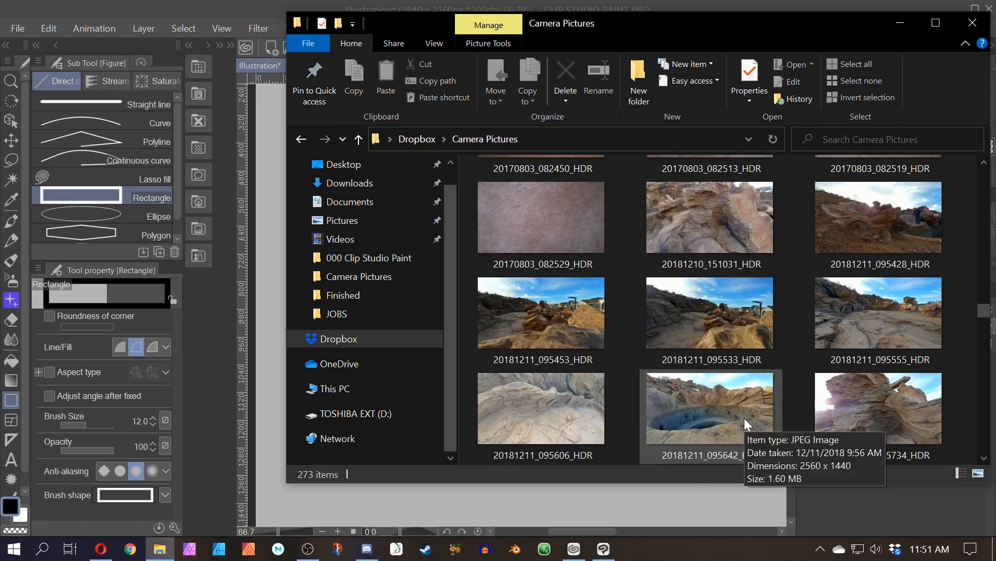
click(745, 418)
key(F2)
text(012)
key(Return)
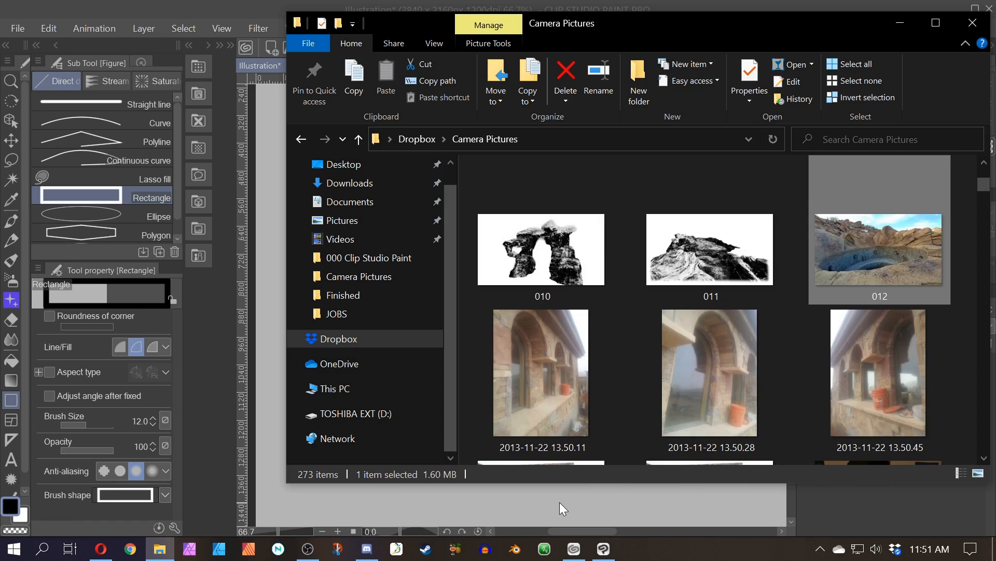
drag(867, 245, 270, 410)
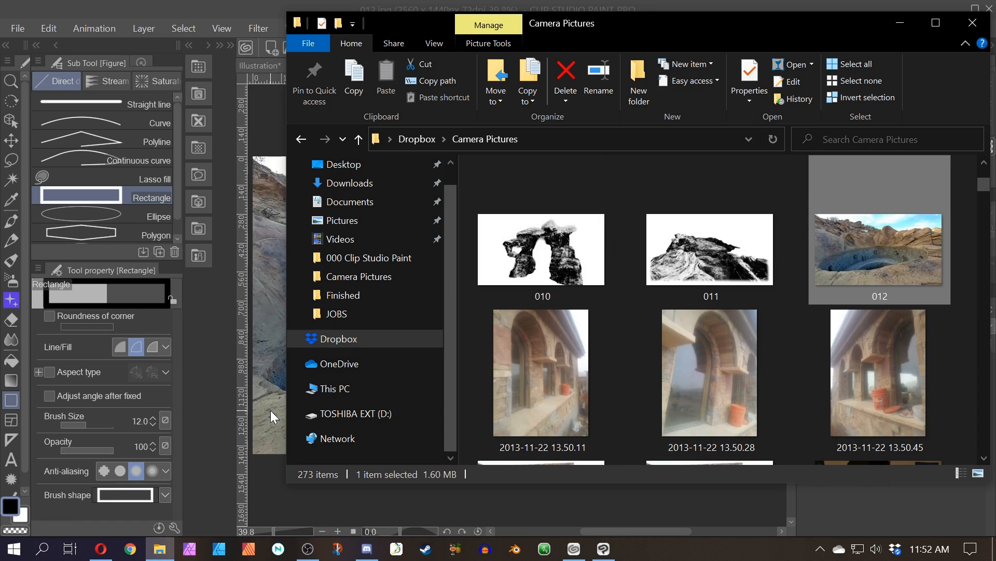
click(279, 92)
- Start a lasso selection of the sandstone band above the concrete pool wall in 012.jpg
key(m)
scroll(518, 307, up, 2)
drag(519, 306, 679, 290)
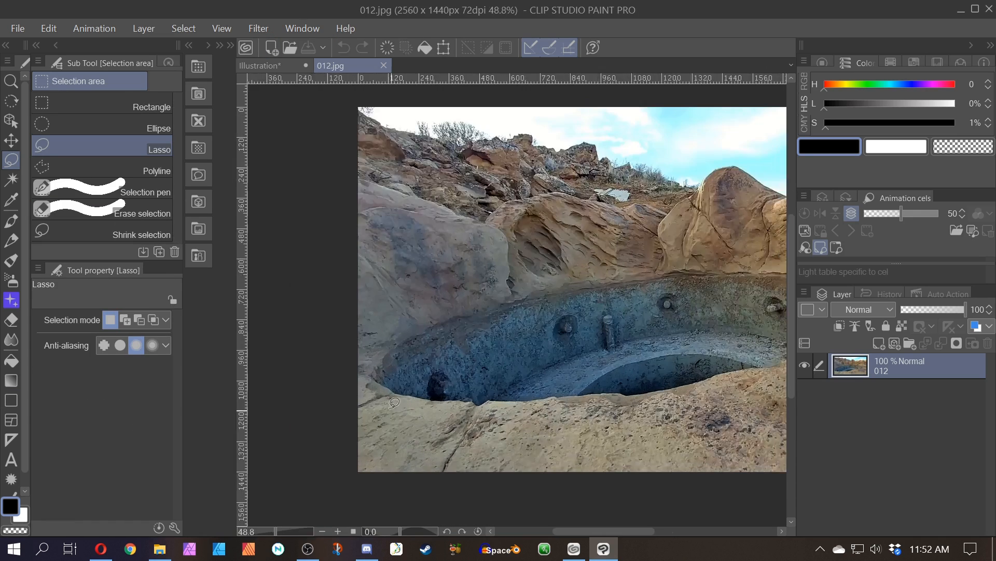
scroll(369, 378, up, 1)
mouse_move(285, 311)
mouse_down()
mouse_move(456, 322)
mouse_move(420, 332)
mouse_up()
scroll(420, 332, up, 1)
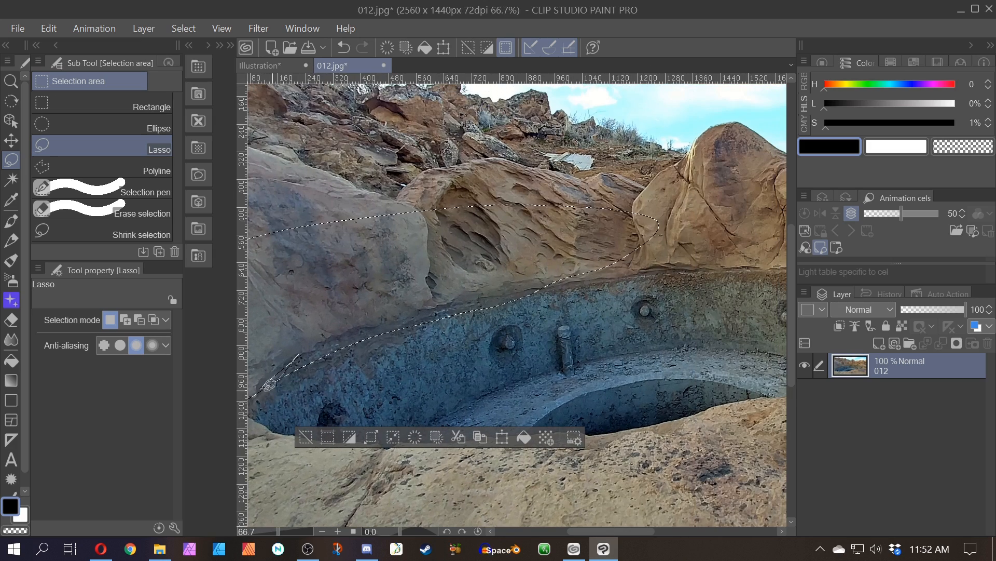
- Extend the lasso selection along the pool wall's upper rim, out to both side edges of the photo
mouse_move(251, 403)
mouse_down()
mouse_move(520, 285)
mouse_move(592, 358)
mouse_up()
drag(589, 366, 393, 400)
mouse_move(335, 309)
mouse_down()
mouse_move(452, 298)
mouse_move(675, 306)
mouse_move(363, 254)
mouse_up()
drag(550, 311, 383, 312)
mouse_move(384, 296)
mouse_down()
mouse_move(464, 250)
mouse_move(682, 366)
mouse_move(431, 253)
mouse_up()
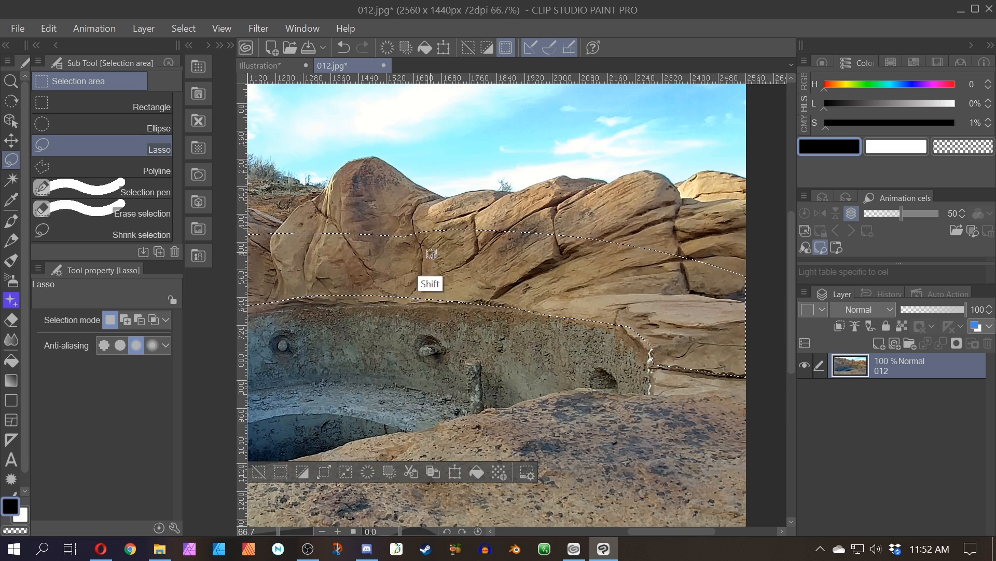
drag(587, 354, 622, 444)
drag(655, 383, 531, 371)
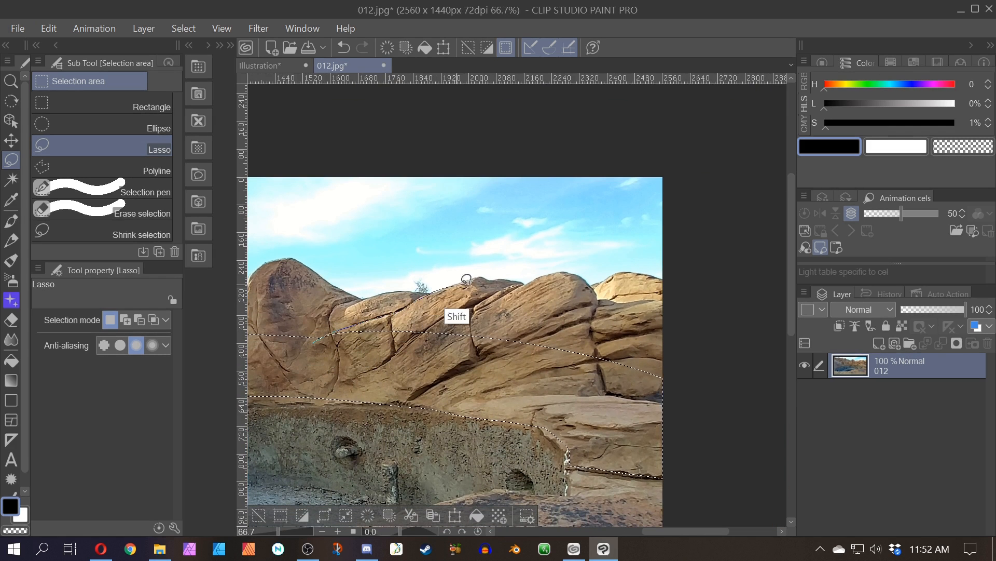
- Add the tilted rocks at the photo's right end to the selection, following their skyline
mouse_move(497, 276)
mouse_down()
mouse_move(568, 304)
mouse_move(566, 351)
mouse_up()
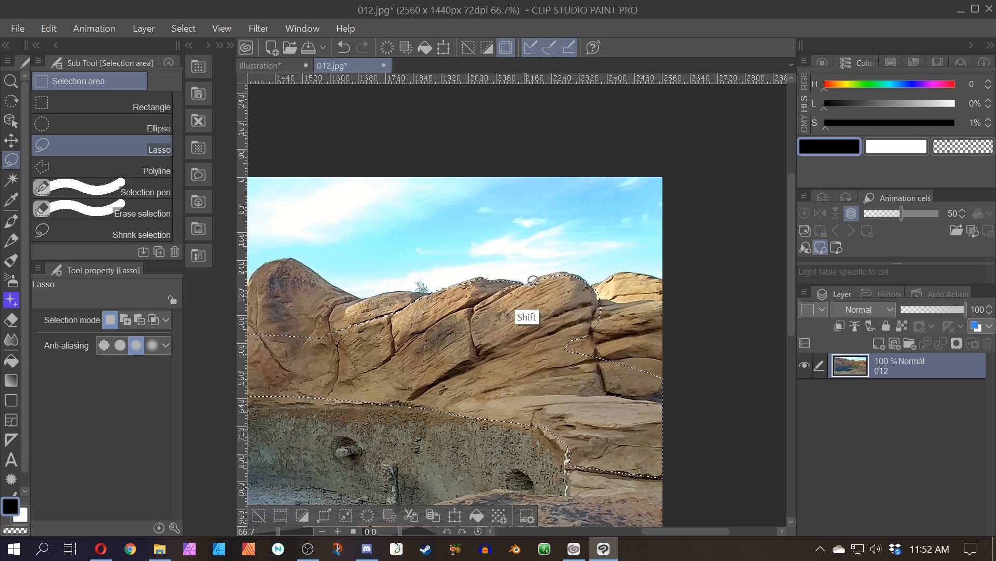
drag(600, 282, 648, 271)
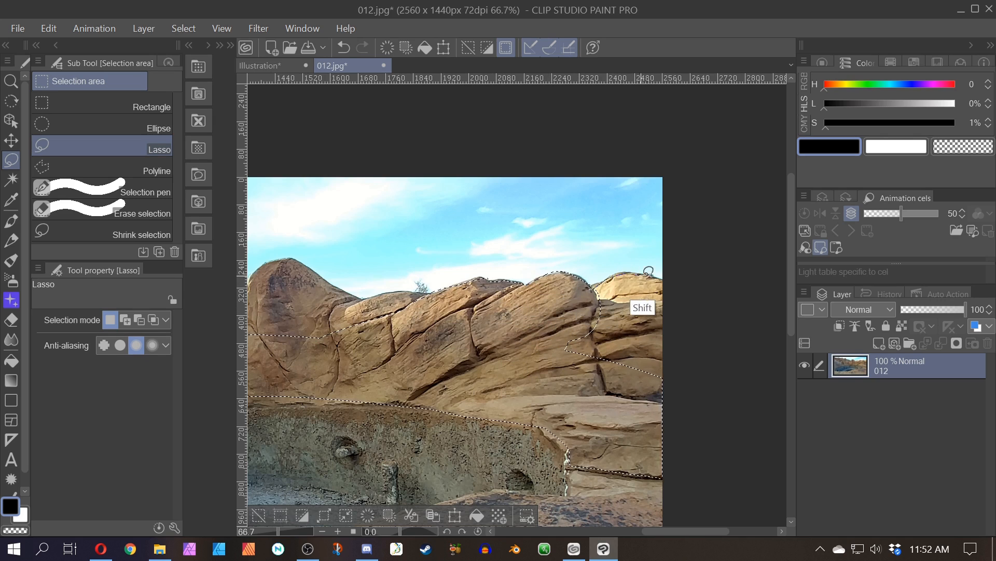
drag(565, 423, 452, 323)
key(space)
mouse_move(360, 387)
mouse_down()
mouse_move(458, 307)
mouse_move(714, 379)
mouse_up()
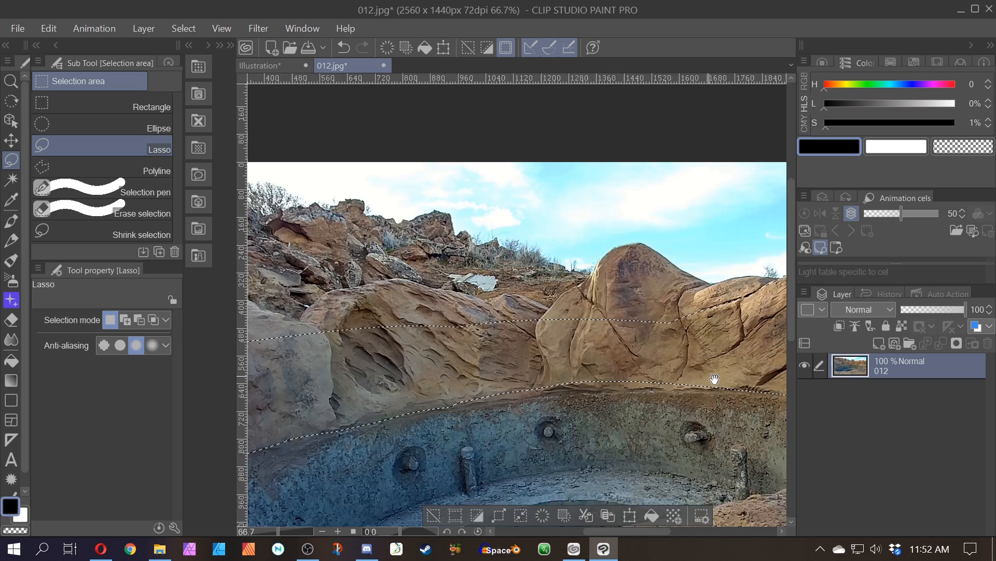
drag(432, 354, 452, 382)
drag(654, 356, 475, 355)
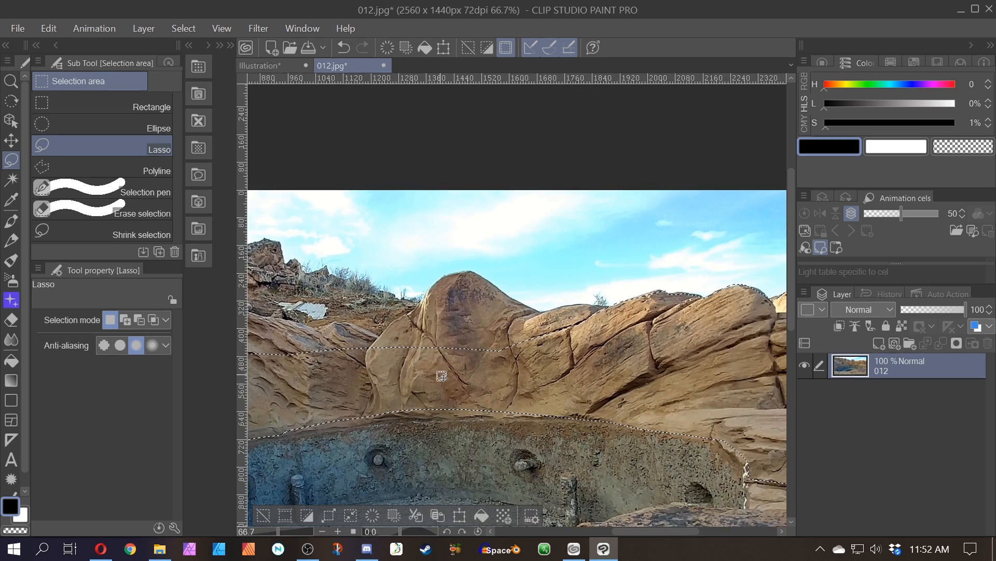
- Add the domed central rock and the adjoining ridge to the selection, tracing their outline against the sky
key(ctrl+space)
drag(398, 321, 451, 313)
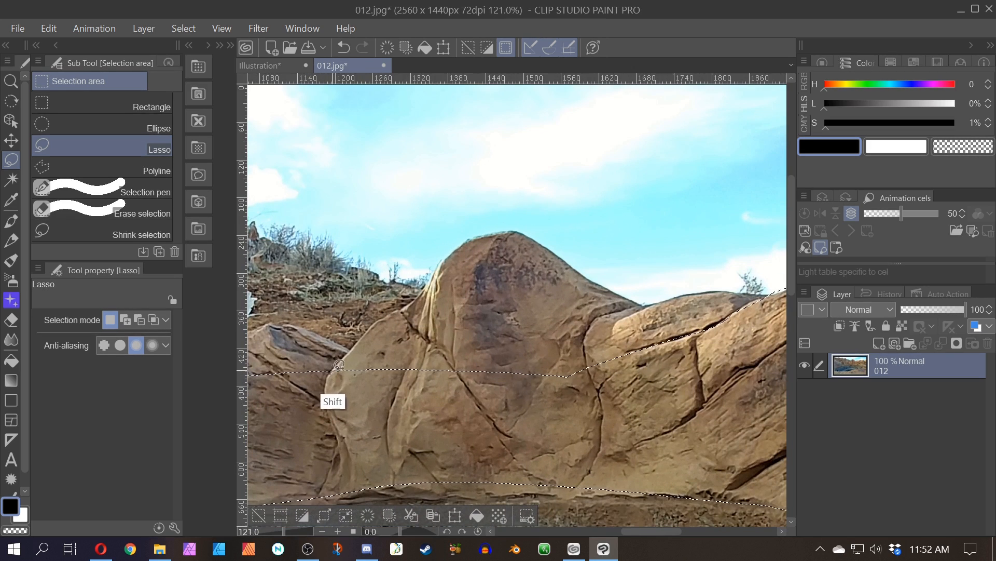
mouse_move(365, 333)
mouse_down()
mouse_move(385, 313)
mouse_move(501, 431)
mouse_move(445, 267)
mouse_up()
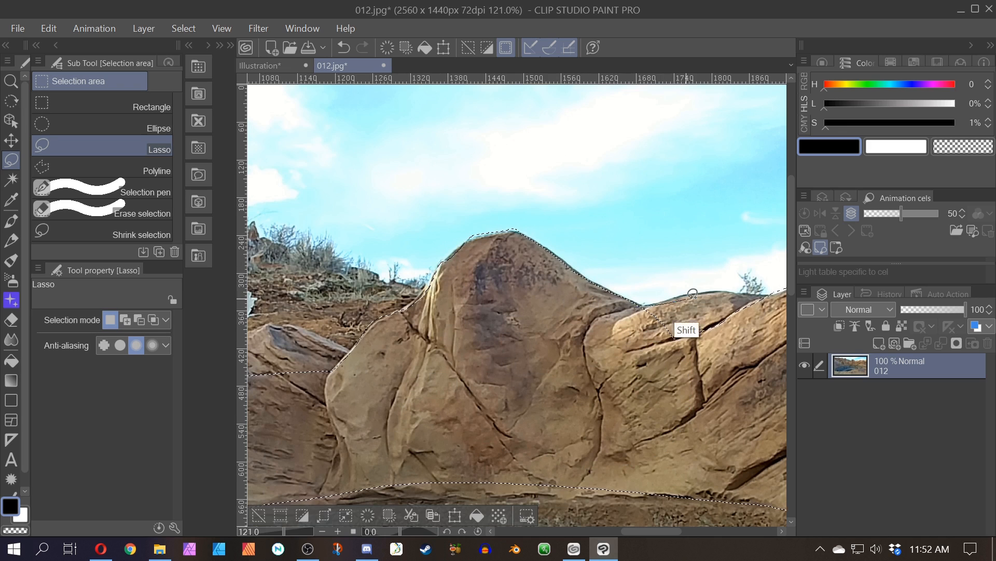
drag(531, 315, 339, 326)
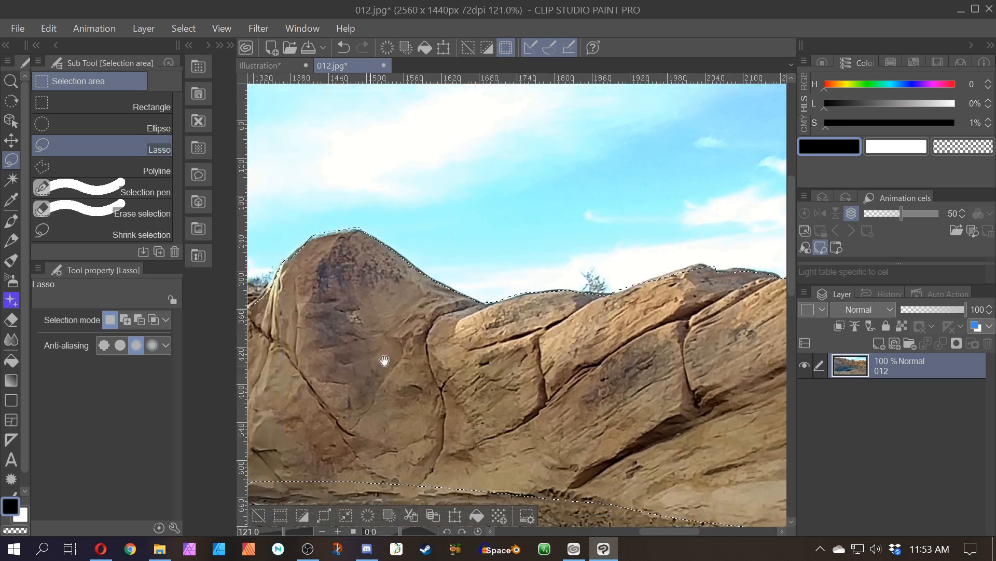
- Add the hollowed rock beside the central dome to the selection, following its upper edge below the rubble slope
mouse_move(385, 356)
mouse_down()
mouse_move(660, 294)
mouse_move(565, 270)
mouse_move(712, 358)
mouse_up()
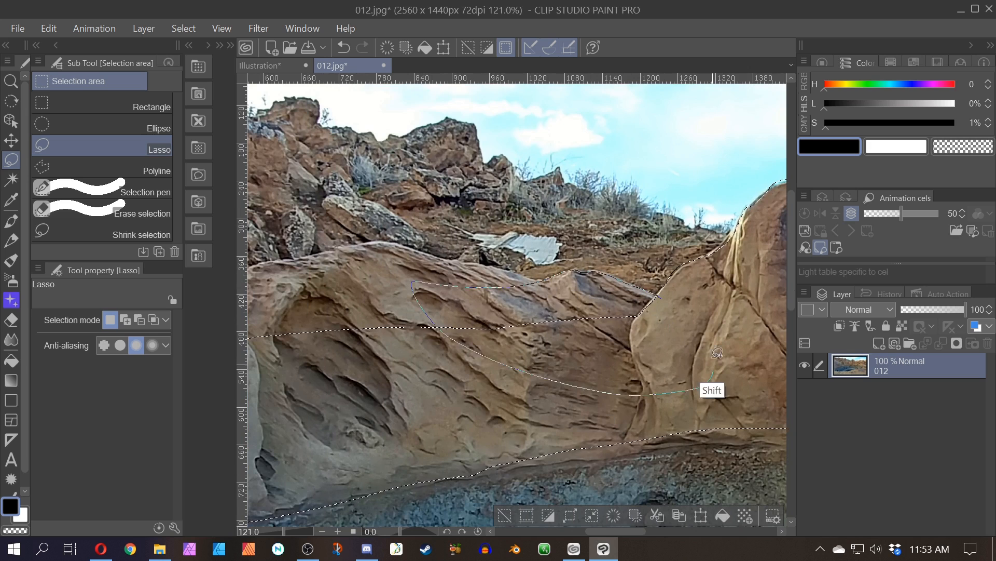
drag(550, 285, 680, 304)
mouse_move(679, 305)
mouse_down()
mouse_move(486, 266)
mouse_move(667, 433)
mouse_move(338, 331)
mouse_move(389, 284)
mouse_move(470, 266)
mouse_move(329, 340)
mouse_up()
drag(348, 374, 525, 401)
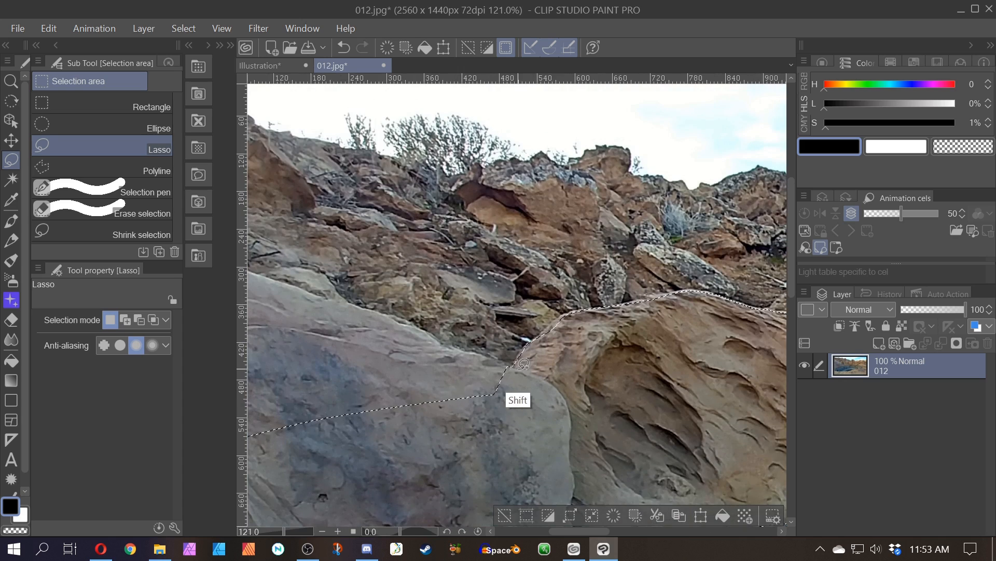
- Add the smooth grey slab at the photo's left end to the selection, down to the pool's rim
mouse_move(524, 364)
mouse_down()
mouse_move(286, 361)
mouse_move(304, 428)
mouse_up()
drag(355, 359, 533, 435)
mouse_move(619, 421)
mouse_down()
mouse_move(554, 390)
mouse_move(347, 514)
mouse_move(384, 519)
mouse_up()
drag(325, 517, 312, 352)
- Delete everything outside the selected rock band and clear the selection
scroll(366, 475, down, 4)
scroll(759, 462, down, 5)
drag(745, 426, 441, 329)
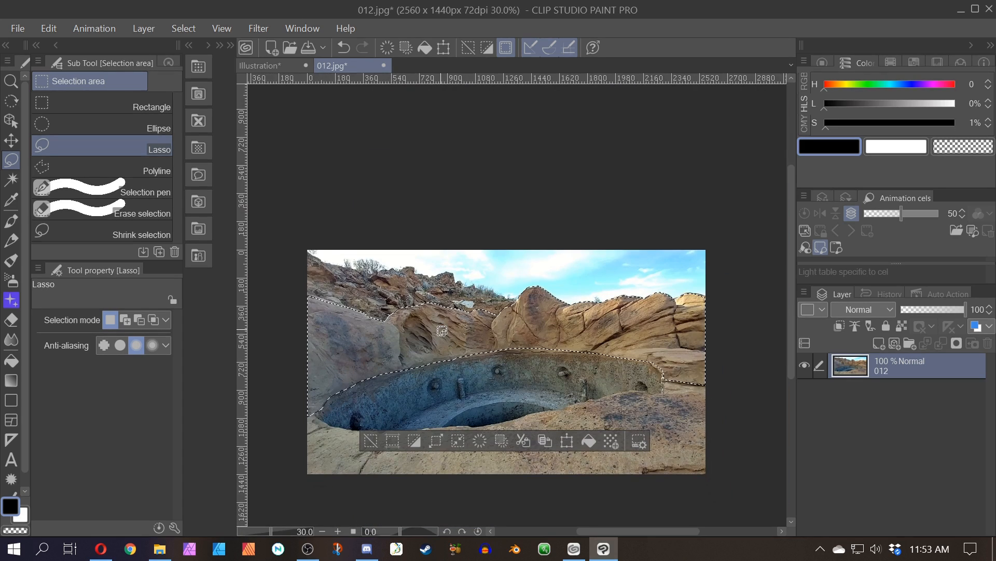
key(Delete)
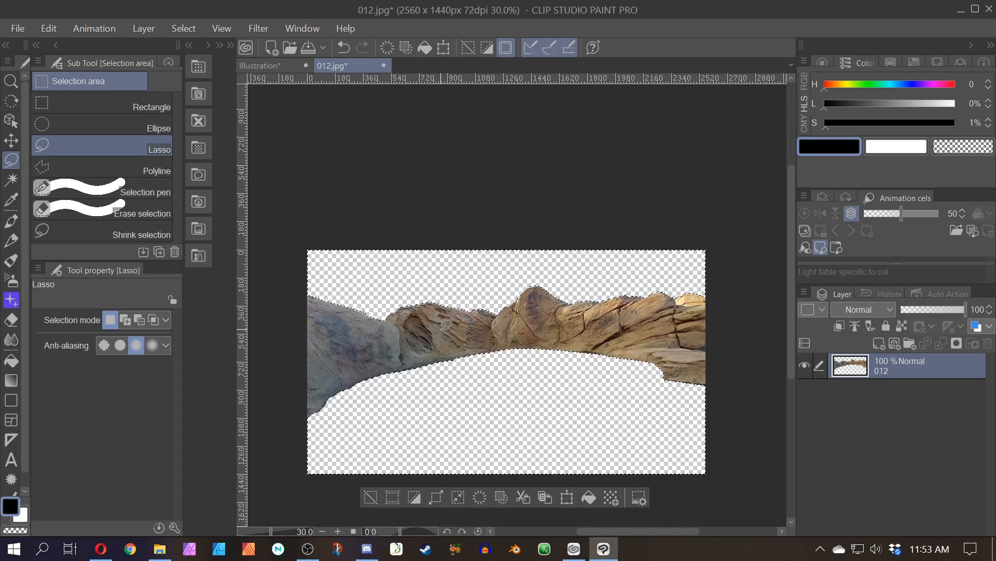
key(ctrl+d)
- Fade the rock band's cut-off left and right ends with the Soft eraser
key(e)
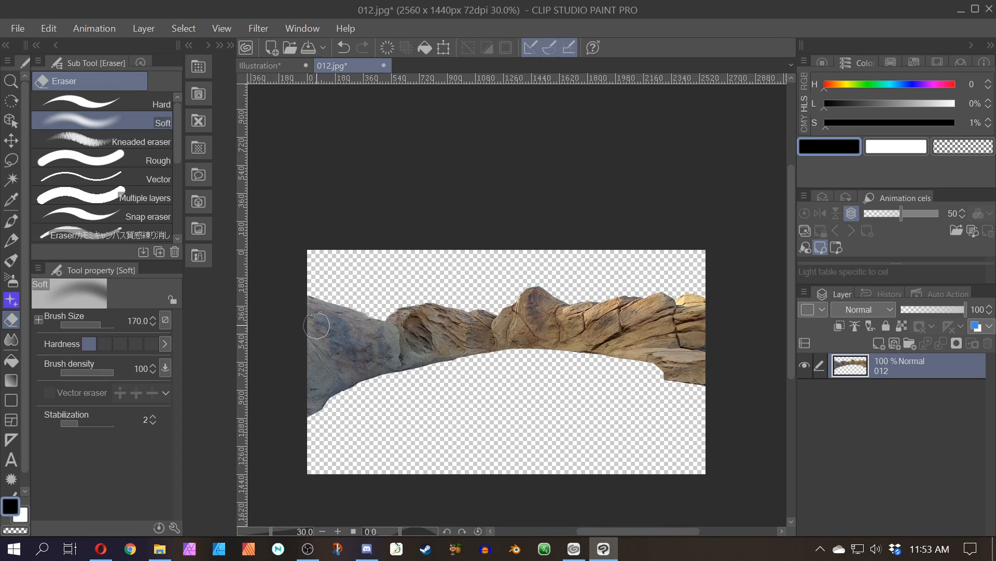
mouse_move(316, 326)
mouse_down()
mouse_move(301, 358)
mouse_move(301, 338)
mouse_move(300, 384)
mouse_move(297, 273)
mouse_move(301, 428)
mouse_up()
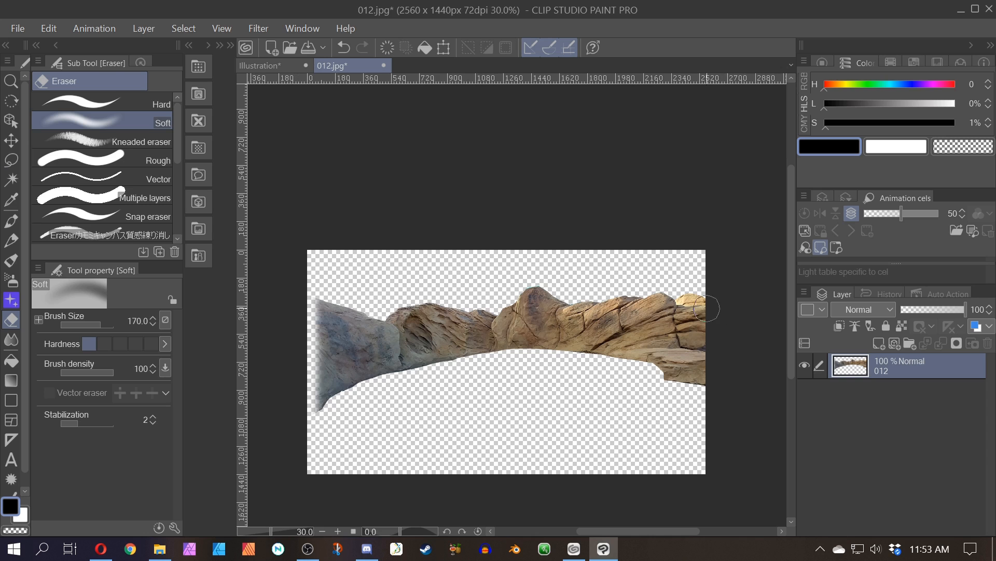
drag(706, 309, 716, 396)
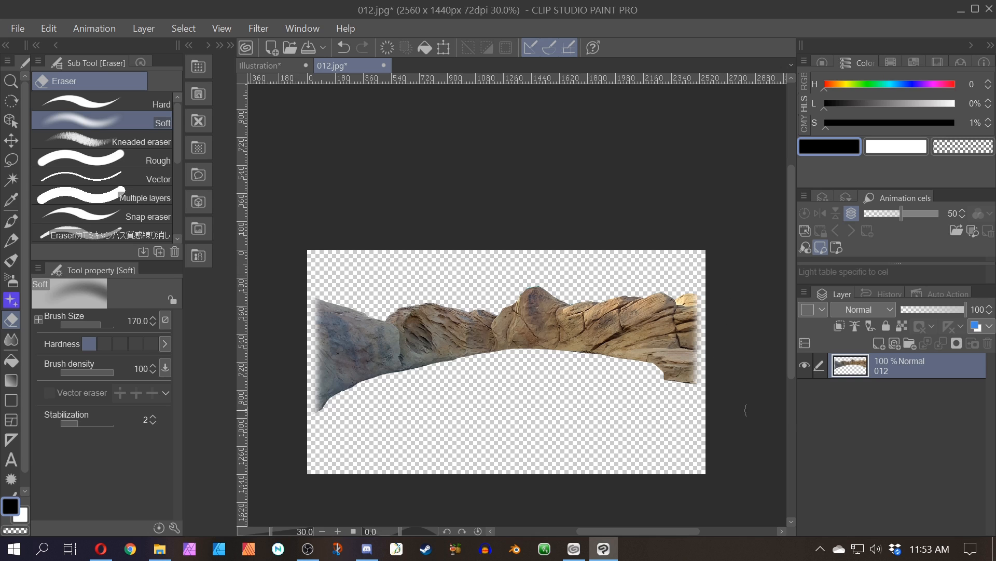
scroll(591, 367, up, 1)
scroll(590, 365, down, 1)
drag(532, 364, 577, 358)
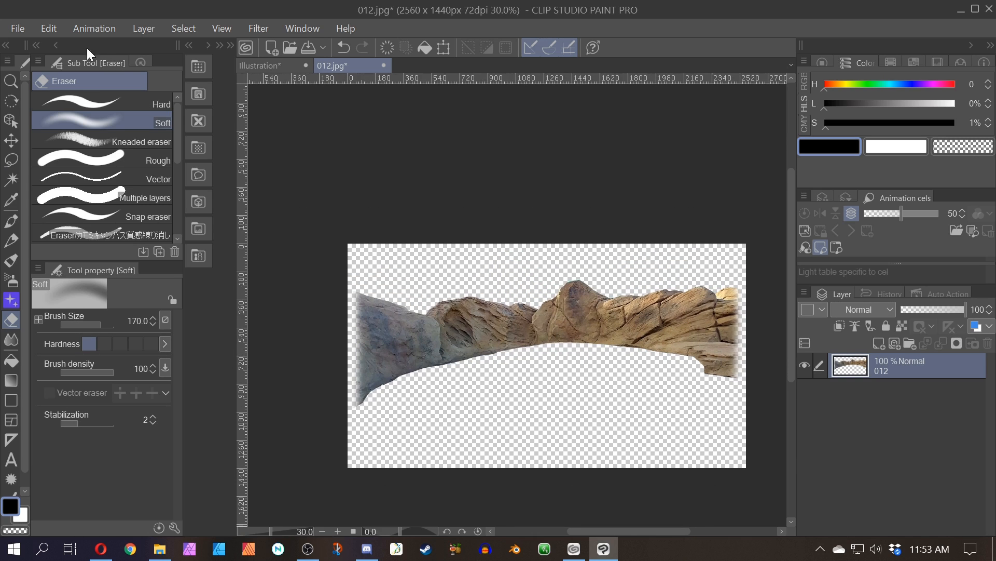
- Add a Hue/Saturation/Luminosity correction layer with the saturation lowered until the rocks are grey
click(139, 28)
mouse_move(189, 81)
click(405, 98)
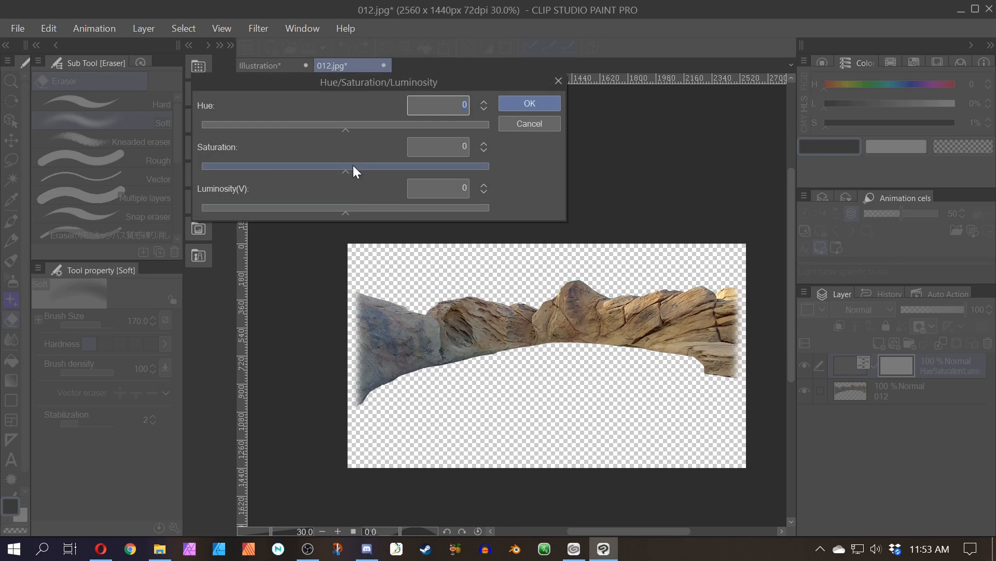
drag(353, 165, 238, 167)
click(530, 104)
- Add a Tone Curve correction layer with a steep multi-point curve that turns the rocks into high-contrast black and white
click(154, 30)
mouse_move(194, 82)
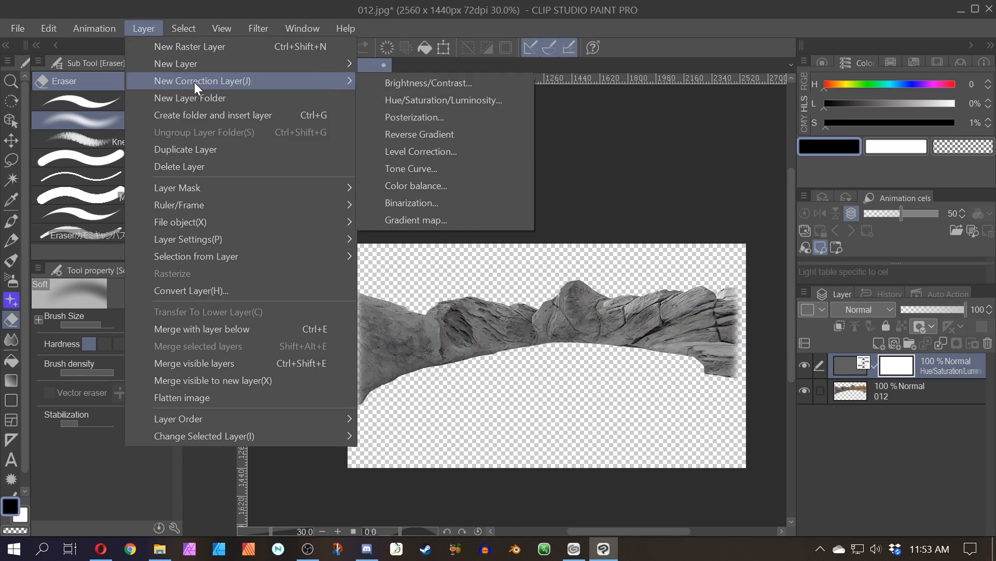
click(403, 167)
drag(720, 345, 720, 132)
drag(774, 133, 773, 346)
drag(811, 295, 818, 345)
drag(819, 239, 819, 132)
drag(818, 345, 790, 345)
mouse_move(819, 132)
mouse_down()
mouse_move(790, 132)
mouse_move(802, 131)
mouse_up()
drag(790, 345, 800, 345)
scroll(515, 354, up, 5)
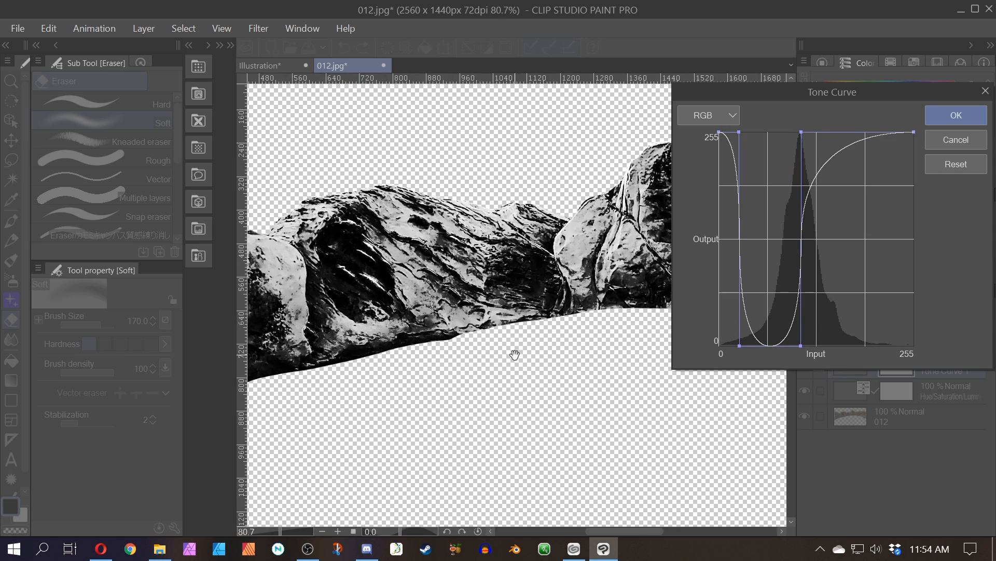
drag(515, 354, 247, 433)
click(956, 113)
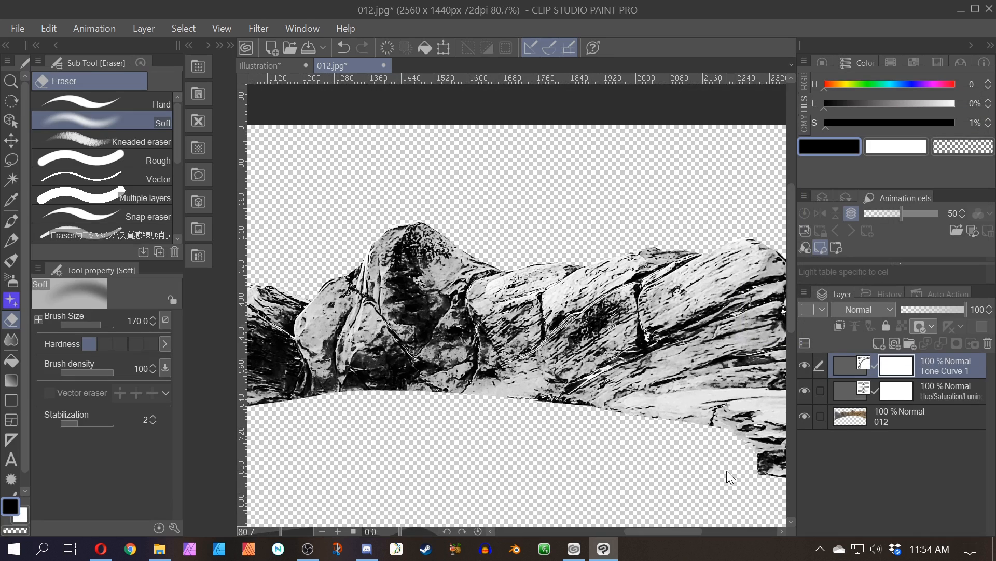
- Merge both correction layers down into the 012 rock layer
click(853, 391)
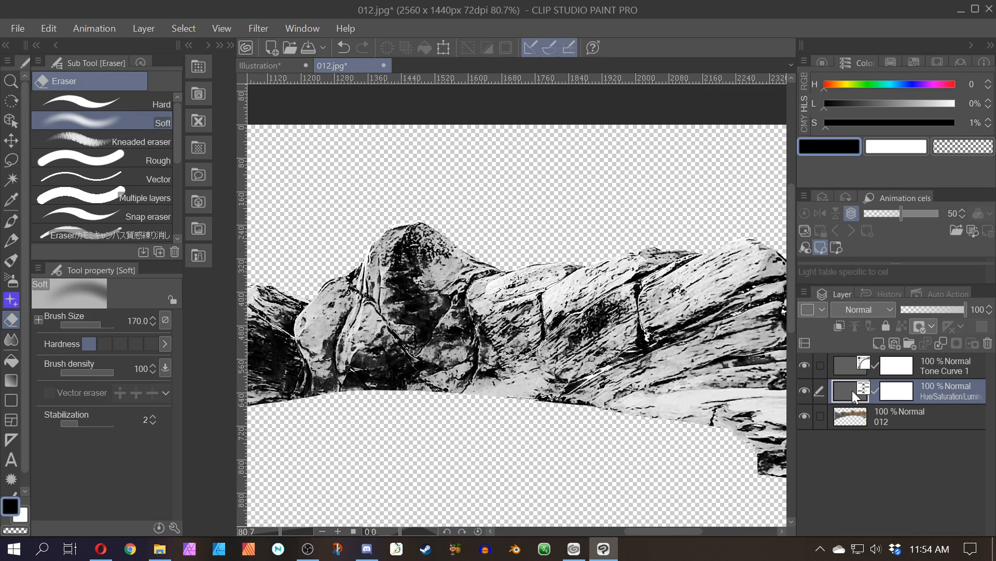
key(ctrl+e)
click(845, 369)
key(ctrl+e)
- Convert the brightness of the merged rock layer to opacity
scroll(537, 375, down, 1)
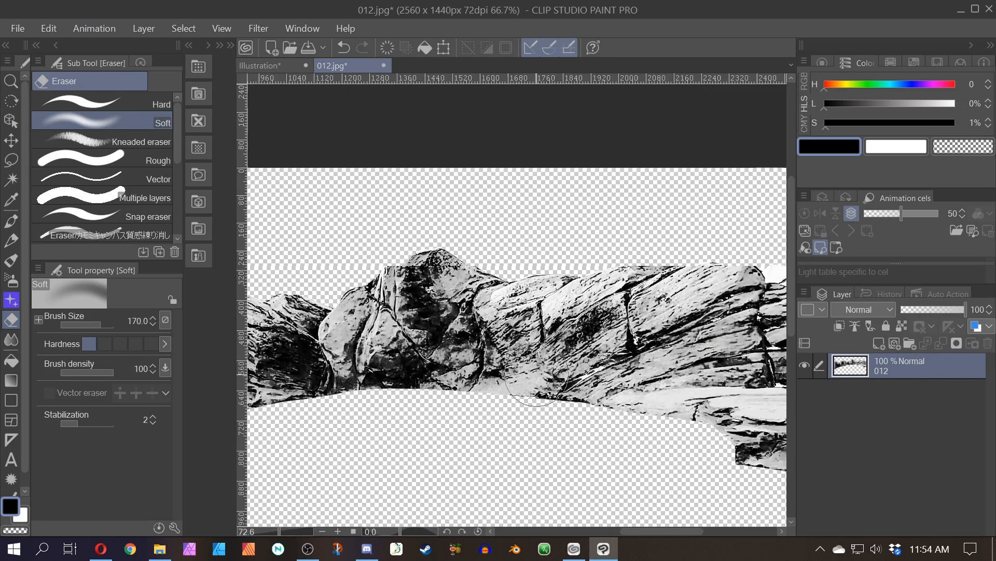
scroll(537, 375, down, 3)
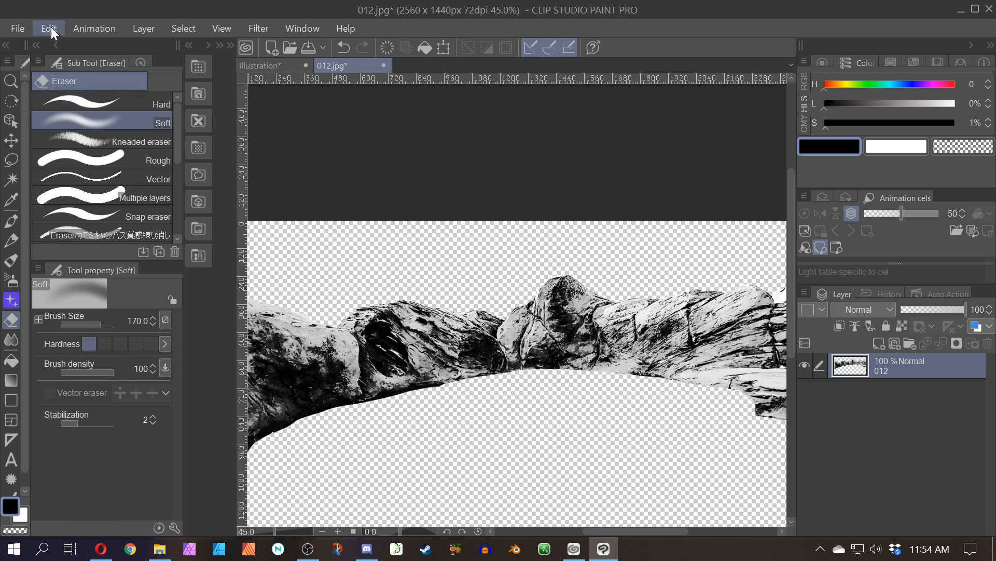
click(50, 28)
mouse_move(109, 332)
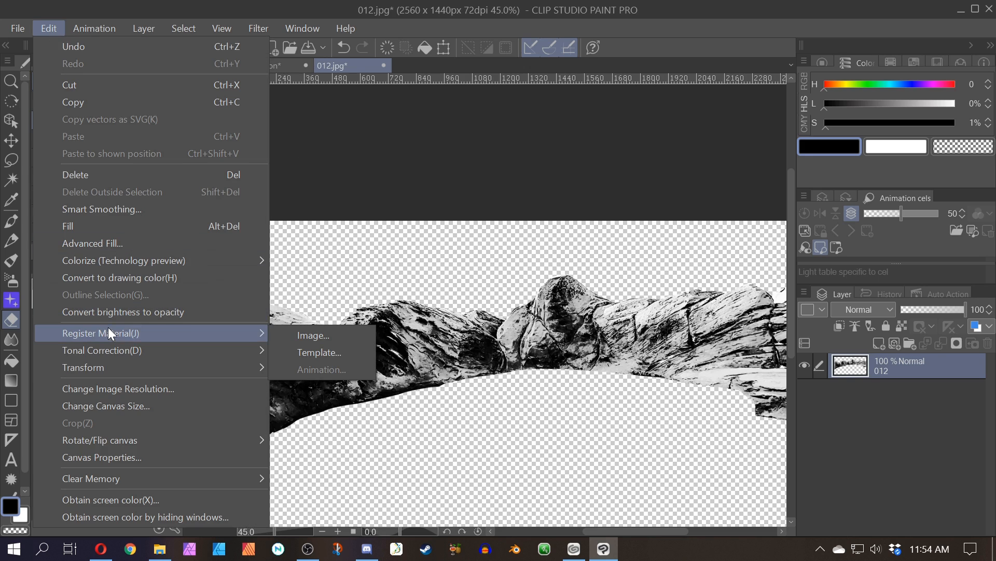
click(108, 313)
- Register the rock layer as image material 012, usable as a brush tip shape, in a folder under Image material
click(50, 28)
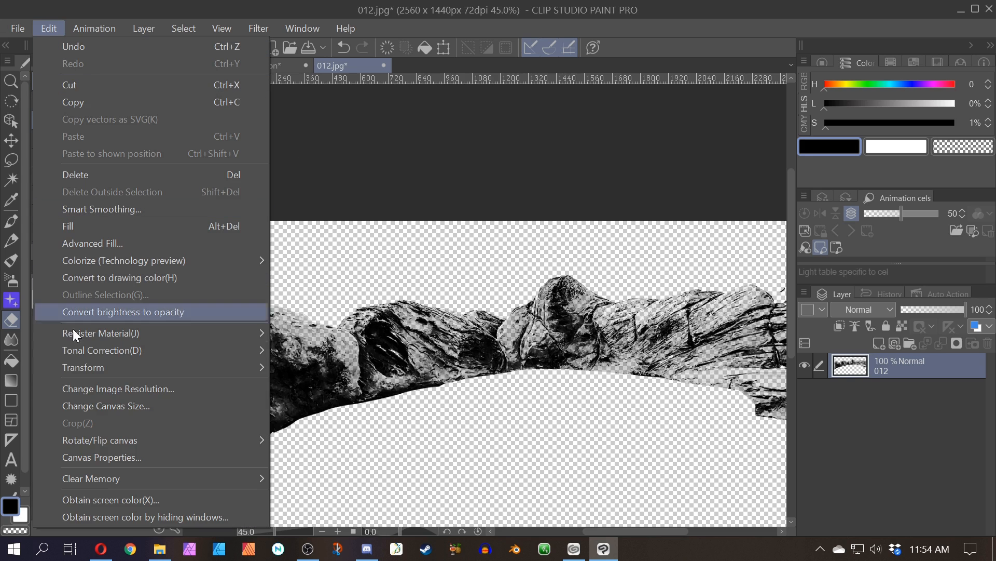
mouse_move(120, 333)
click(313, 336)
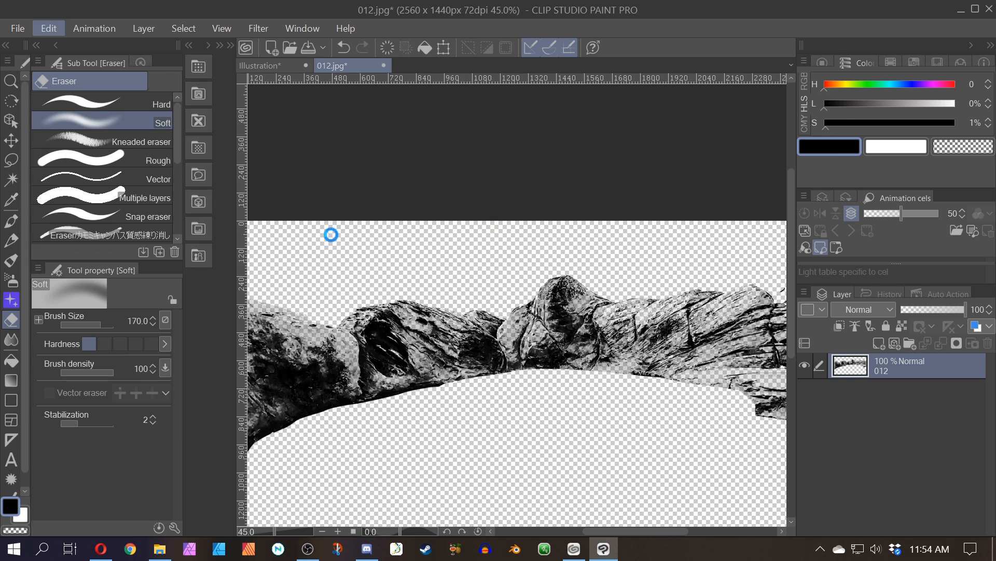
click(569, 151)
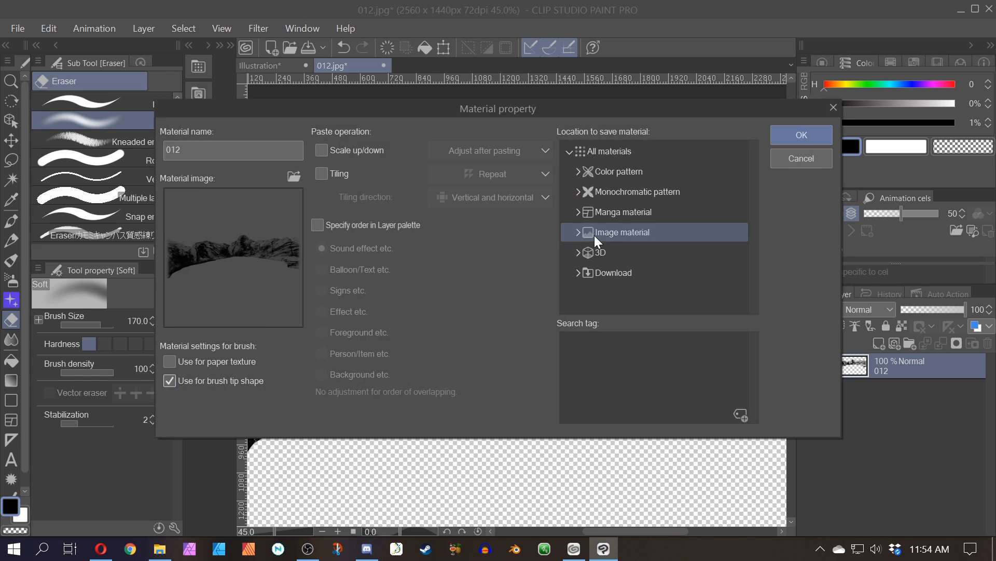
click(576, 233)
click(601, 292)
click(802, 135)
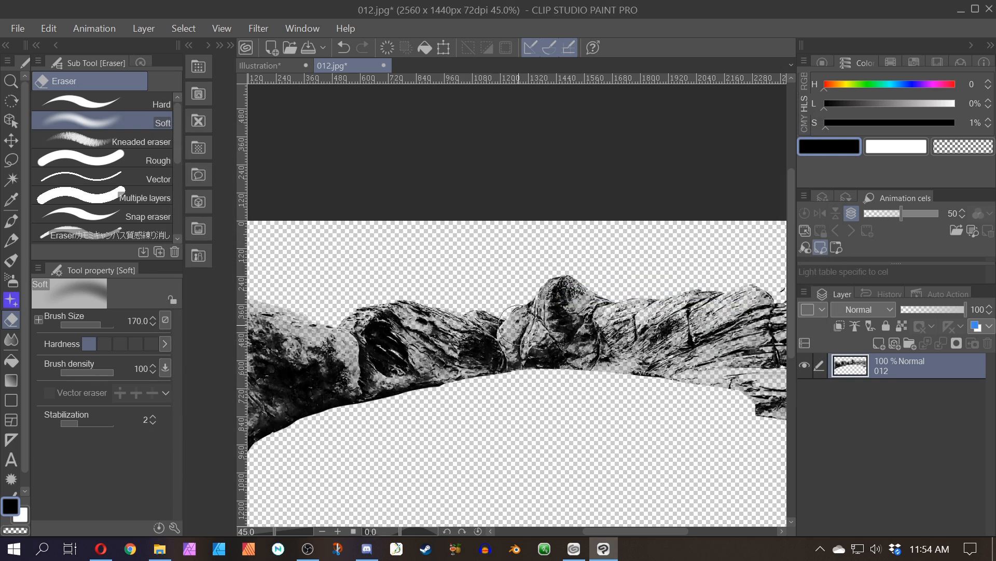
- Add the registered image material 012 to the brush tip shapes of the Orphanlast Mountains pen in the Illustration document
click(288, 66)
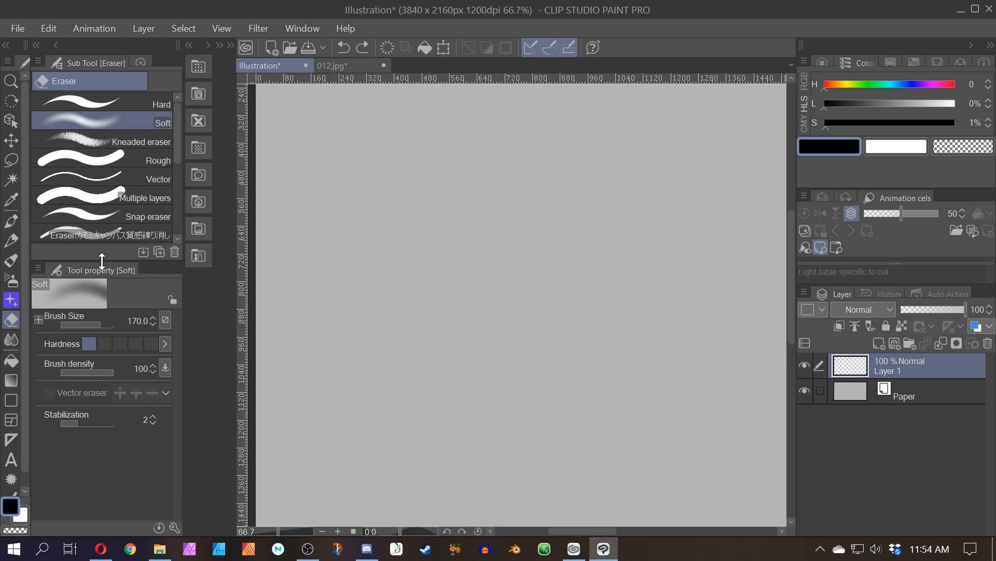
click(11, 223)
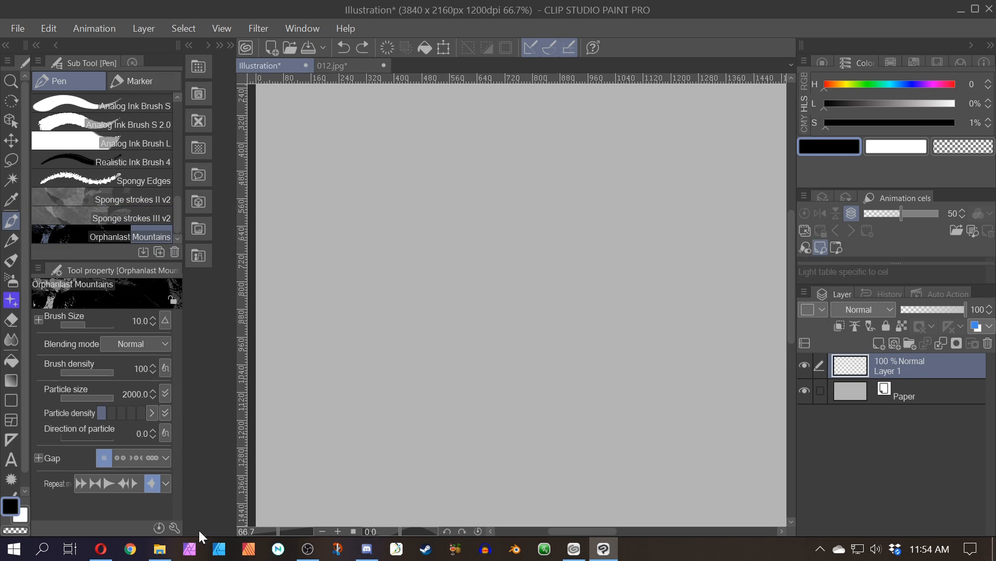
click(173, 528)
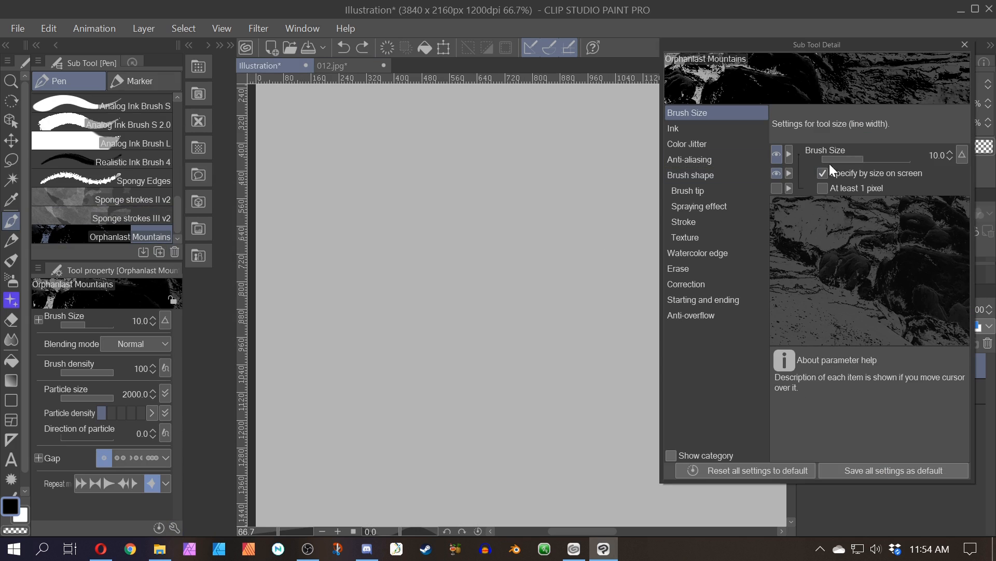
click(705, 191)
click(946, 212)
scroll(660, 226, down, 5)
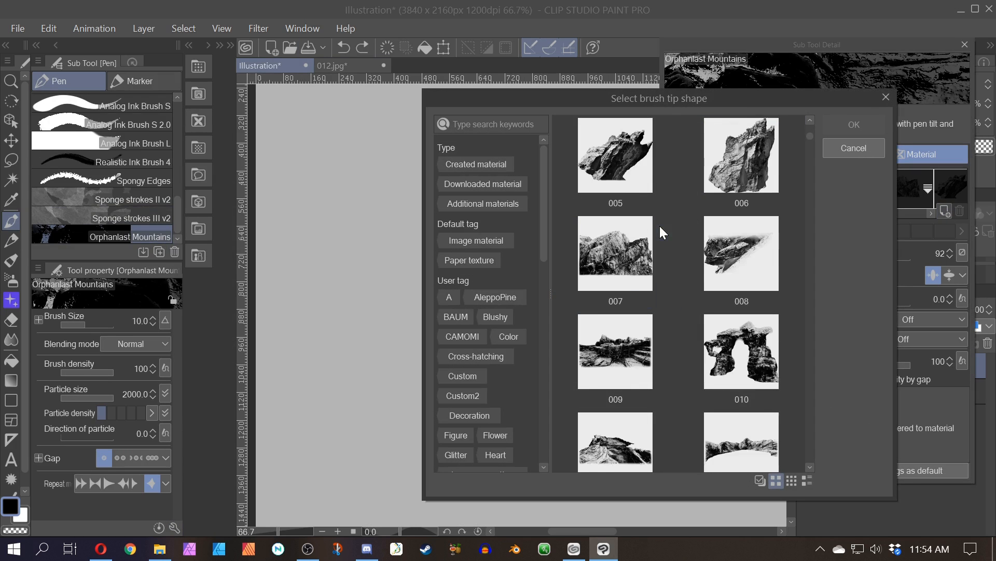
double_click(722, 342)
- Stamp test rocks on the Illustration canvas with the extended Orphanlast Mountains brush and undo them
click(454, 271)
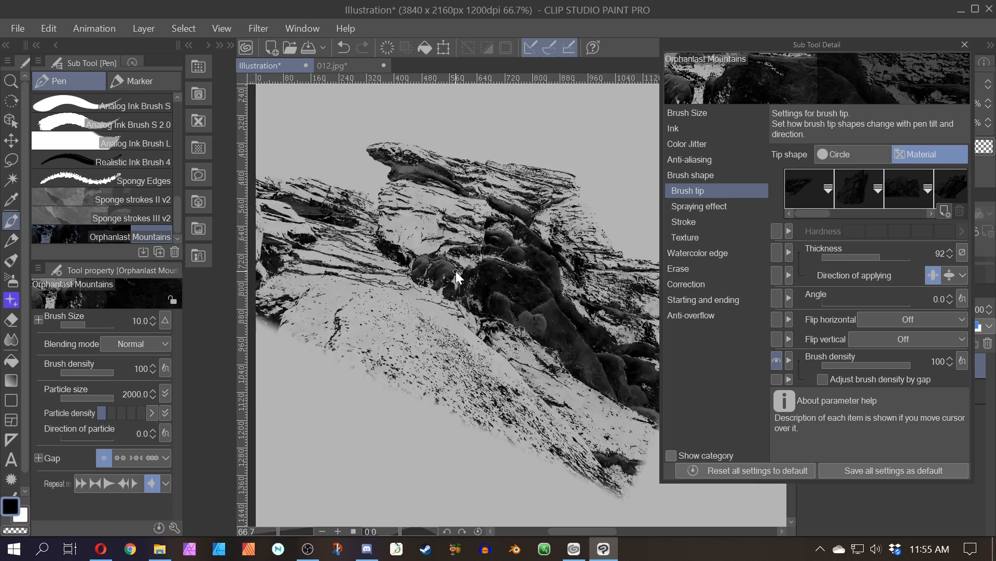
key(ctrl+z)
click(454, 271)
key(ctrl+z)
key(ctrl+y)
scroll(451, 267, up, 5)
drag(416, 212, 467, 249)
scroll(467, 233, down, 5)
key(ctrl+z)
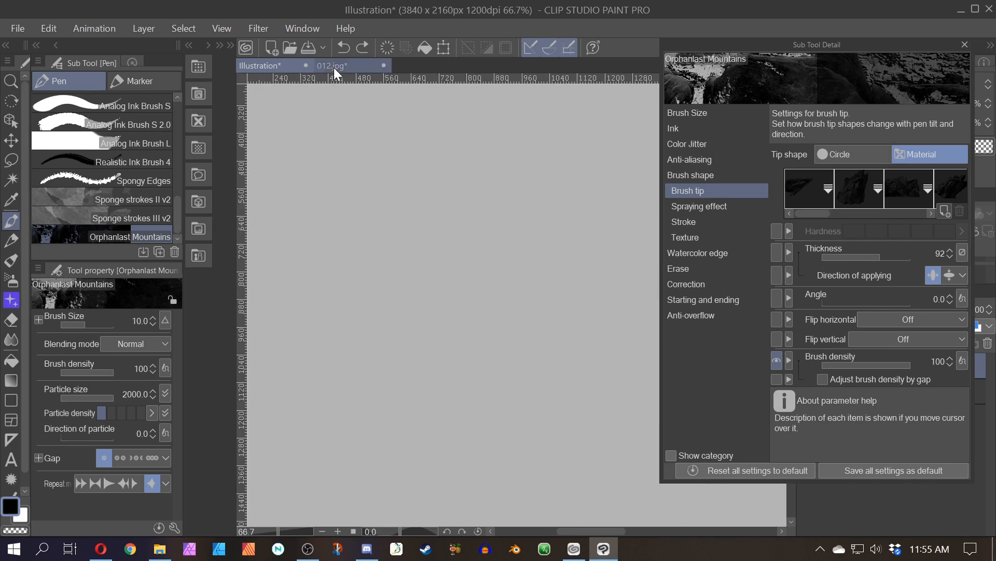
- Close the 012.jpg document and open the rock photo 20170614_115807_HDR.jpg from the Camera Pictures folder
click(384, 66)
click(430, 218)
click(160, 549)
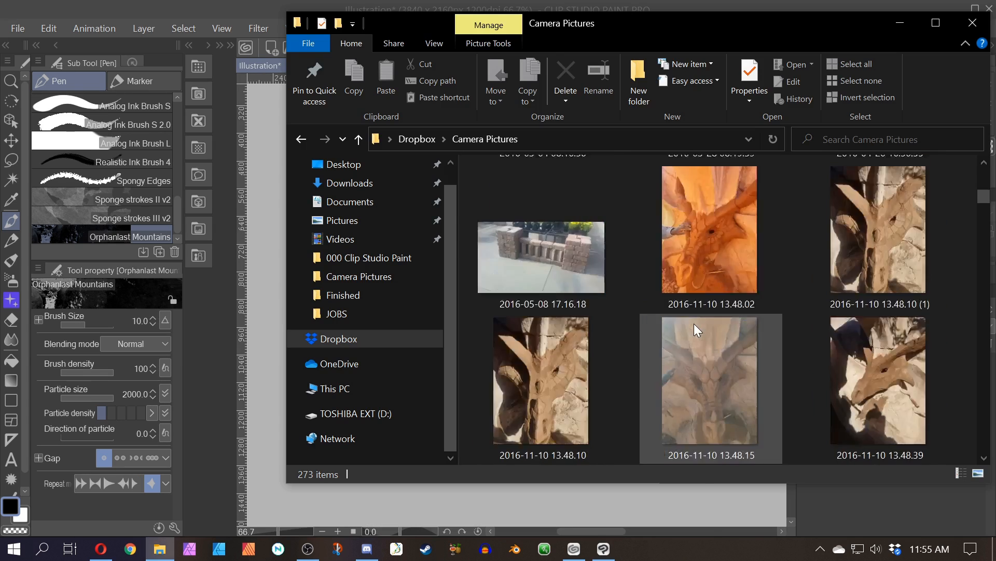
scroll(698, 311, up, 1)
right_click(708, 203)
click(727, 218)
scroll(717, 363, down, 15)
drag(717, 395, 270, 312)
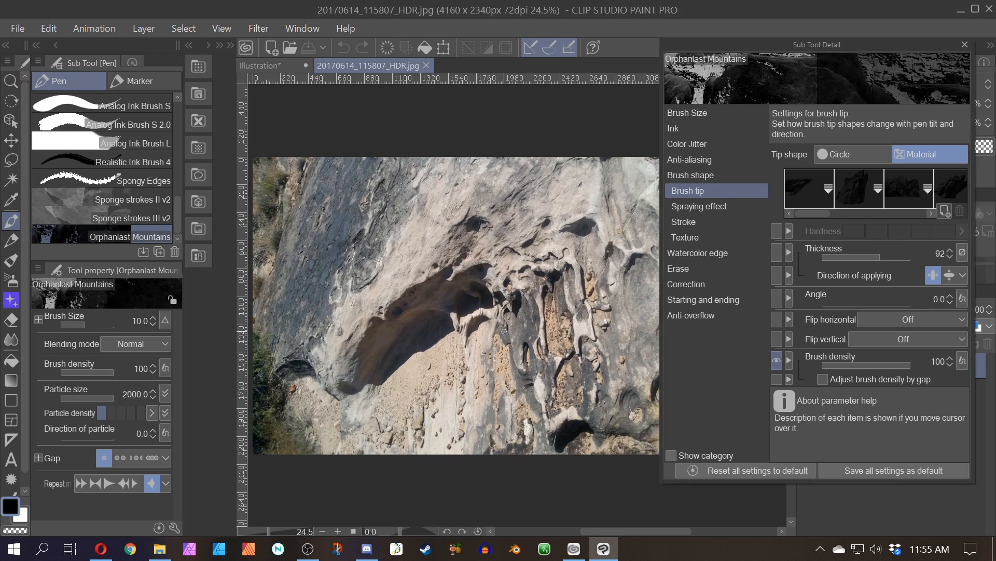
- Switch to the Lasso selection tool and close the brush's detailed settings to prepare for cutting out the rock
drag(504, 331, 432, 307)
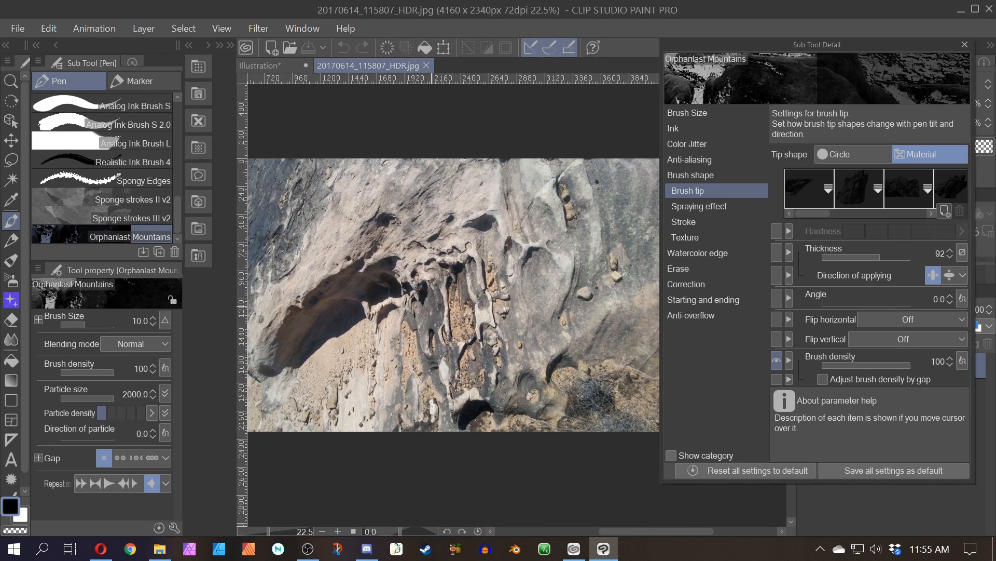
key(m)
click(964, 45)
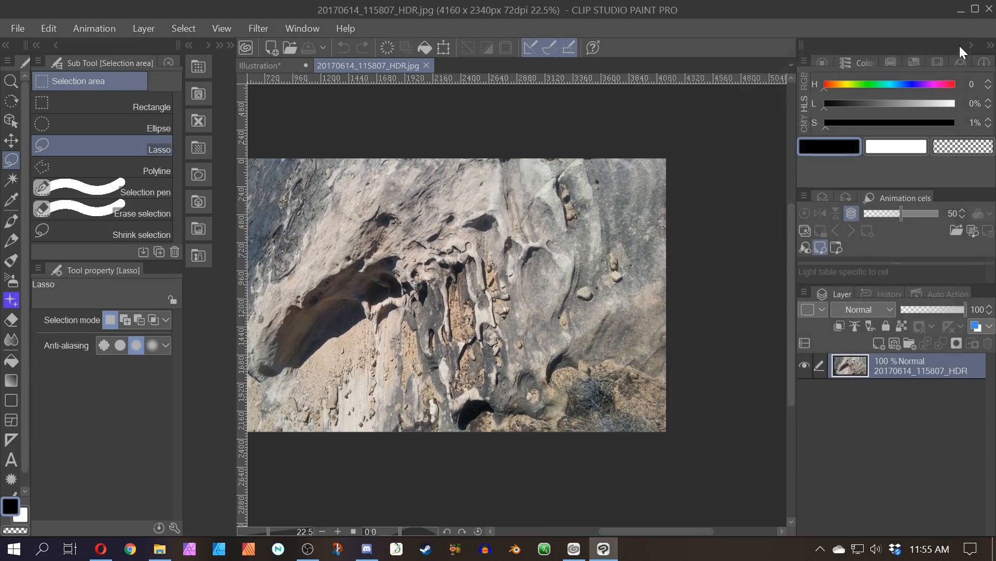
scroll(695, 363, up, 3)
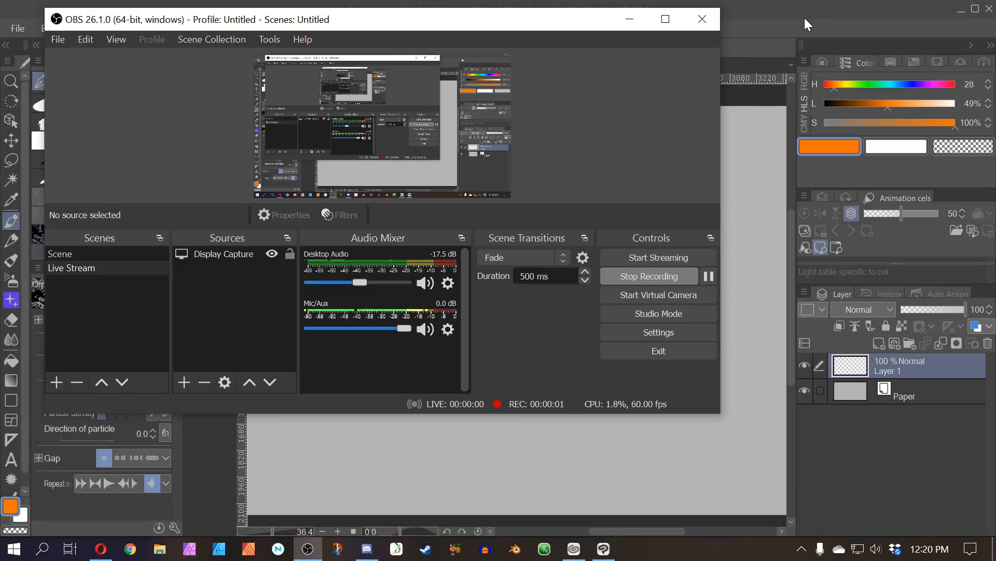
- Stamp one rock texture in the middle of the Illustration canvas with the Orphanlast Mountains brush
click(804, 18)
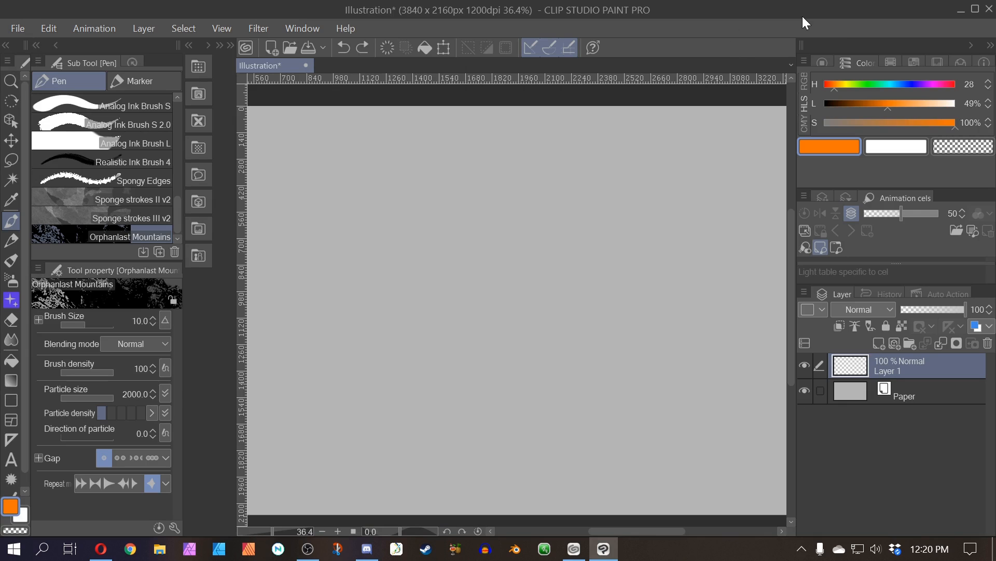
click(449, 312)
scroll(430, 335, up, 11)
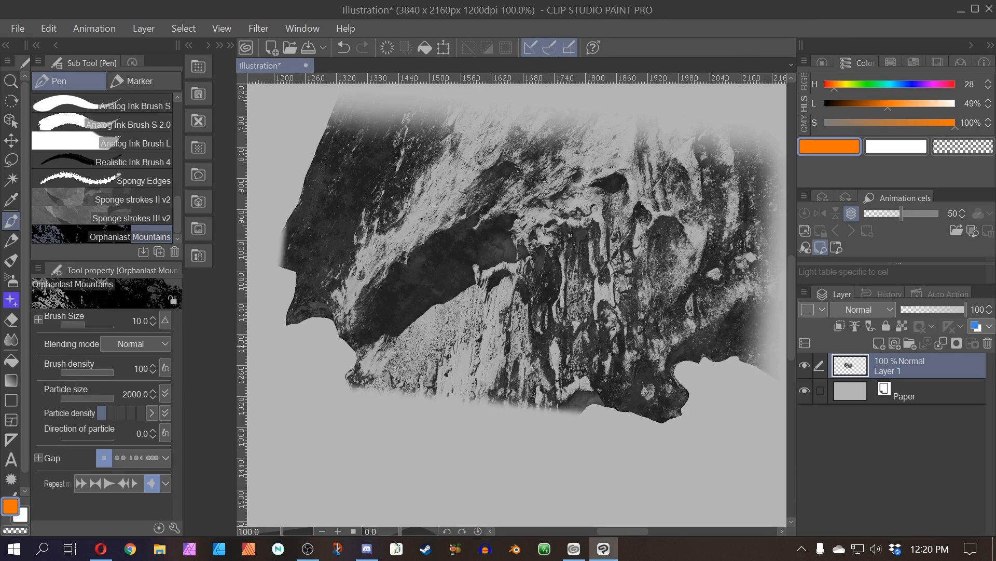
drag(584, 296, 535, 351)
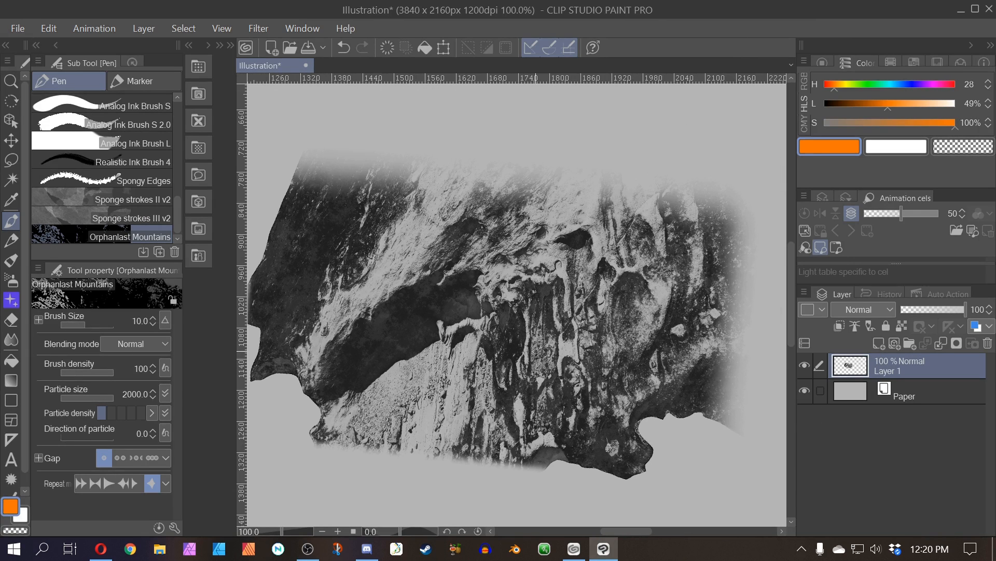
scroll(537, 351, up, 1)
- Rotate the stamped rock on Layer 1 by 76.5° and apply the transformation
key(ctrl+t)
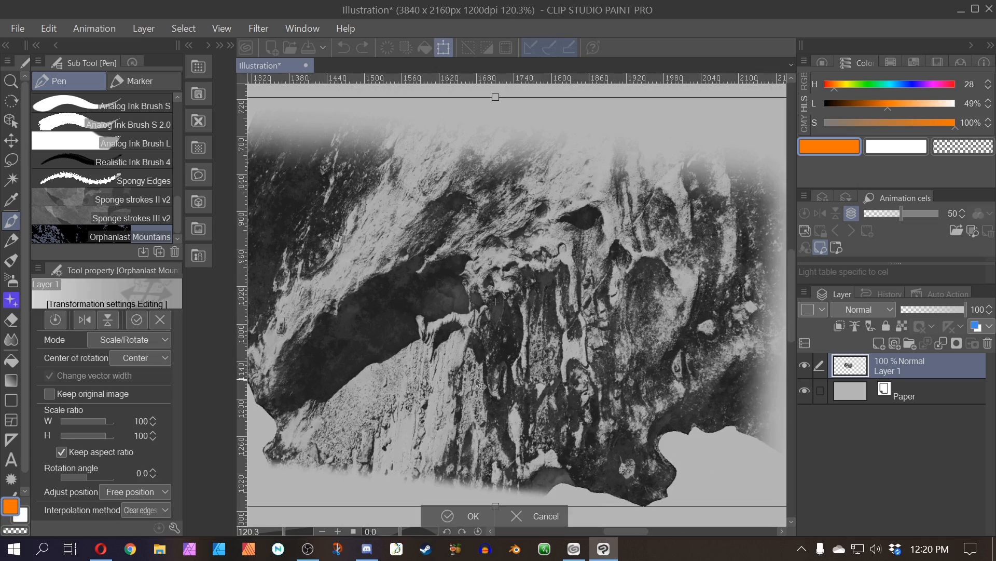
scroll(606, 320, down, 3)
drag(711, 207, 669, 499)
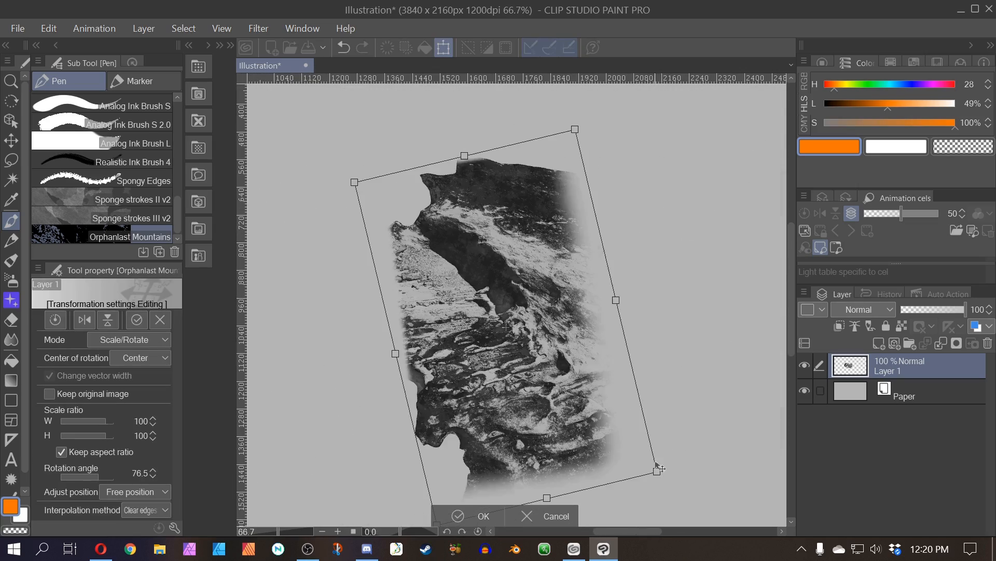
scroll(497, 368, up, 5)
scroll(498, 367, up, 1)
drag(498, 367, 607, 324)
drag(454, 283, 548, 445)
drag(499, 364, 486, 311)
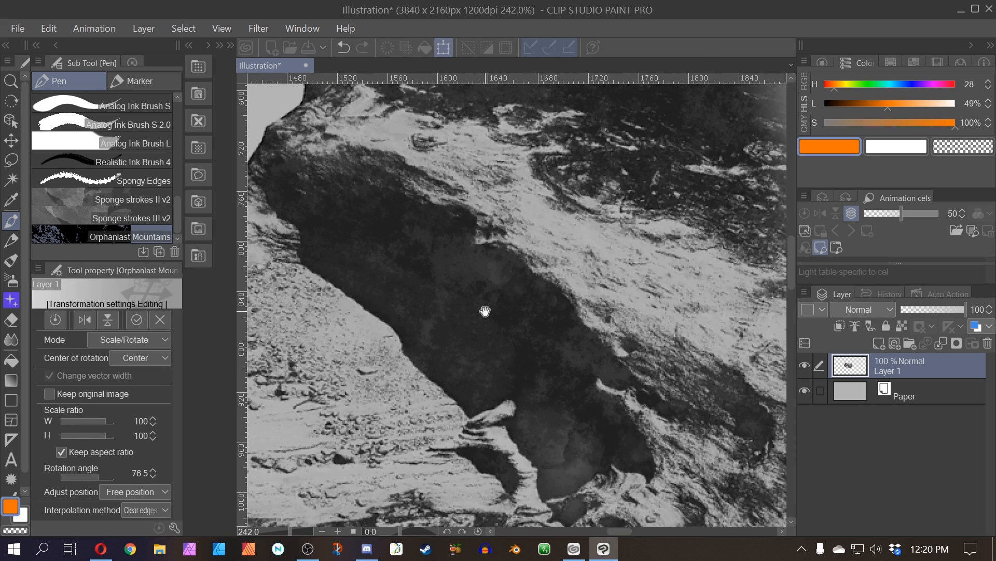
click(878, 341)
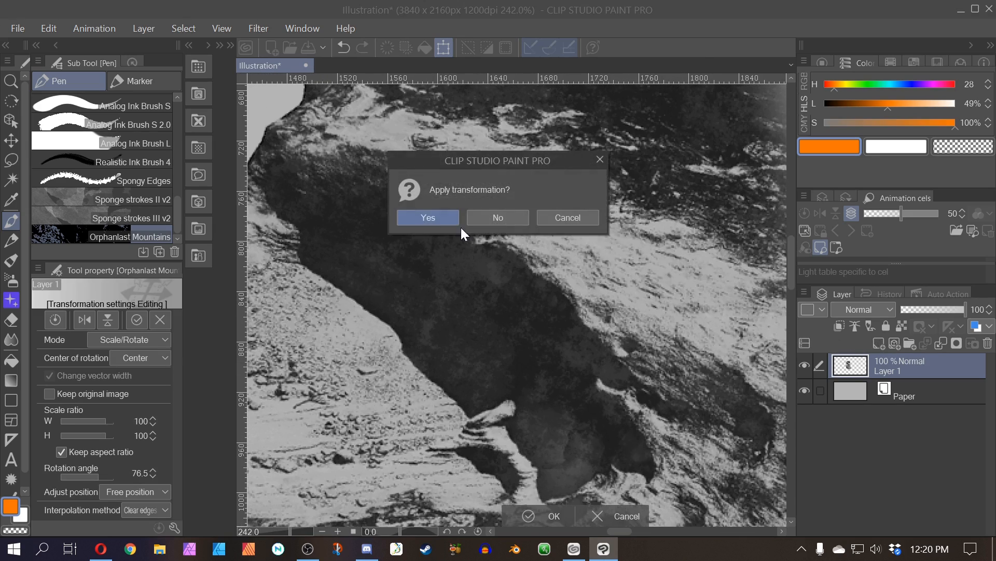
click(439, 218)
- On a new raster layer above Layer 1, sketch a small orange standing figure on the rock slope with the Navi pen at size 20
click(879, 344)
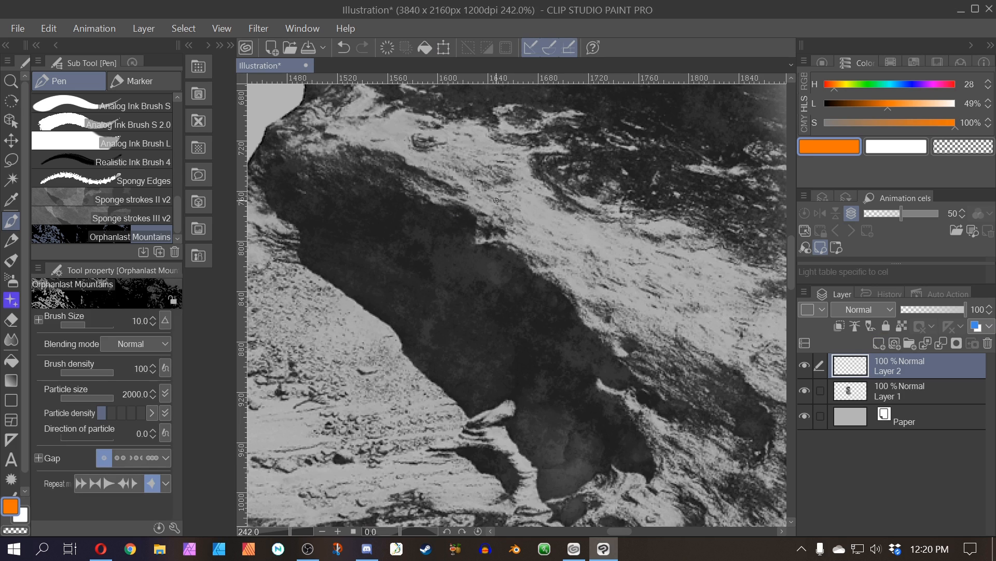
scroll(100, 156, up, 5)
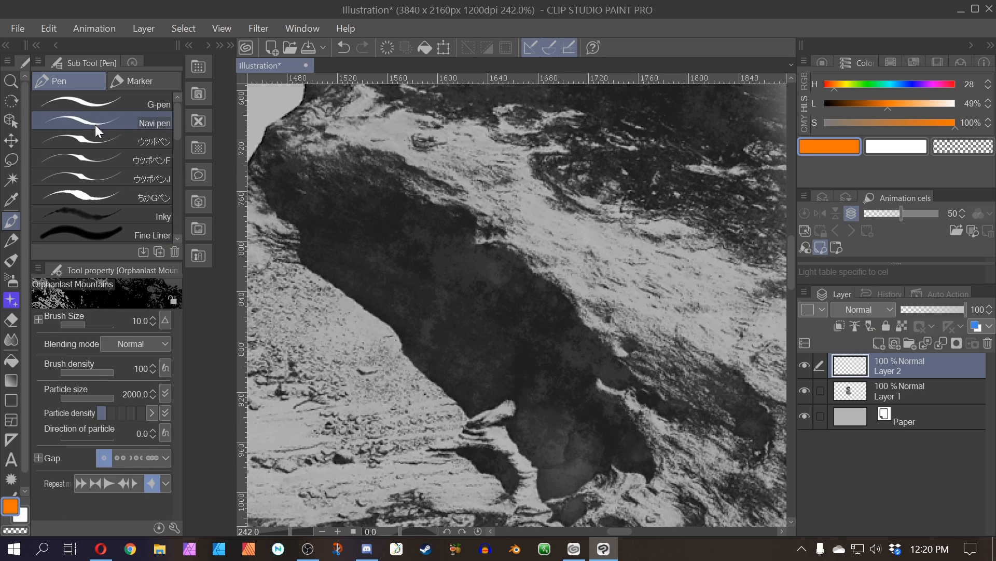
click(104, 120)
key(bracketleft)
key(bracketleft)
key(bracketleft)
key(bracketleft)
key(bracketleft)
key(bracketleft)
key(bracketleft)
key(bracketleft)
key(bracketleft)
key(bracketleft)
key(bracketleft)
key(bracketleft)
key(bracketleft)
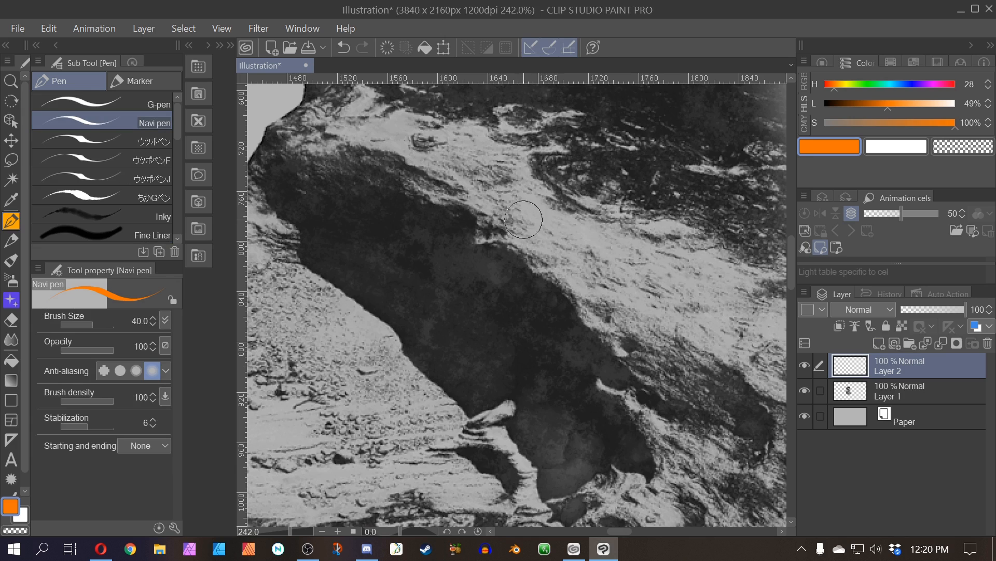
drag(529, 227, 510, 224)
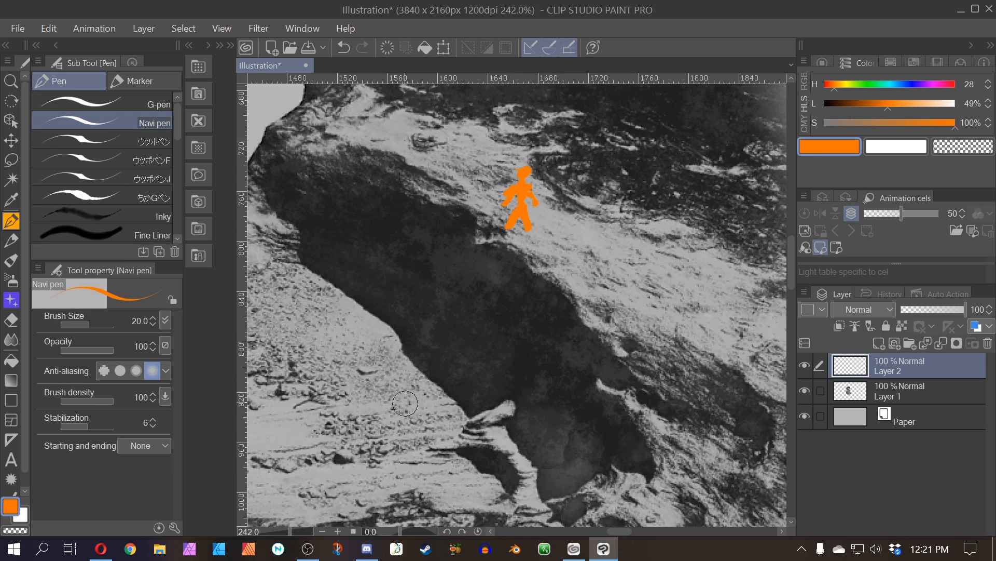
- Sketch an angular orange boulder outline on the rock's upper left ledge and a second small figure beside it
scroll(551, 273, down, 2)
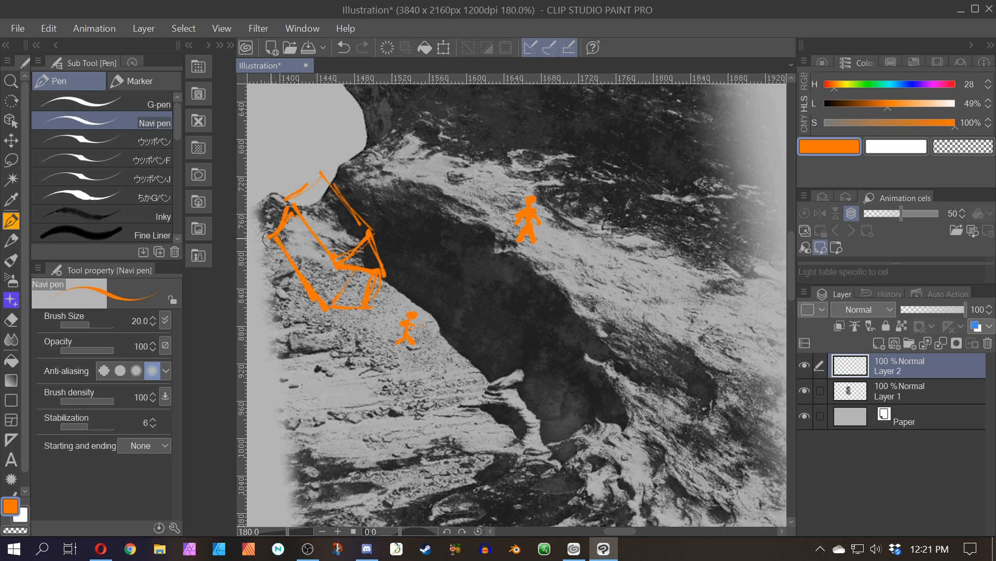
scroll(272, 239, down, 6)
scroll(290, 262, up, 3)
scroll(289, 280, down, 5)
drag(348, 406, 463, 399)
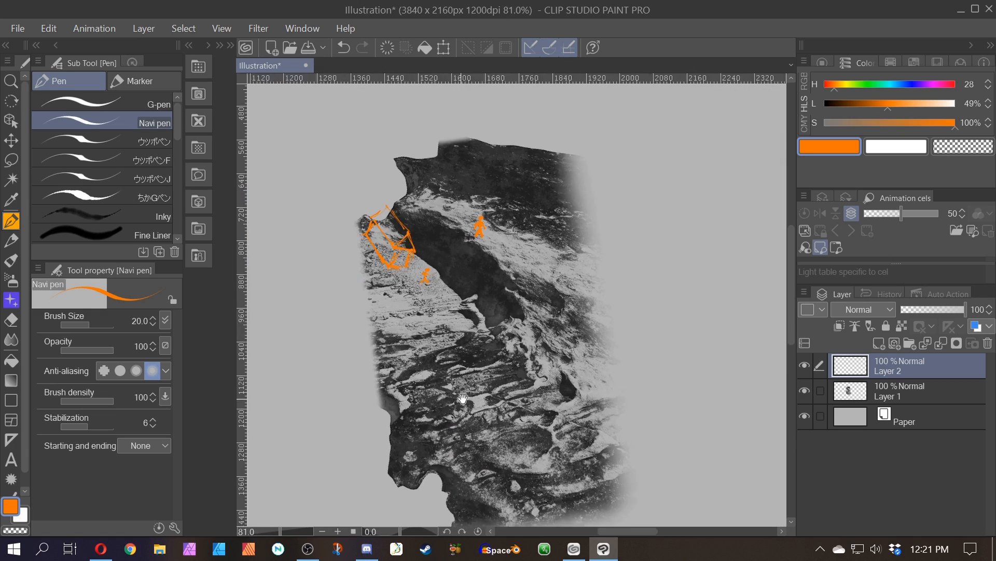
- Sketch jagged orange cliff contours across the rock's left side and out onto the empty canvas beside it
scroll(424, 341, up, 3)
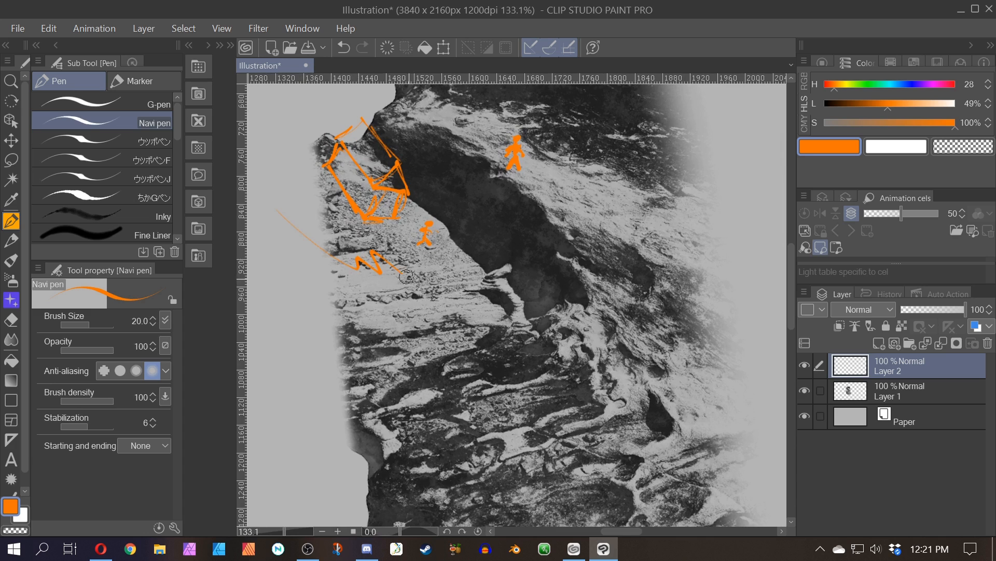
scroll(310, 300, down, 2)
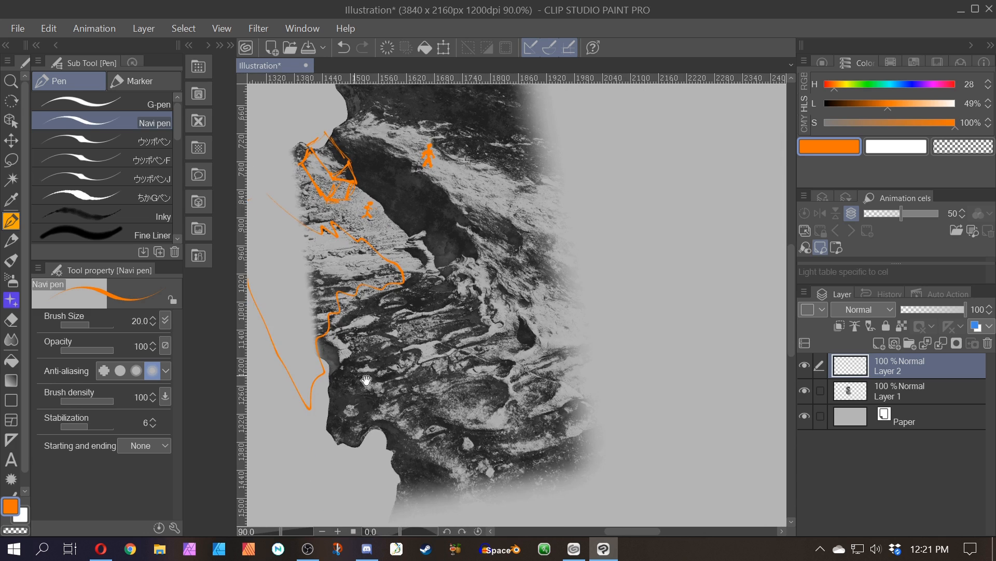
drag(366, 380, 515, 487)
scroll(467, 477, down, 2)
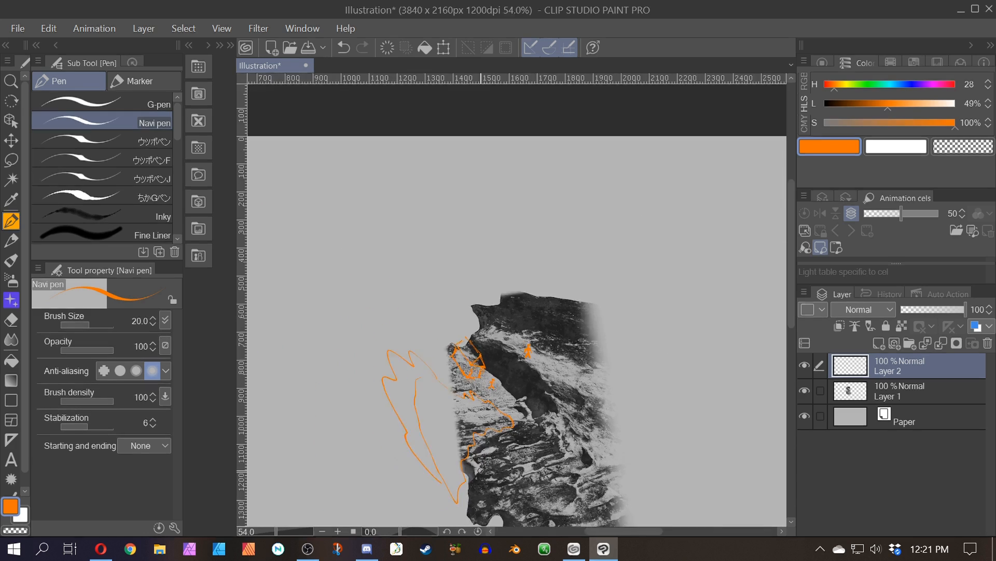
- Undo the last three sketched contour strokes
key(ctrl+z)
key(ctrl+z)
key(ctrl+z)
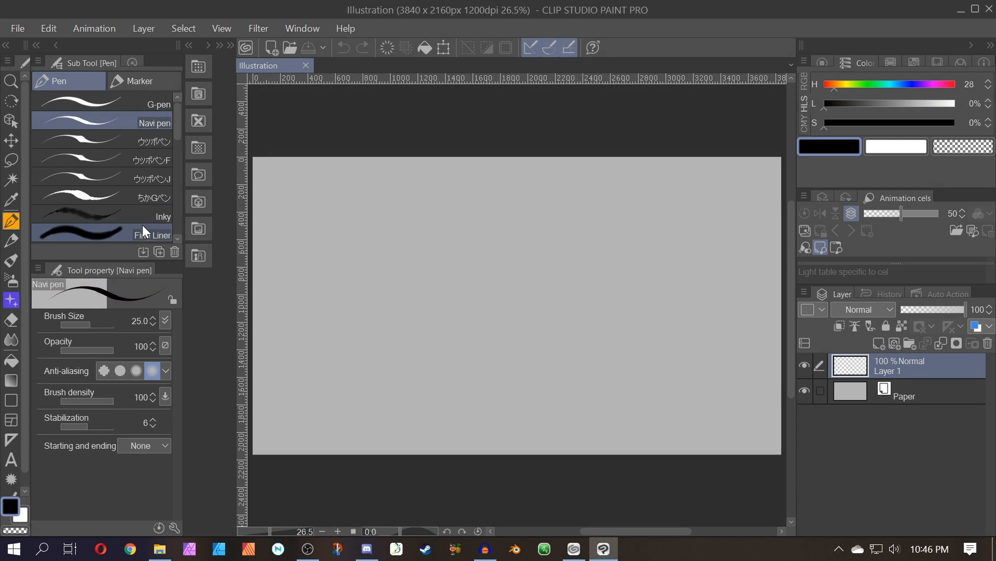
- Stamp four rock textures across the blank canvas with the Orphanlast Mountains brush from the Pen sub tools
scroll(128, 213, down, 3)
scroll(129, 213, down, 5)
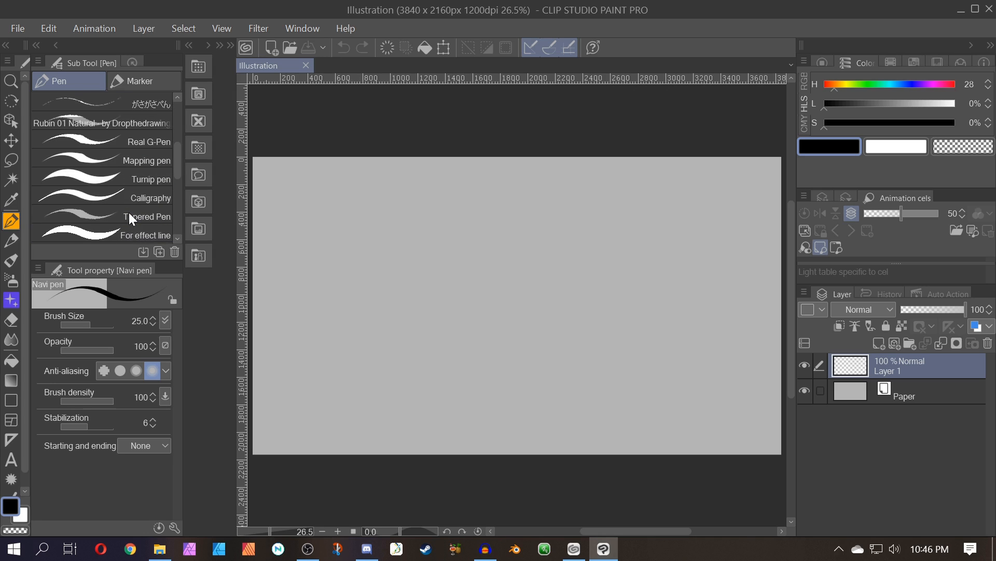
scroll(129, 212, down, 7)
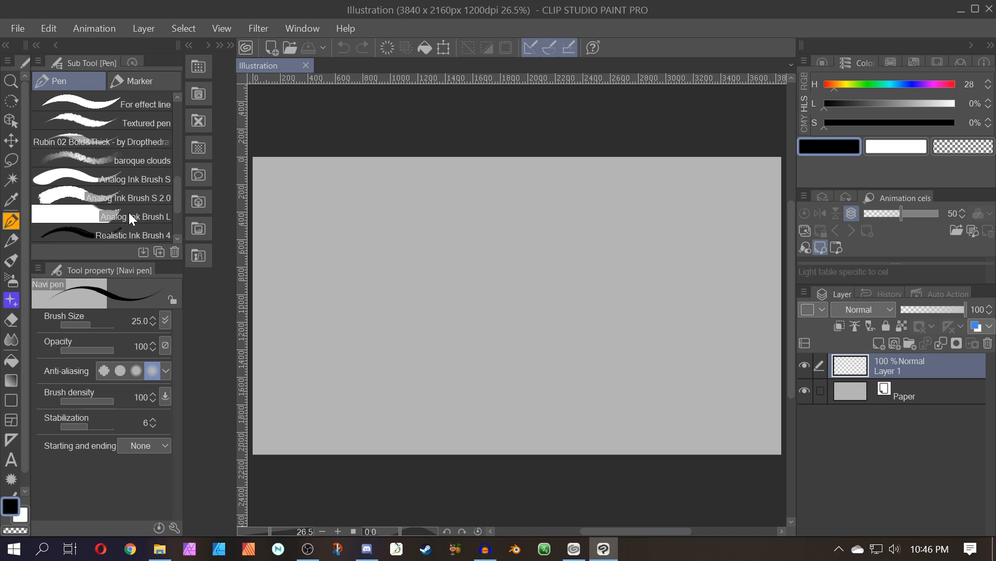
scroll(129, 213, down, 4)
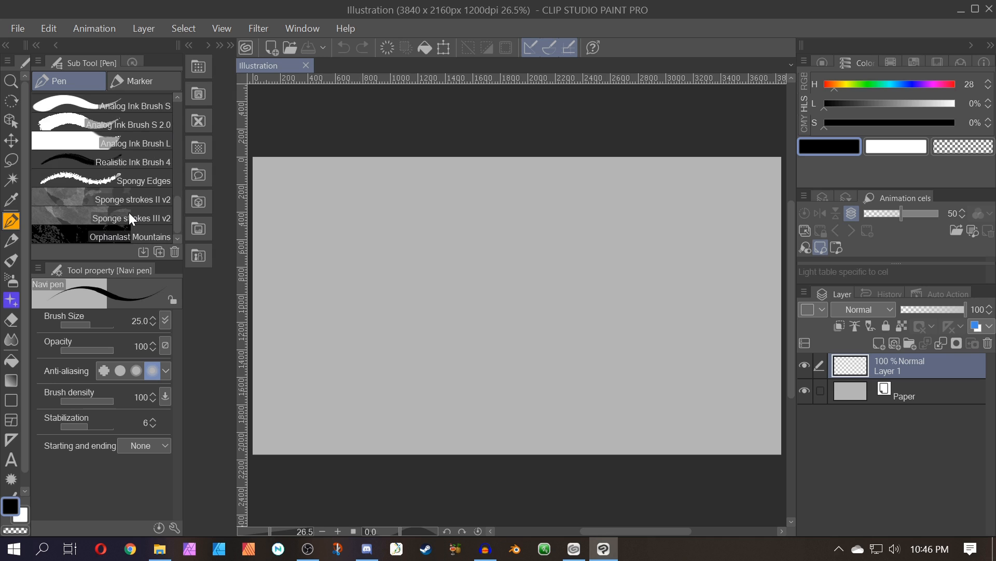
click(108, 239)
click(422, 299)
click(656, 252)
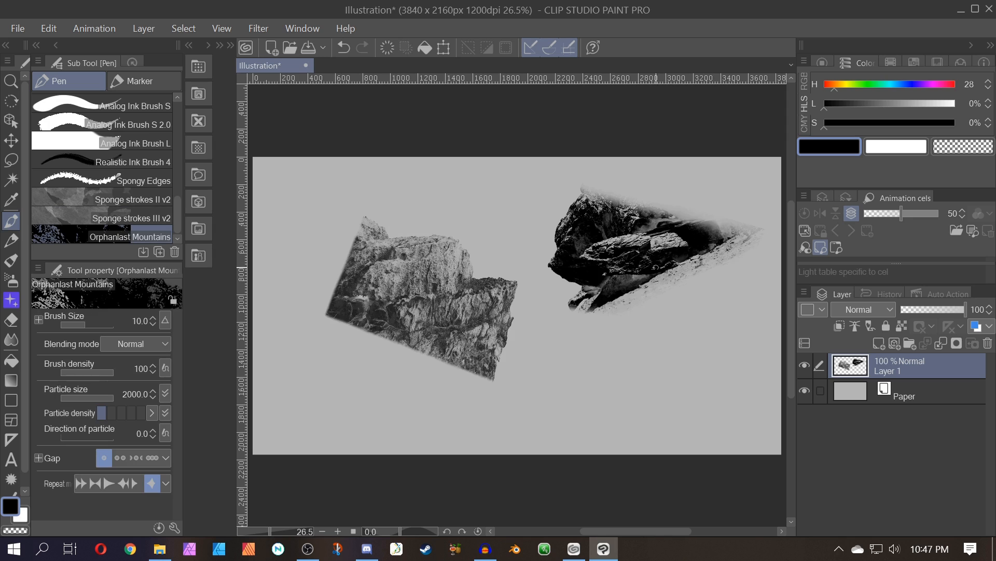
click(658, 354)
click(349, 372)
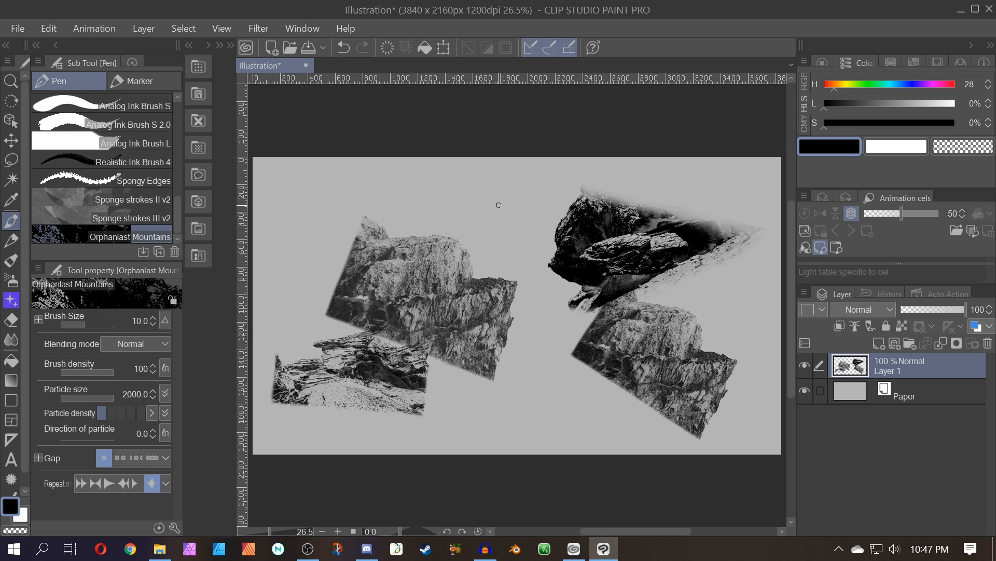
- Stamp three more overlapping rocks at the upper middle, left edge and lower right of the canvas, and undo them
click(508, 224)
click(260, 262)
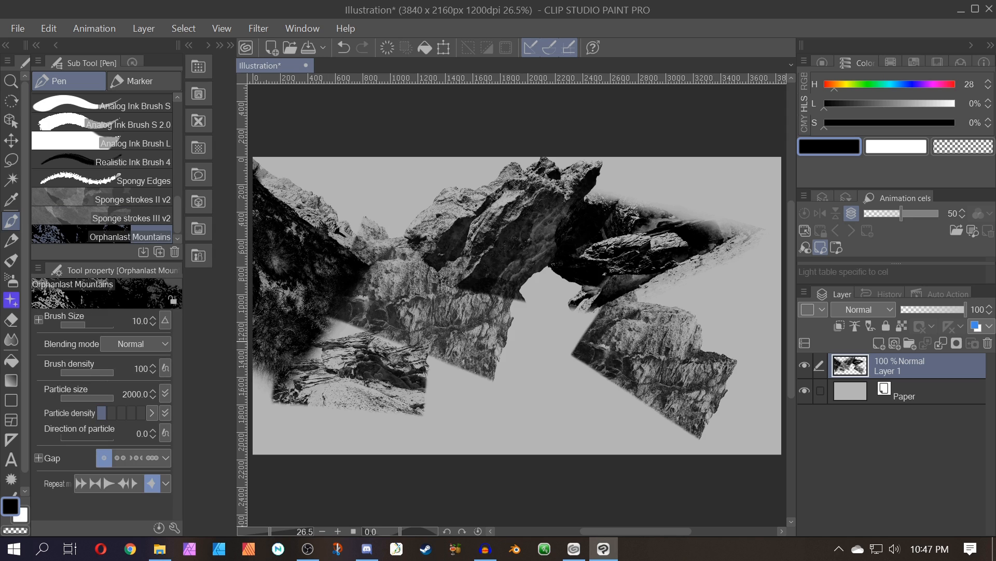
click(603, 346)
key(ctrl+z)
key(ctrl+z)
key(ctrl+z)
key(ctrl+z)
key(ctrl+z)
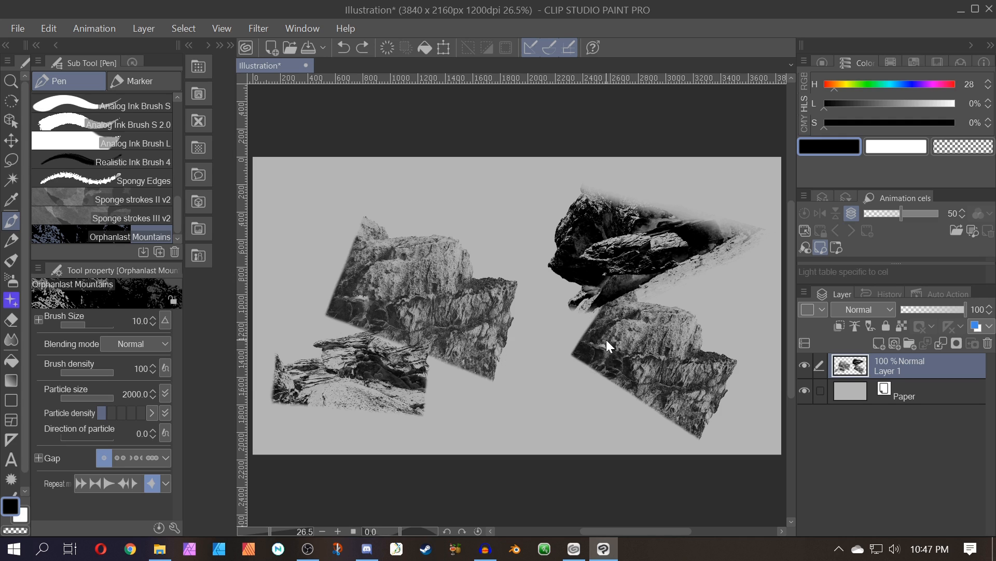
- Undo the rock stamps remaining on the canvas to leave Layer 1 blank
key(ctrl+z)
key(ctrl+z)
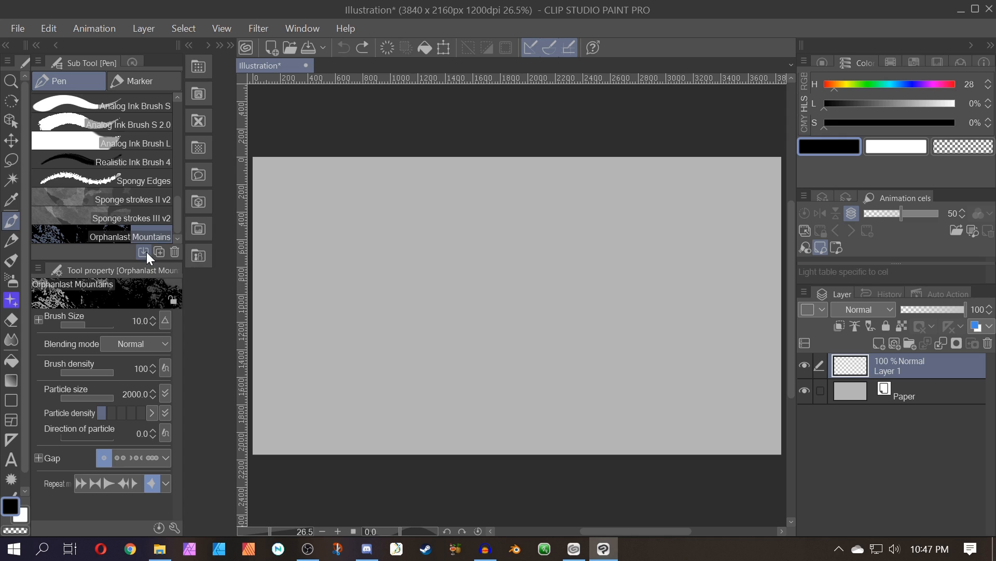
- Export the Orphanlast Mountains sub tool to the Desktop as a sub tool file named Orphanlast Mountains 1
right_click(94, 235)
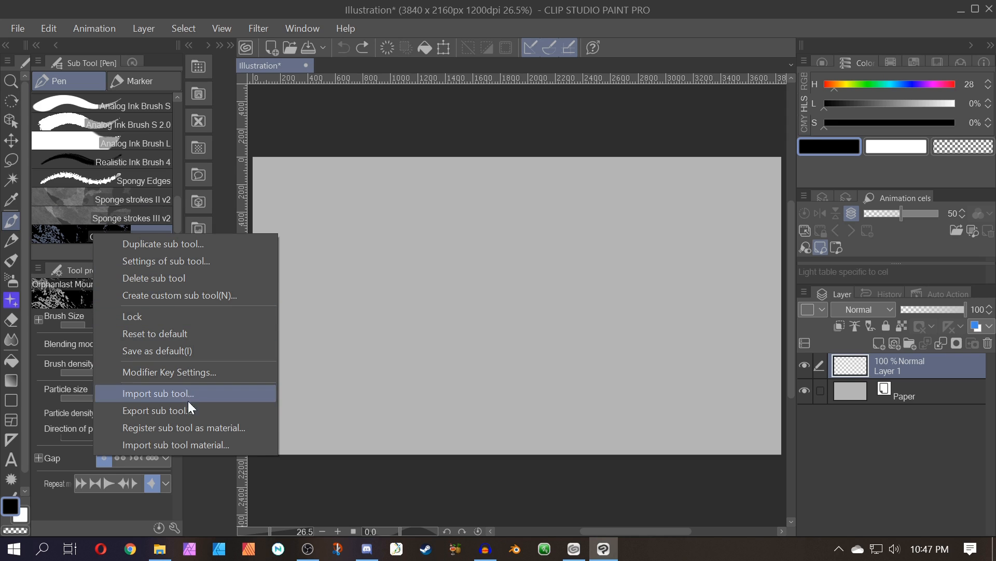
click(199, 414)
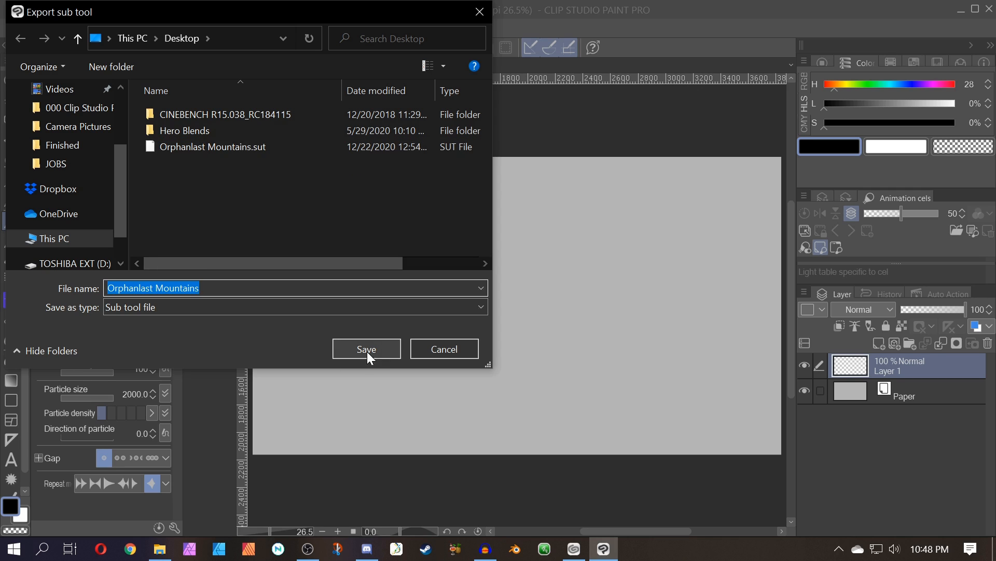
click(267, 290)
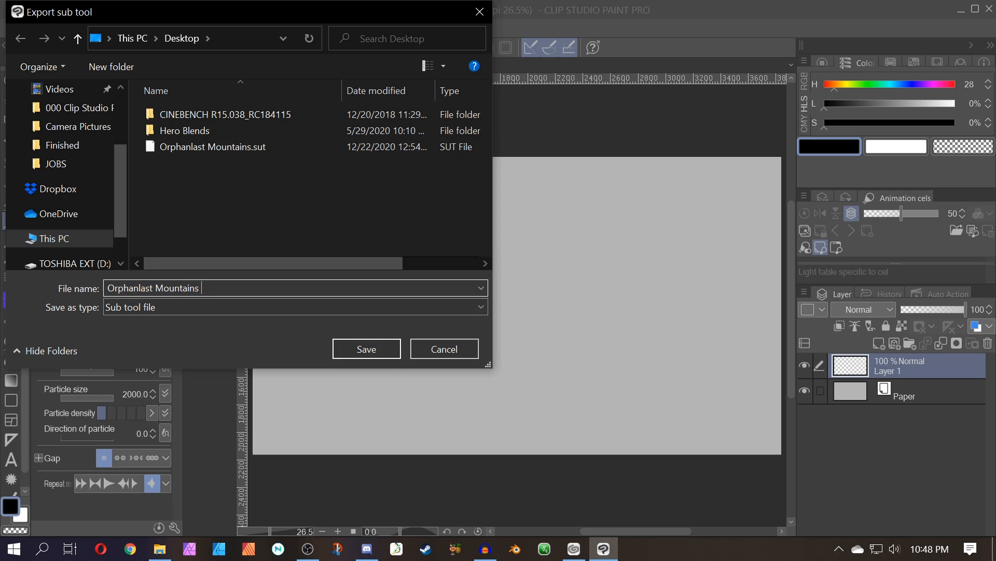
text(1)
click(390, 357)
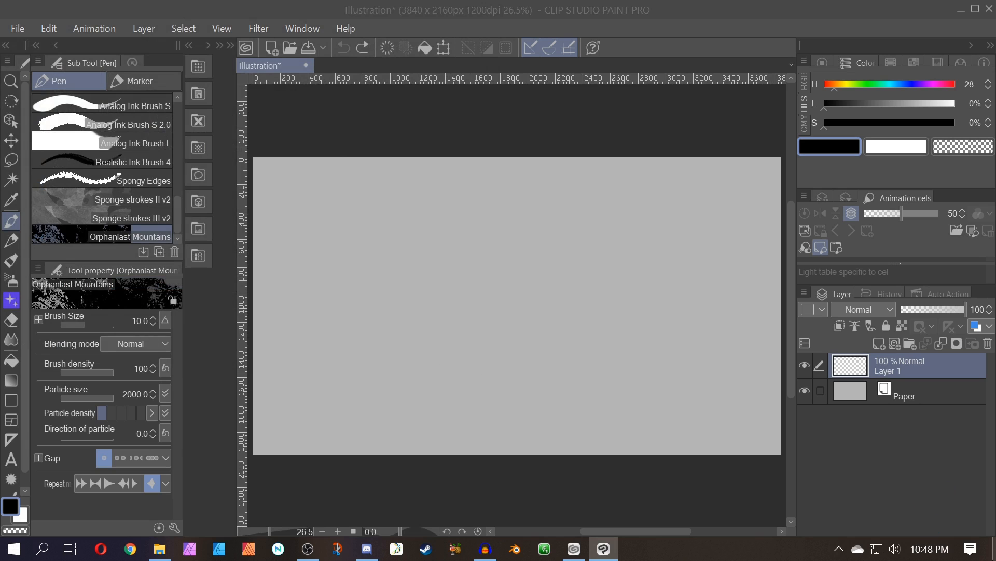
- Show the desktop, check the two Orphanlast Mountains brush files and delete Orphanlast Mountains 1.sut
click(995, 551)
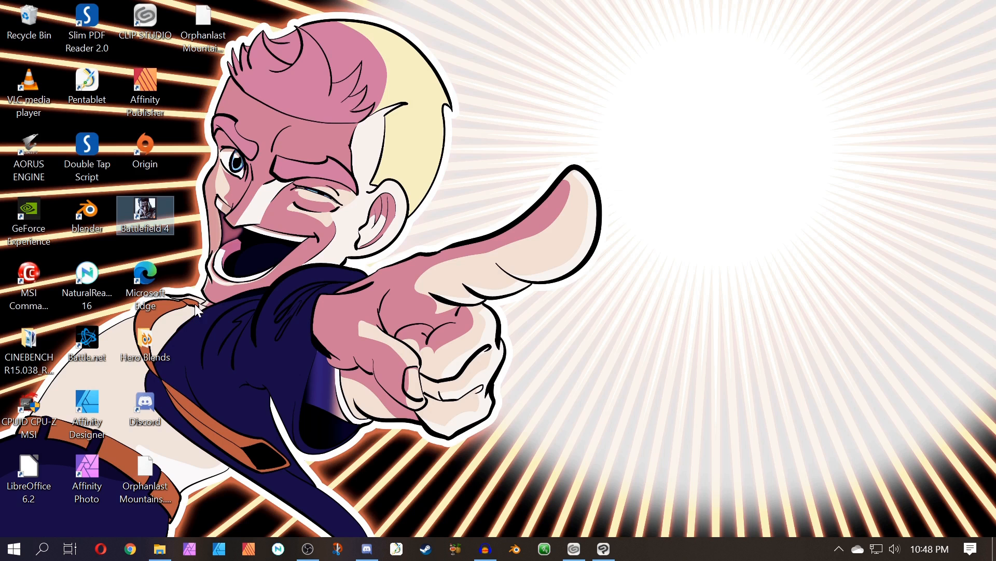
click(163, 486)
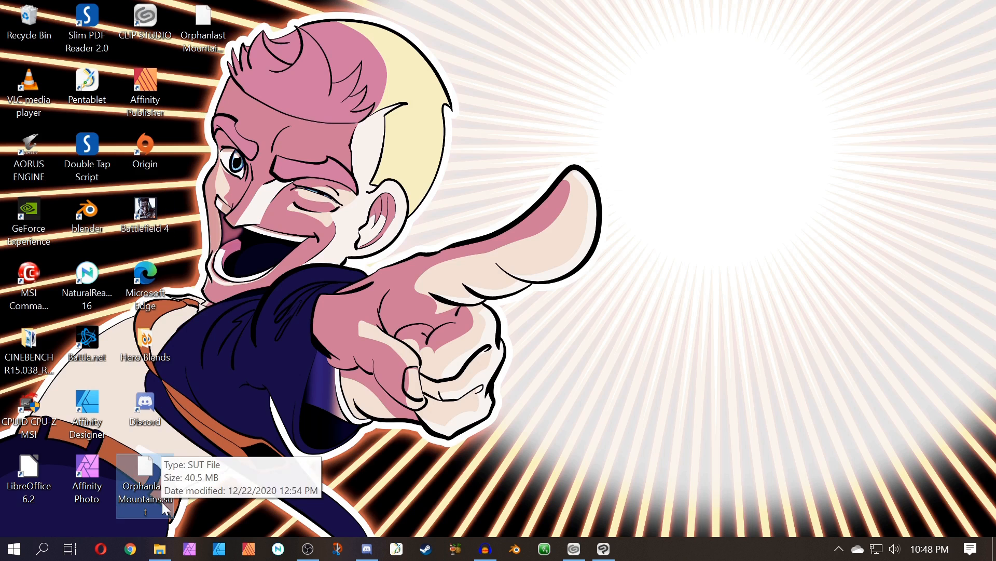
click(207, 26)
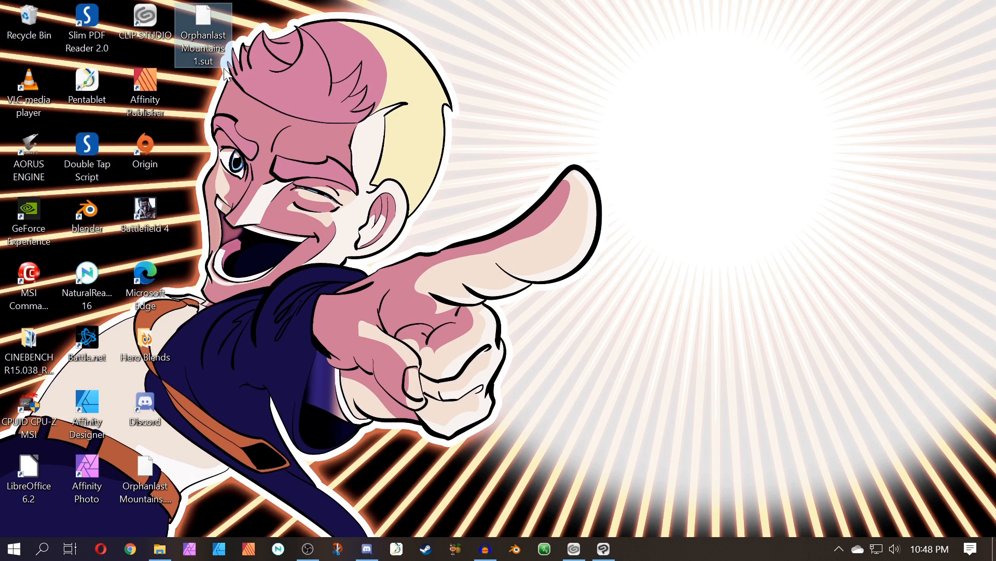
key(Delete)
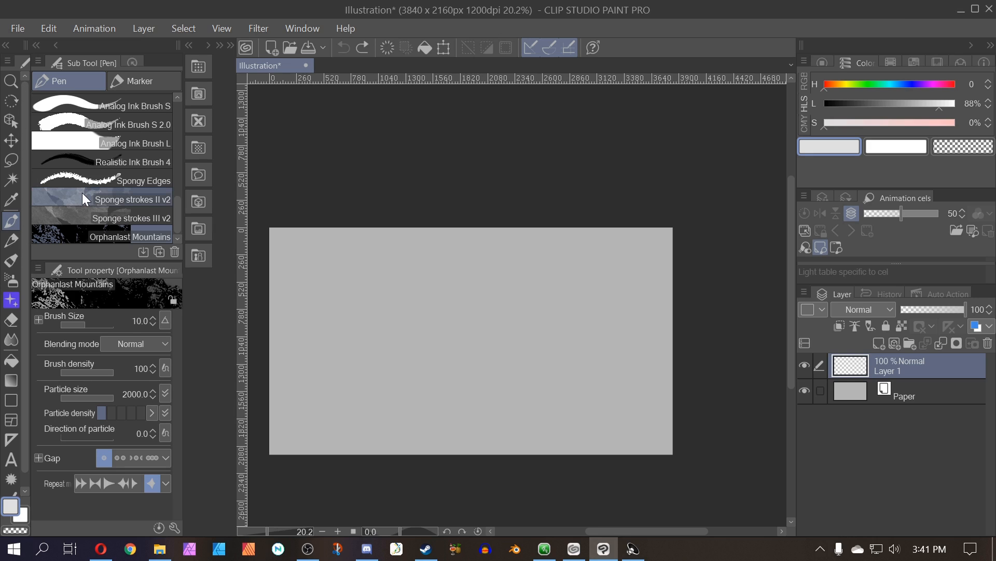
- Import Orphanlast Mountains11.sut from the desktop into the Pen sub tools in Clip Studio Paint
click(994, 548)
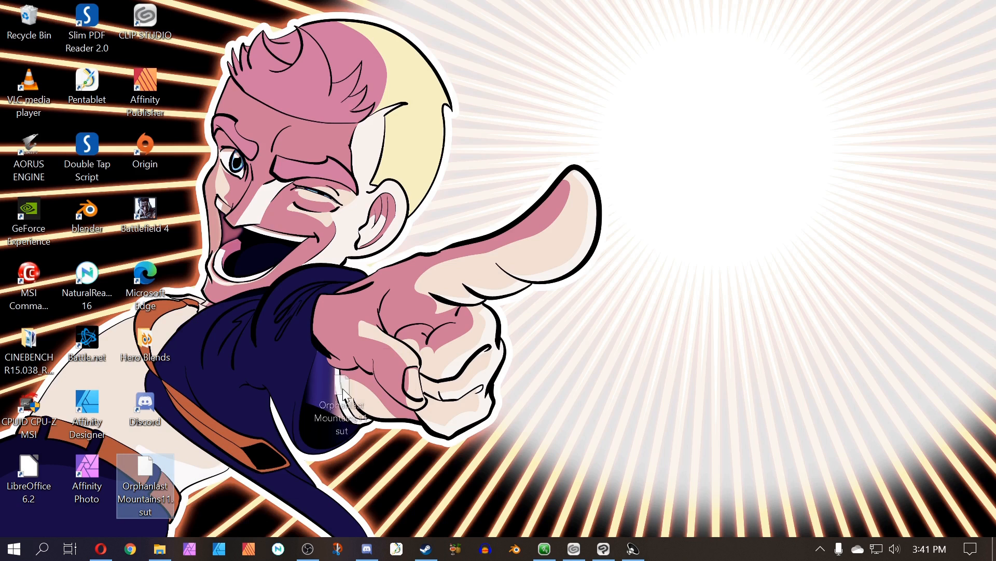
drag(165, 460, 607, 555)
click(607, 555)
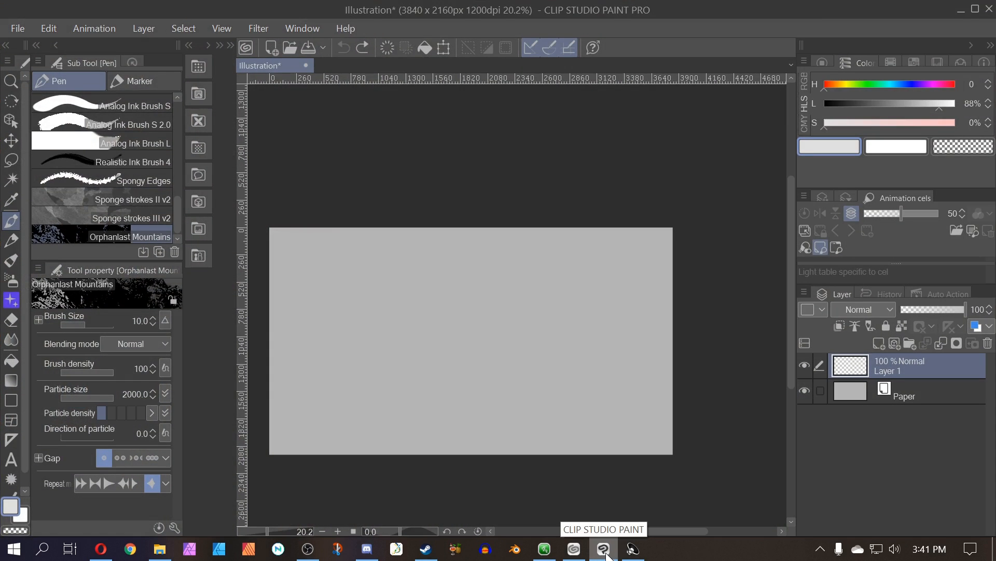
drag(607, 555, 127, 239)
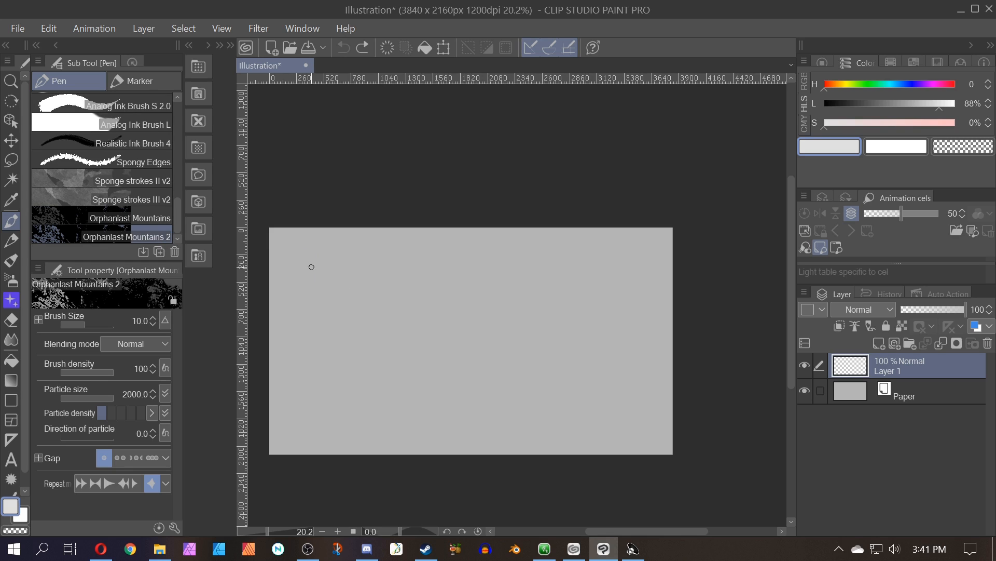
- Stamp test rocks across the canvas, first with the imported Orphanlast Mountains 2 brush and then with the original Orphanlast Mountains brush
click(123, 221)
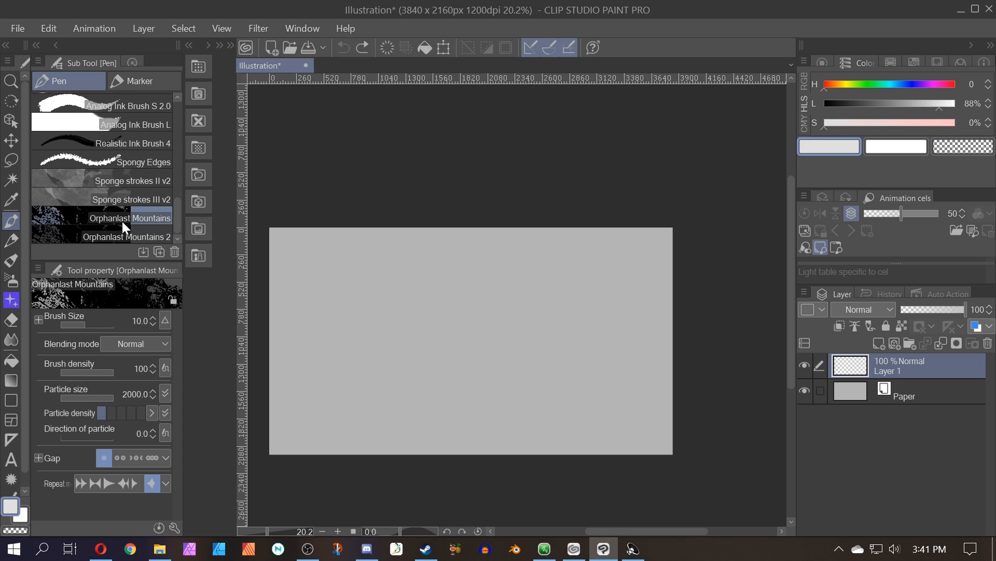
click(124, 235)
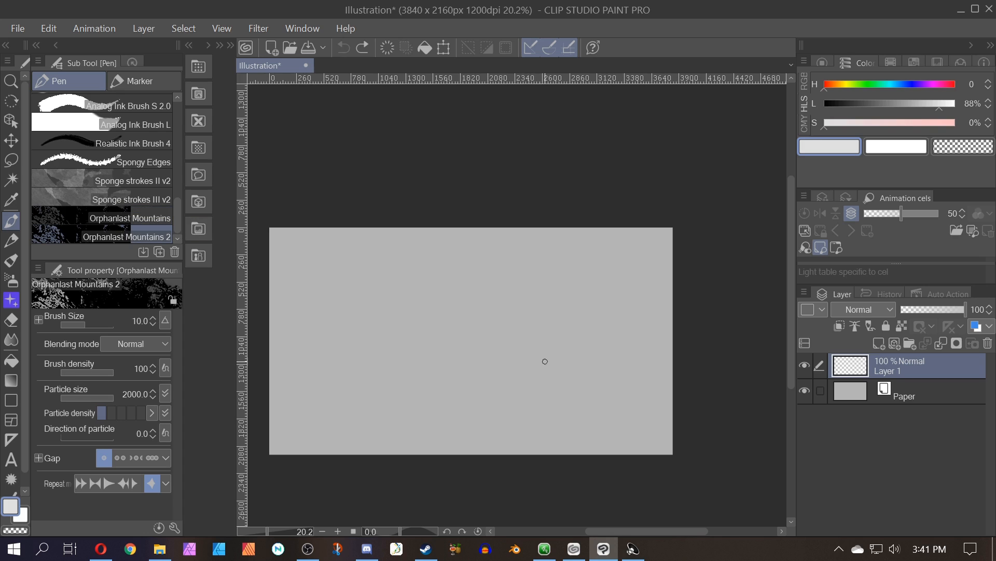
mouse_move(545, 362)
mouse_down()
mouse_move(545, 389)
mouse_move(535, 311)
mouse_move(607, 288)
mouse_up()
click(283, 235)
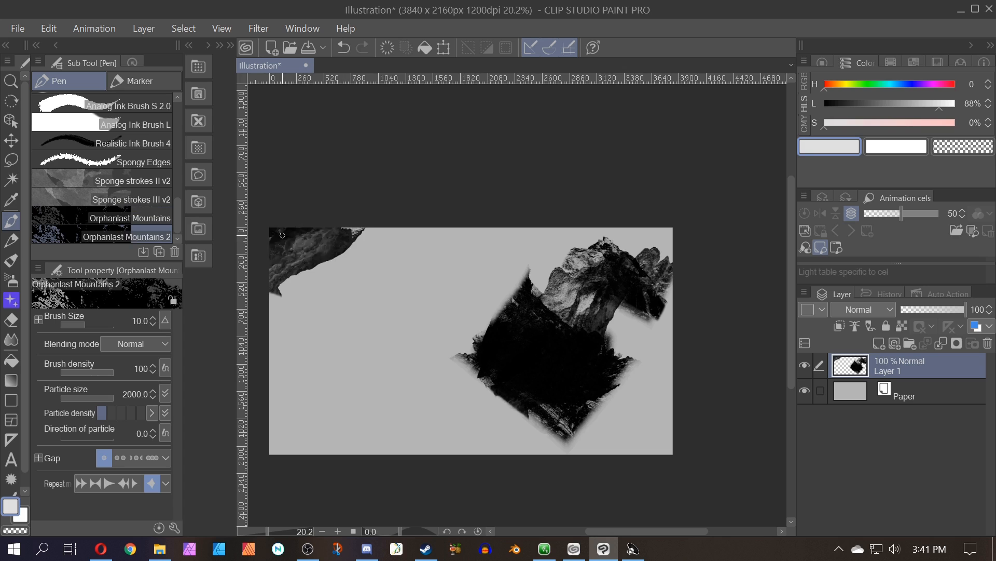
click(123, 218)
click(356, 366)
click(484, 291)
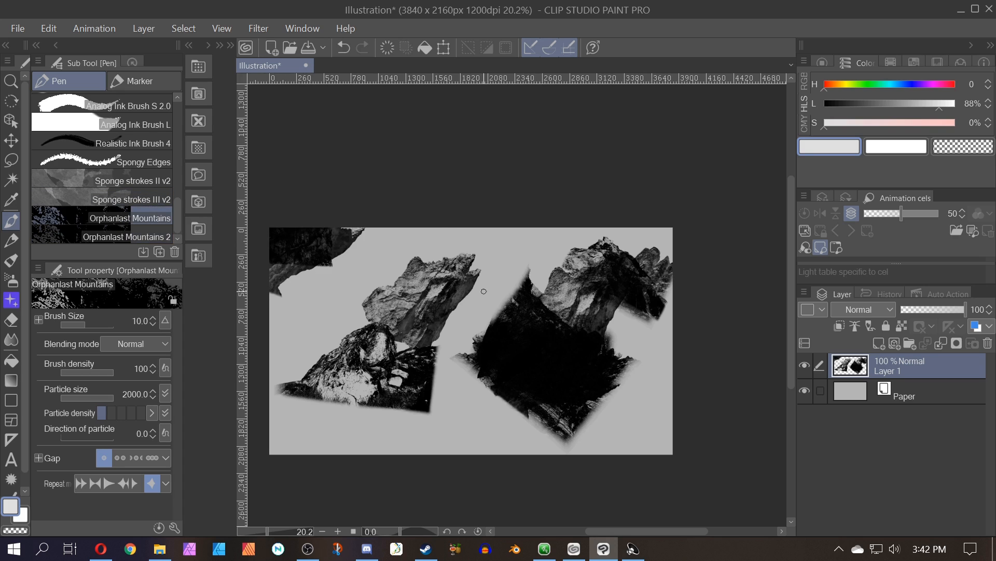
click(454, 252)
- Undo all the test rock stamps made with the two mountain brushes
key(ctrl+z)
key(ctrl+z)
key(ctrl+z)
key(ctrl+z)
key(ctrl+z)
key(ctrl+z)
key(ctrl+z)
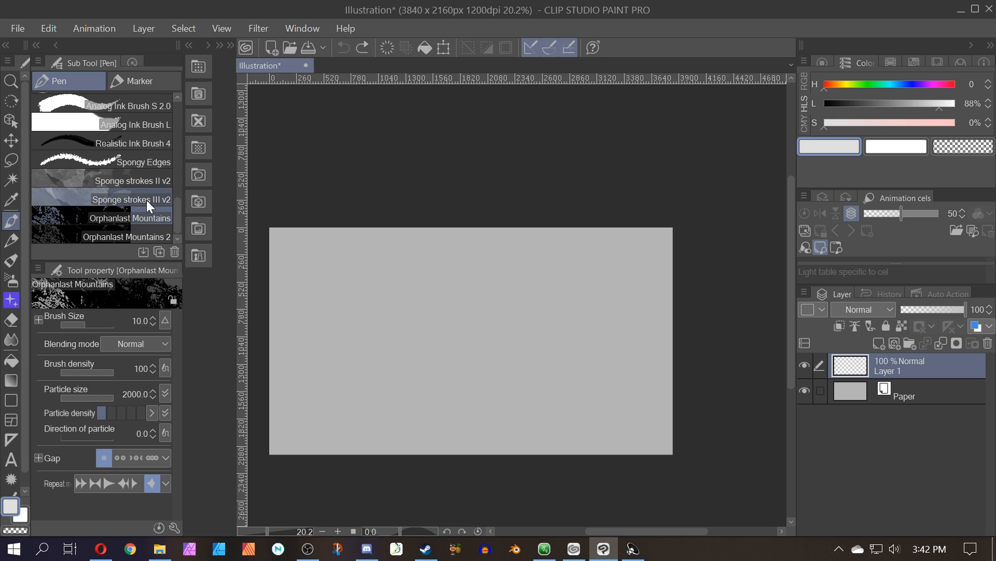
- Delete the duplicate Orphanlast Mountains 2 brush from the Pen sub tools
click(155, 236)
click(175, 252)
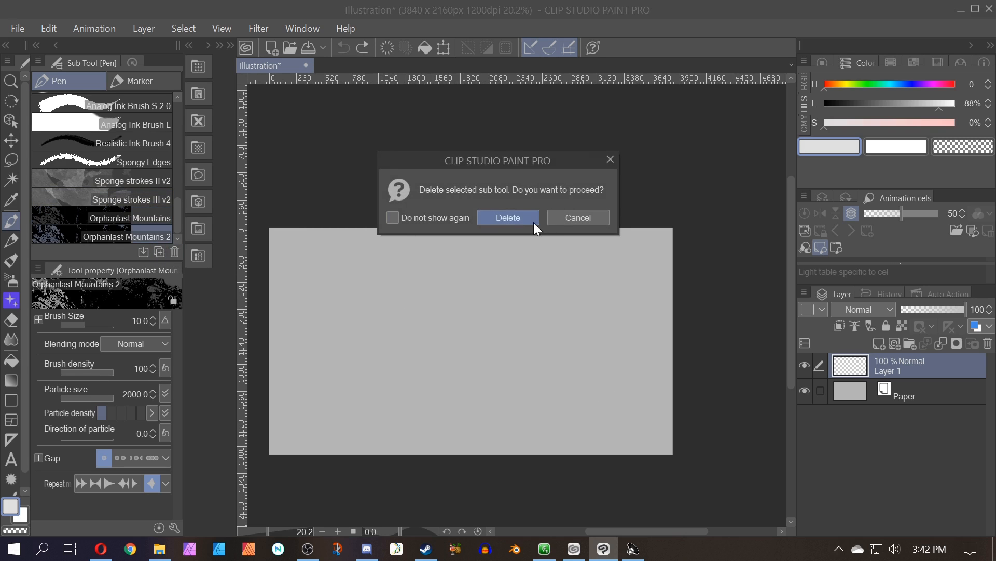
click(534, 219)
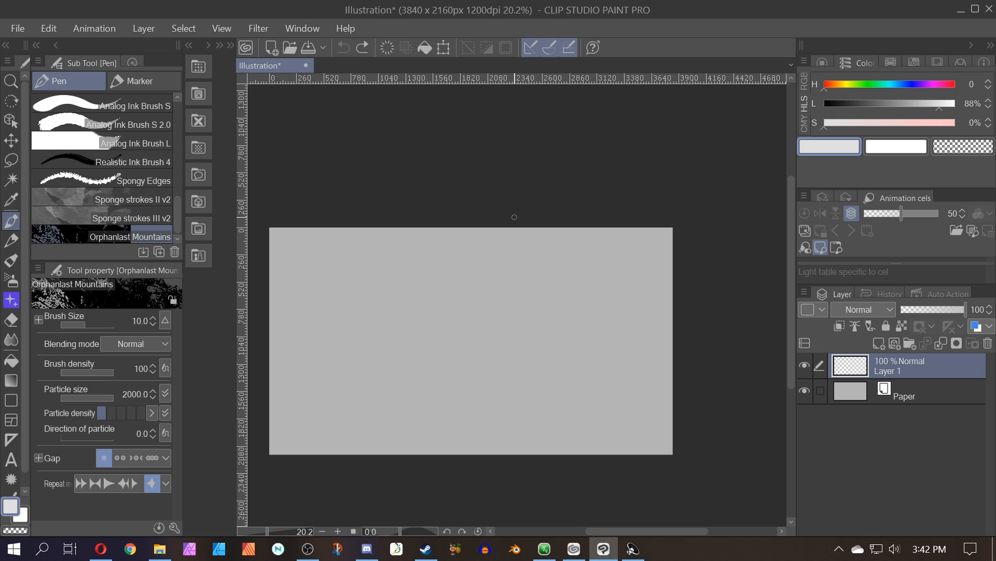
- Switch to the Opera browser and view the Orphanlast Mountains Brush! post with its .sut attachment on the Orphanlast Patreon page
click(101, 548)
click(108, 8)
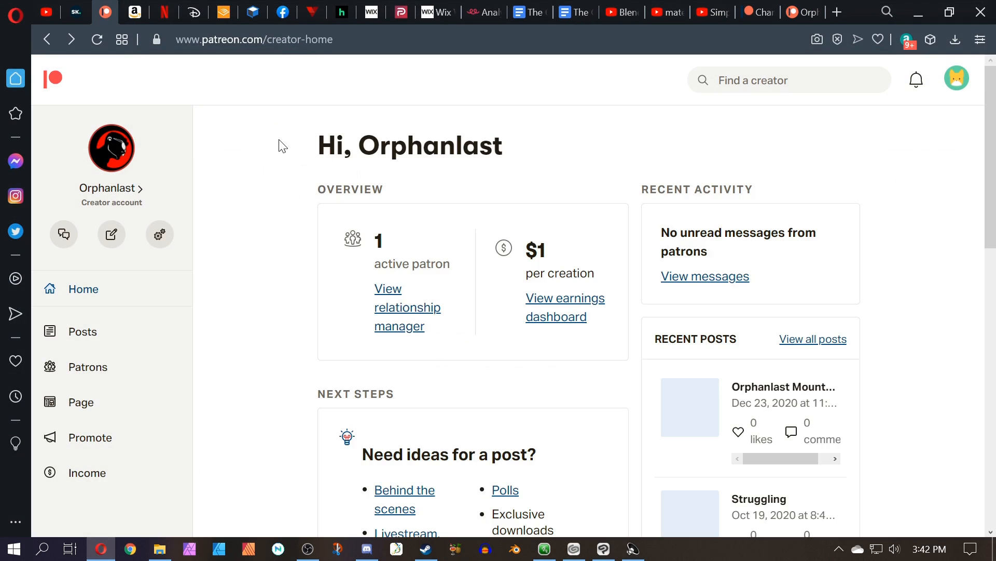
scroll(416, 287, down, 1)
scroll(417, 287, up, 1)
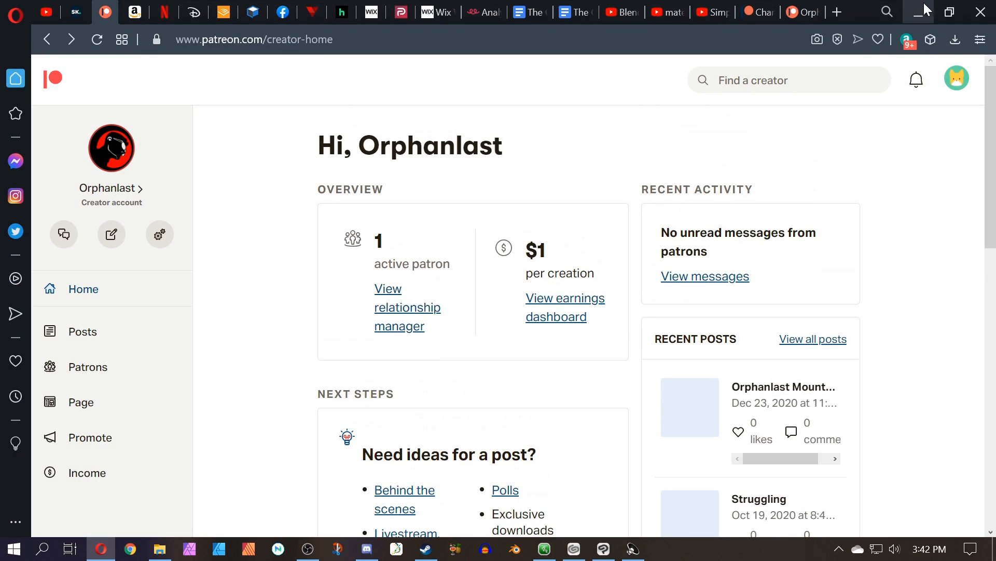
click(802, 12)
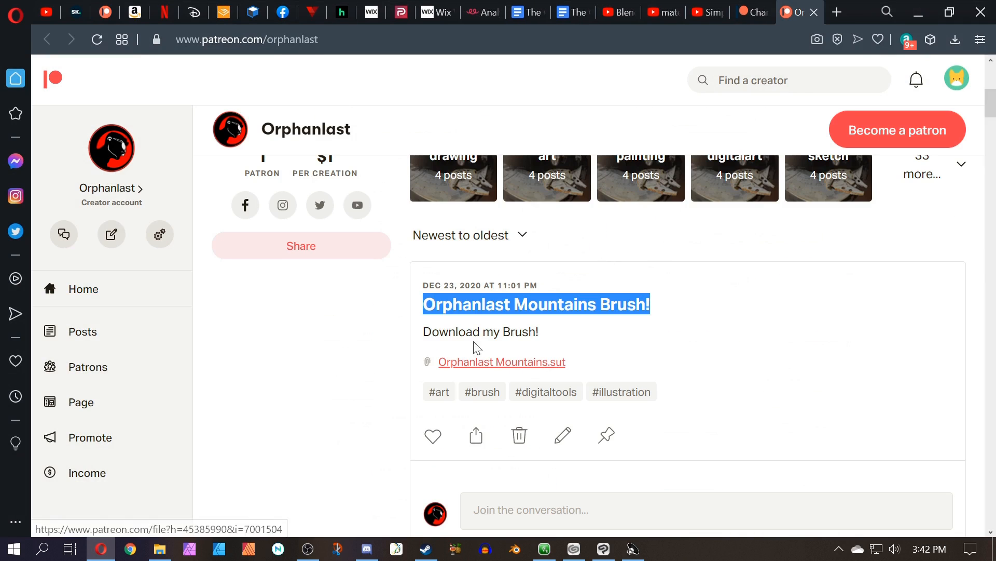
scroll(561, 343, up, 3)
scroll(535, 379, down, 1)
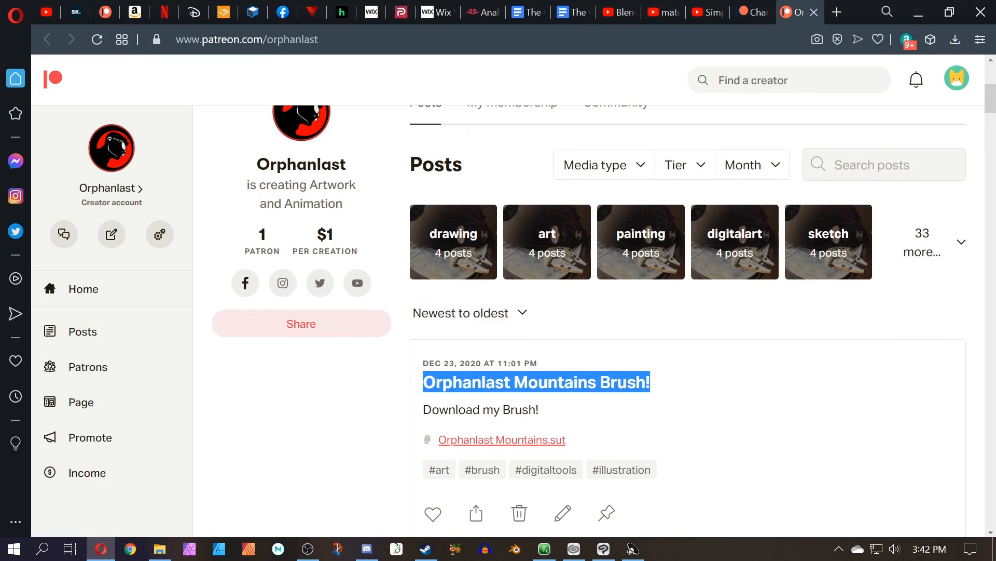
scroll(618, 454, down, 1)
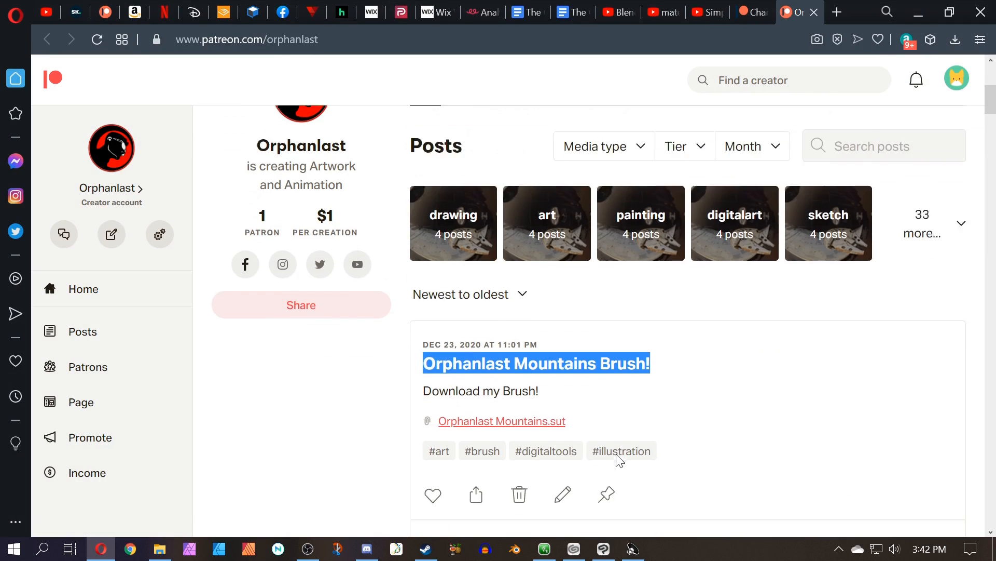
- View the brush post's edit page with its attachment and visibility options, and return to the Orphanlast page without changing anything
click(563, 440)
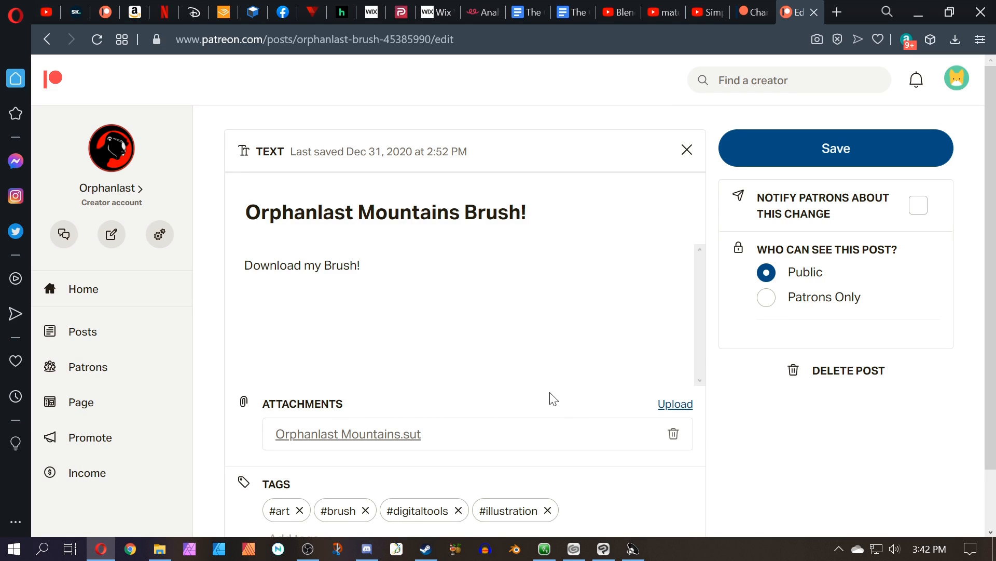
click(47, 40)
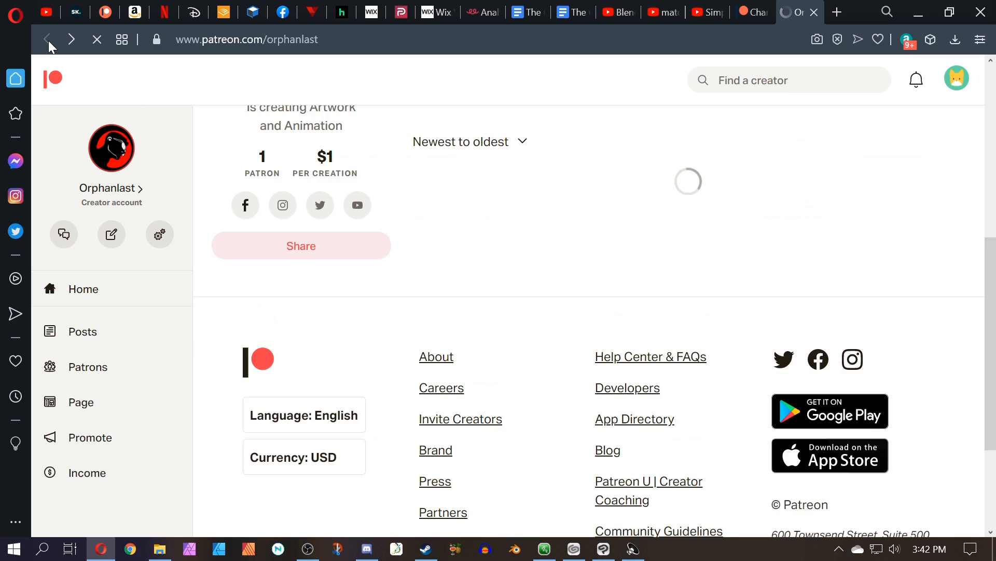
scroll(602, 327, up, 1)
scroll(600, 321, up, 5)
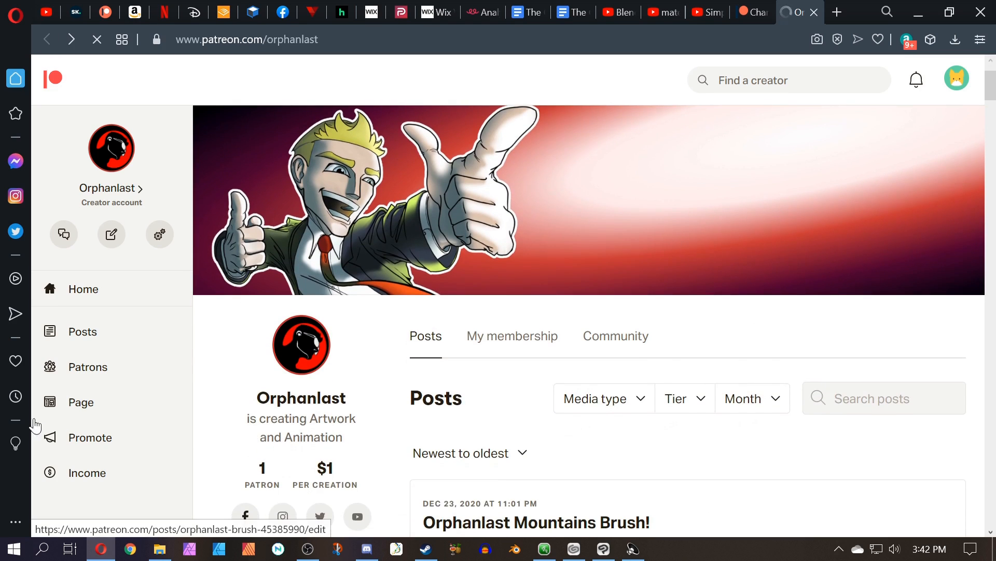
- Open the Patreon page's Getting Paid settings and examine the Monthly and Per Creation payment schedule options
click(82, 403)
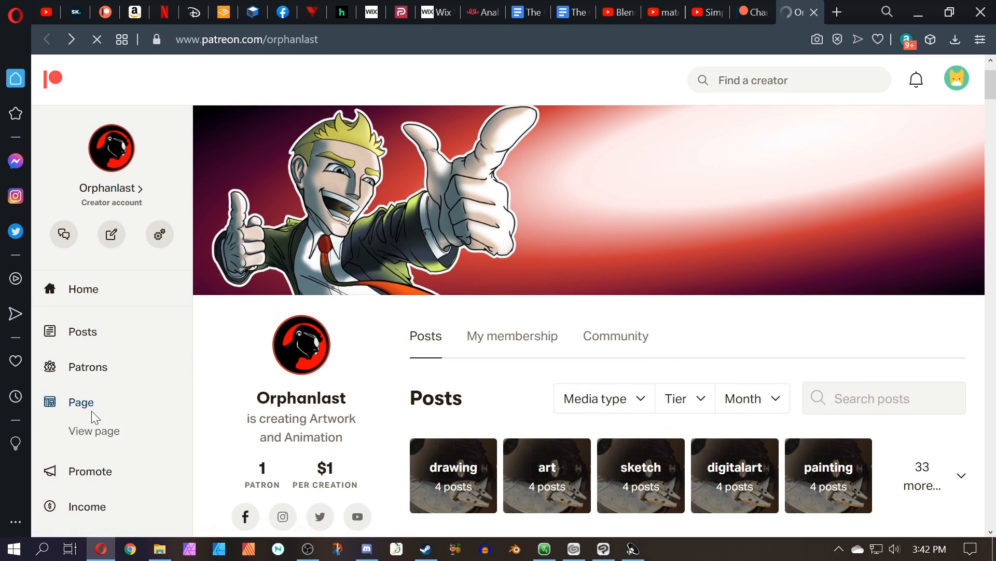
click(86, 460)
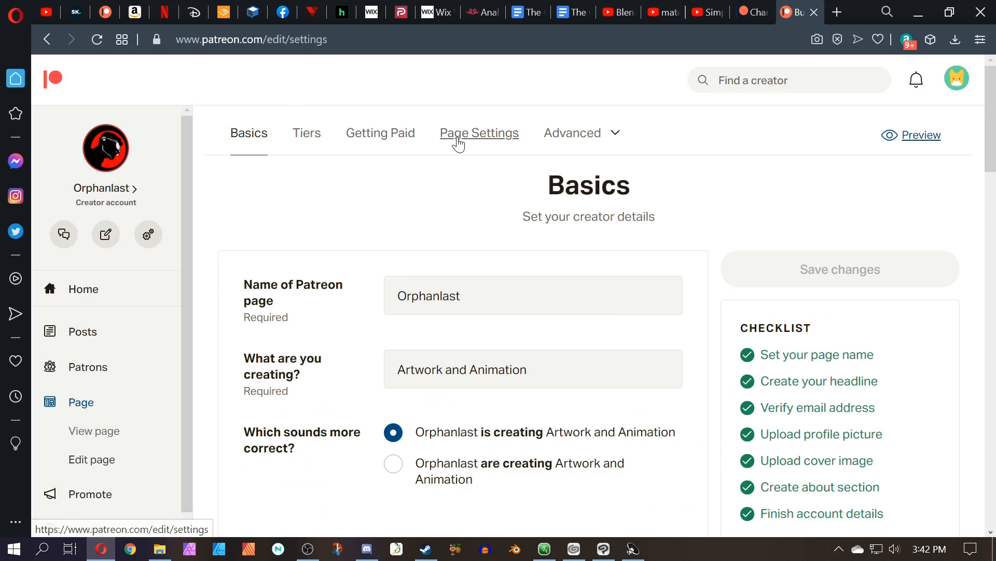
click(395, 141)
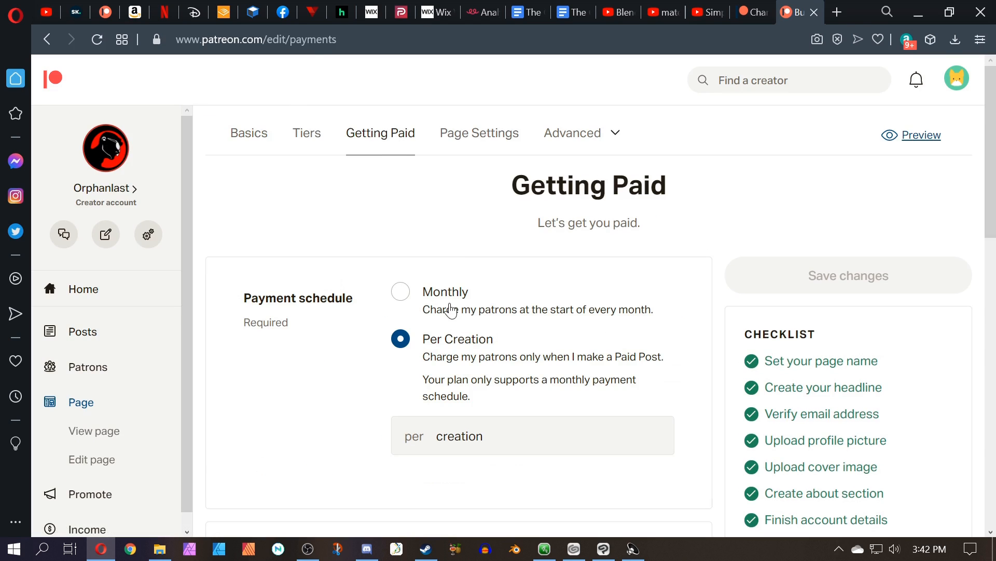
scroll(451, 355, down, 1)
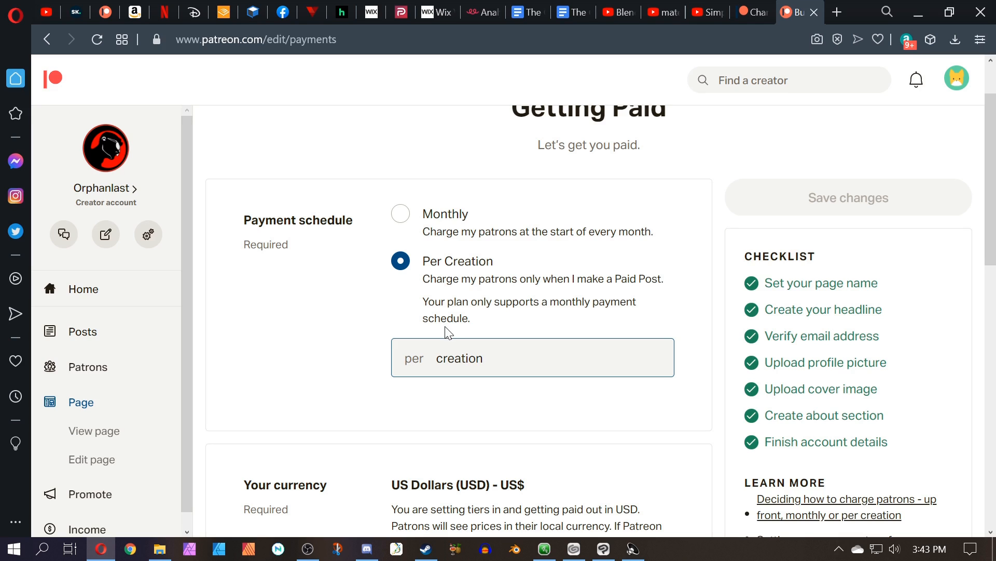
drag(441, 260, 482, 269)
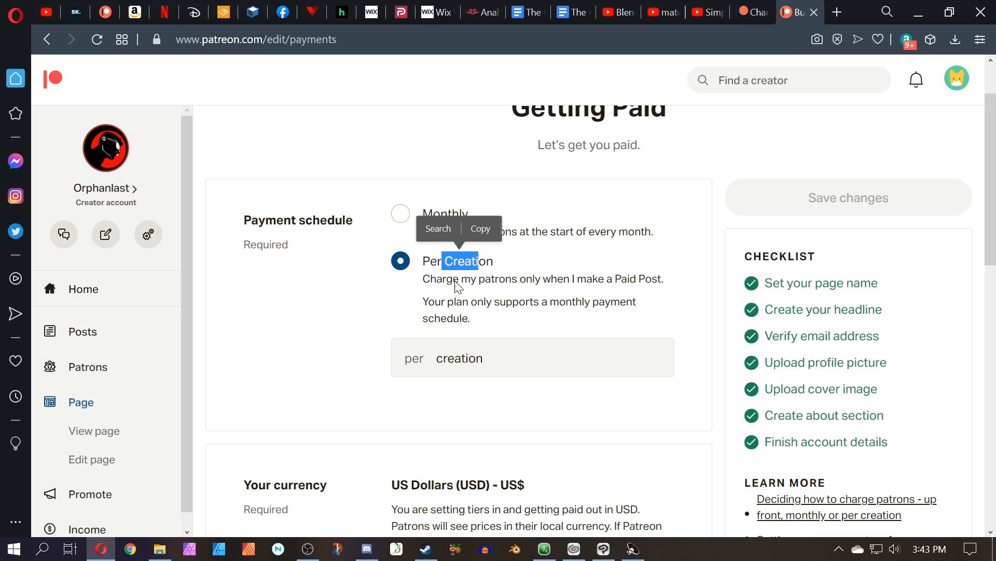
click(400, 320)
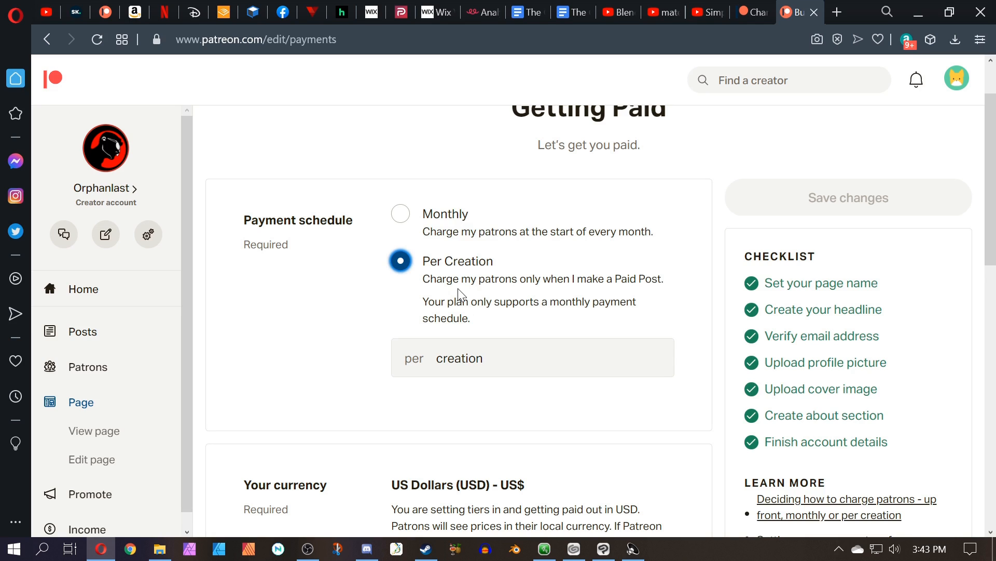
scroll(483, 322, up, 2)
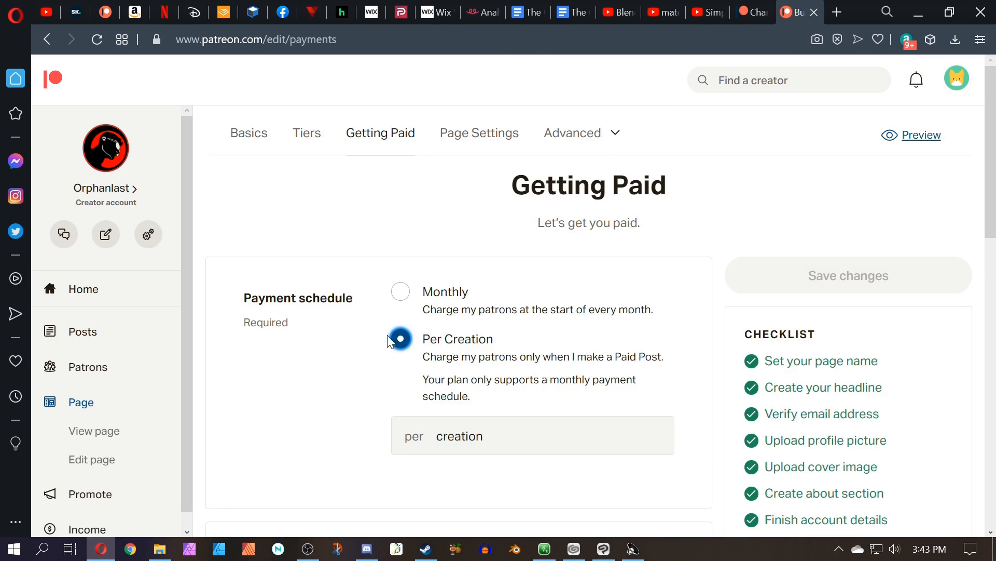
scroll(436, 291, down, 7)
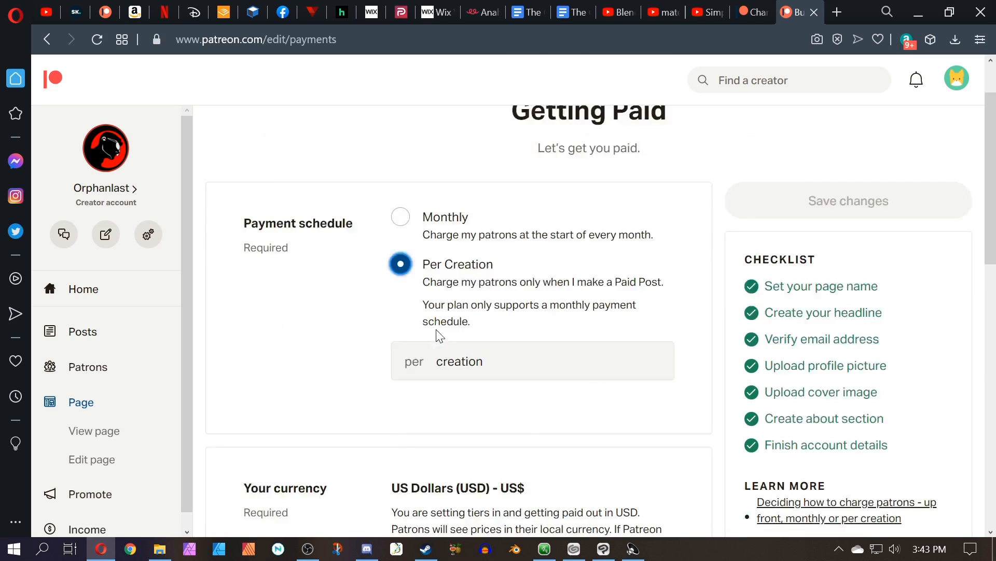
- Review the rest of the Getting Paid settings, and view the creator page's Tiers and Basics settings without changing anything
scroll(369, 372, down, 6)
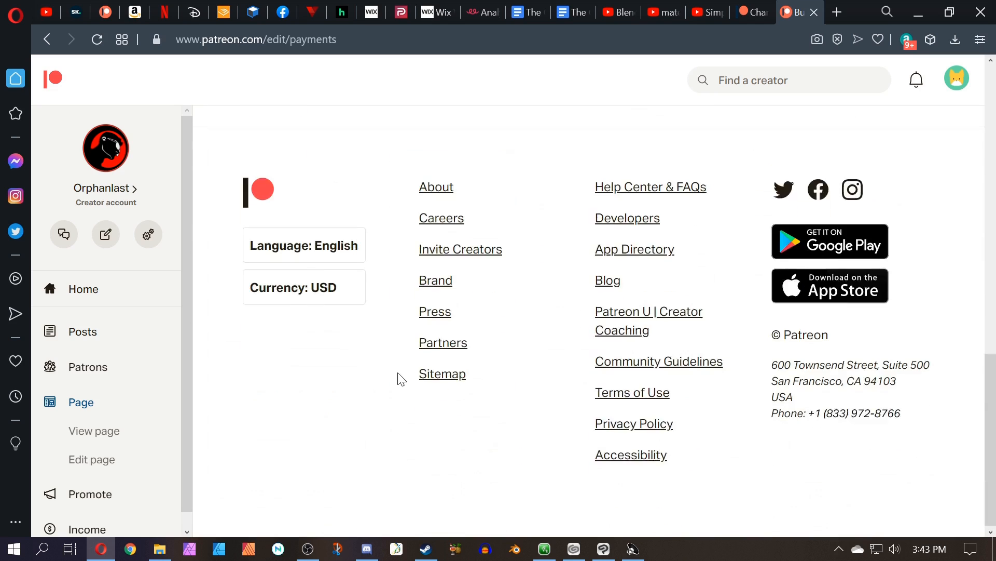
scroll(400, 378, up, 14)
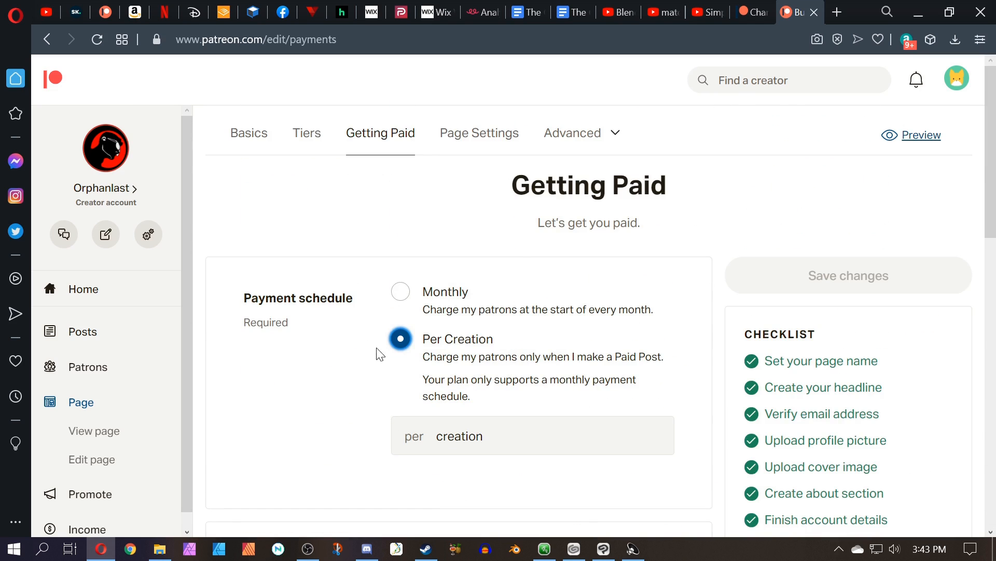
scroll(404, 358, down, 5)
scroll(425, 366, up, 5)
click(300, 135)
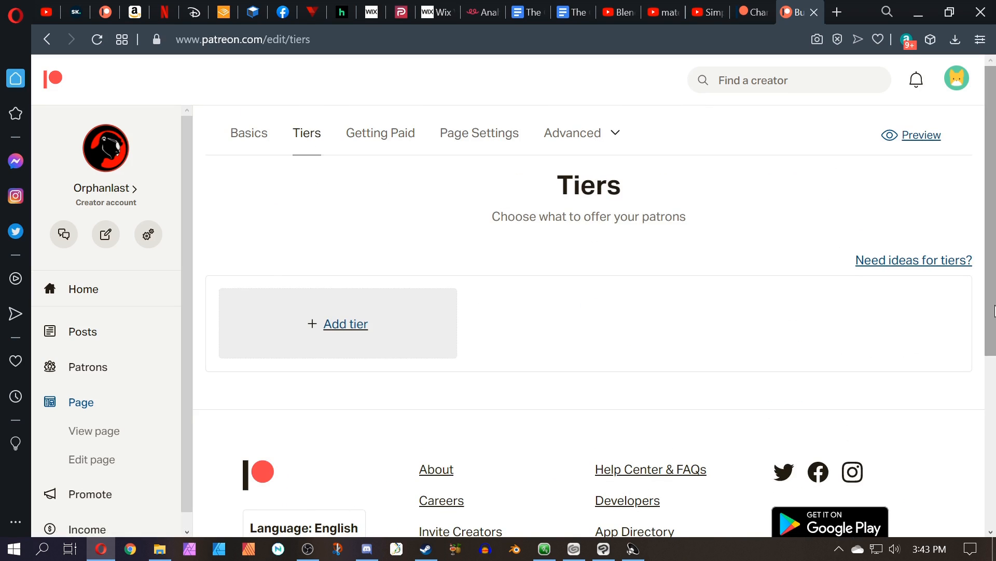
click(246, 136)
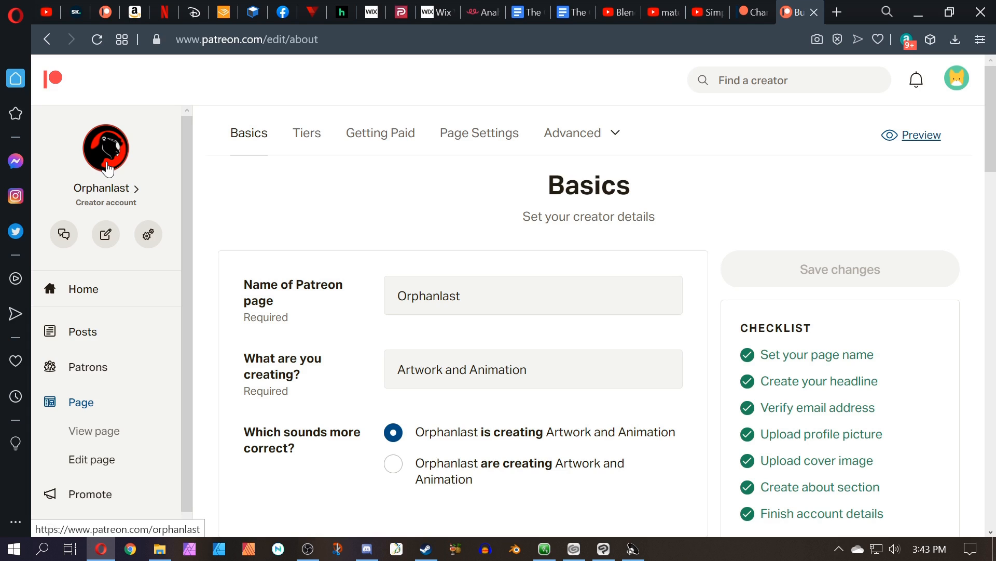
- Return from the page settings to the public Orphanlast creator page and view its Posts section
click(44, 36)
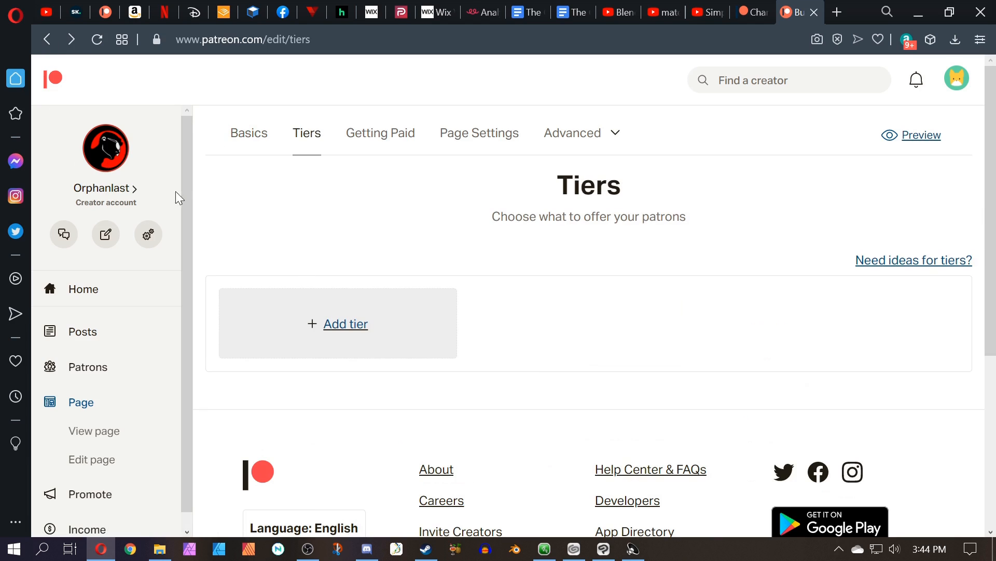
click(44, 38)
click(44, 37)
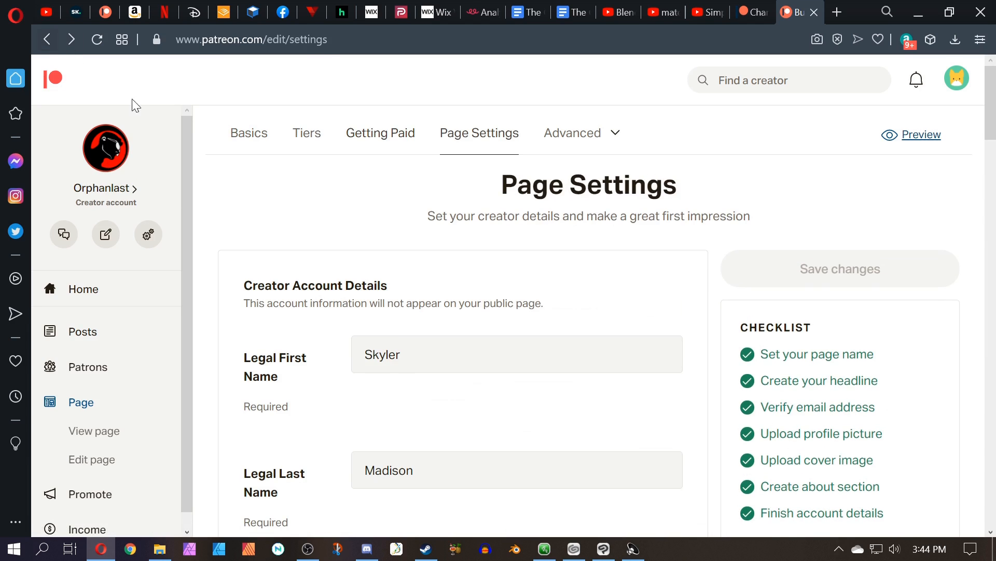
click(52, 41)
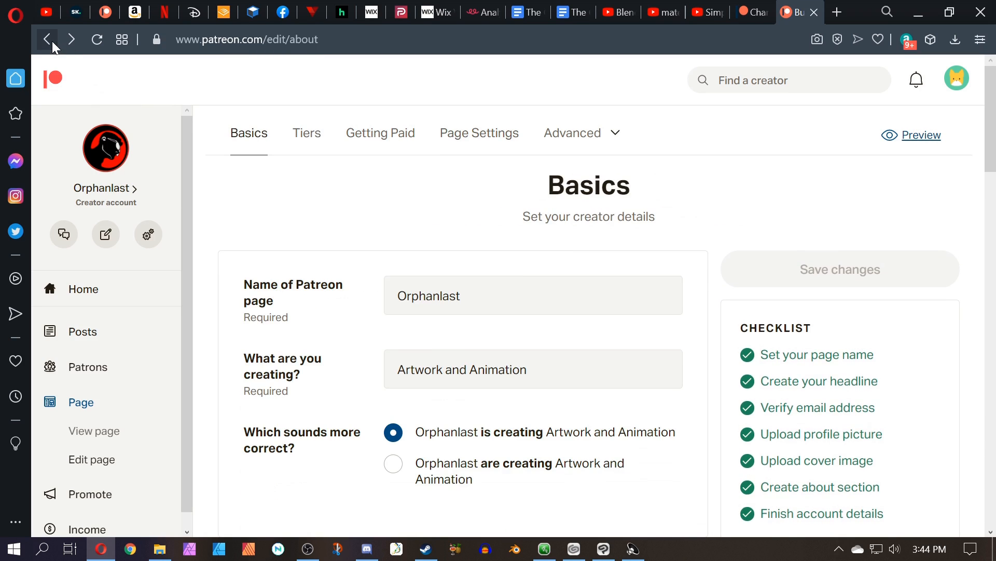
click(48, 42)
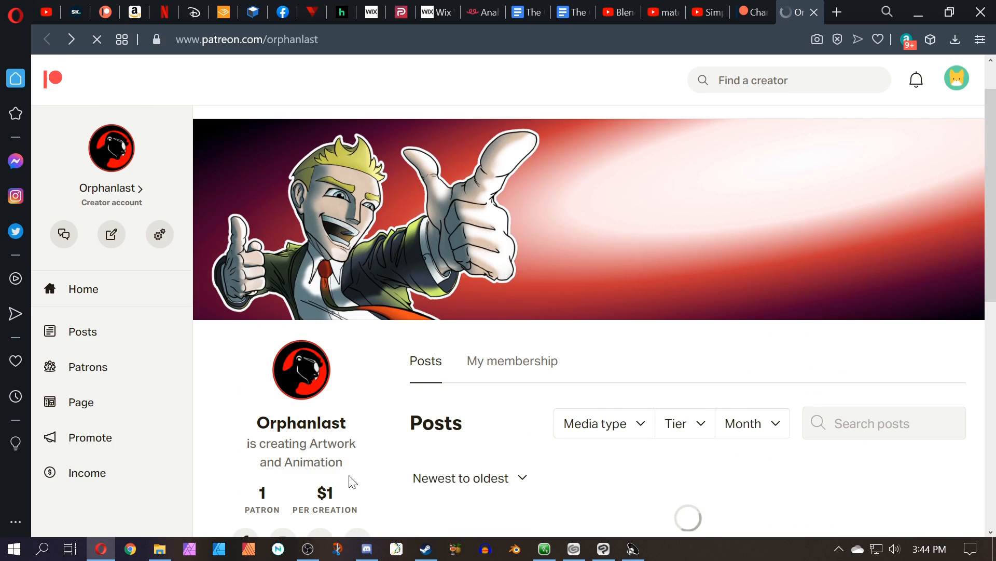
scroll(351, 481, down, 6)
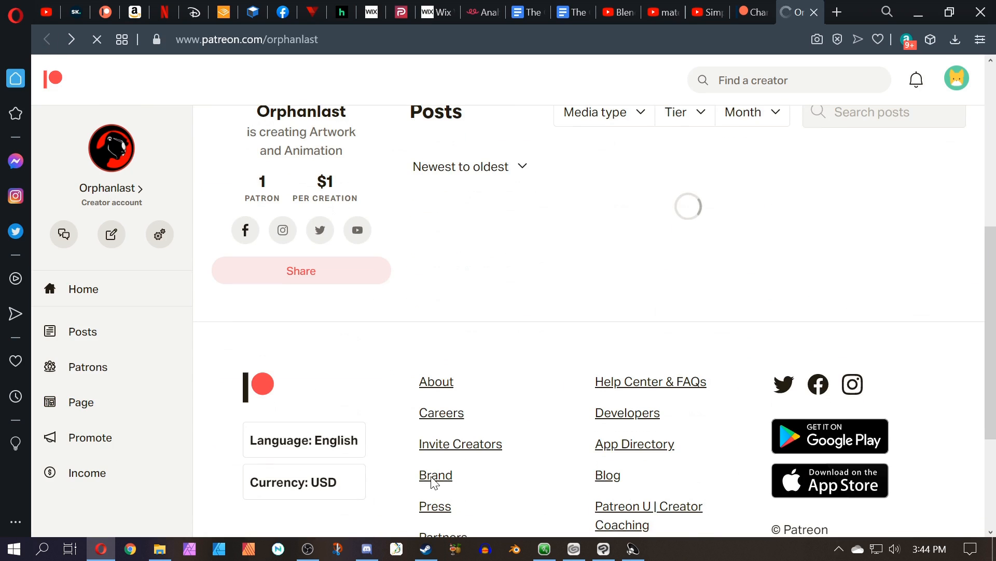